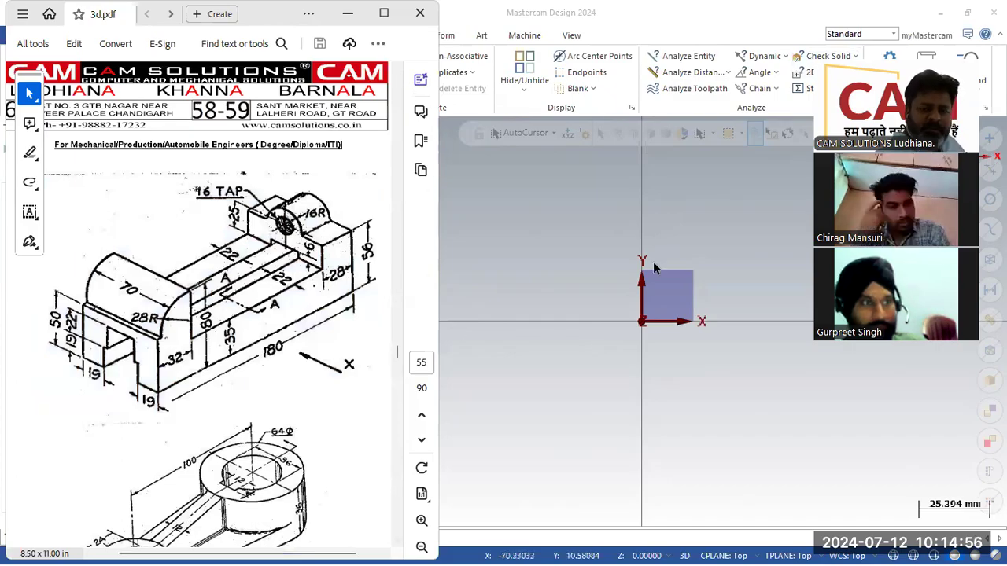
- Bring Mastercam to the front and show the Levels manager listing the empty level 1
left_click(570, 317)
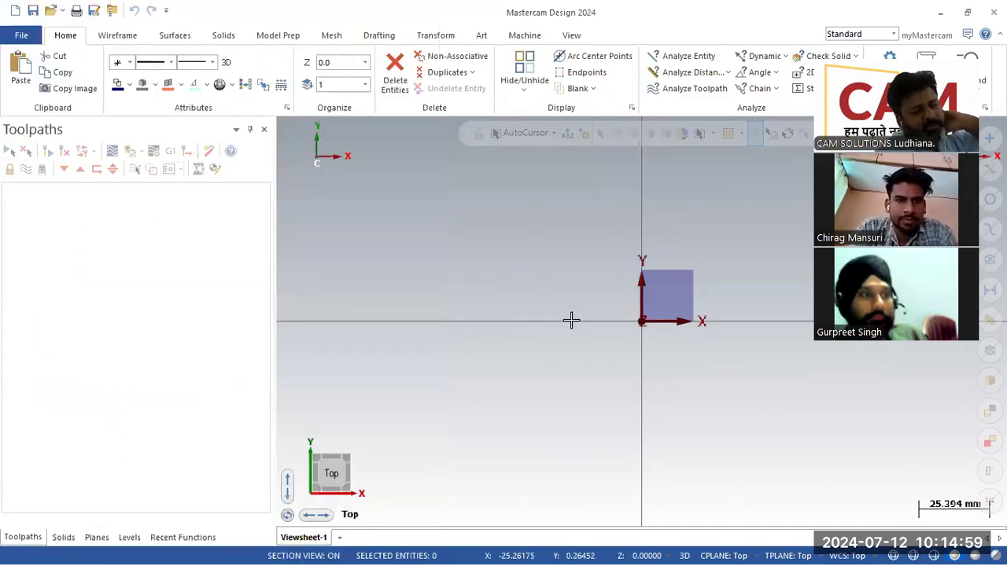
left_click(129, 539)
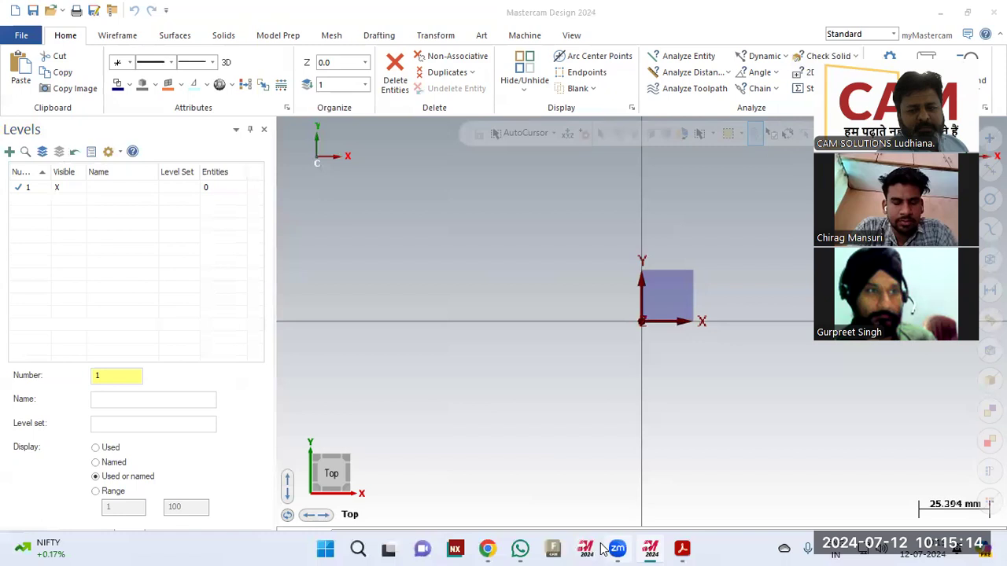
- Check WhatsApp's archived chats, then minimize WhatsApp and Mastercam to reveal the 3d.pdf drawing
left_click(522, 548)
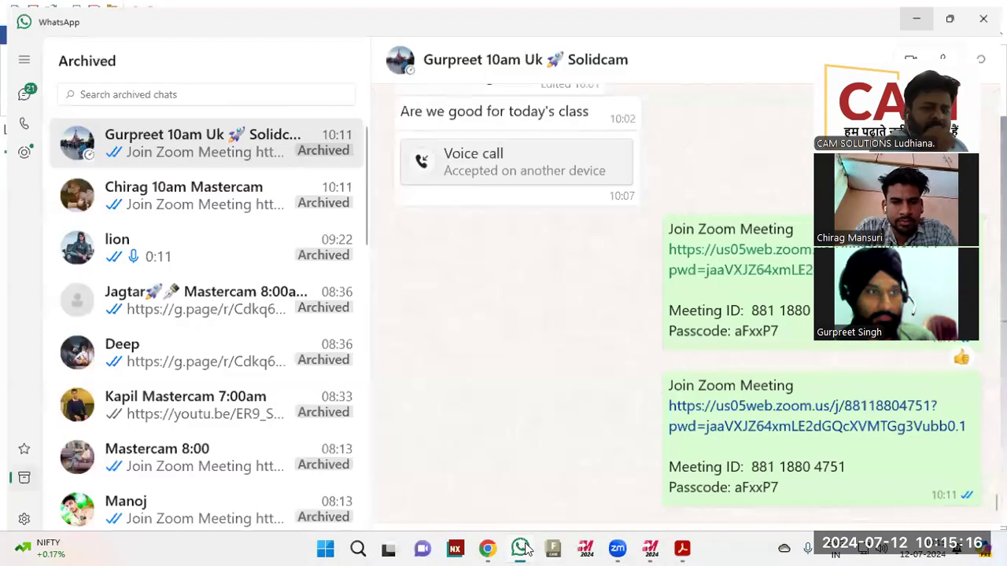
left_click(922, 17)
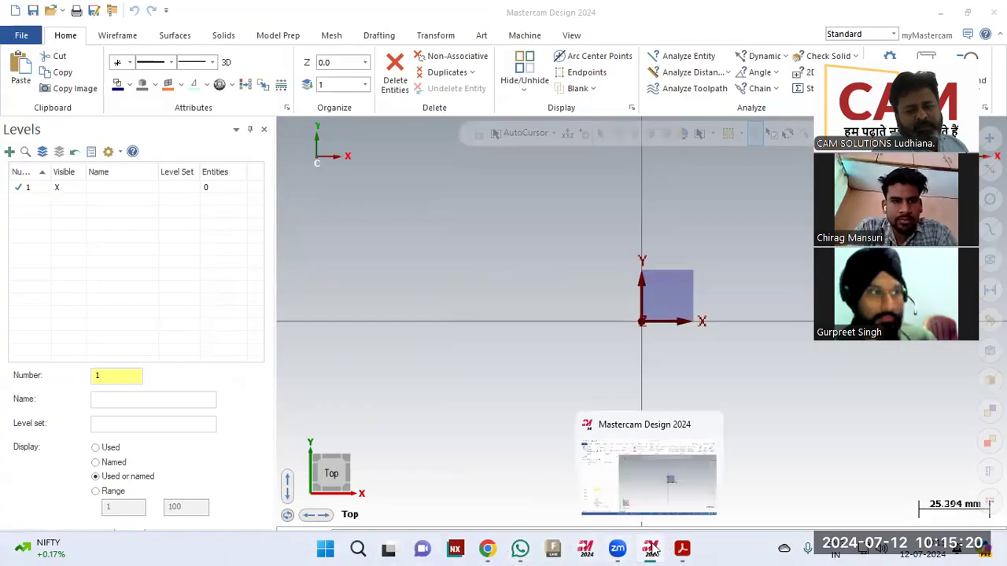
left_click(650, 549)
left_click(651, 548)
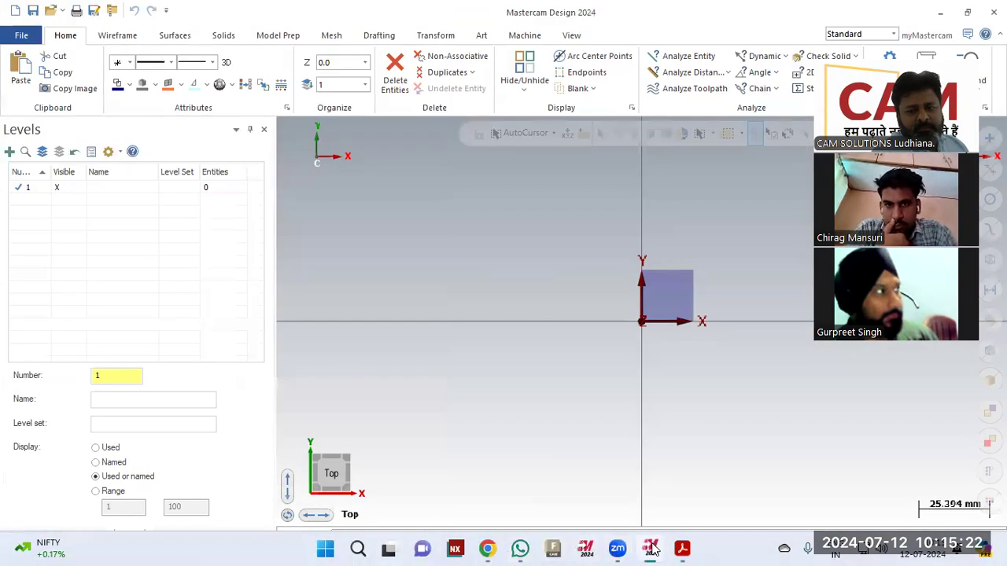
left_click(520, 548)
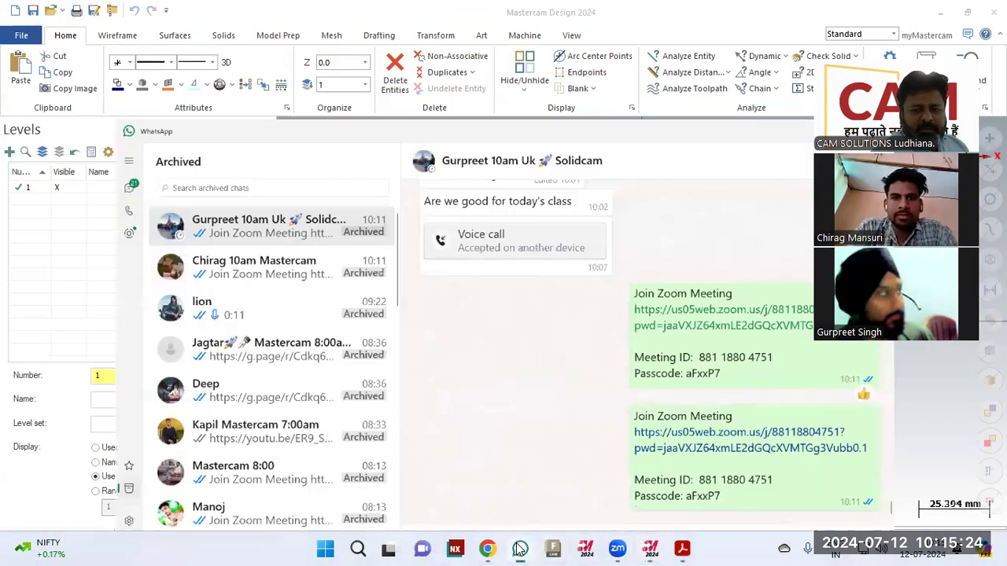
left_click(520, 548)
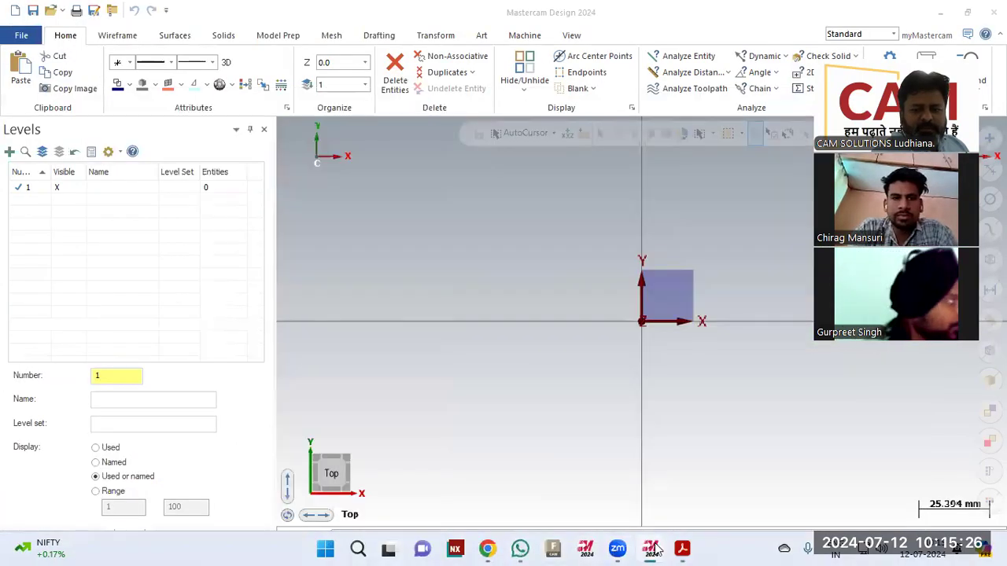
left_click(655, 549)
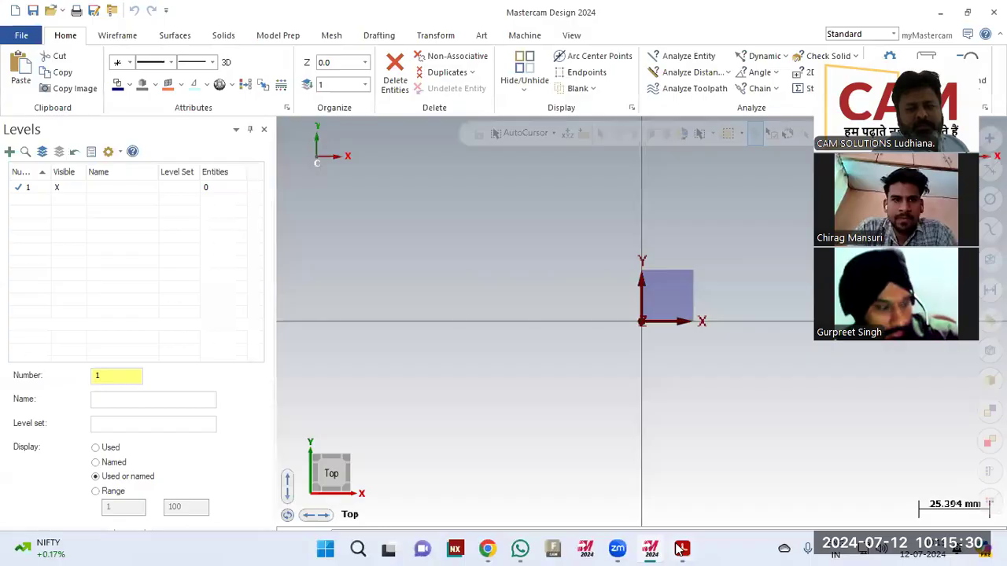
left_click(681, 548)
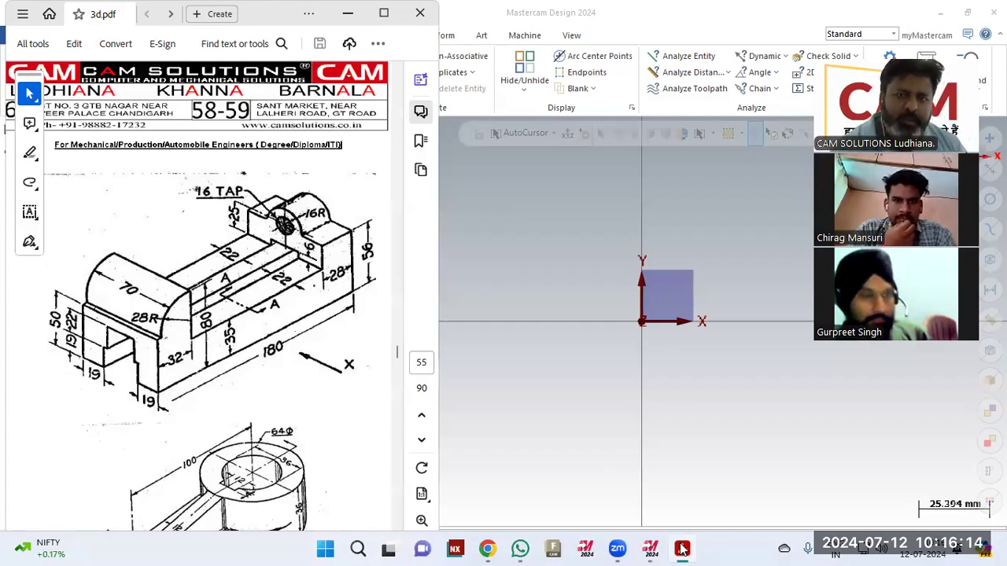
- Bring Mastercam forward, close the Levels manager, and reopen it via View > Managers > Levels
left_click(596, 388)
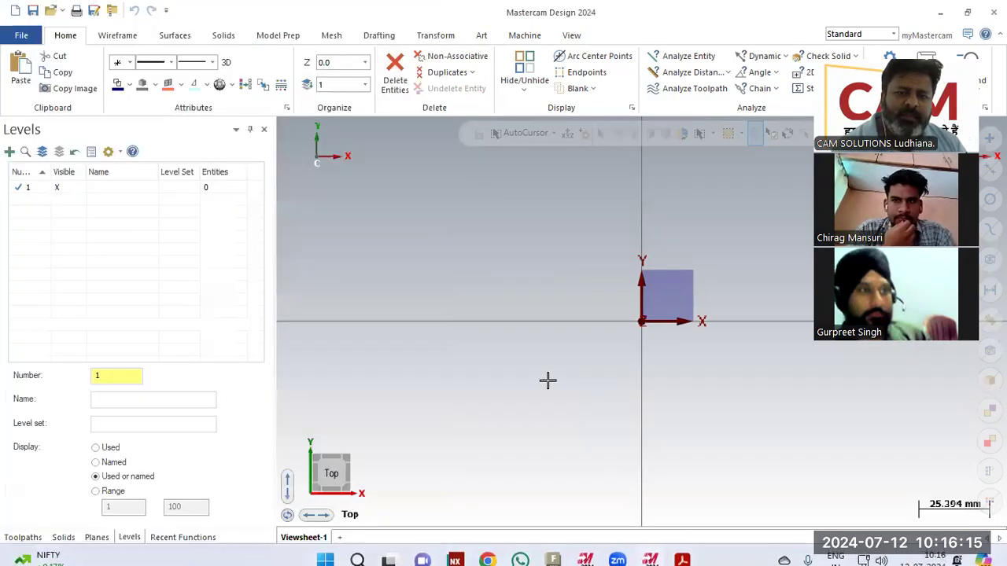
left_click(263, 130)
left_click(572, 36)
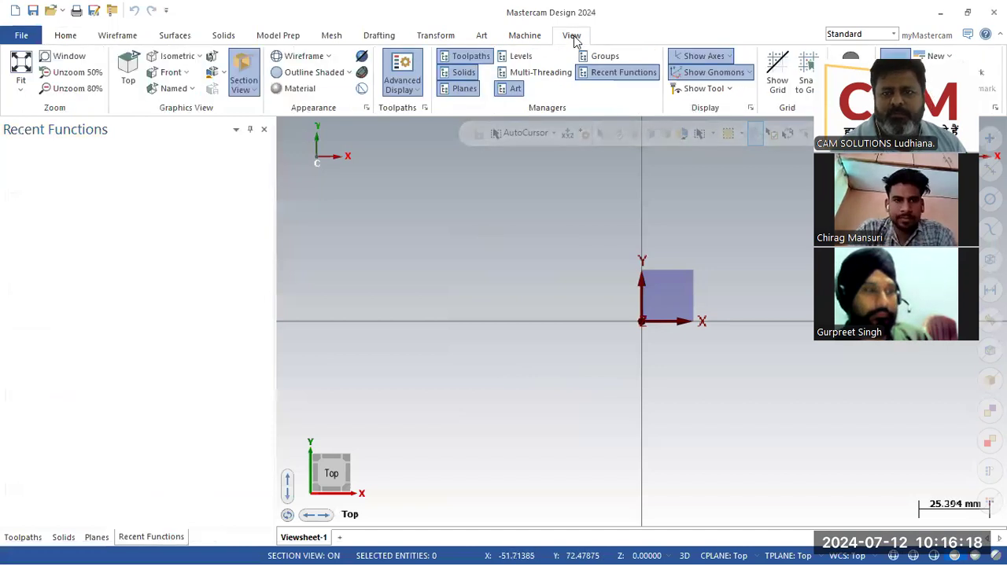
left_click(519, 57)
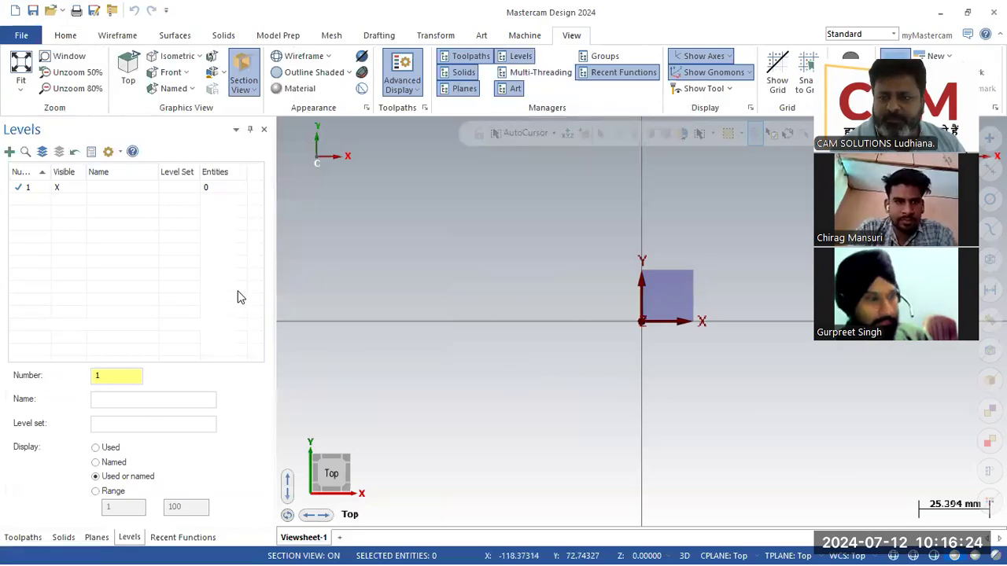
- Try the Range, Used, Named and Used or named displays, settling on Display: Used
left_click(116, 491)
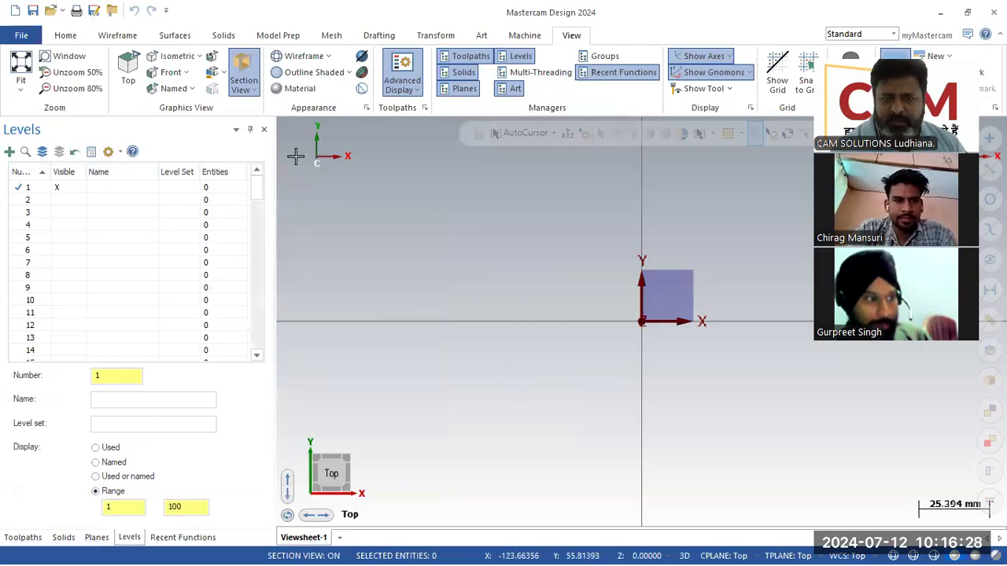
mouse_move(256, 190)
left_mouse_down()
mouse_move(253, 352)
mouse_move(265, 195)
left_mouse_up()
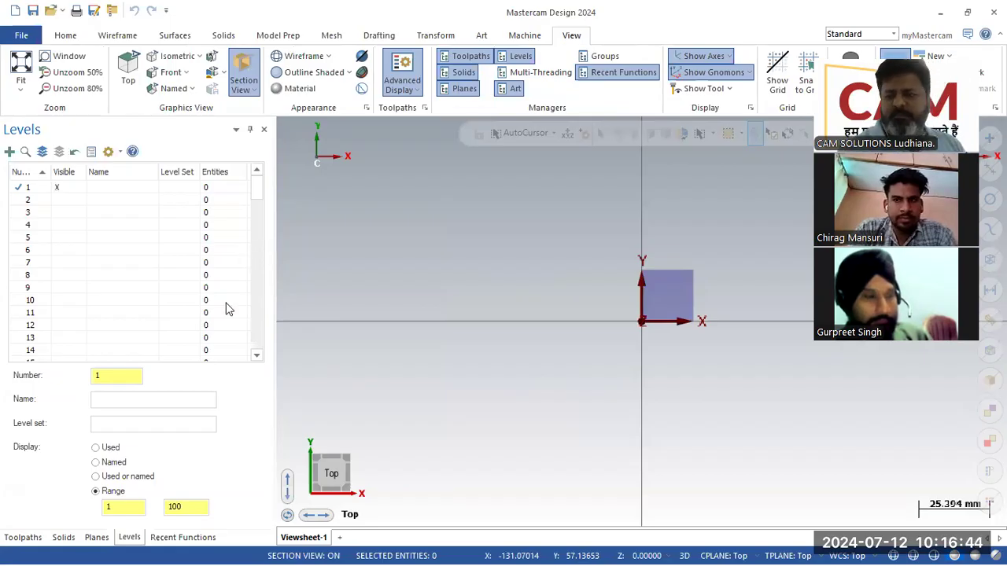
left_click(99, 452)
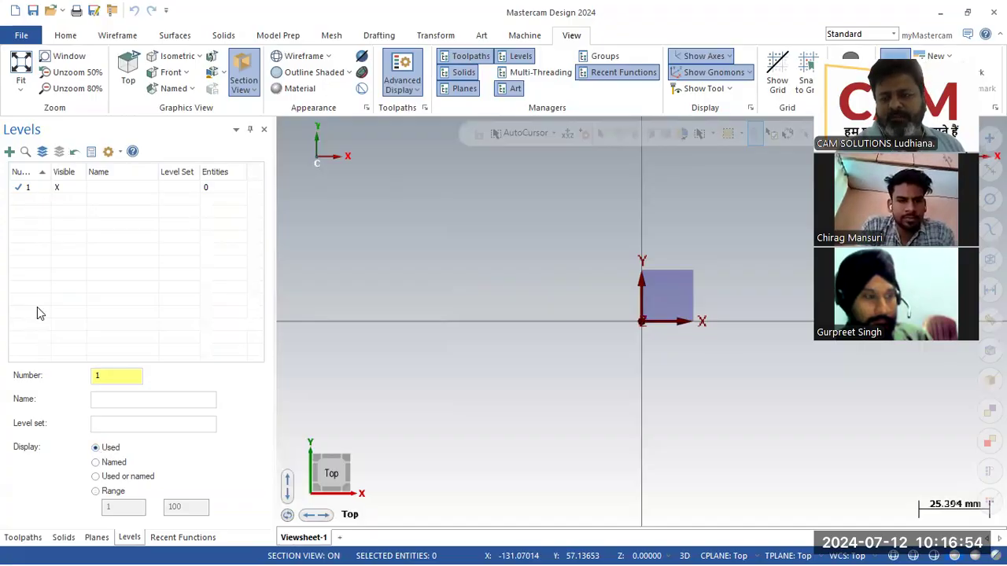
left_click(96, 462)
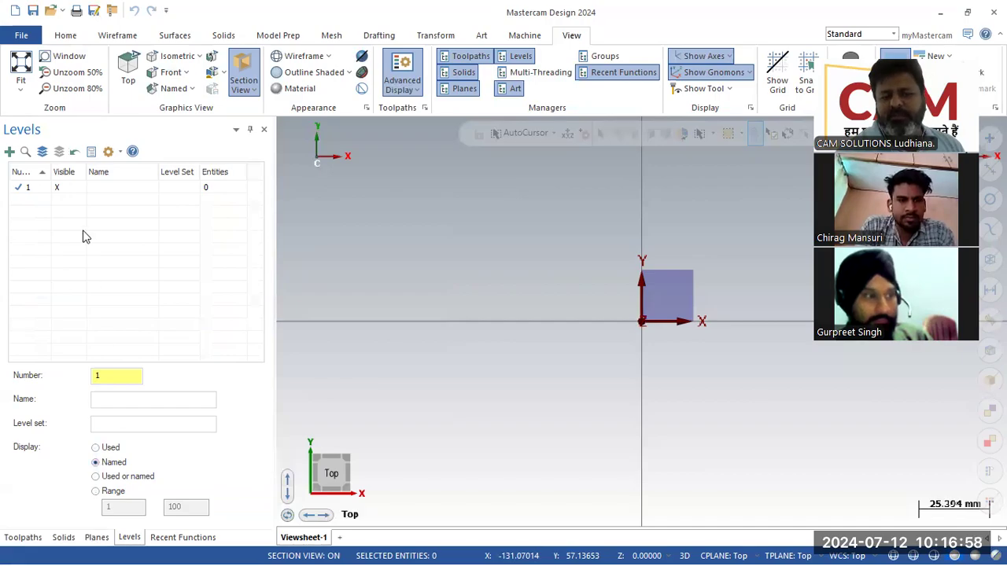
left_click(96, 478)
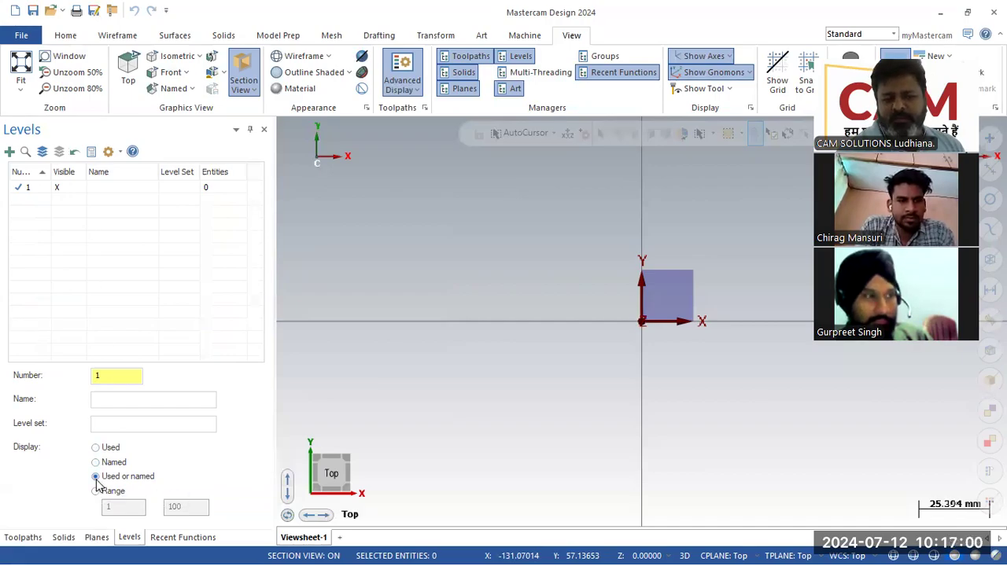
left_click(96, 448)
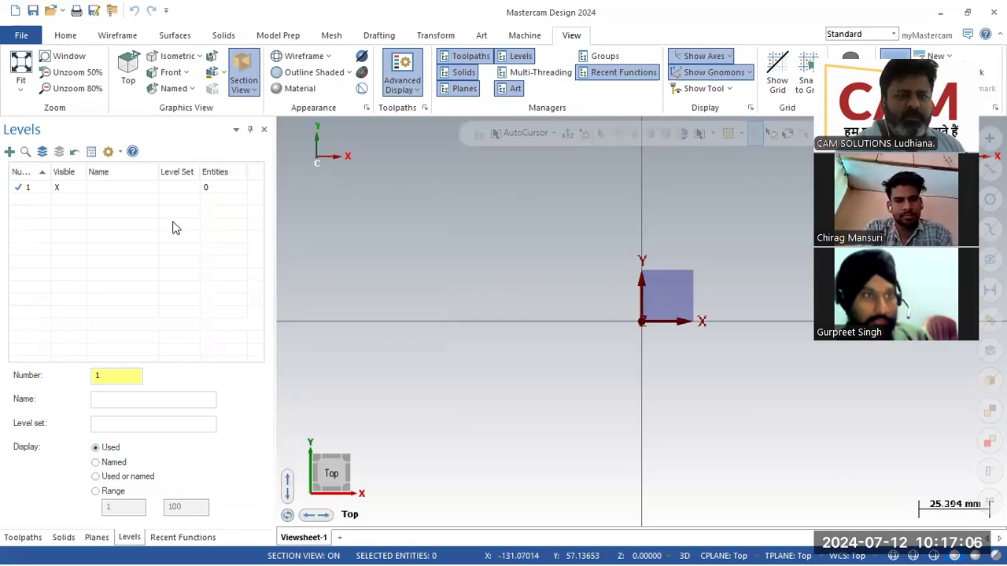
left_click(111, 38)
left_click(250, 71)
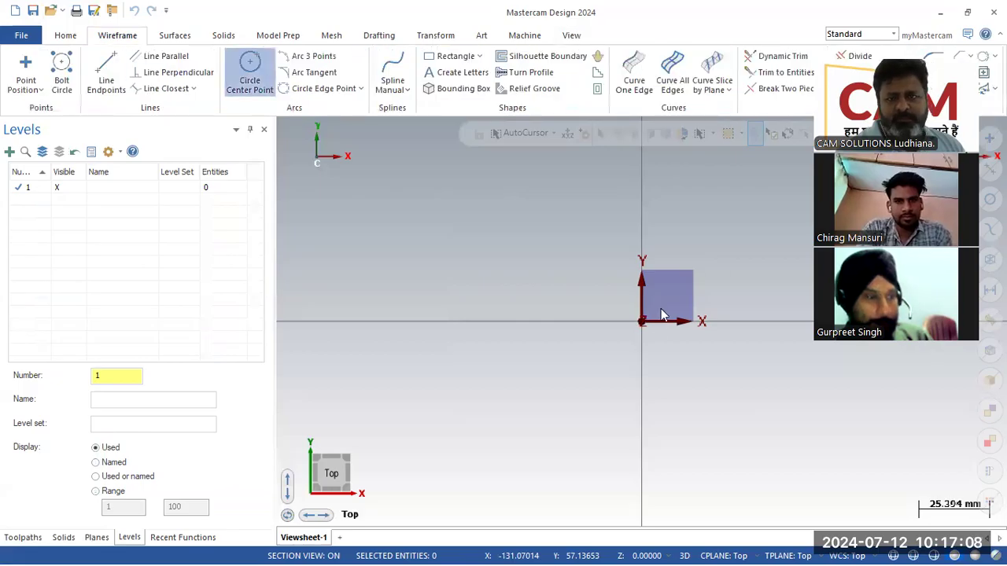
left_click(642, 322)
left_click(589, 346)
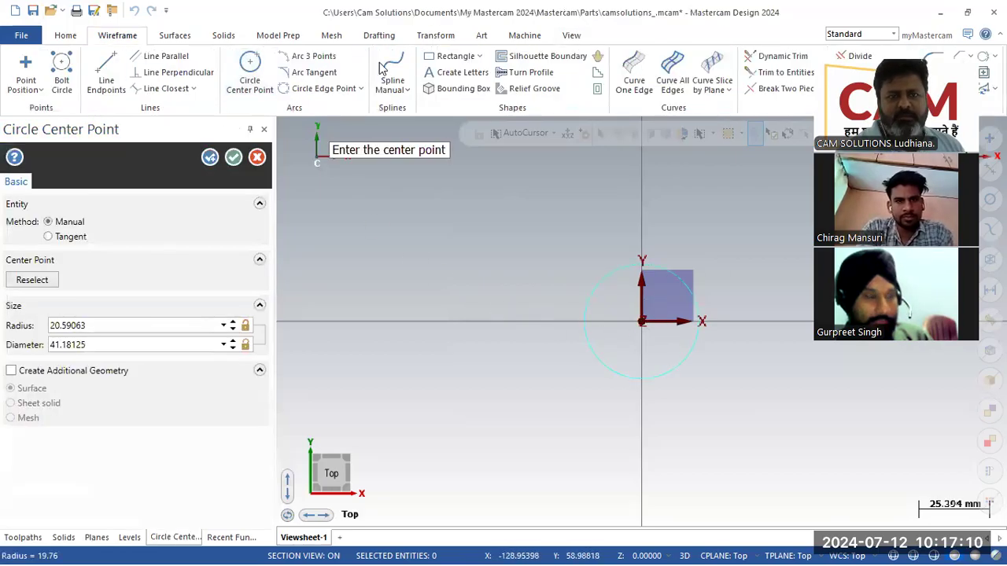
left_click(452, 56)
left_click(487, 224)
left_click(712, 410)
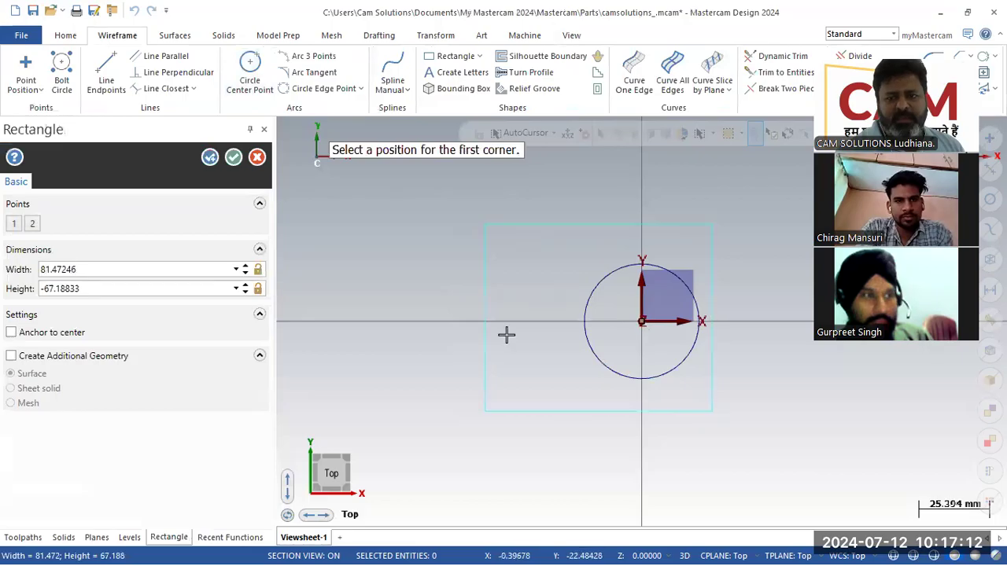
left_click(234, 158)
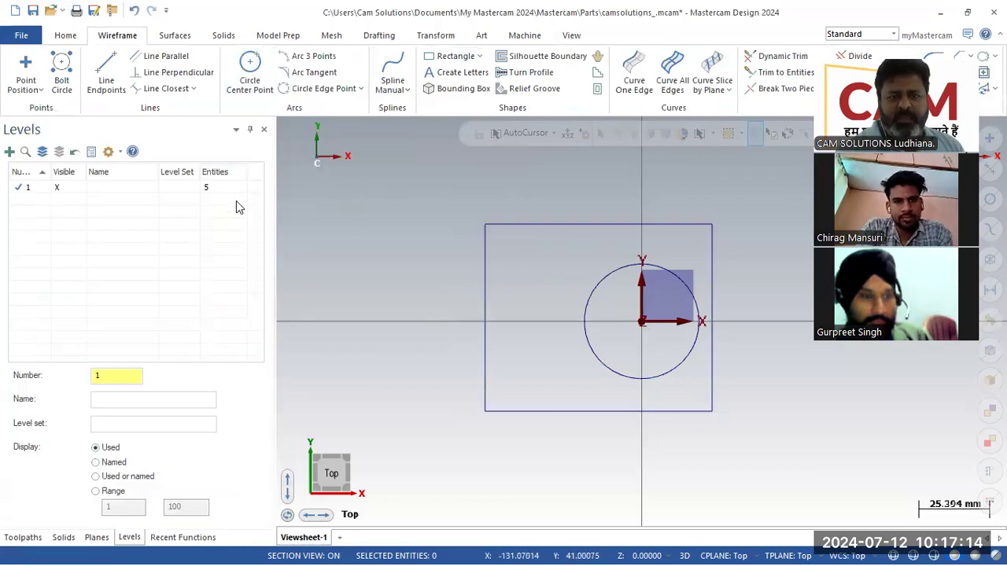
left_click(228, 190)
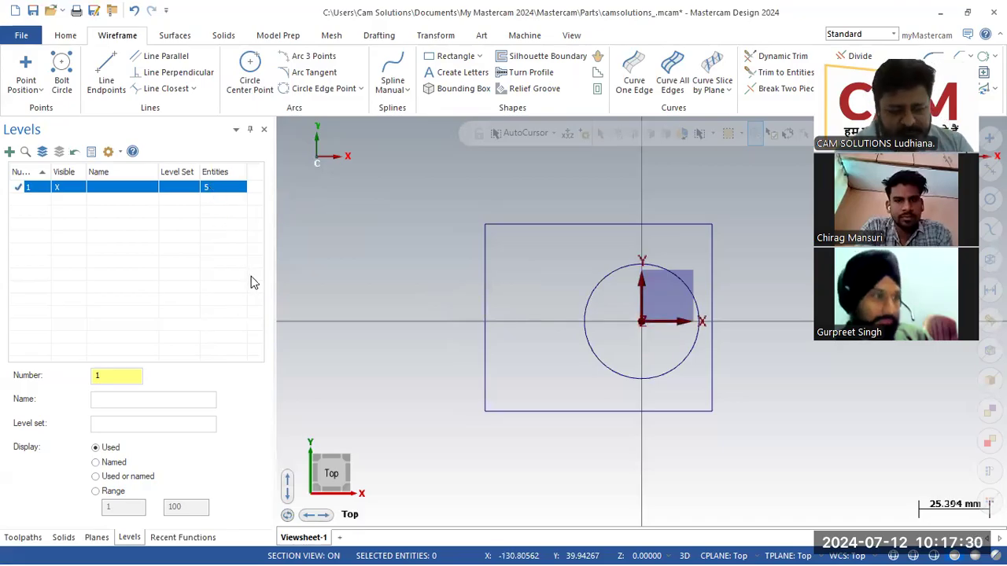
left_click_drag(722, 438, 430, 218)
key("Delete")
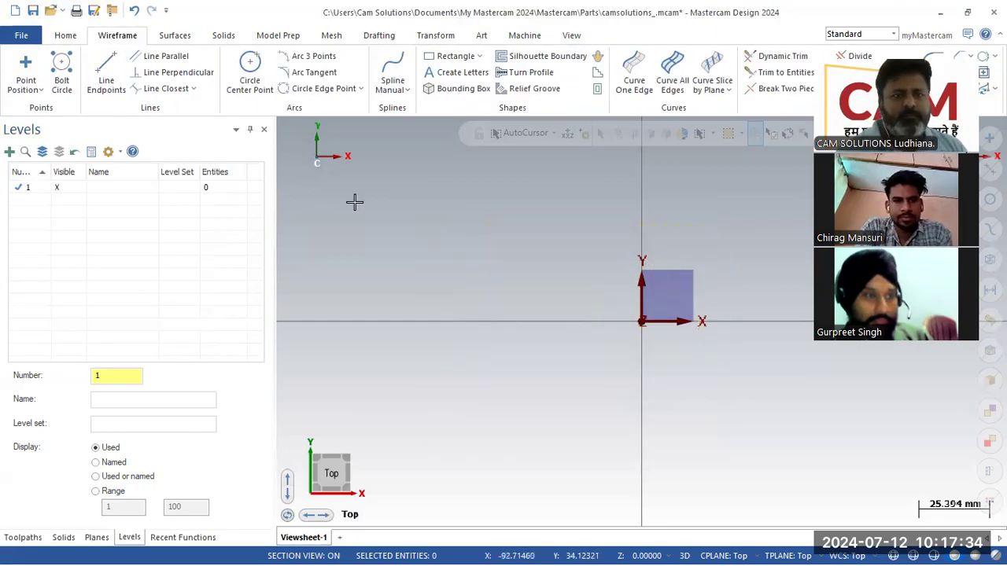
- Draw three more Circle Center Point circles so level 1 holds four, then select the level Number field
left_click(262, 83)
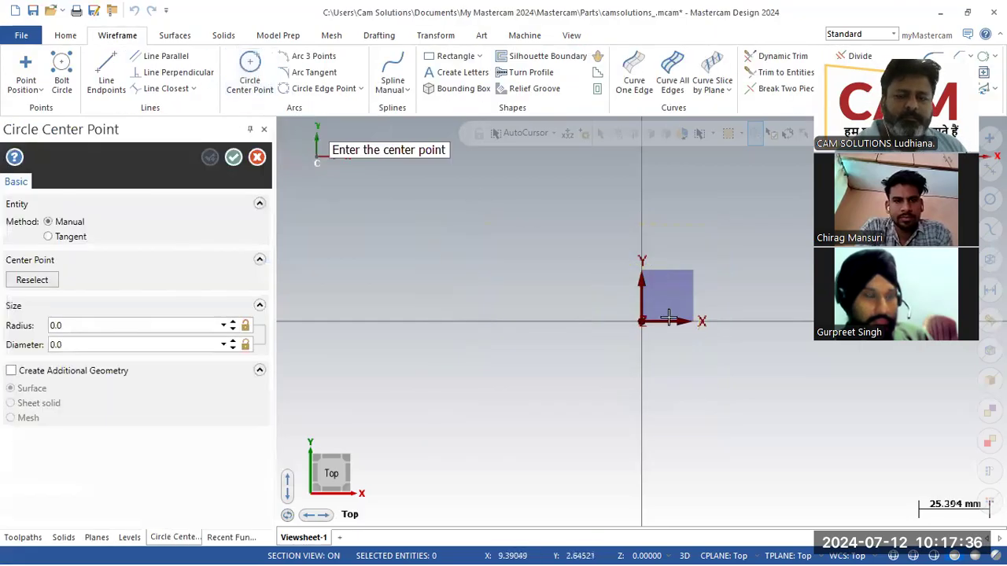
left_click(652, 331)
left_click(606, 344)
left_click(445, 274)
left_click(414, 297)
left_click(568, 219)
left_click(554, 233)
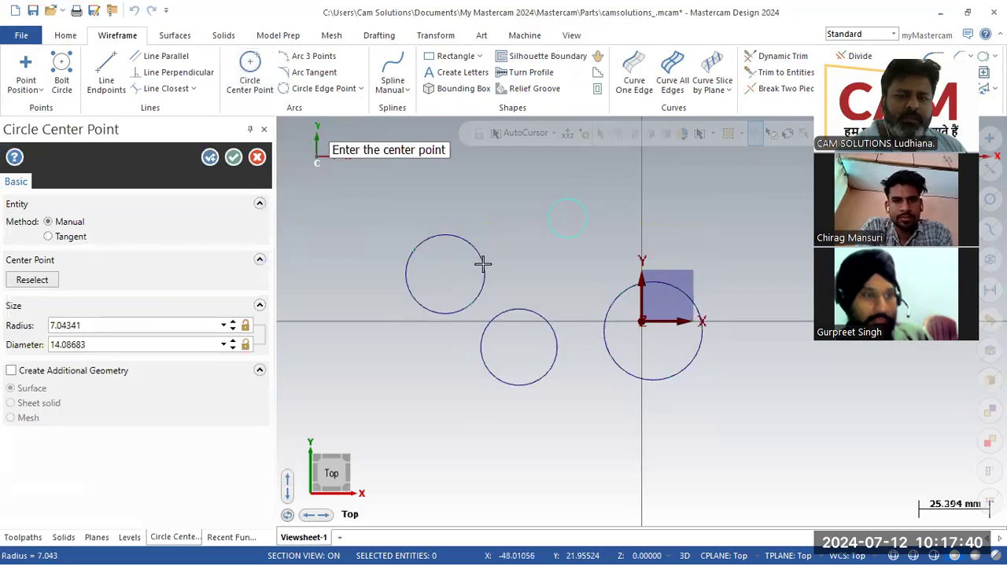
left_click(234, 158)
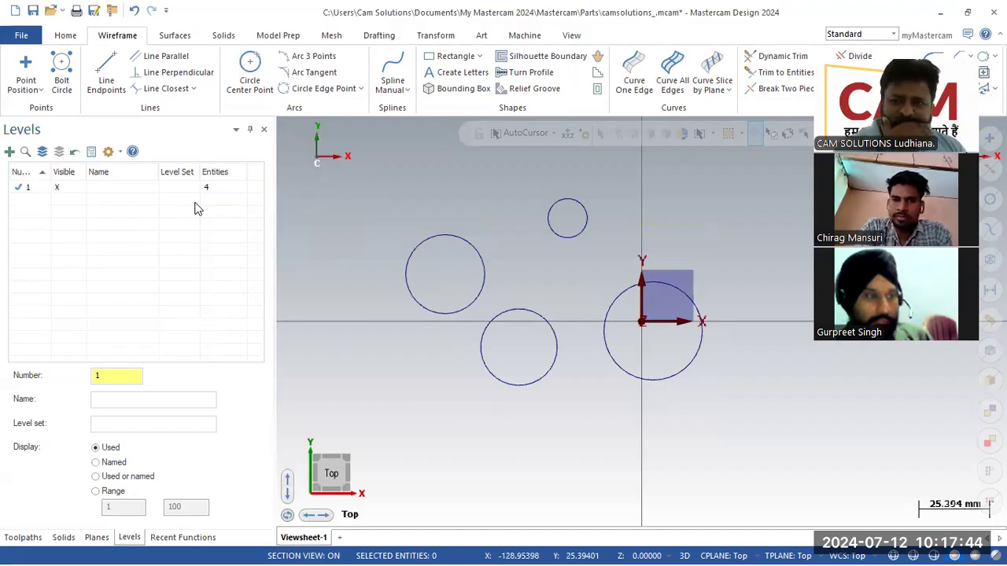
left_click_drag(115, 374, 7, 386)
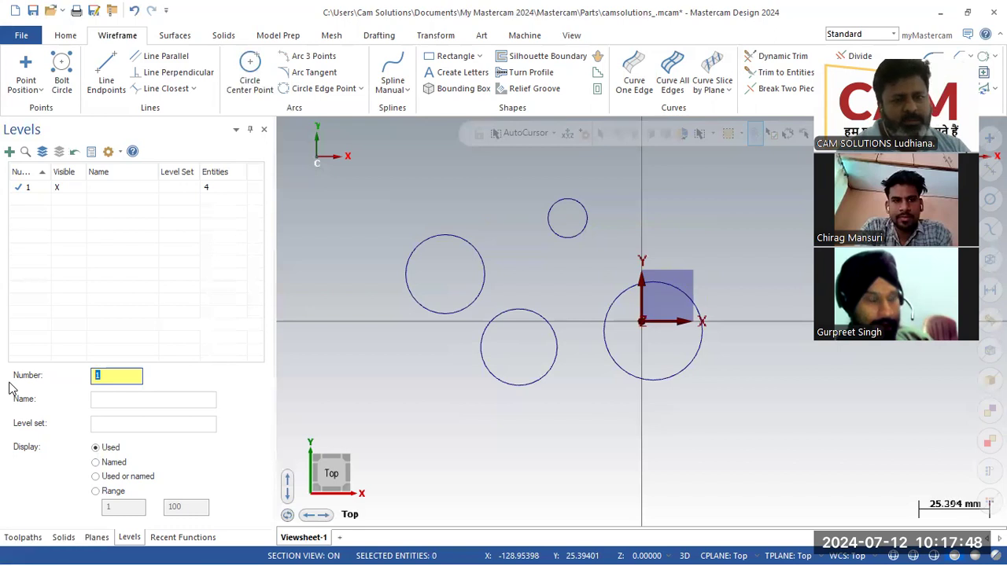
- Create level 2 and draw five Circle Center Point circles on it
type("2")
key("Return")
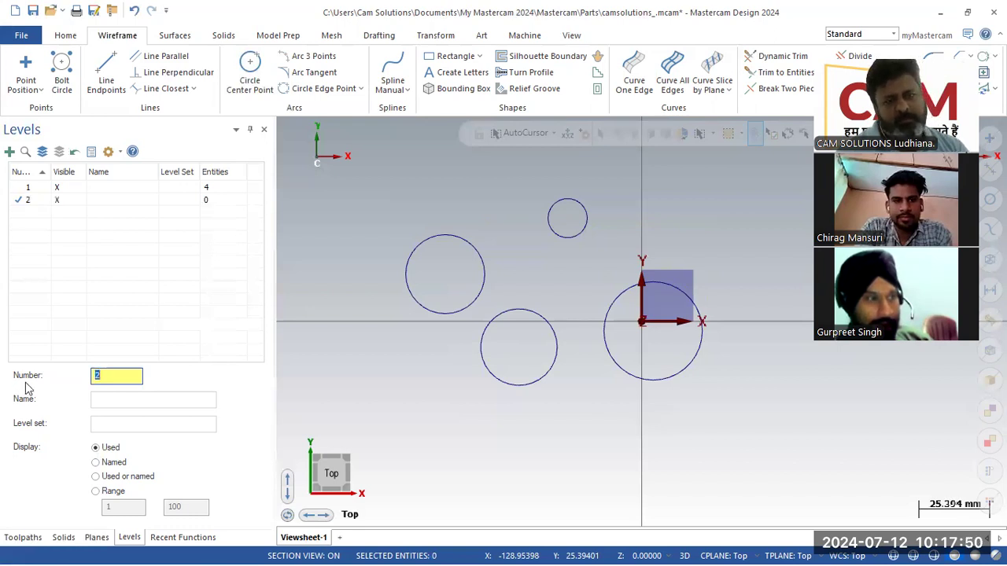
left_click(249, 73)
left_click(595, 266)
left_click(582, 273)
left_click(658, 233)
left_click(646, 252)
left_click(583, 336)
left_click(567, 382)
left_click(509, 248)
left_click(472, 255)
left_click(391, 214)
left_click(375, 241)
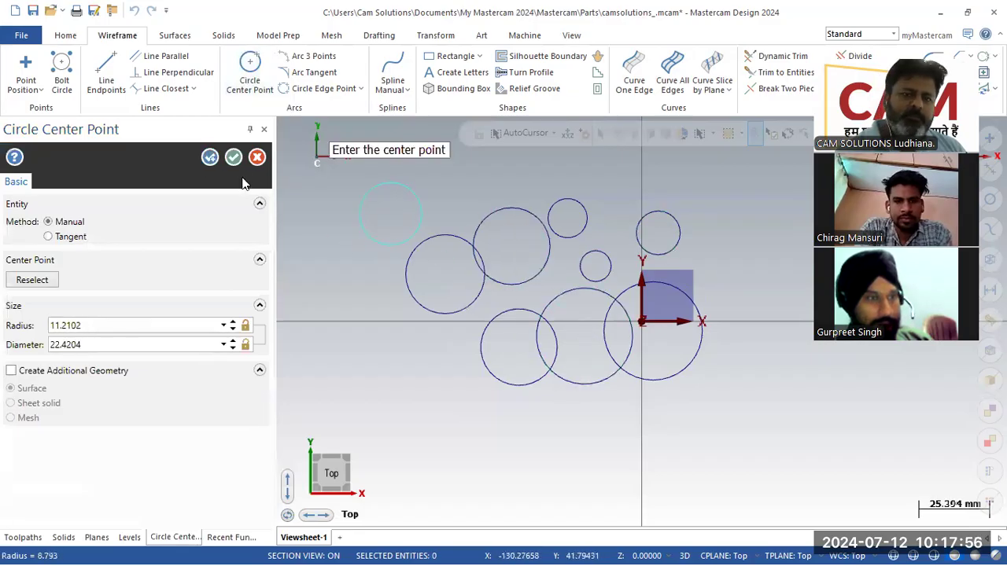
left_click(234, 157)
- Switch between levels 1 and 2 in the list, then hide level 1's circles
left_click(219, 190)
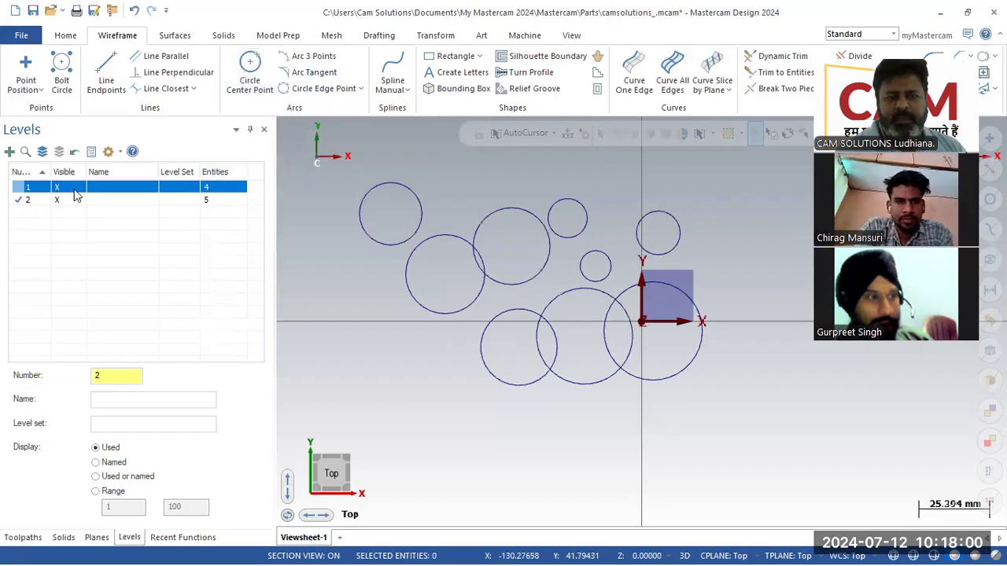
left_click(218, 204)
left_click(218, 192)
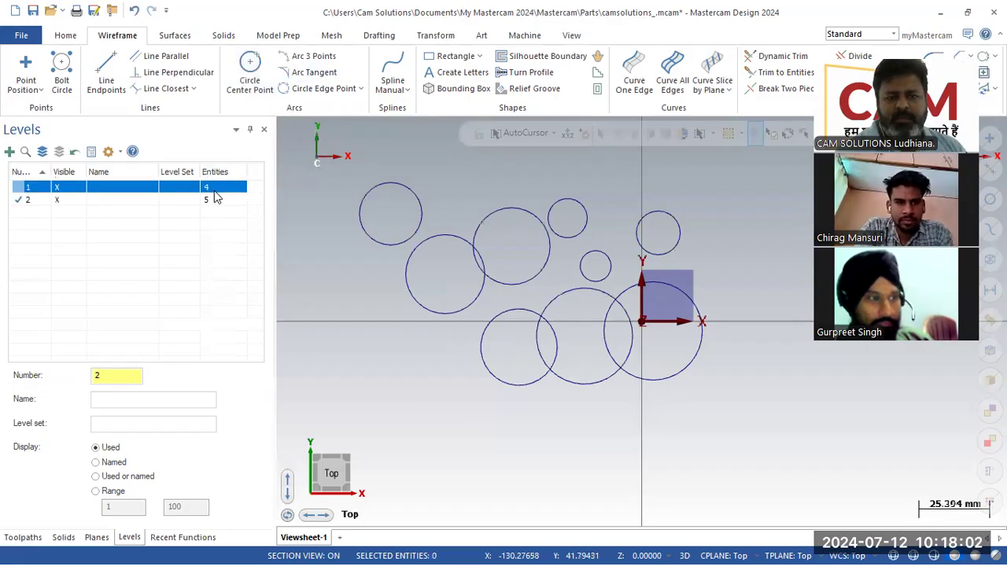
left_click(218, 202)
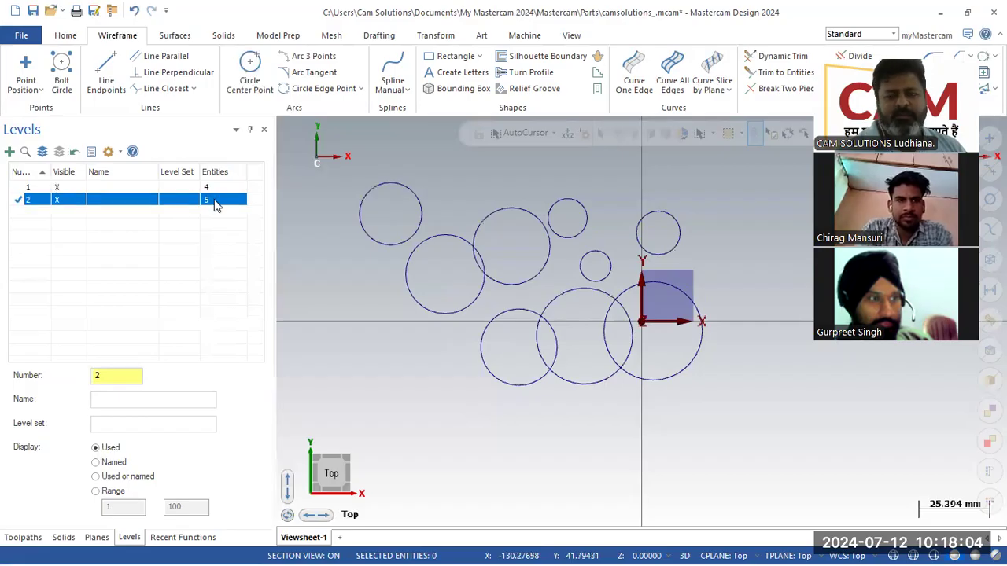
left_click(57, 187)
- Show level 1's circles, make level 1 active, toggle level 2's visibility, and orbit into 3D
left_click(57, 189)
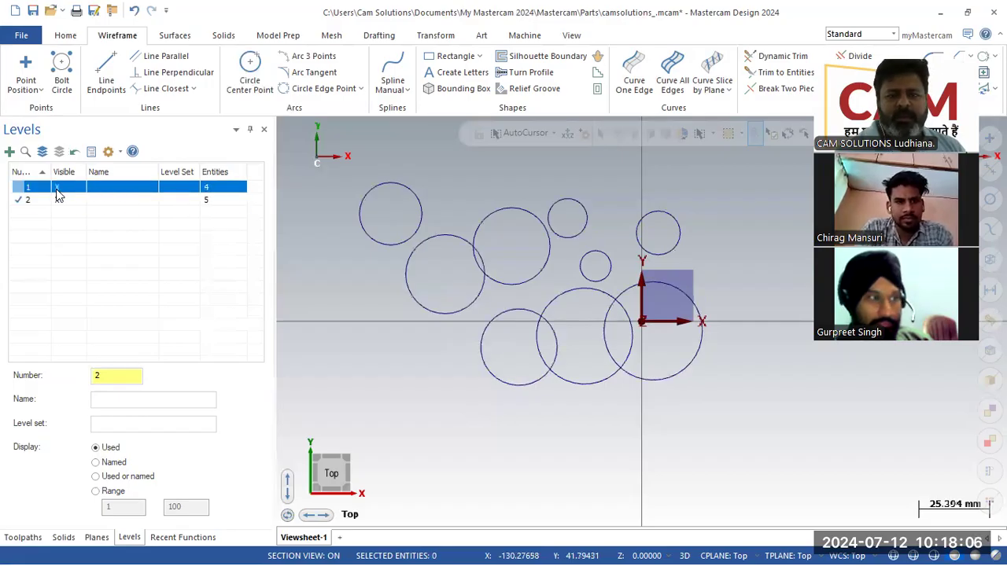
left_click(58, 196)
left_click(20, 188)
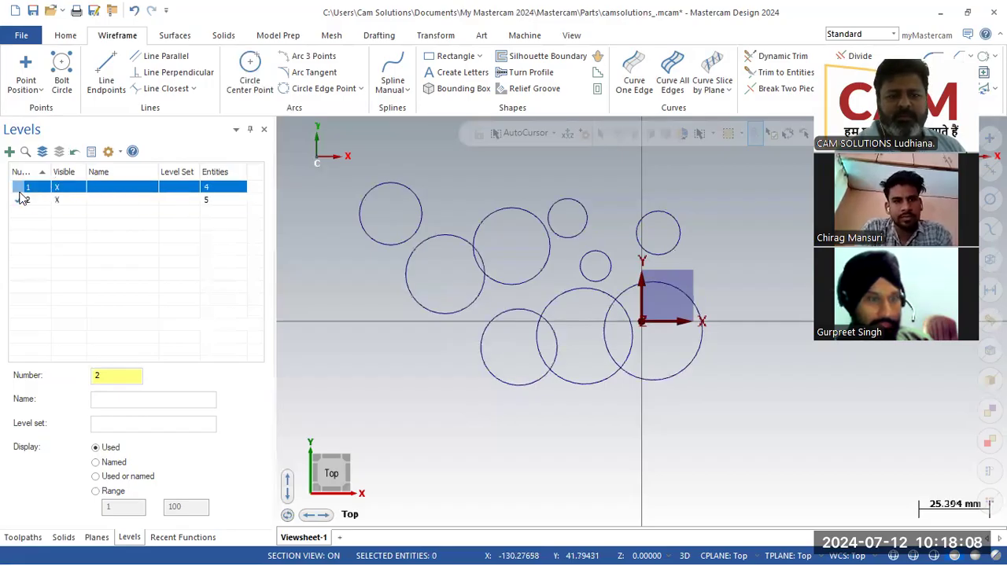
left_click(58, 202)
left_click(58, 202)
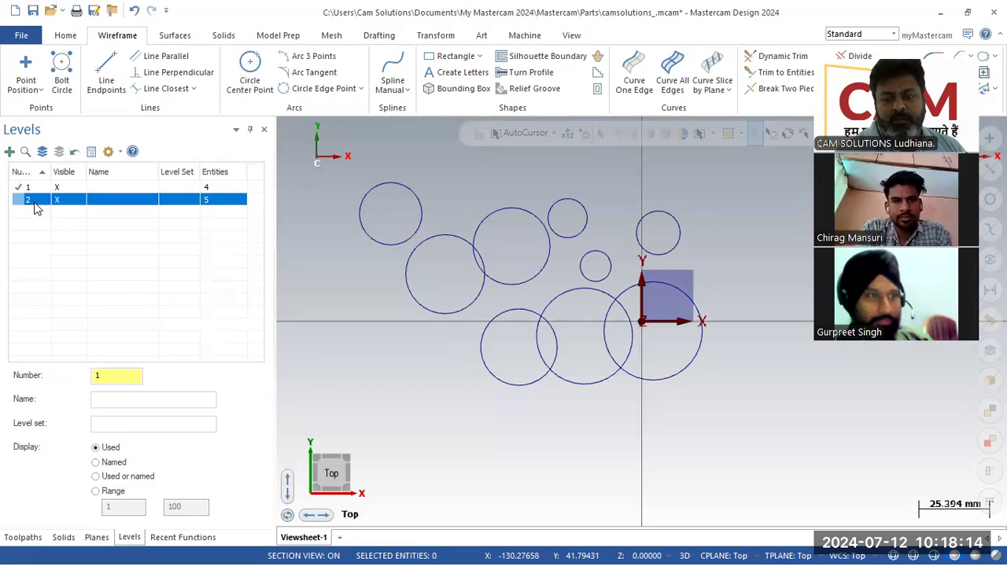
middle_click_drag(485, 402, 533, 340)
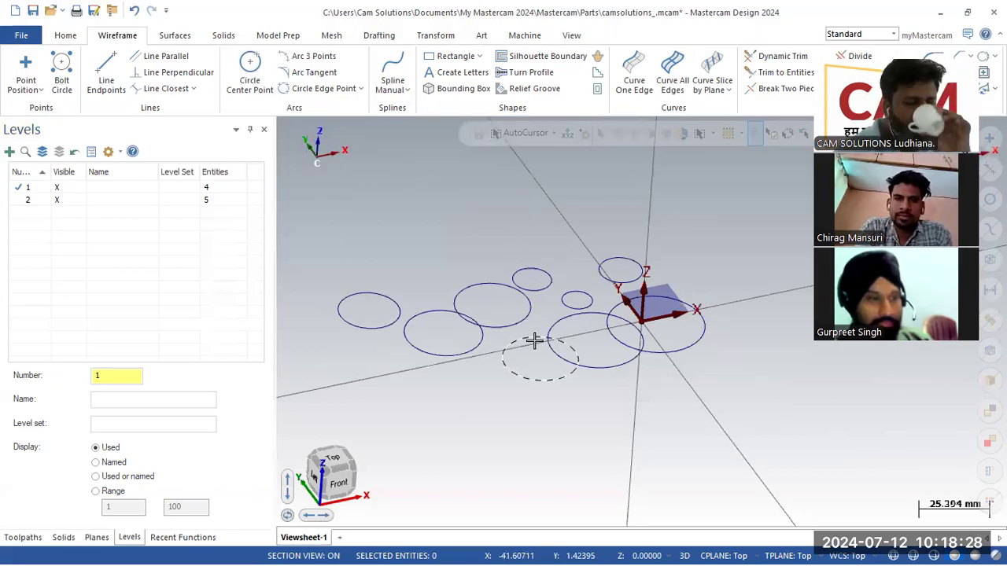
- Draw one large circle behind the others with Circle Center Point
left_click(251, 82)
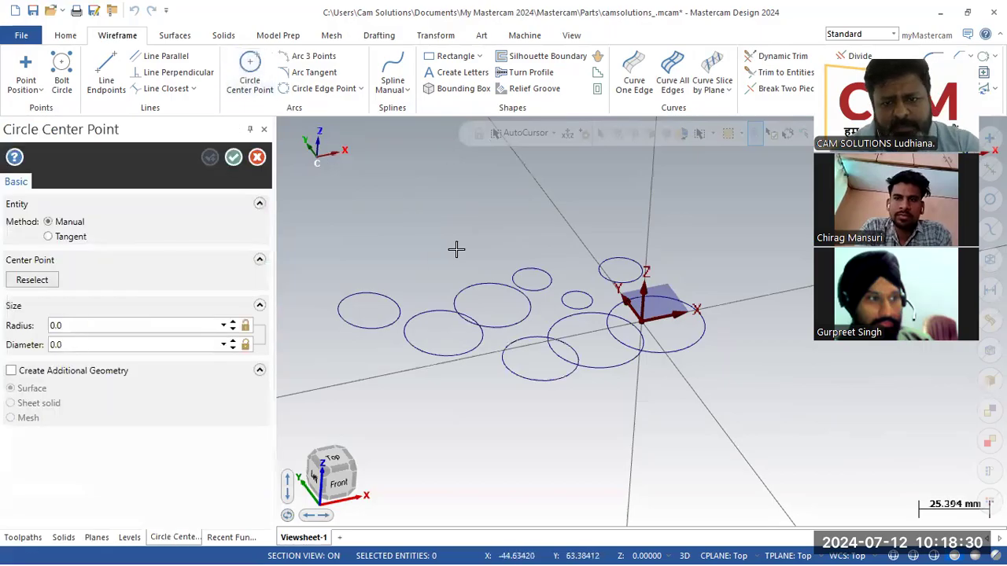
left_click(456, 250)
left_click(393, 261)
left_click(234, 157)
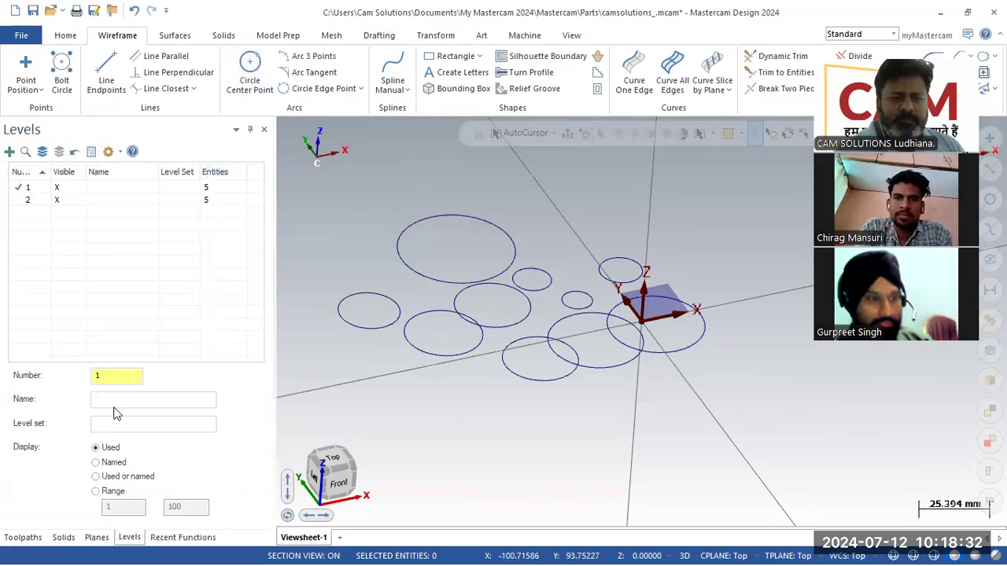
- Create level 3 and move the large circle onto it with Move selected entities
left_click(124, 379)
key("Return")
left_click(404, 261)
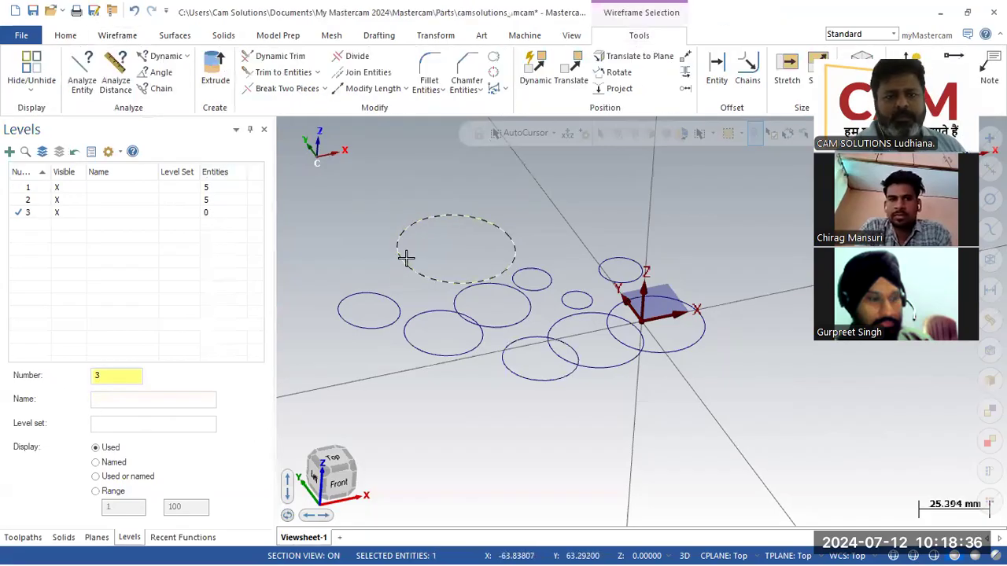
right_click(69, 219)
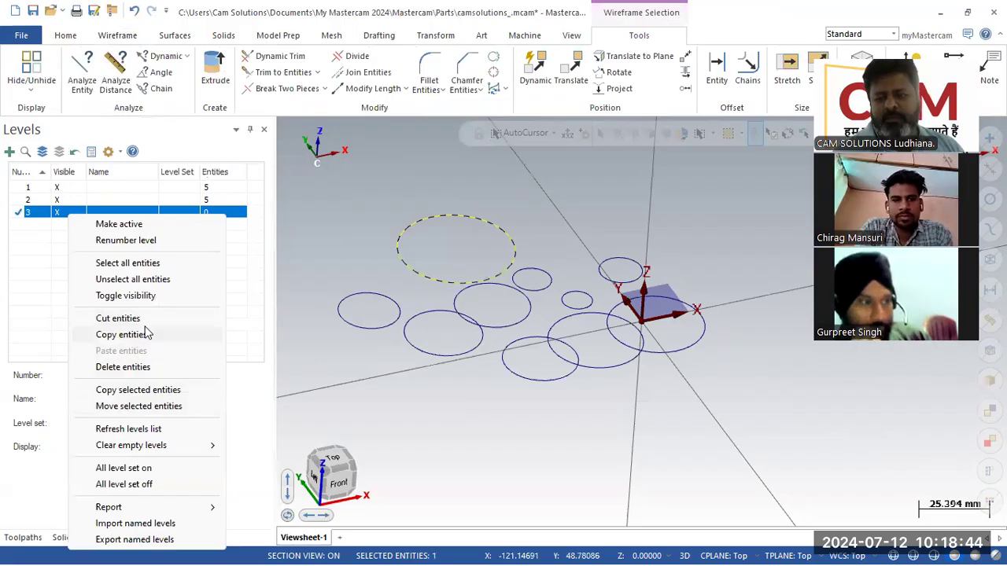
left_click(138, 408)
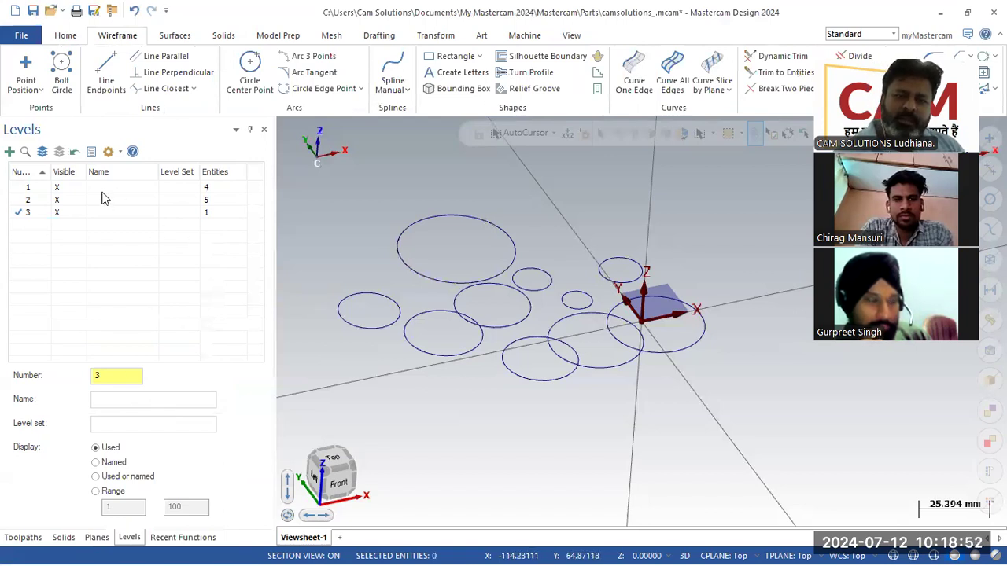
- Toggle level 2's visibility off and on, select level 3, then select the lower circle near the origin
left_click(61, 202)
left_click(63, 202)
left_click(69, 214)
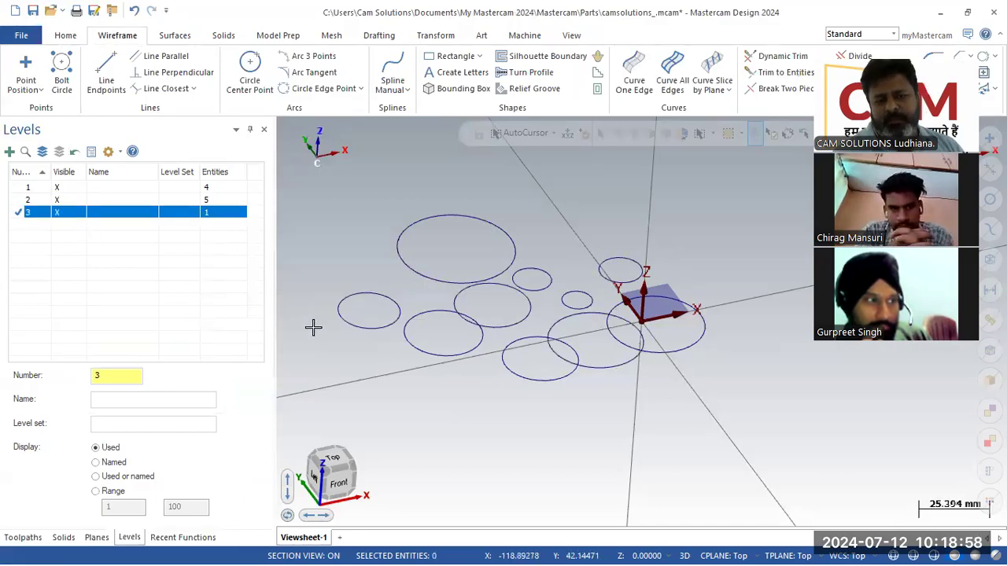
left_click(528, 373)
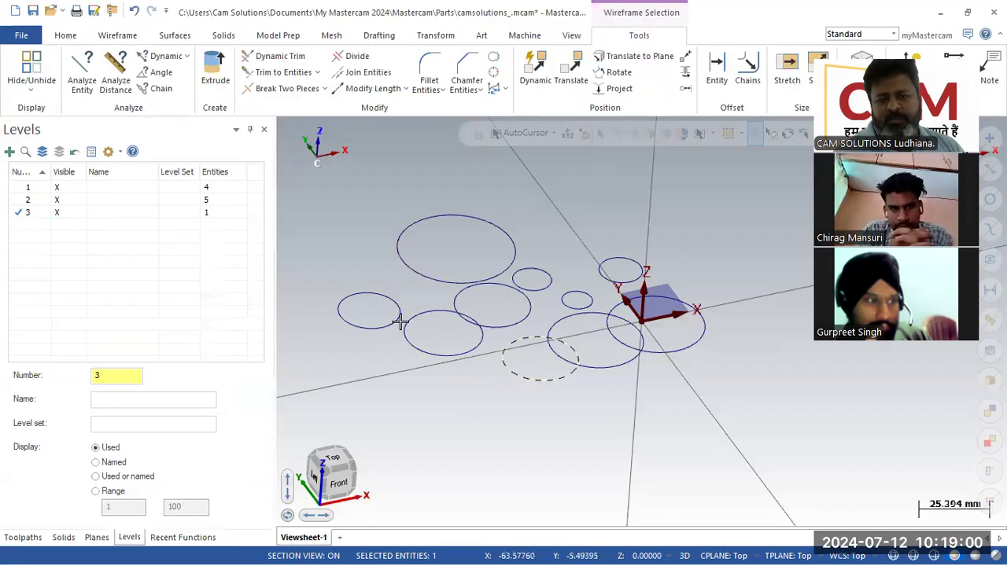
- Move the selected lower circle onto level 3 with Move selected entities
right_click(118, 214)
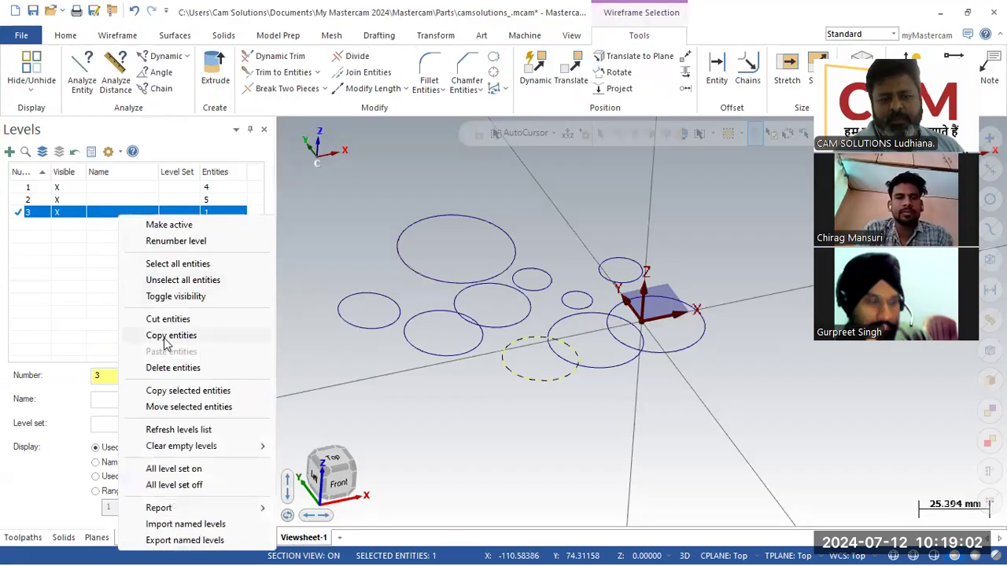
left_click(173, 405)
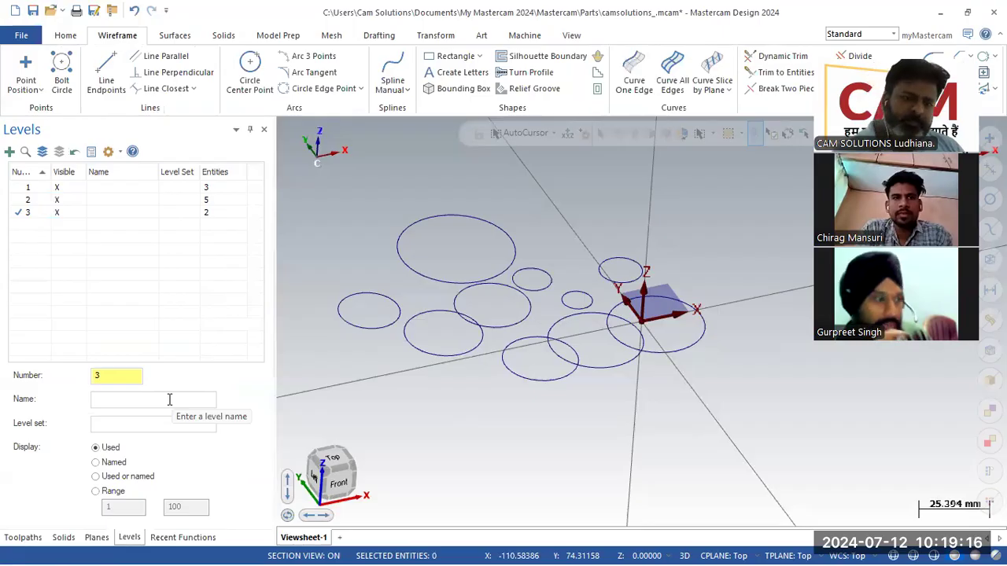
- Try the Named, Used and Used or named displays, then set Display to Range 1–100
left_click(103, 465)
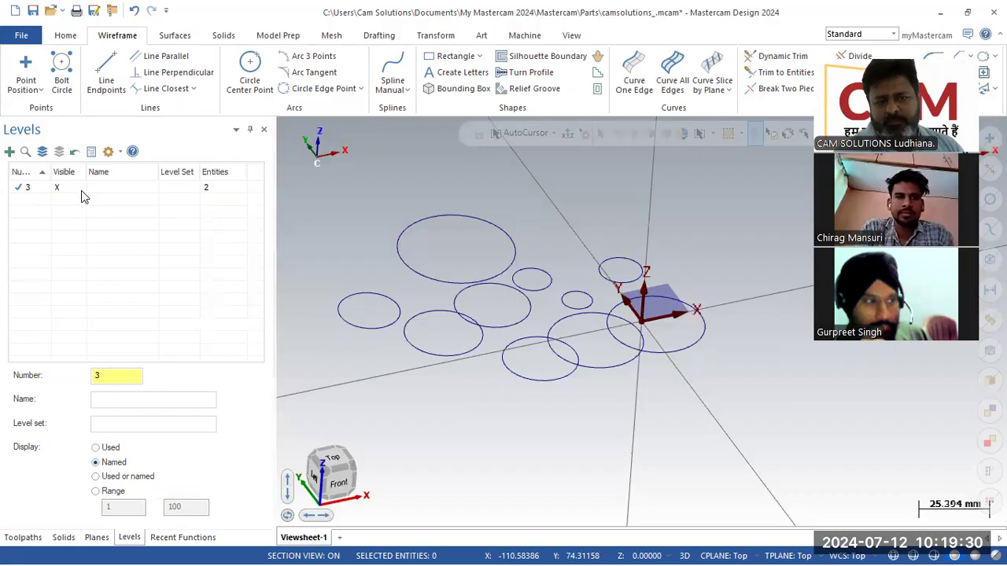
left_click(105, 449)
left_click(110, 477)
left_click(110, 490)
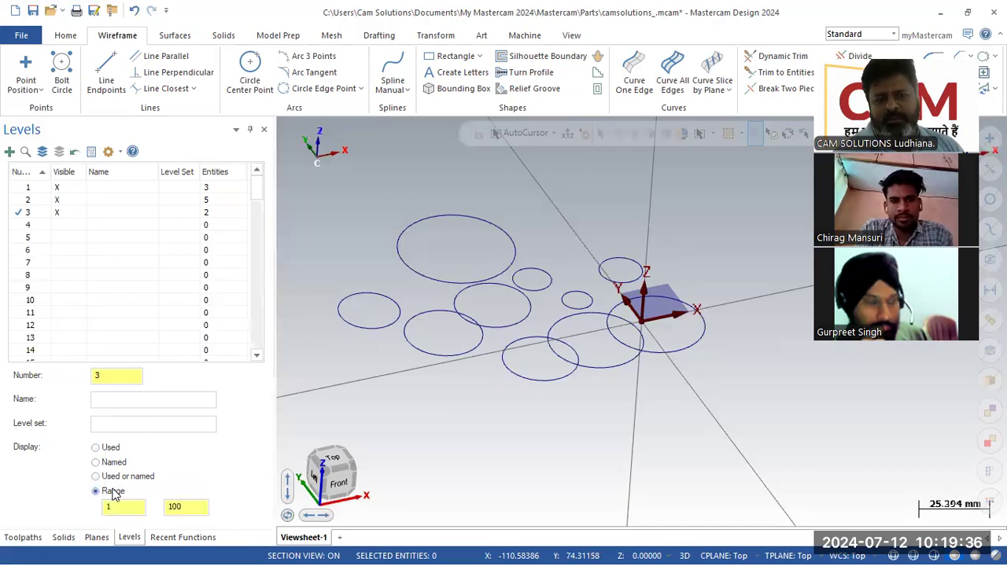
- Hide and reshow the circles on levels 1 and 2, then select level 3
left_click(57, 200)
left_click(56, 187)
left_click(56, 187)
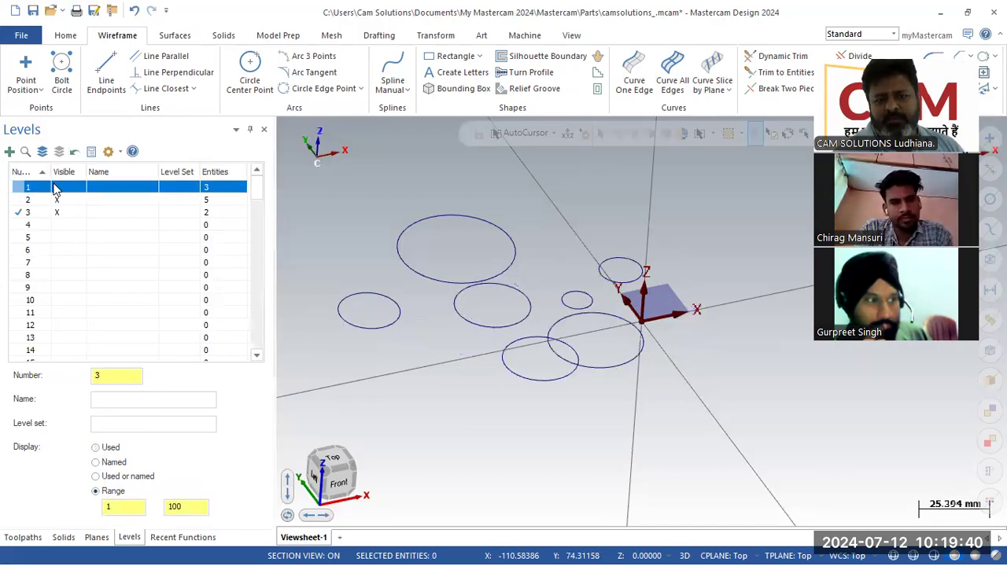
left_click(57, 199)
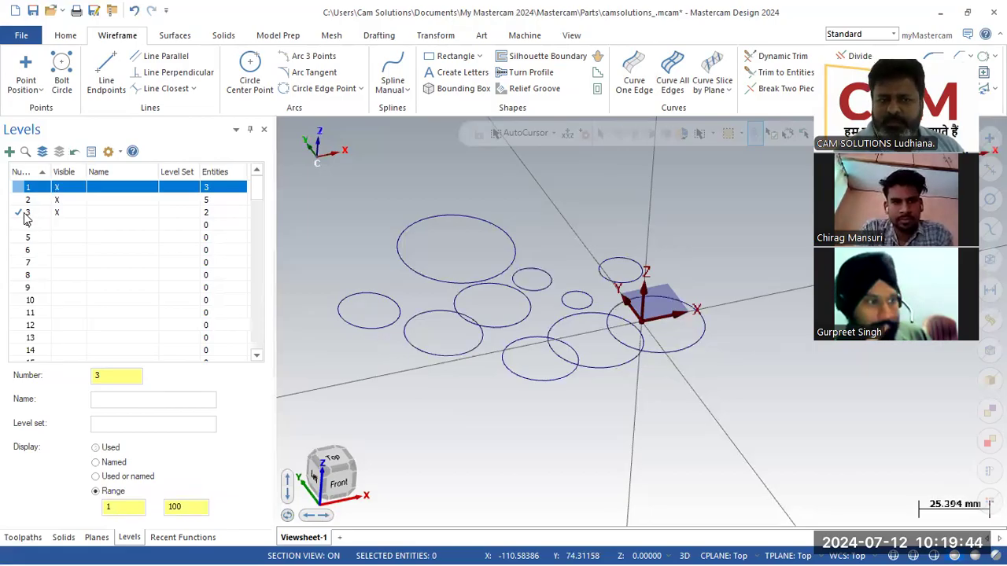
left_click(22, 214)
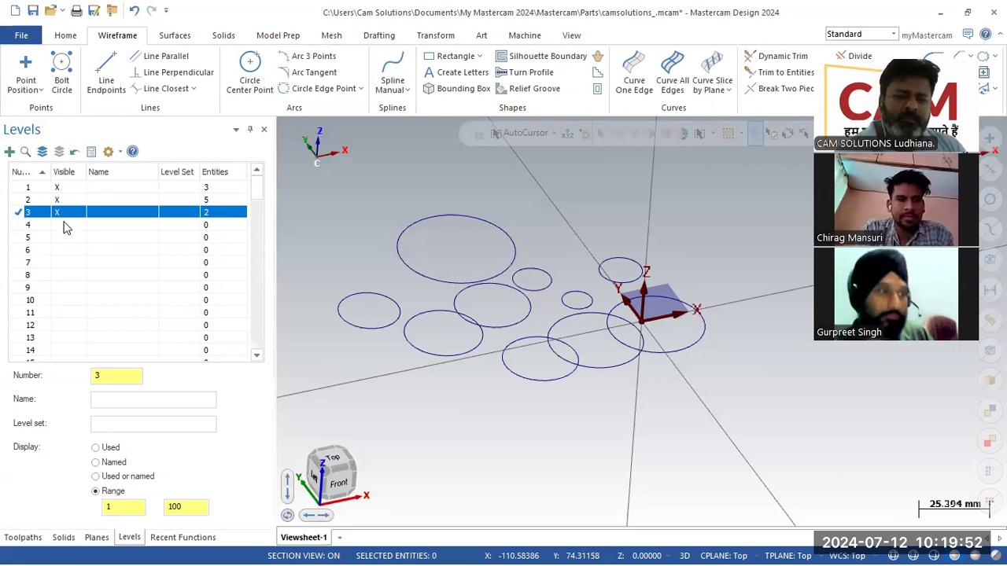
- Add empty levels 101 through 134, then make level 4 visible
left_click(9, 152)
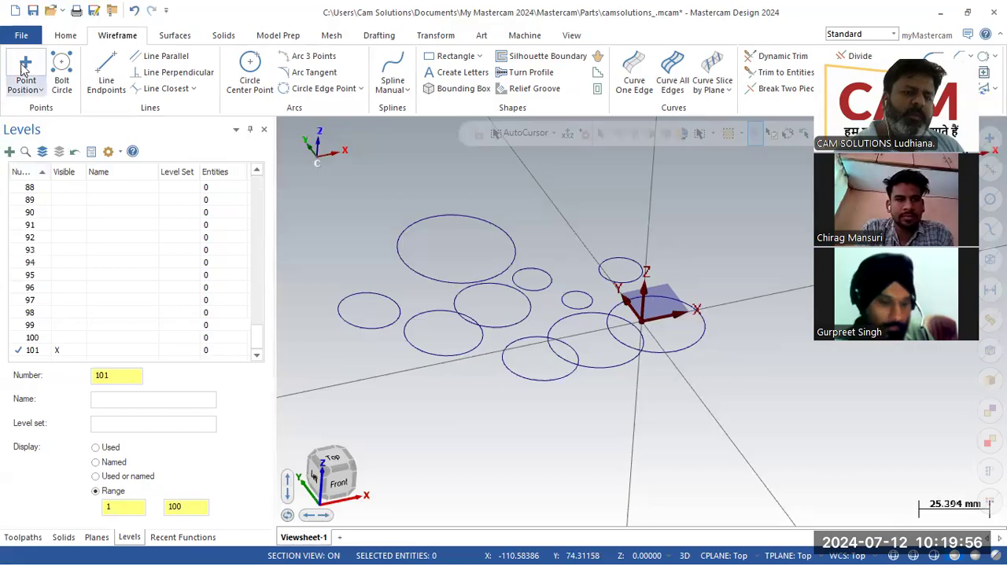
left_click(9, 152)
left_click(10, 152)
left_click(9, 152)
left_click(10, 151)
left_click(9, 151)
left_click(9, 152)
left_click(10, 152)
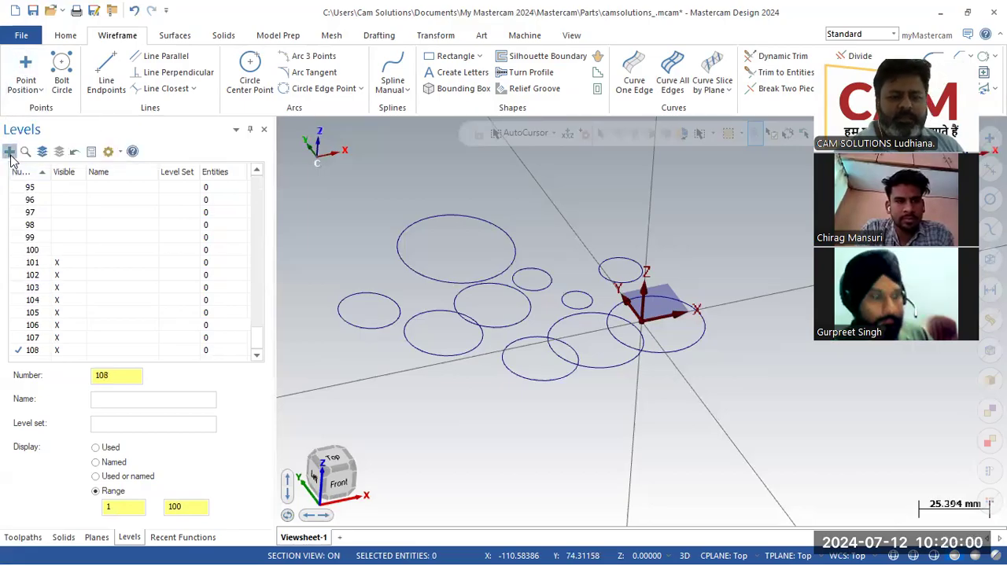
left_click(10, 152)
left_click(9, 153)
left_click(9, 153)
left_click(9, 151)
left_click(9, 152)
left_click(10, 155)
left_click(10, 155)
left_click(10, 155)
left_click(10, 155)
left_click(11, 154)
left_click(10, 155)
left_click(11, 155)
left_click(10, 153)
left_click(10, 152)
left_click(10, 153)
left_click(11, 153)
left_click(10, 153)
left_click(10, 152)
left_click(11, 152)
left_click(11, 153)
left_click(9, 152)
left_click(9, 153)
left_click(10, 153)
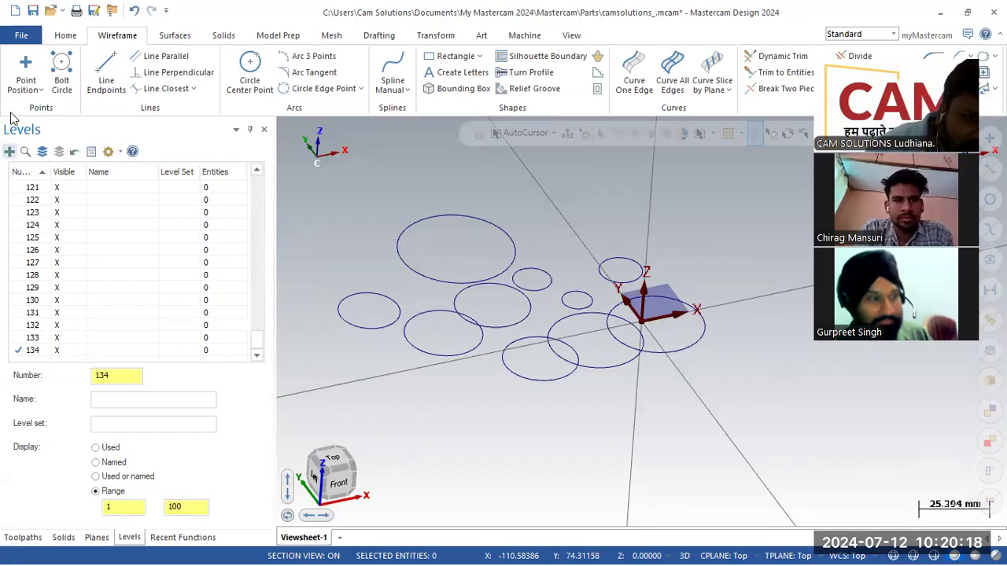
left_click_drag(255, 341, 262, 177)
left_click(61, 228)
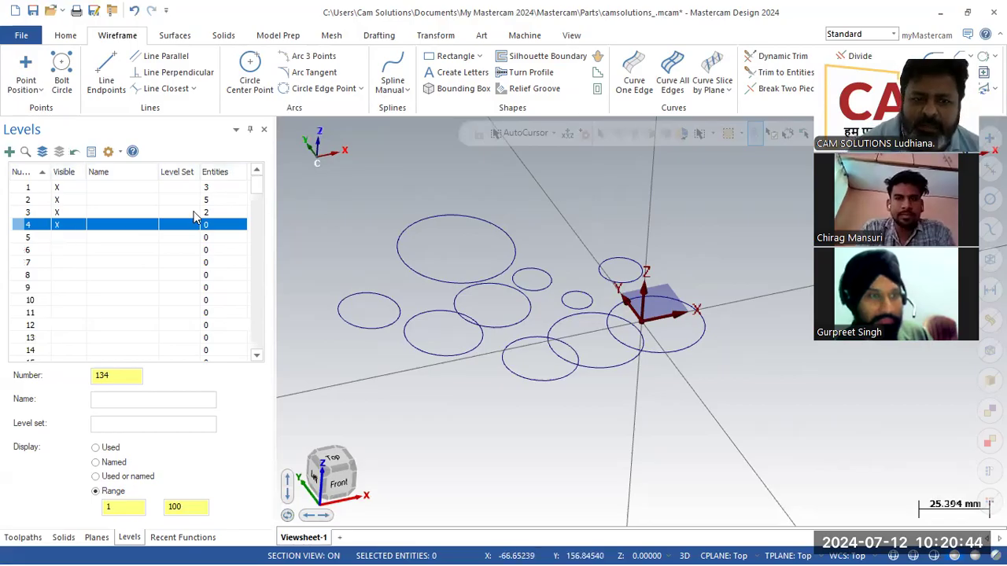
- Extrude four chained circles 50 mm into solid cylinders, which land on level 134
left_click(226, 36)
left_click(139, 70)
left_click(445, 357)
left_click(576, 360)
left_click(641, 342)
left_click(86, 514)
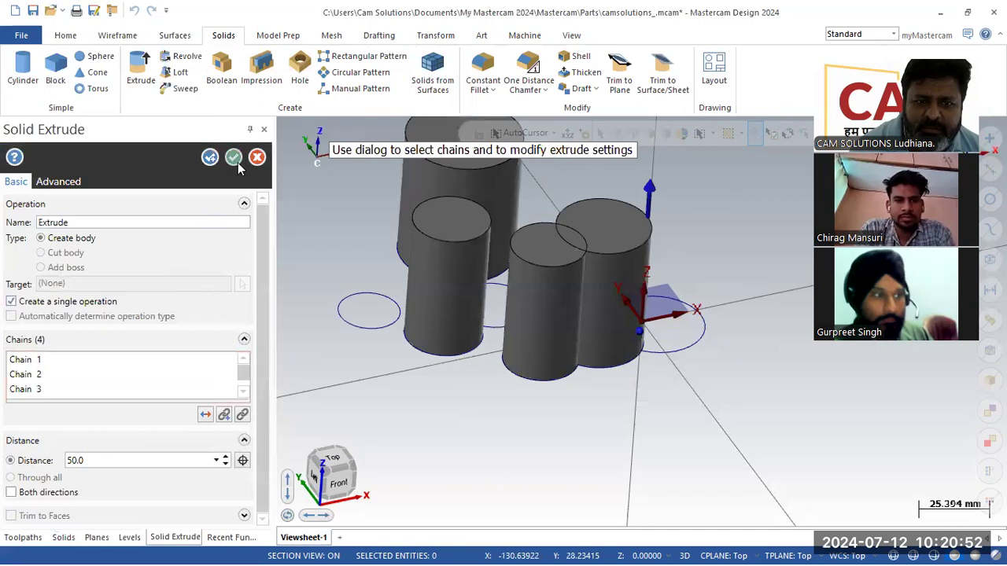
left_click(235, 159)
scroll(121, 293, "down", 3)
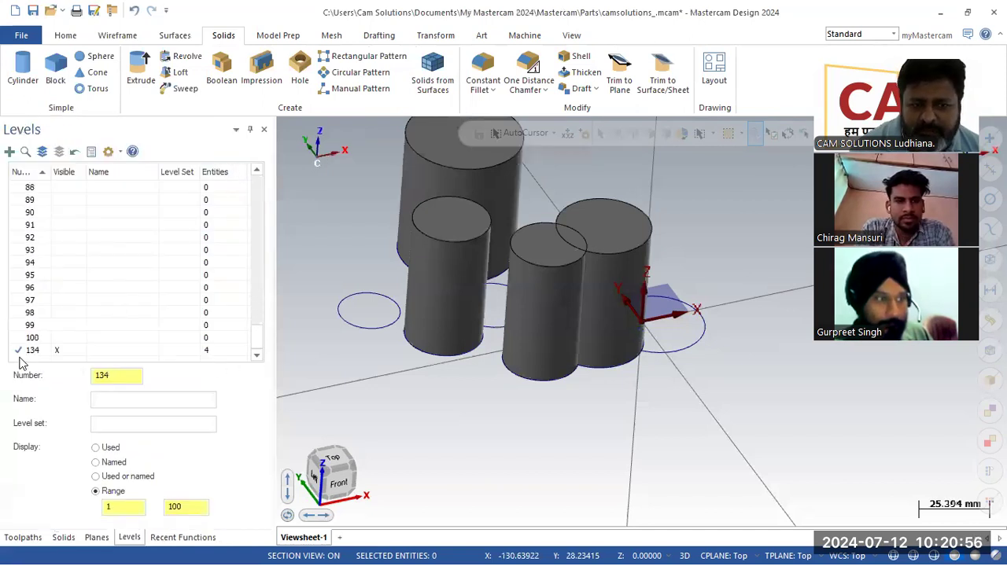
scroll(57, 307, "up", 15)
scroll(59, 307, "up", 11)
- Select the four solid cylinders and copy them onto level 4
left_click(18, 226)
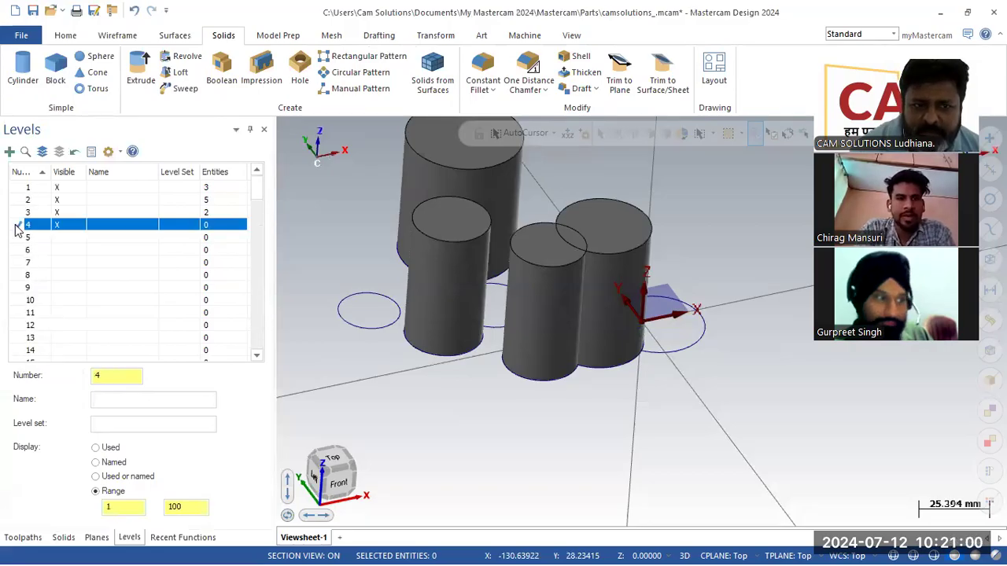
left_click(442, 267)
left_click(428, 174)
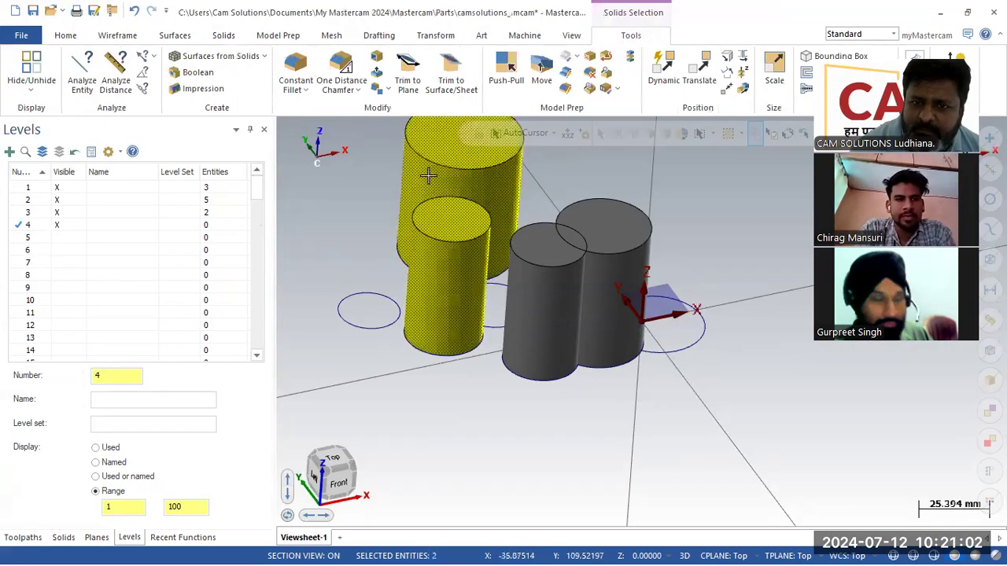
left_click(543, 251)
left_click(611, 233)
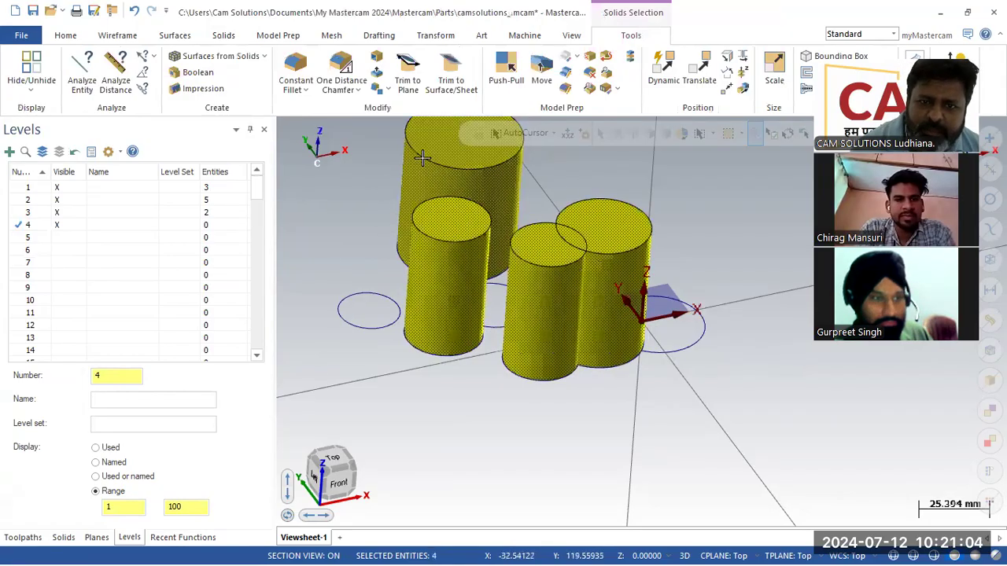
right_click(86, 226)
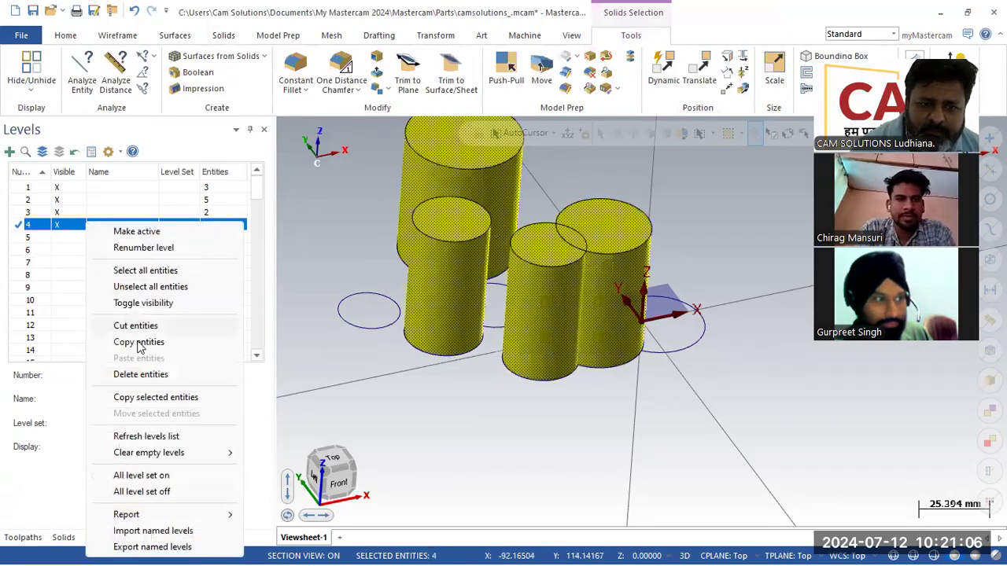
left_click(63, 231)
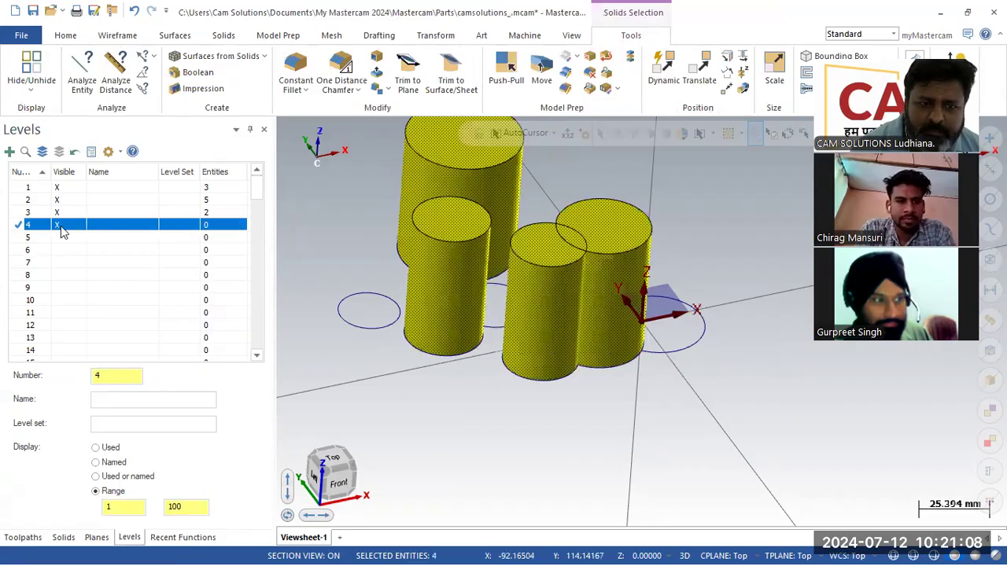
right_click(60, 226)
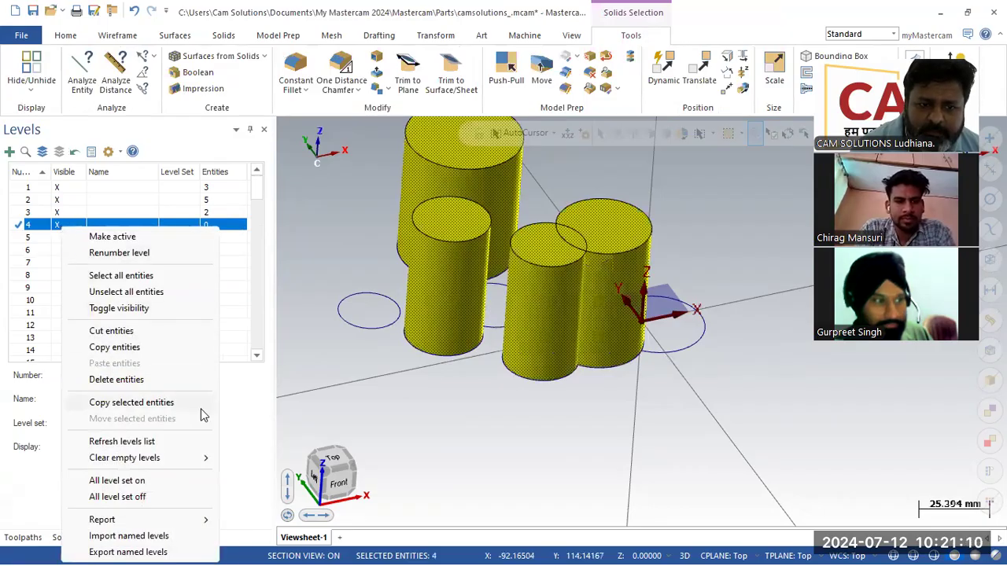
left_click(179, 403)
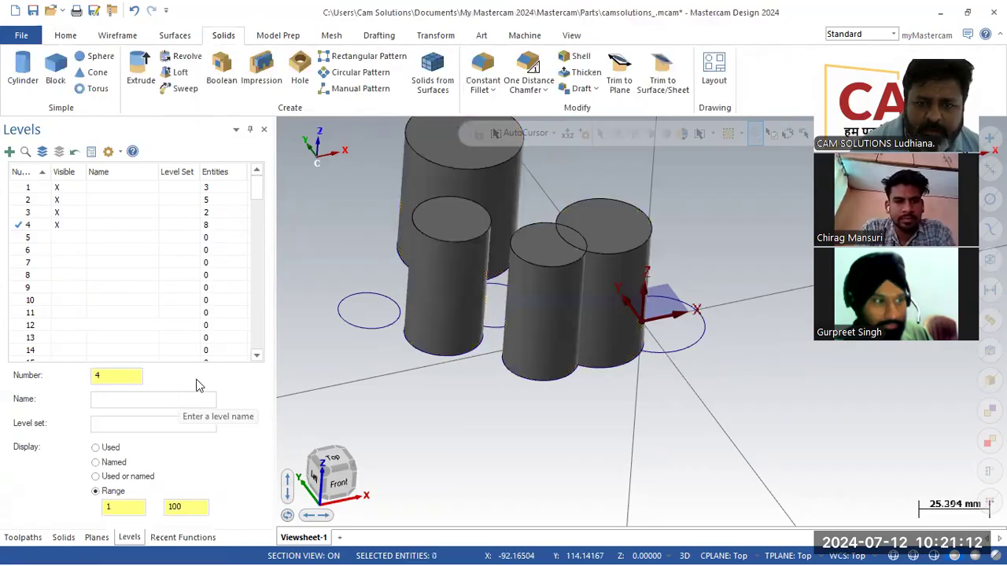
- Set the levels list to show only used levels and make level 134 main
left_click(206, 227)
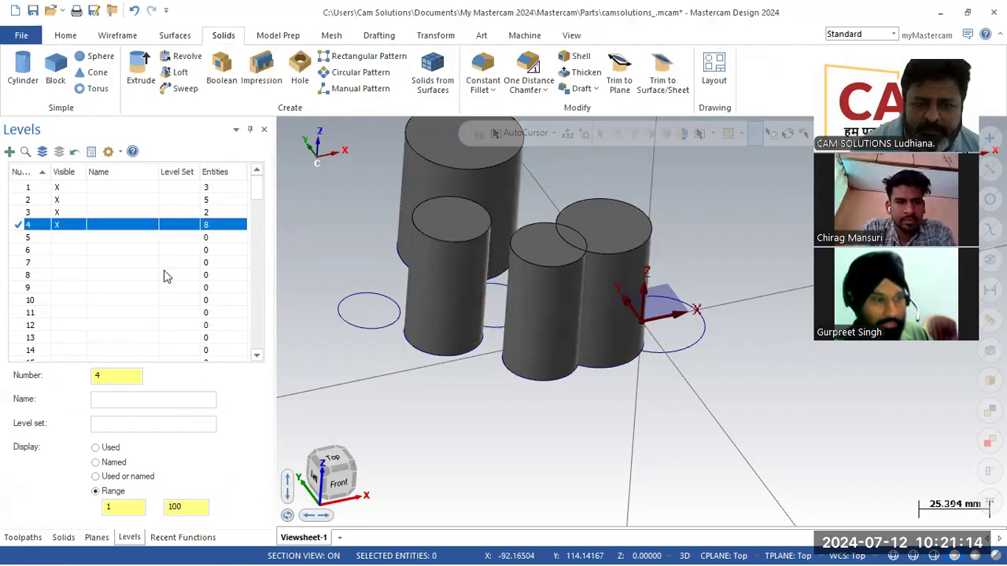
scroll(164, 279, "down", 20)
scroll(165, 285, "down", 5)
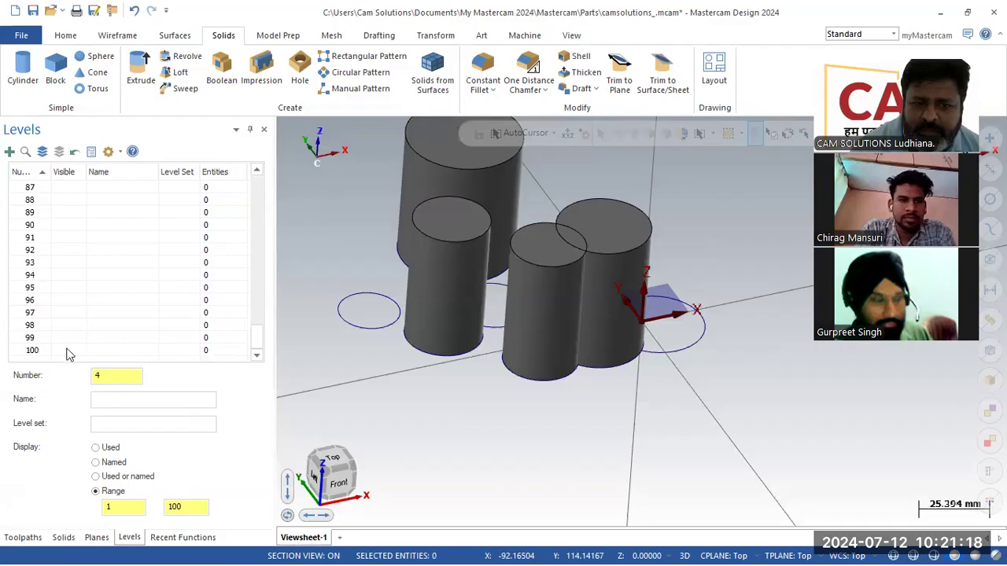
left_click(96, 448)
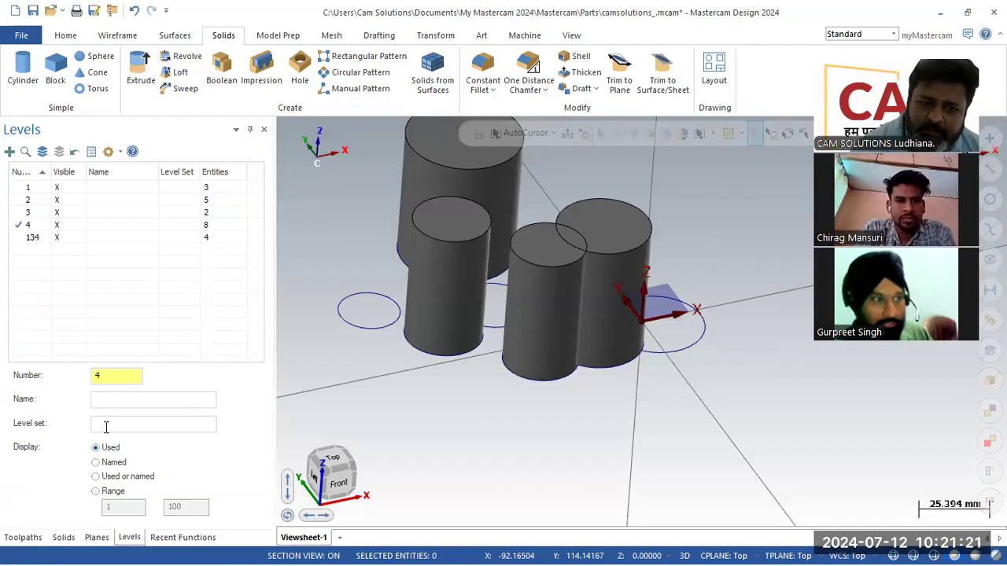
left_click(34, 238)
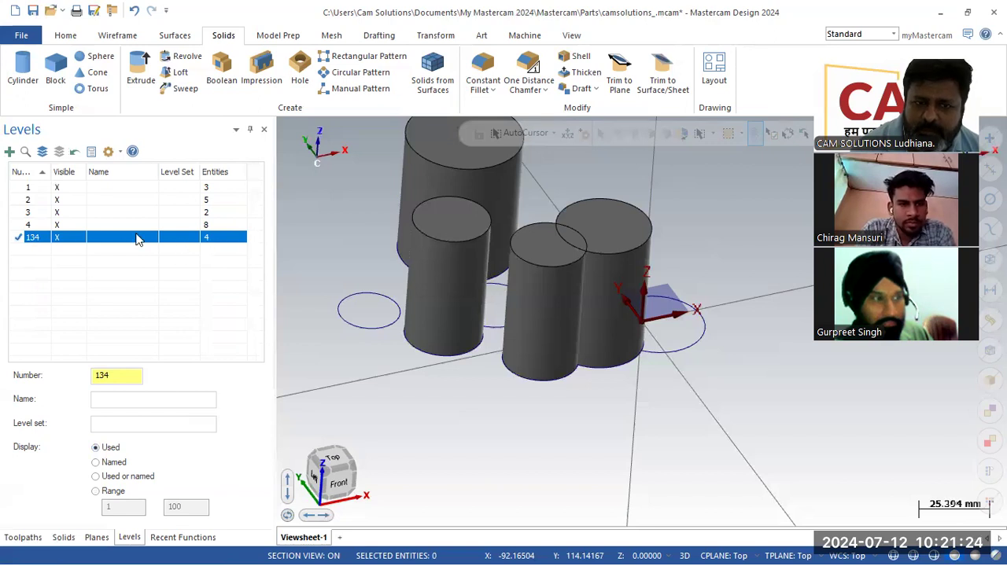
- Make level 3 the main level and hide levels 4 and 134
left_click(33, 226)
left_click(57, 237)
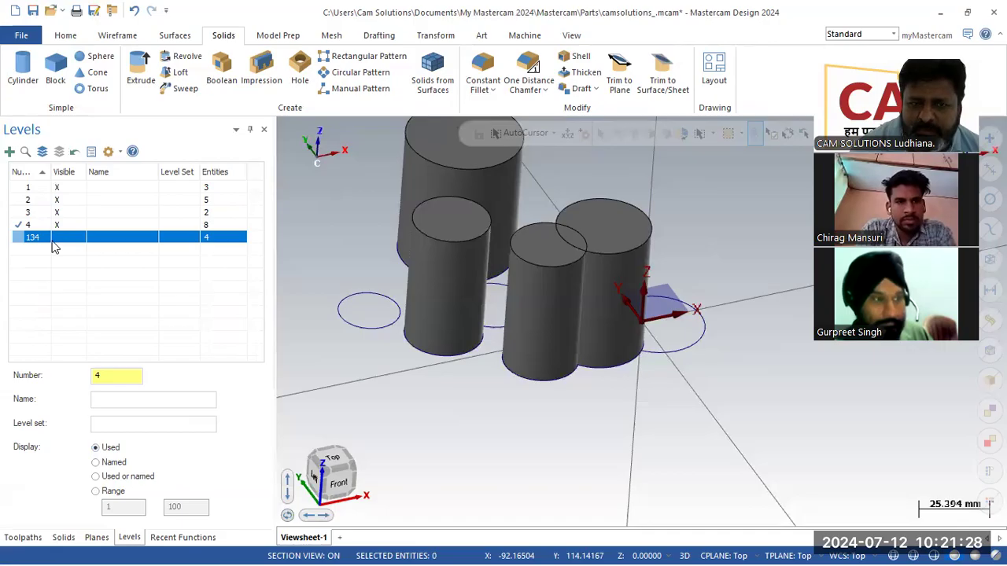
left_click(15, 212)
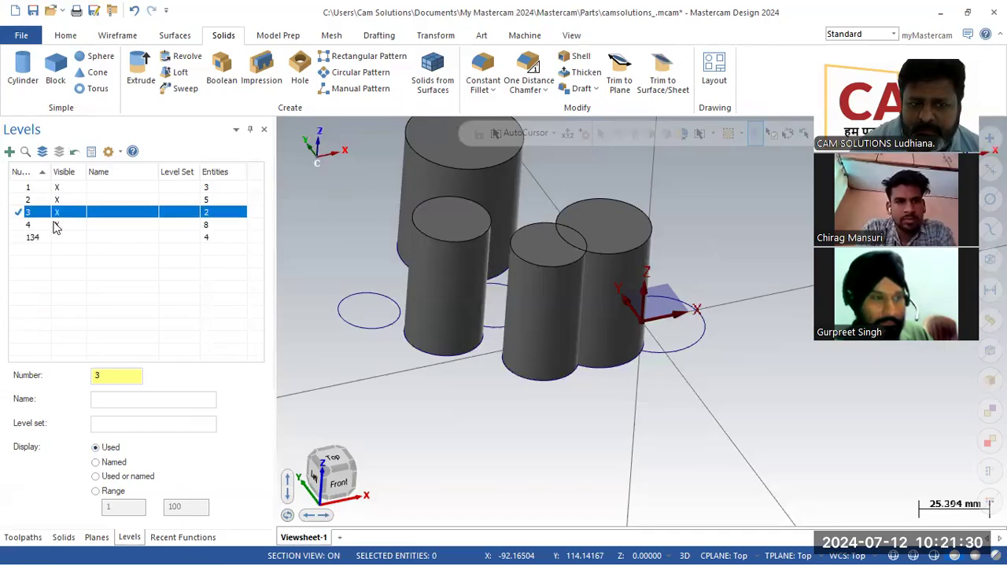
left_click(56, 225)
left_click(18, 237)
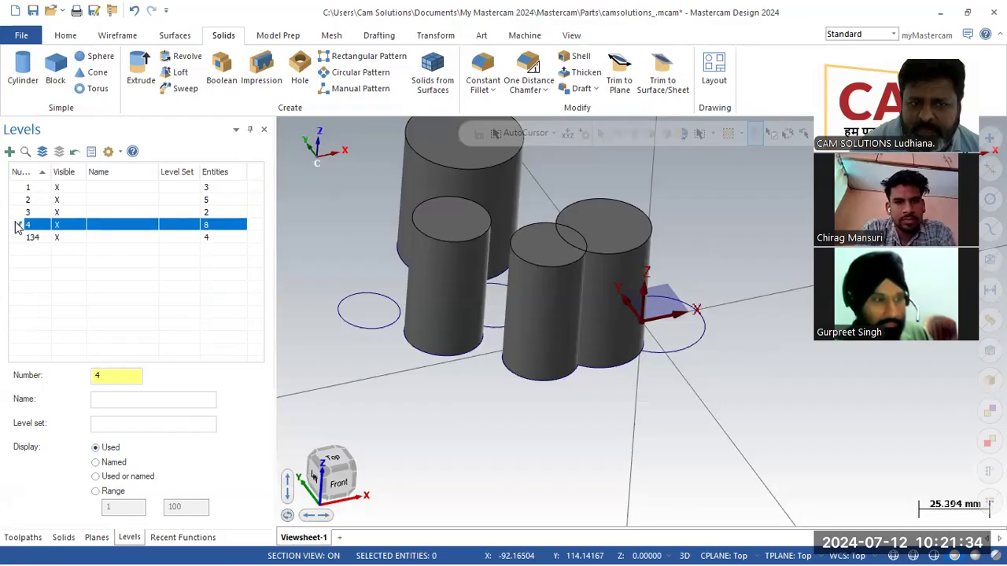
left_click(16, 239)
left_click(25, 214)
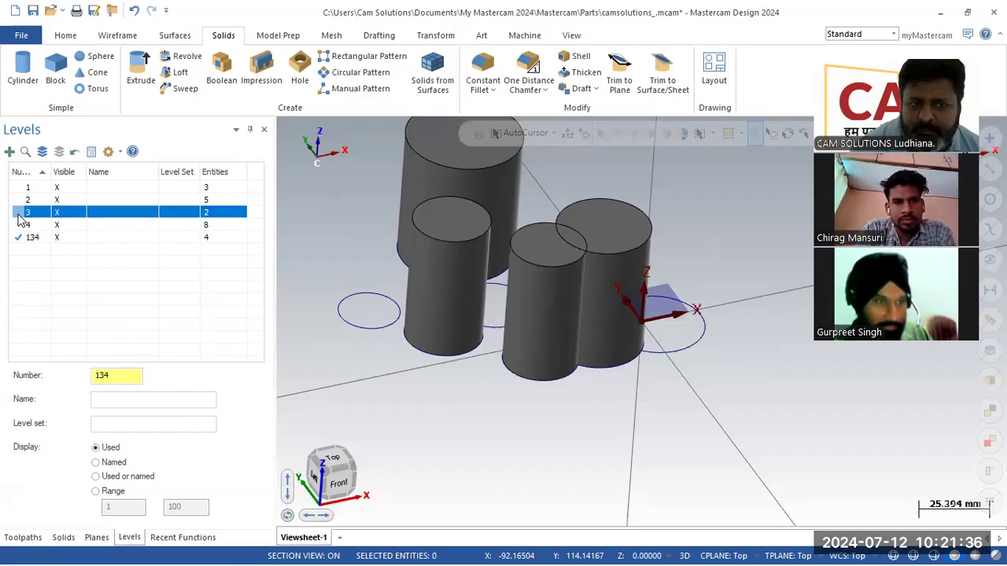
left_click(54, 239)
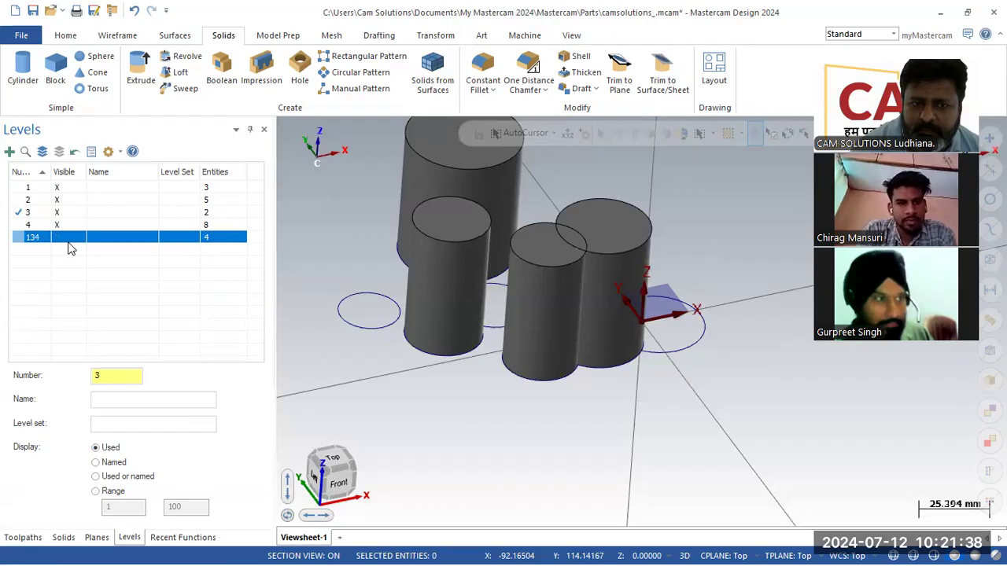
left_click(59, 226)
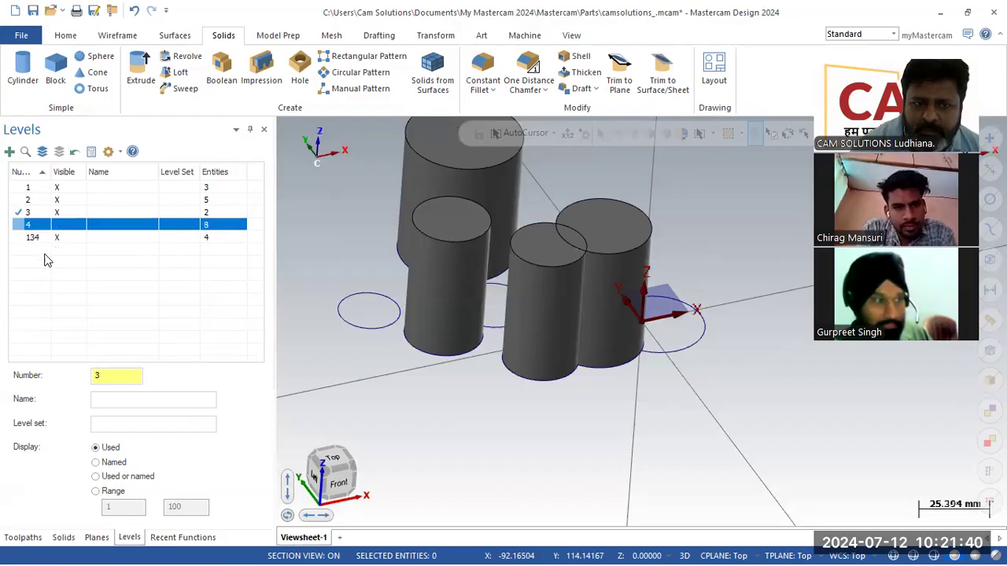
- Delete the four original cylinders and show the copied cylinders on level 4 again
left_click(557, 305)
left_click(460, 216)
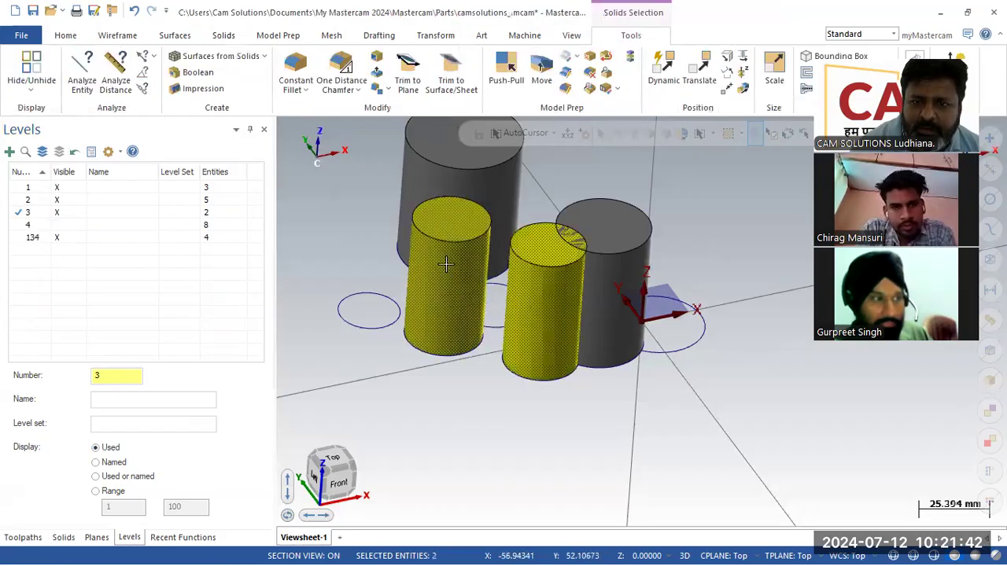
left_click(476, 182)
left_click(615, 254)
key("Delete")
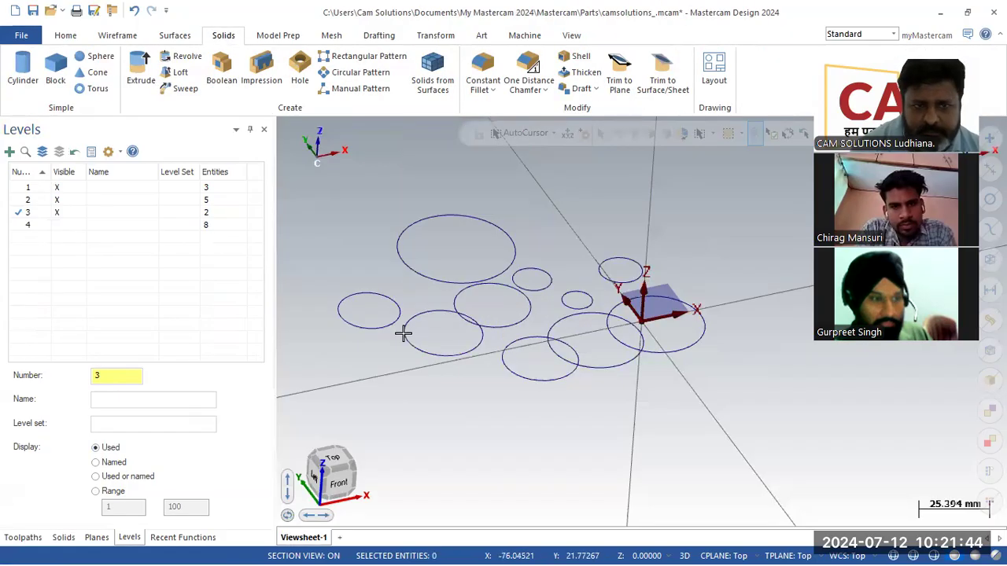
left_click(57, 225)
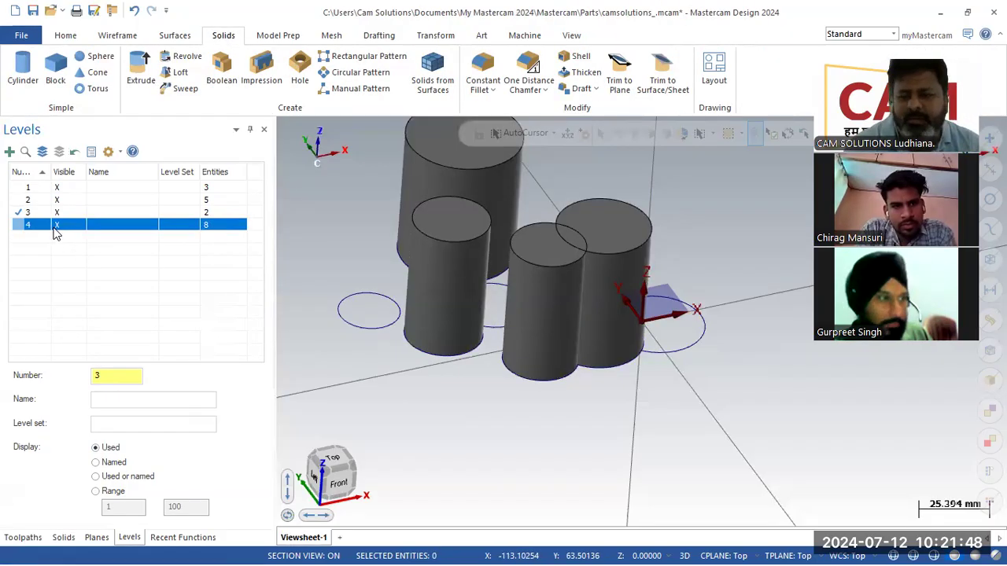
left_click(175, 35)
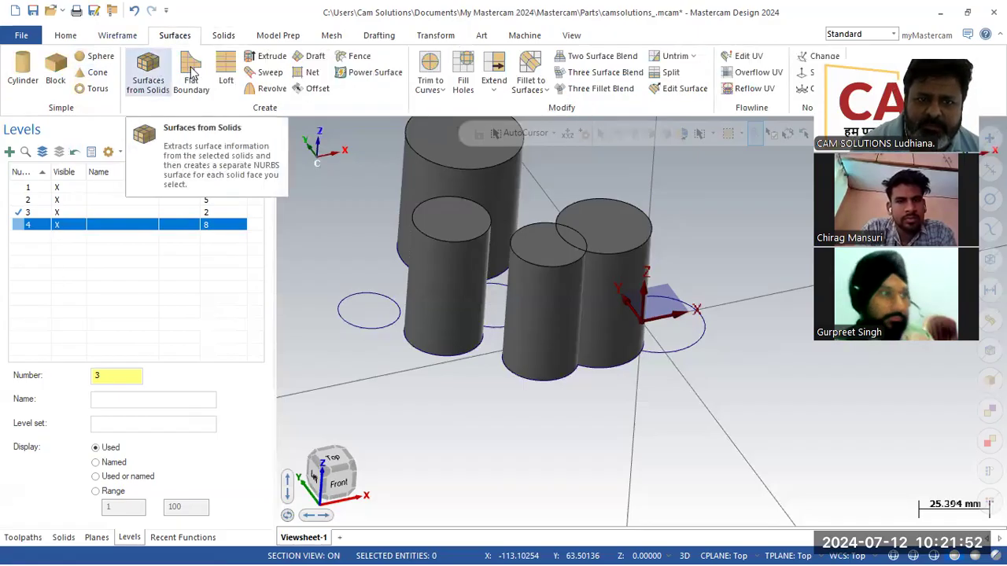
- Extrude the leftmost circle into a 20-high surface cylinder on level 3
left_click(265, 56)
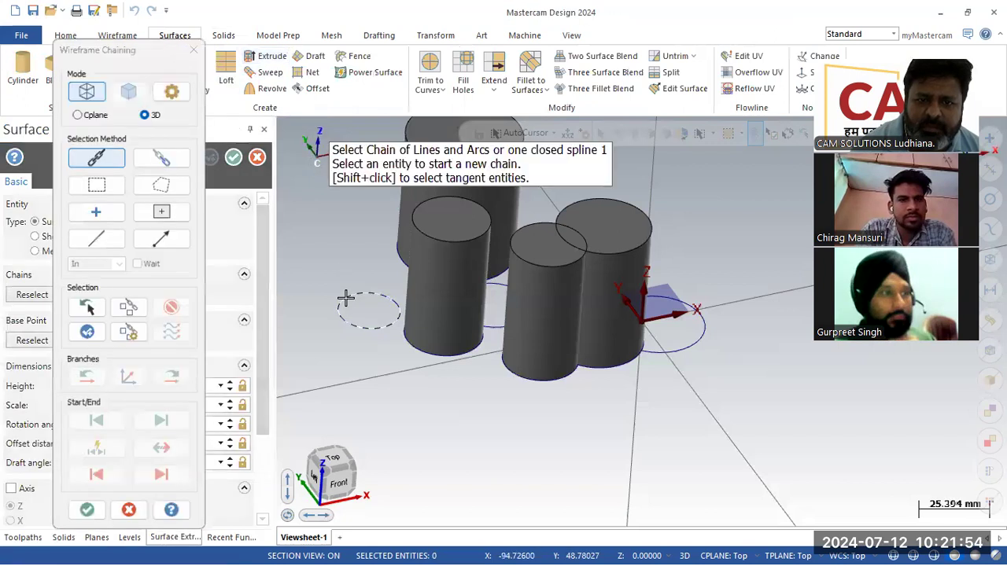
left_click(345, 297)
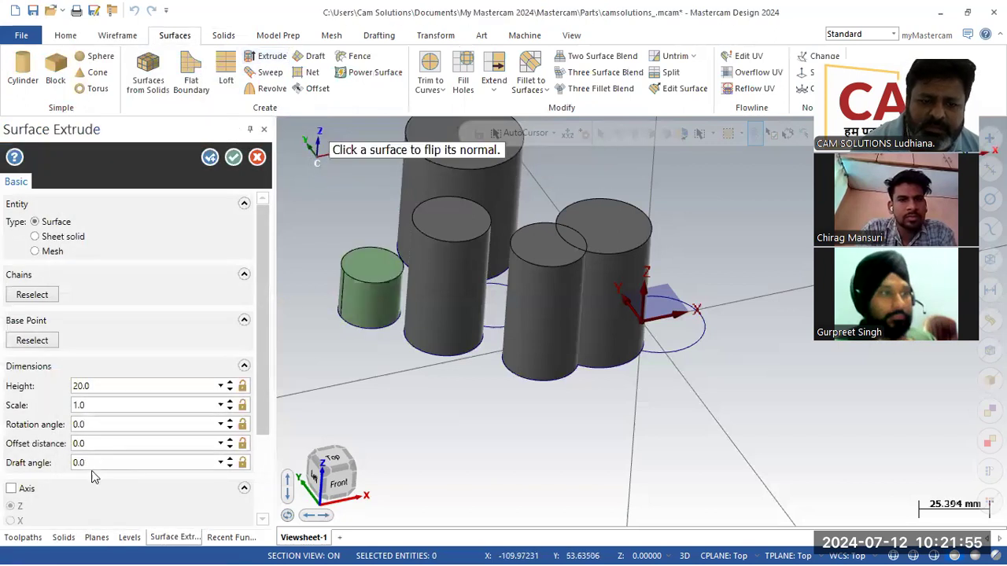
left_click(233, 158)
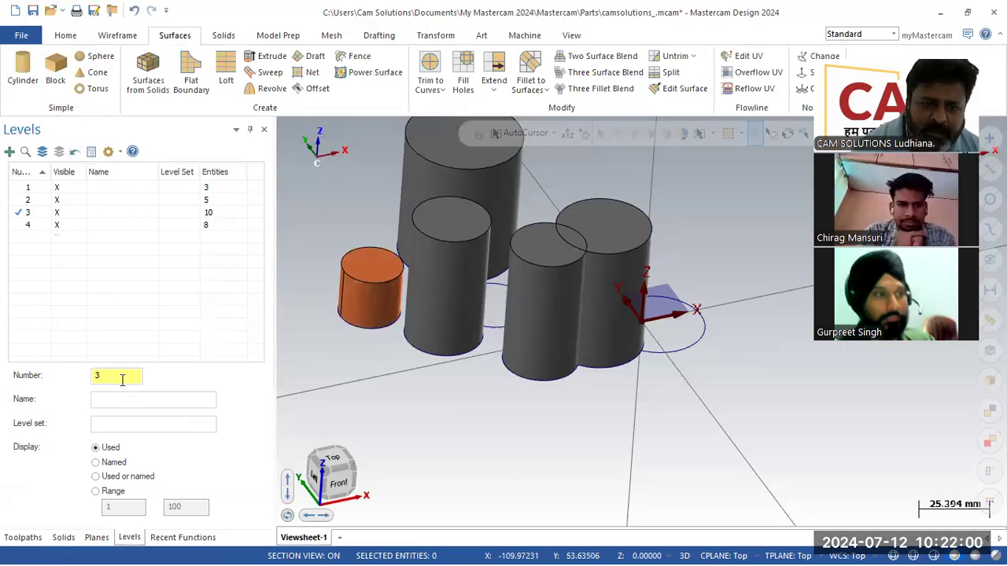
- Create level 5 as the new main level by entering 5 in the Number field
left_click_drag(122, 381, 67, 381)
type("5")
key("Return")
left_click(127, 347)
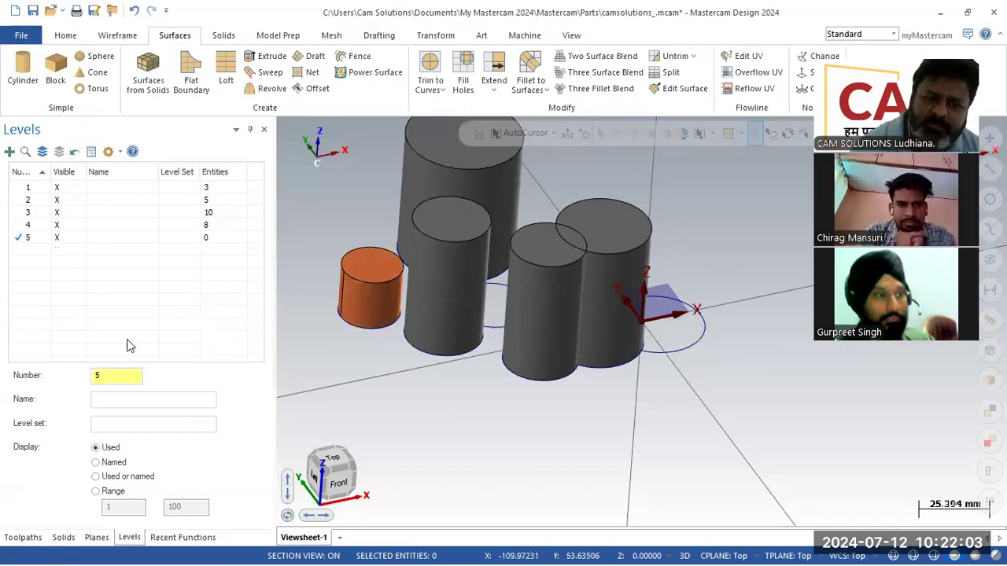
left_click(346, 275)
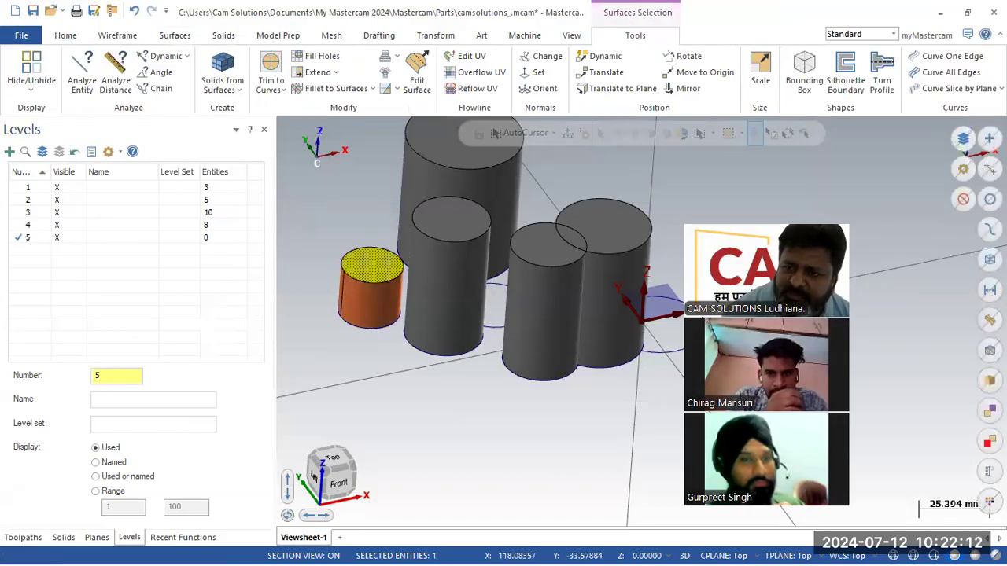
- Select the surface cylinder's surfaces and apply Copy to level 5 from the level's actions
left_click(989, 320)
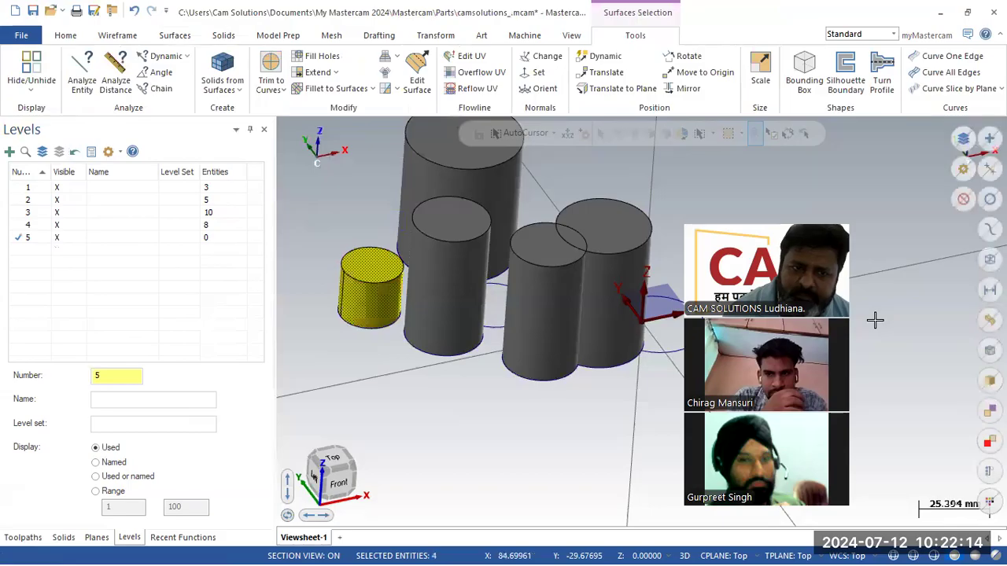
right_click(75, 236)
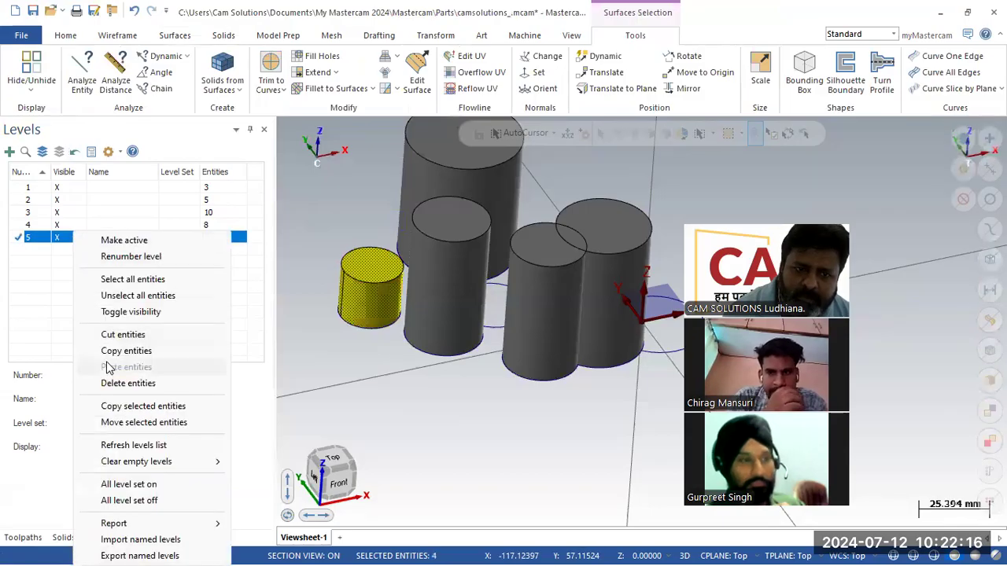
left_click(266, 321)
left_click(75, 227)
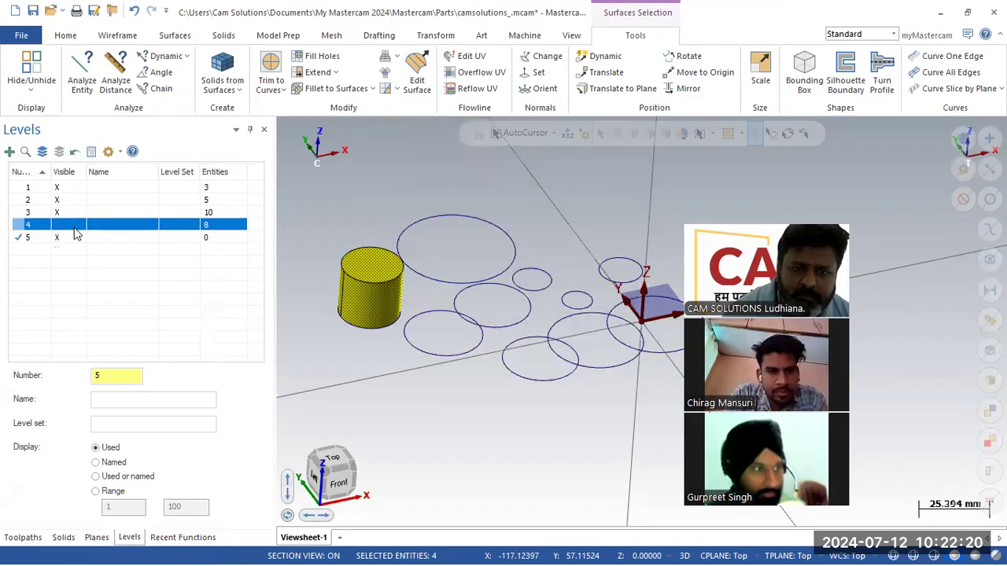
left_click(77, 236)
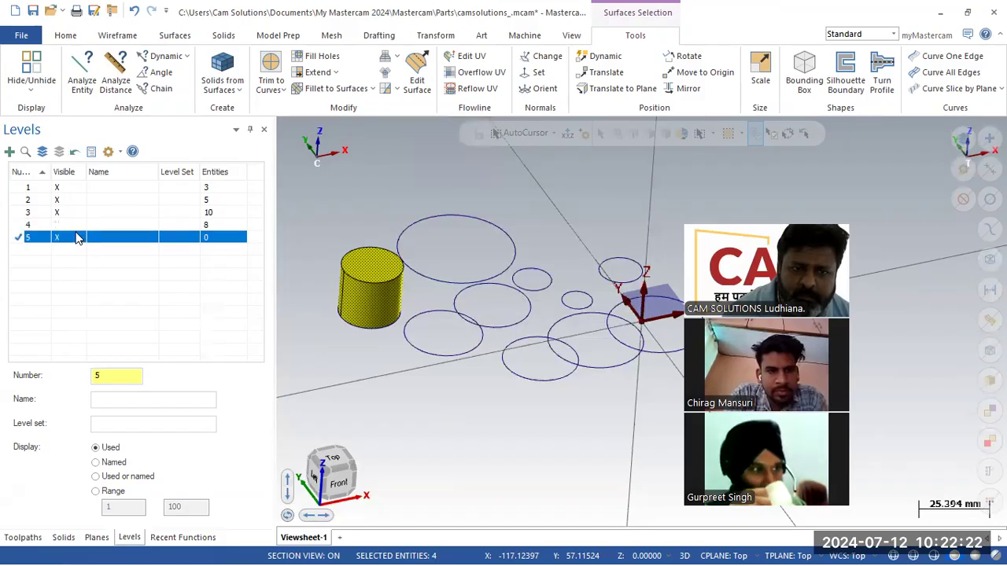
right_click(77, 239)
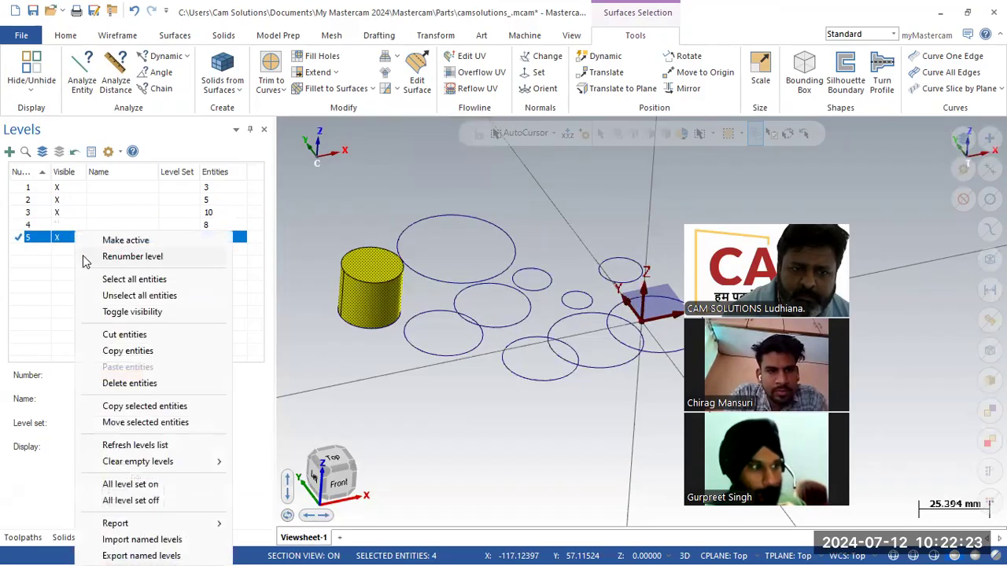
left_click(107, 351)
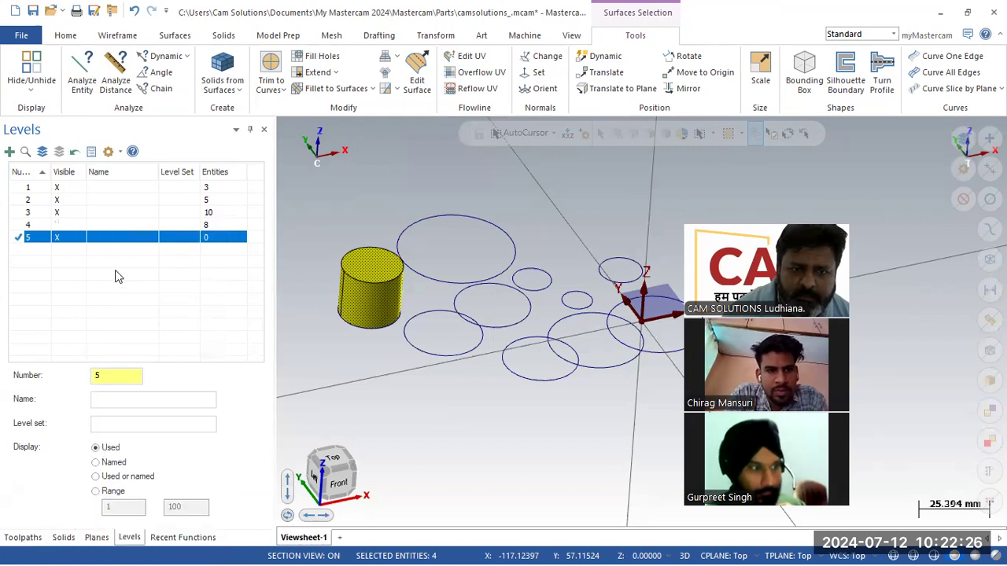
- Make level 3 the working level, hide level 4's solids, and window-select the surface cylinder
left_click(58, 225)
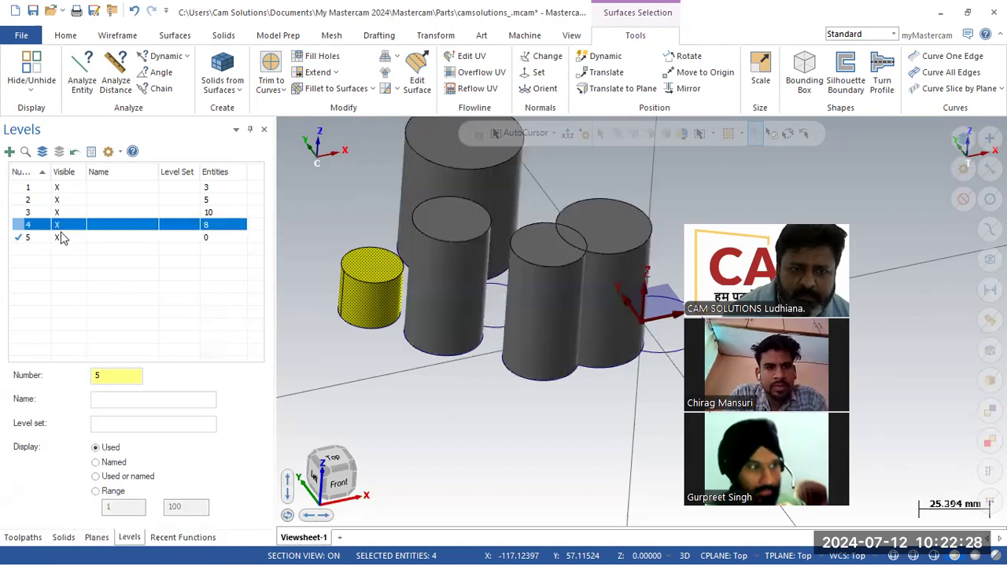
left_click(13, 212)
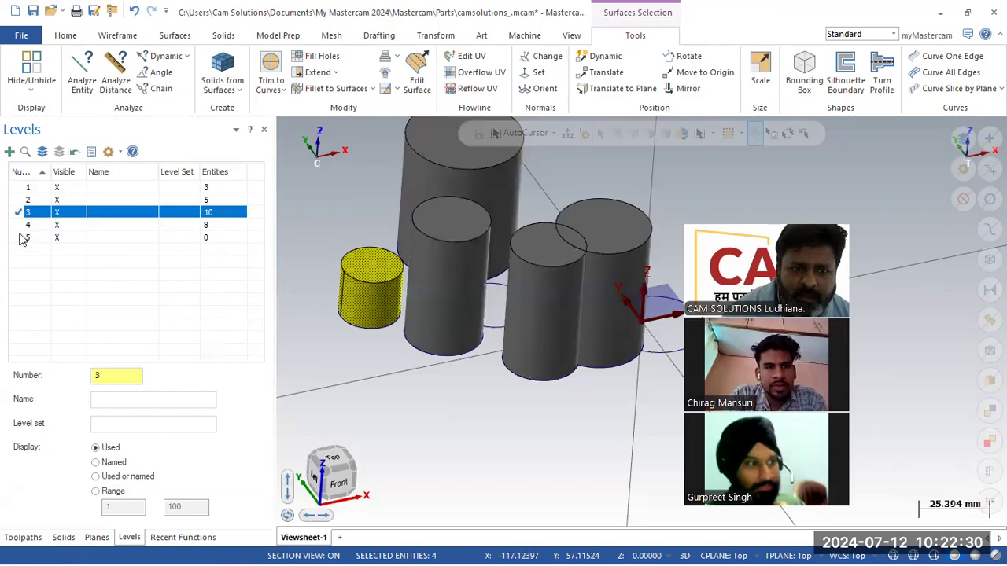
left_click(57, 226)
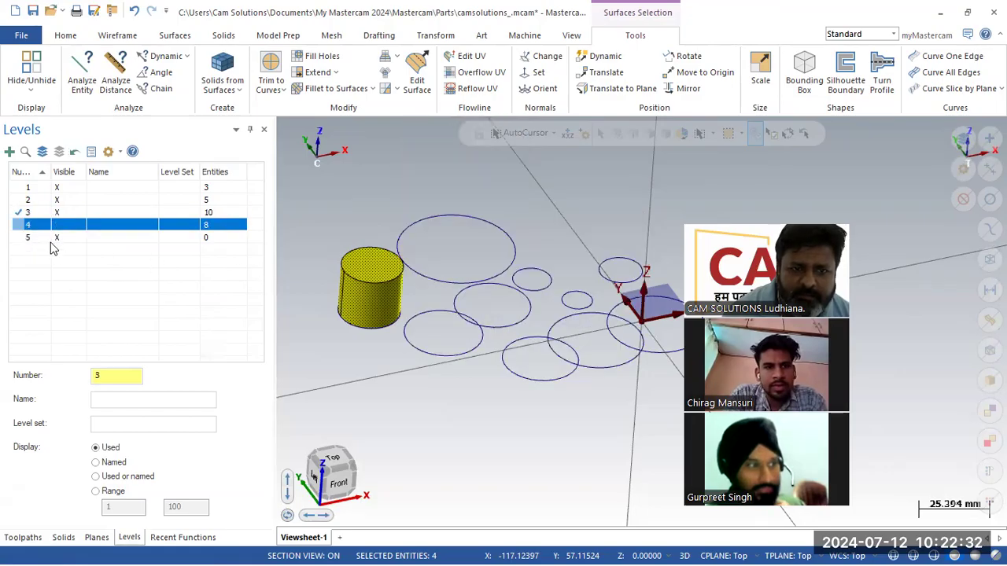
left_click_drag(316, 226, 403, 353)
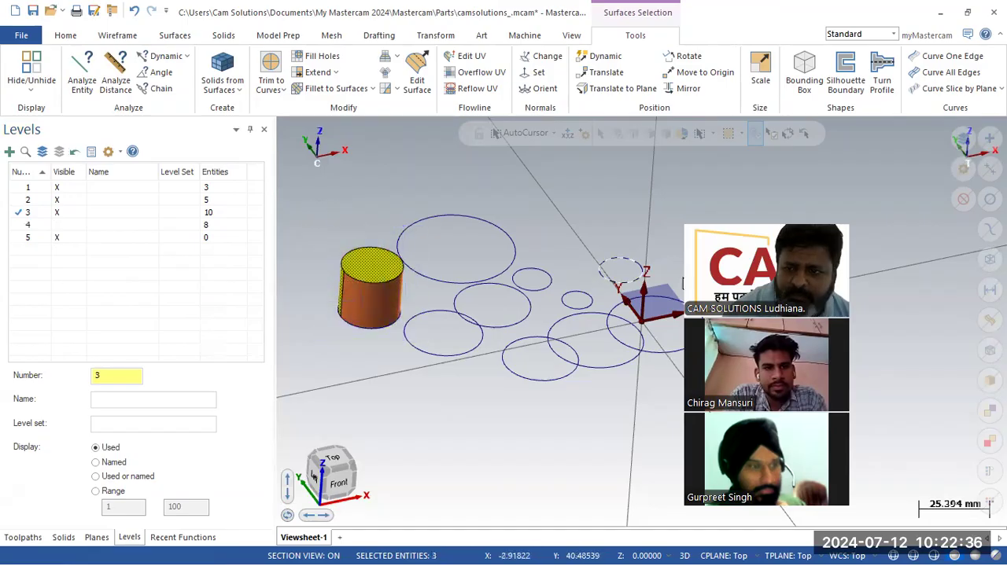
key("super")
key("super")
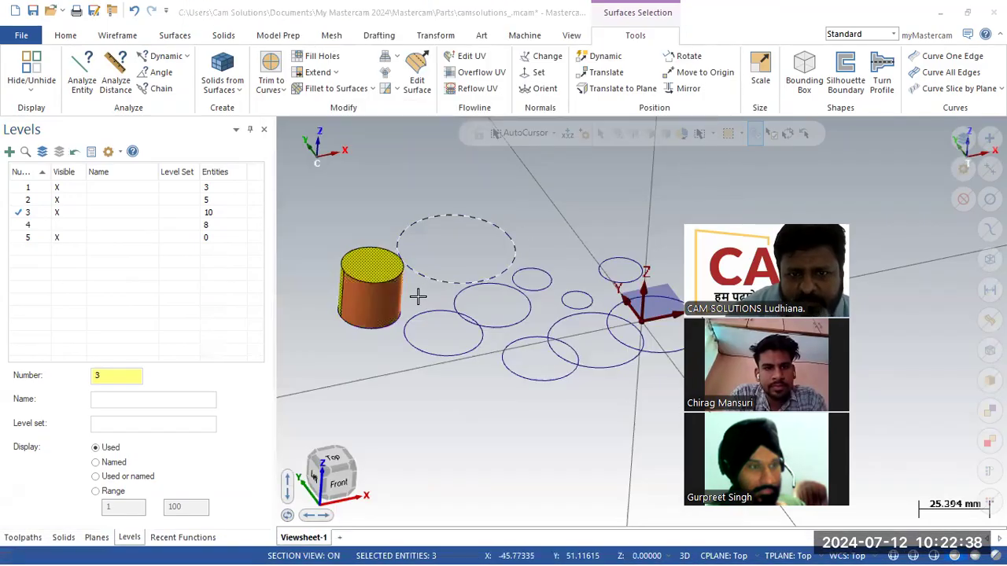
left_click(363, 364)
right_click(362, 363)
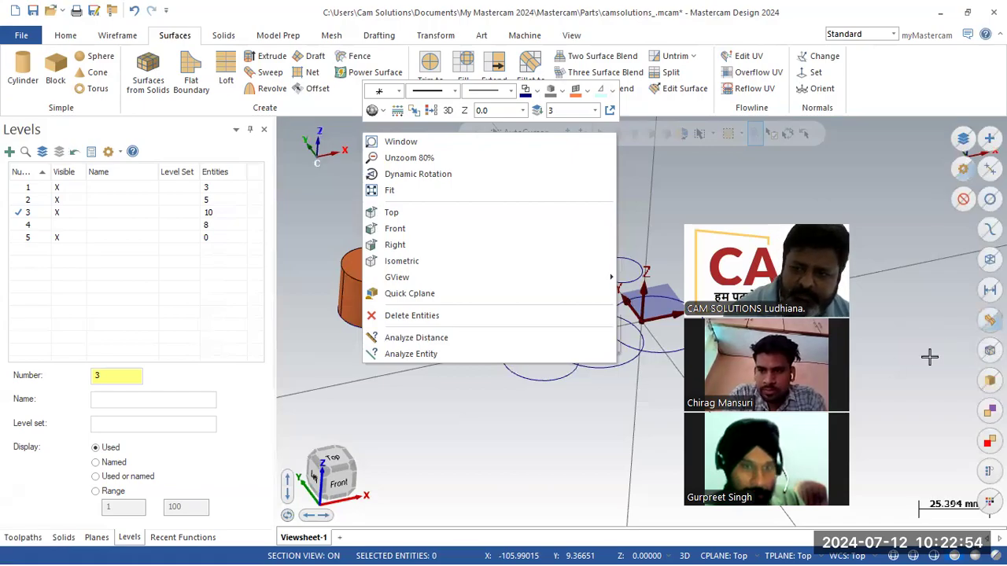
- Select all surfaces of the extruded cylinder and delete them
left_click(871, 332)
left_click(986, 316)
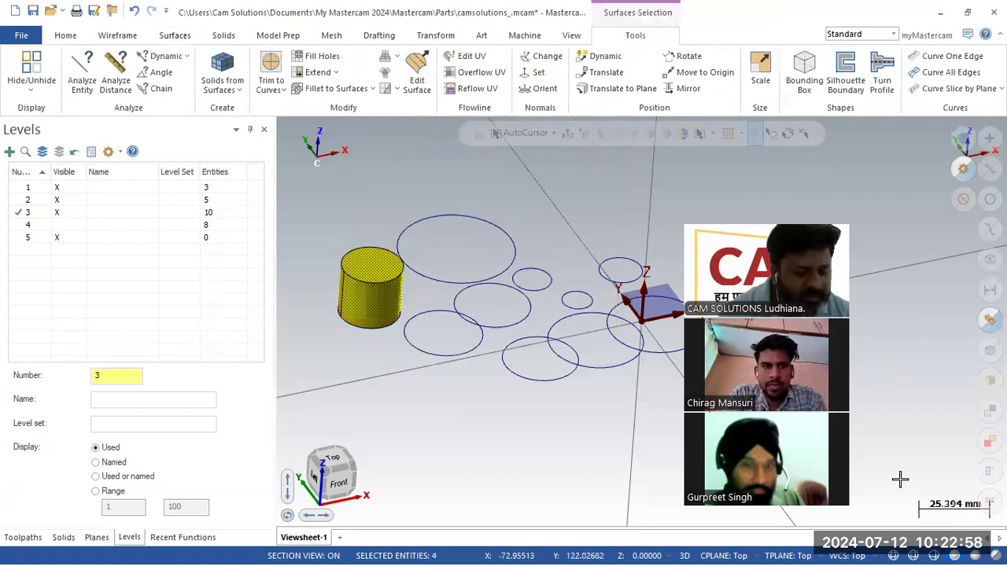
key("Delete")
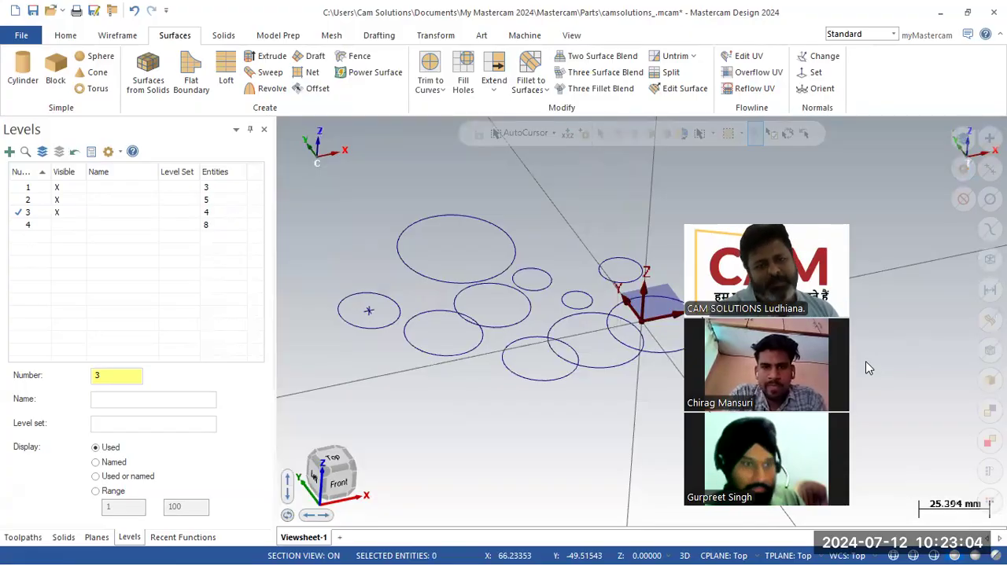
- Turn level 4 visible again and extrude the leftmost circle into a 20-high surface cylinder
left_click(57, 226)
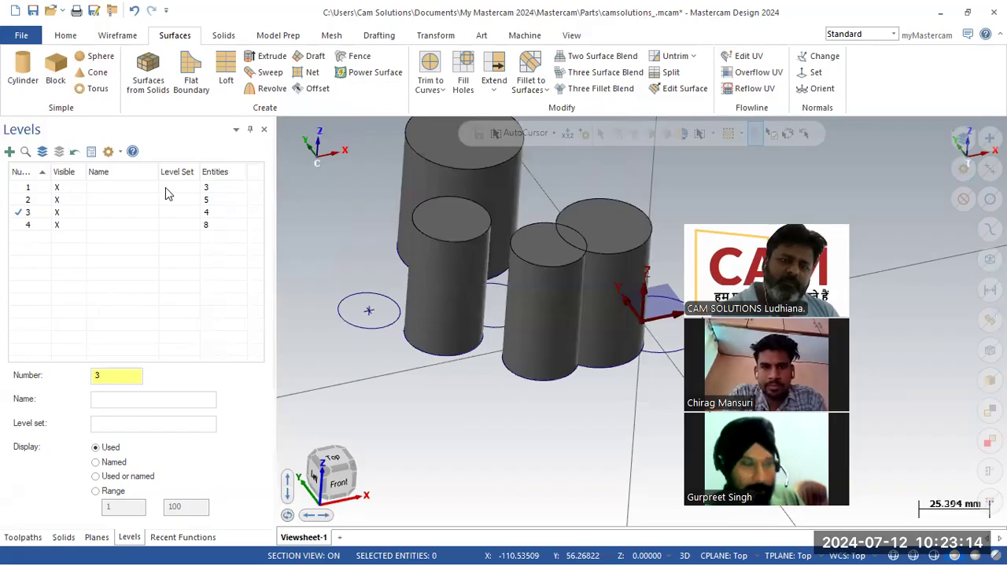
left_click(276, 57)
left_click(367, 329)
left_click(132, 476)
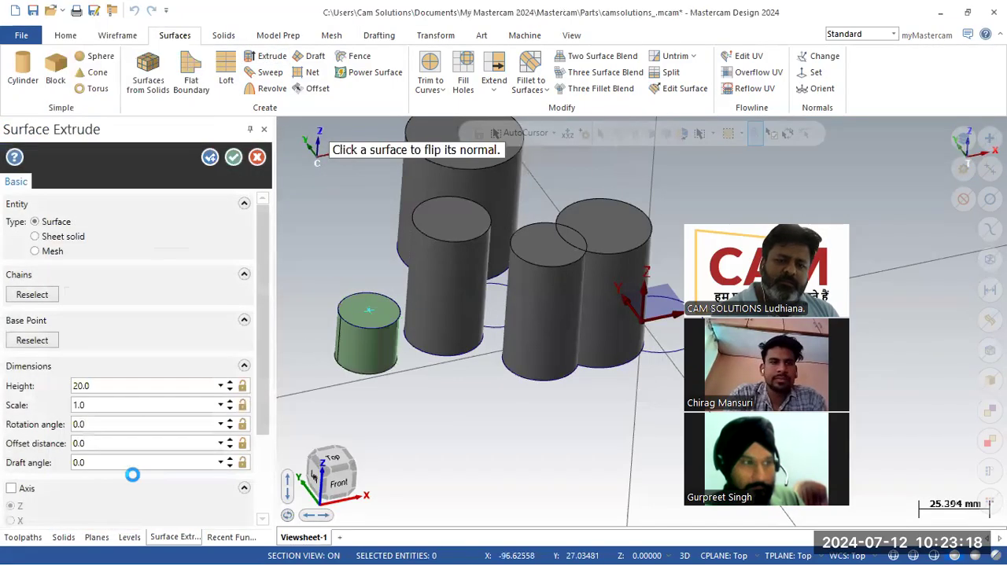
key("Return")
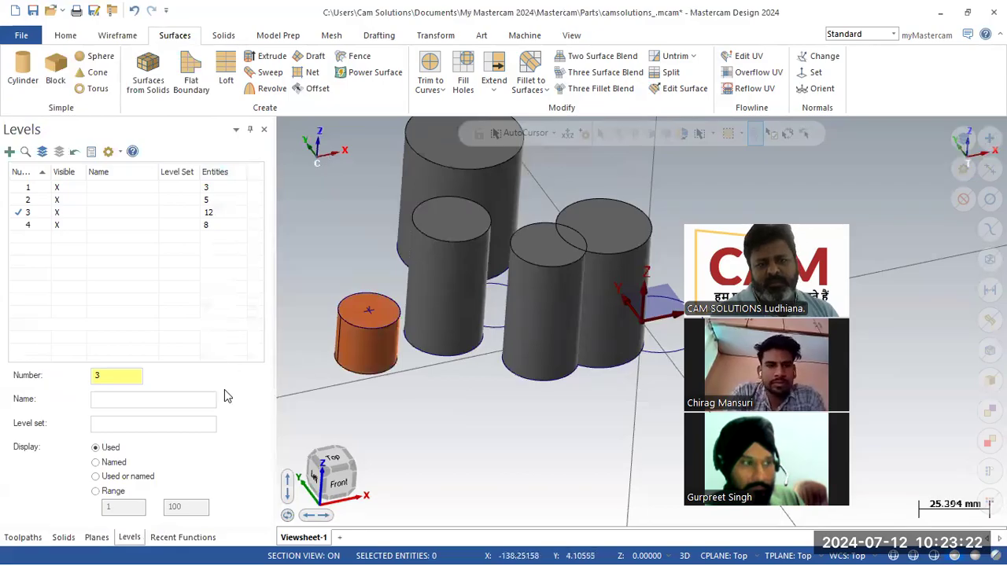
double_click(115, 379)
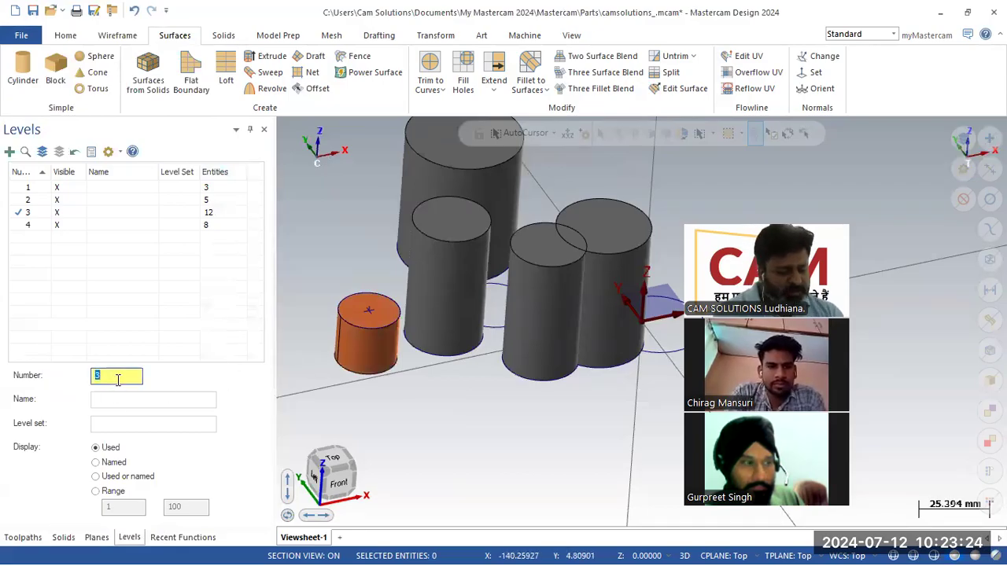
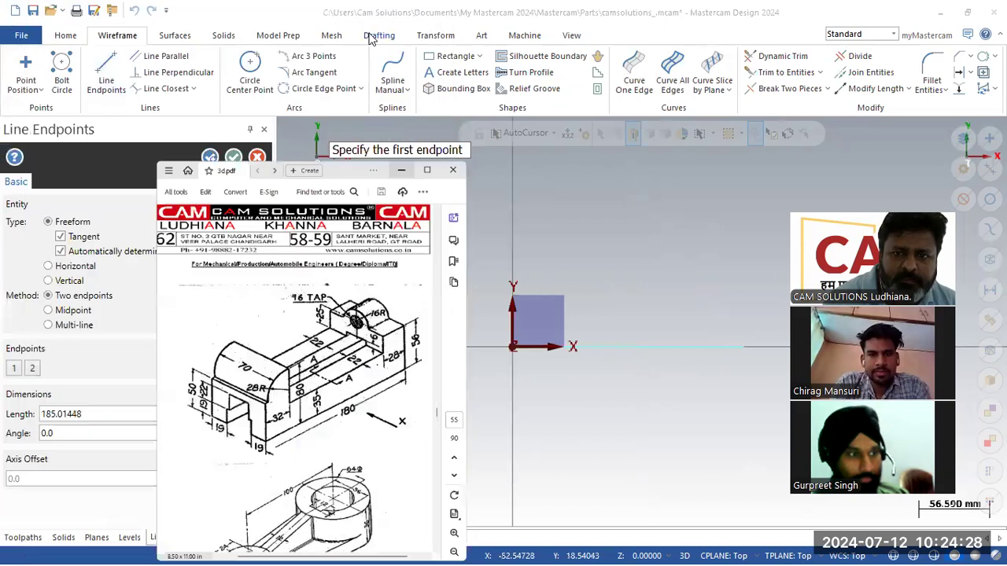
- Draw the 180 mm base line at 0° from the origin
left_click(133, 414)
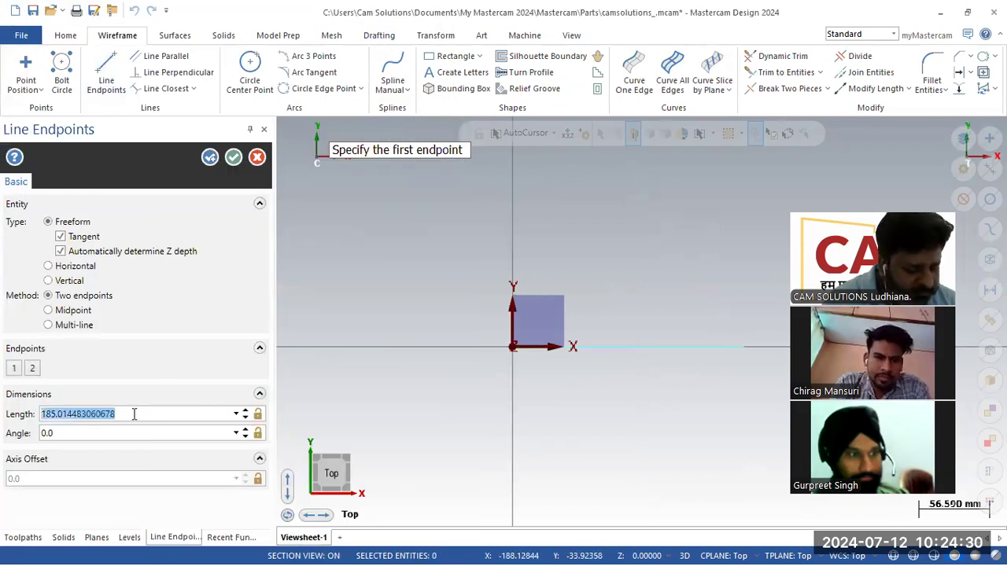
type("18")
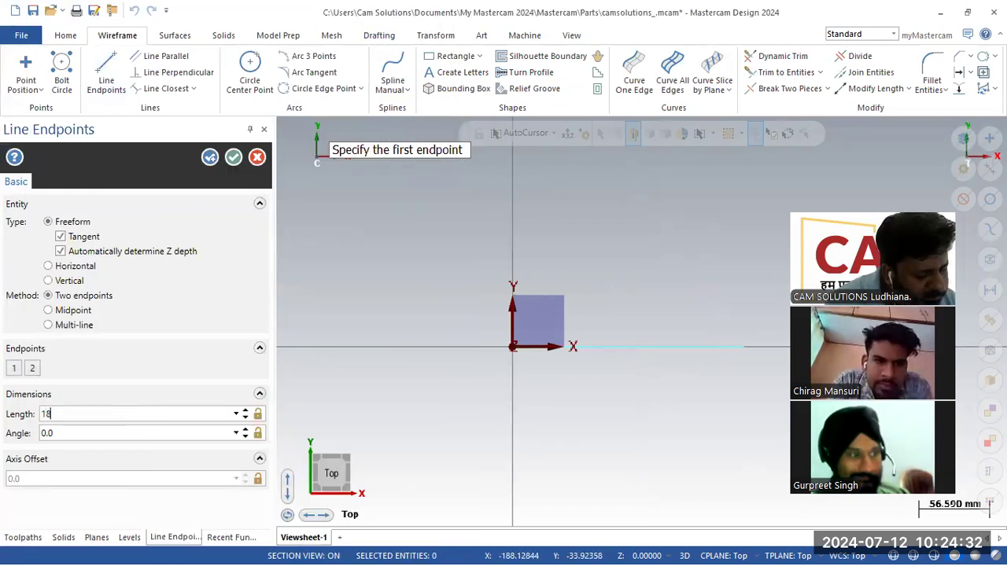
left_click(213, 159)
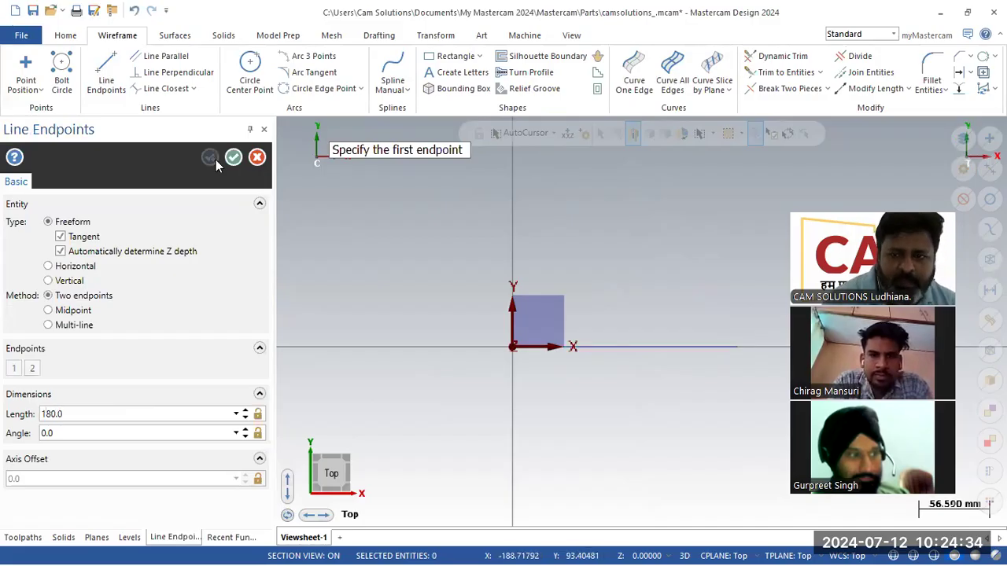
scroll(316, 297, "down", 3)
scroll(545, 268, "up", 2)
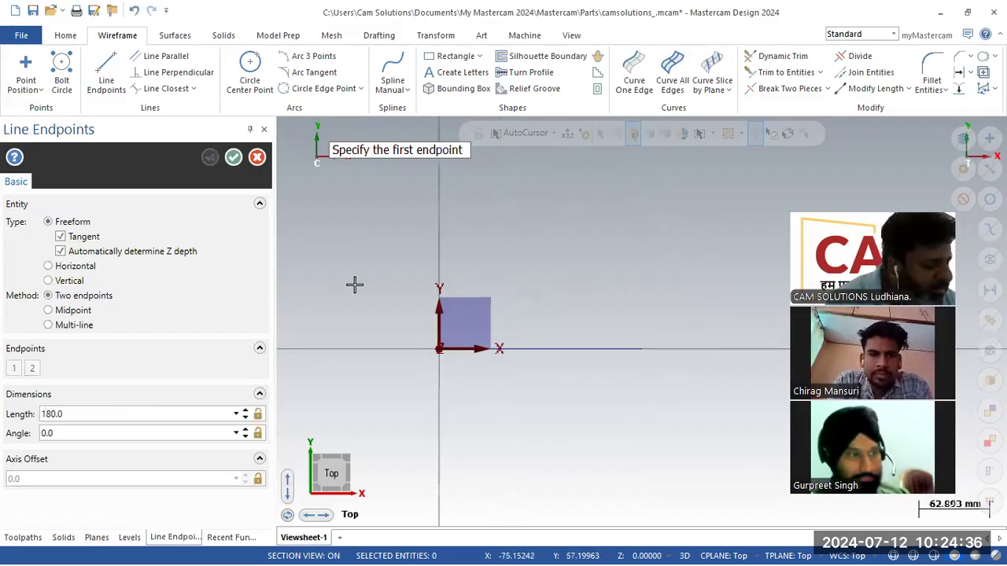
key("alt+Tab")
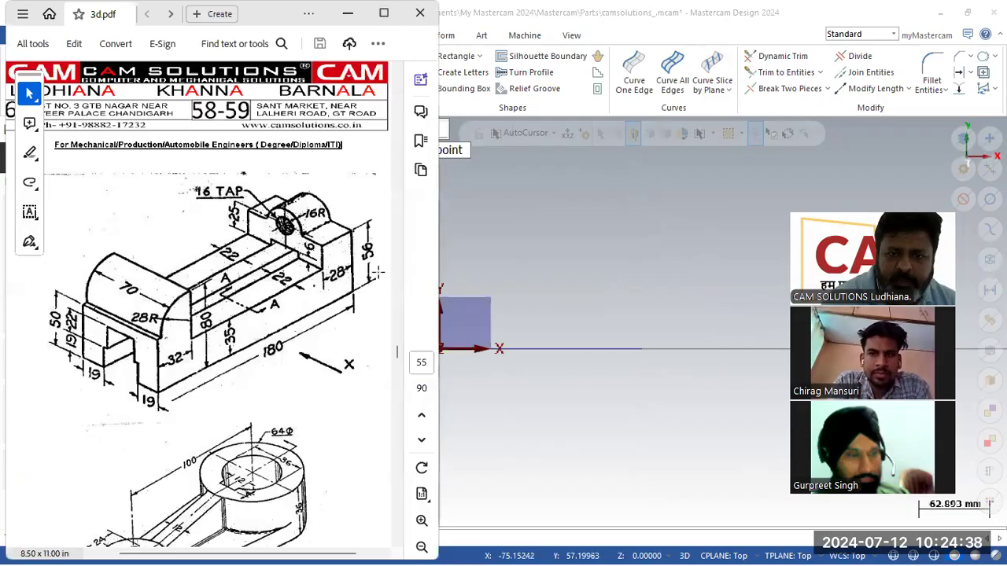
key("alt+Tab")
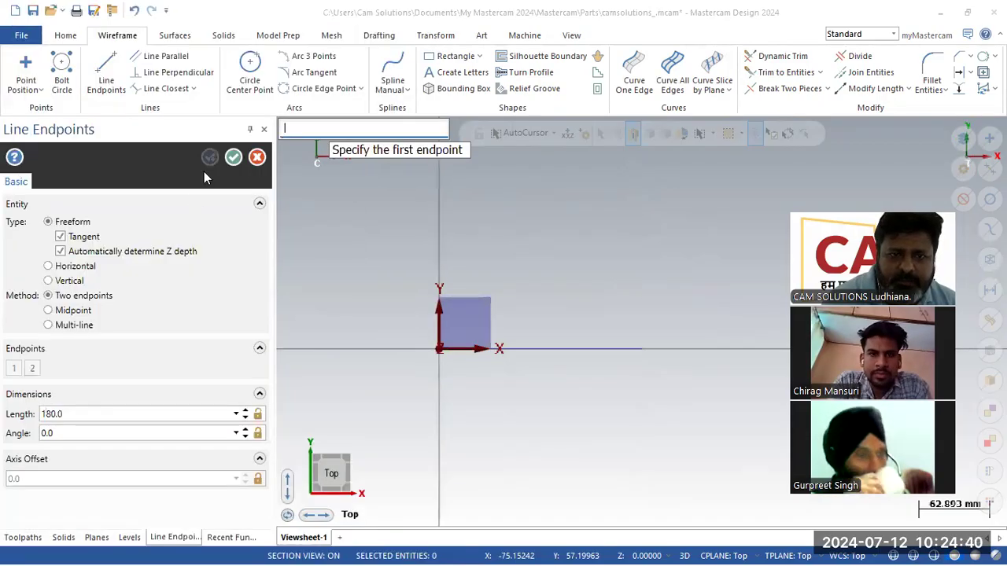
left_click(259, 160)
- Draw a 56 mm vertical line up from the base line's right end
left_click(106, 75)
left_click(641, 348)
left_click(639, 298)
scroll(659, 338, "up", 2)
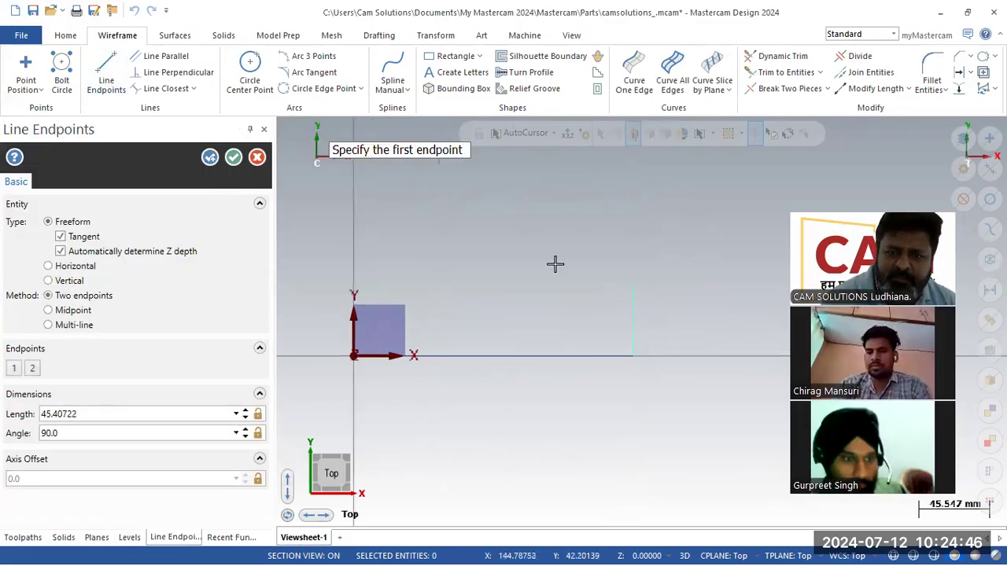
scroll(556, 265, "up", 1)
left_click(104, 415)
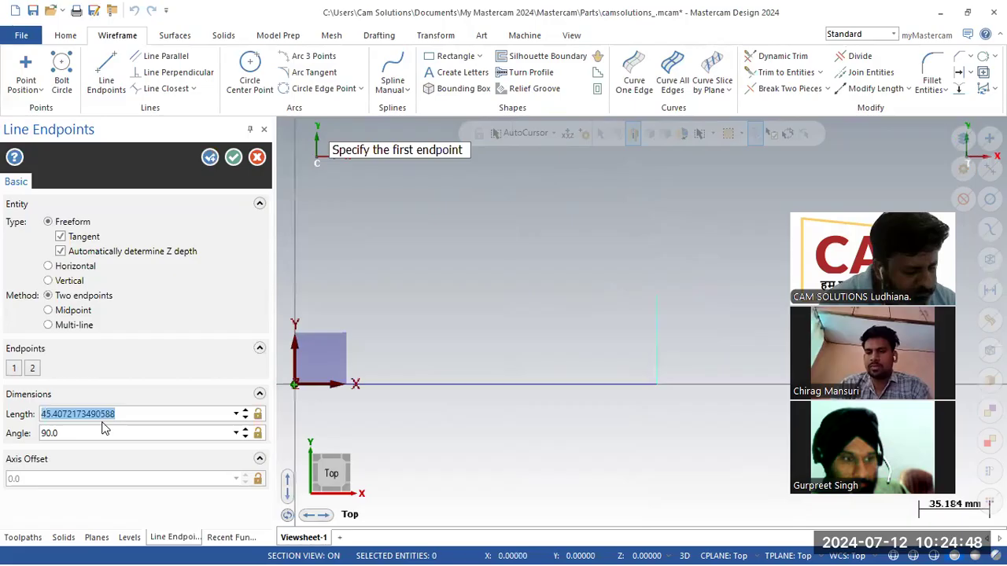
type("56.0")
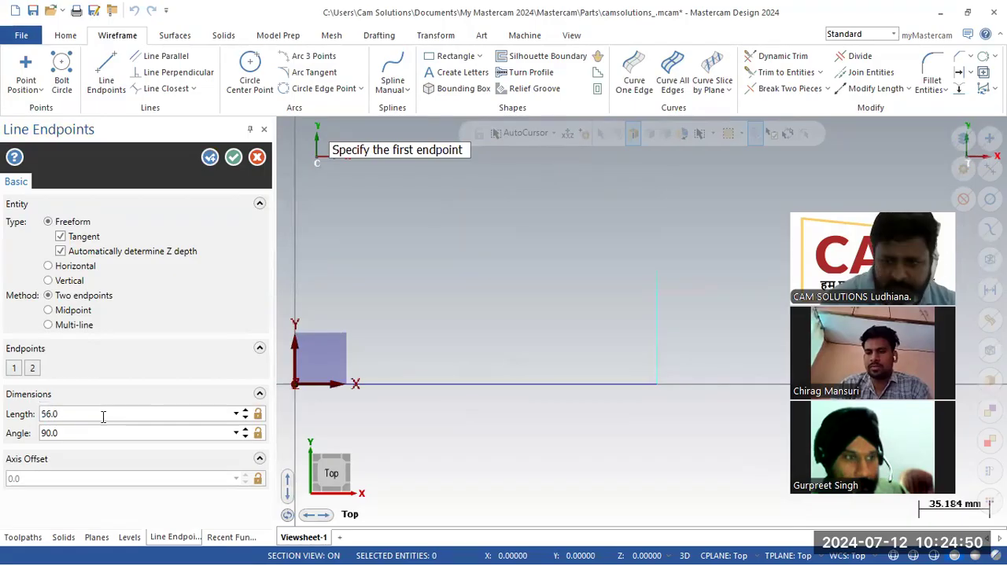
left_click(234, 160)
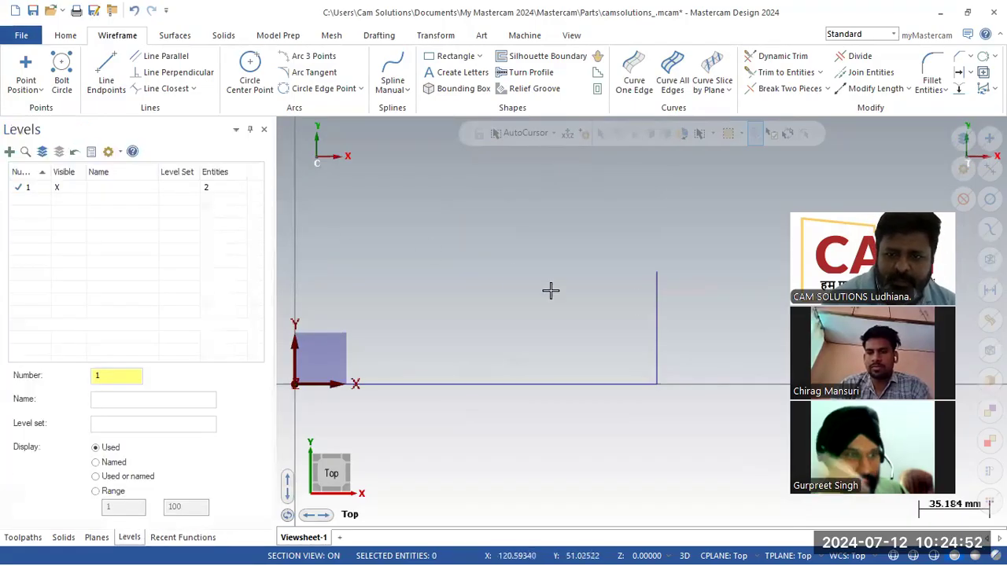
scroll(548, 279, "down", 1)
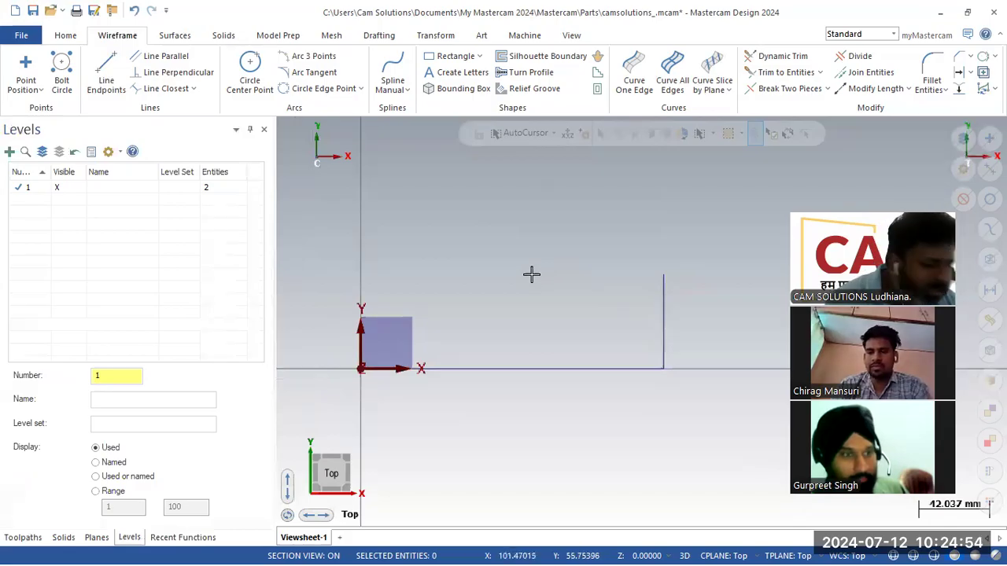
key("alt+Tab")
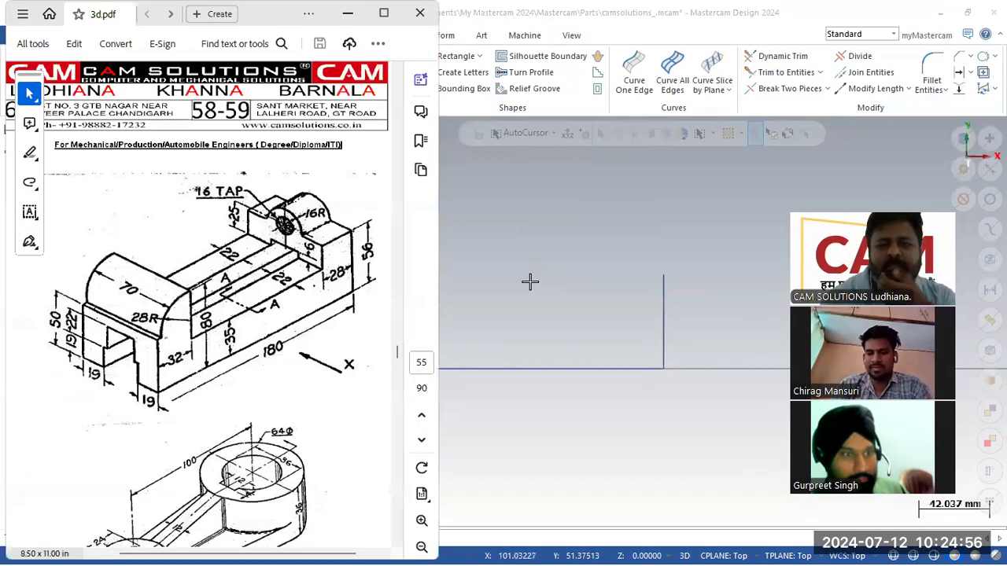
left_click(636, 228)
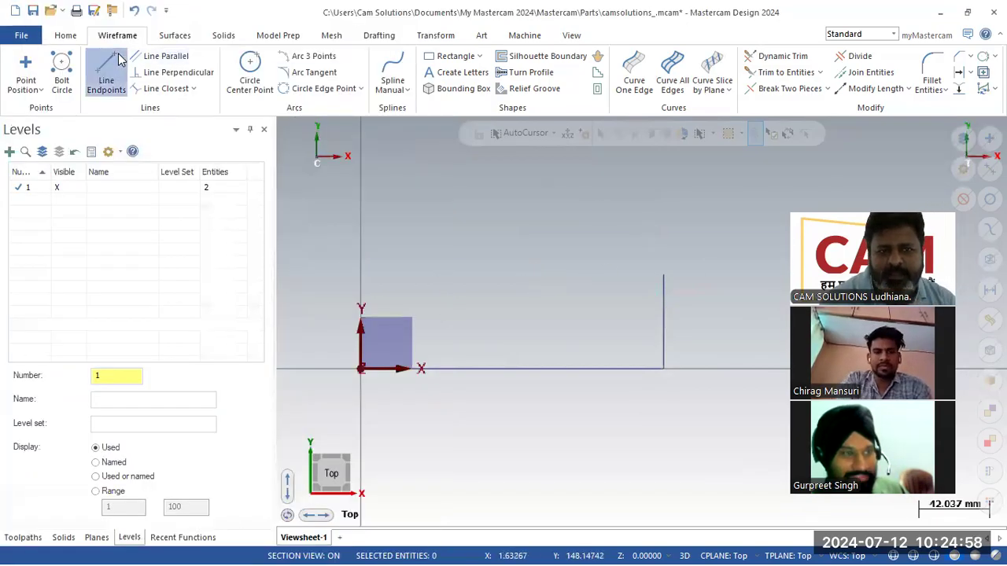
- Draw a 28 mm line leftward at 180° from the vertical line's top
left_click(106, 75)
left_click(663, 275)
left_click(621, 277)
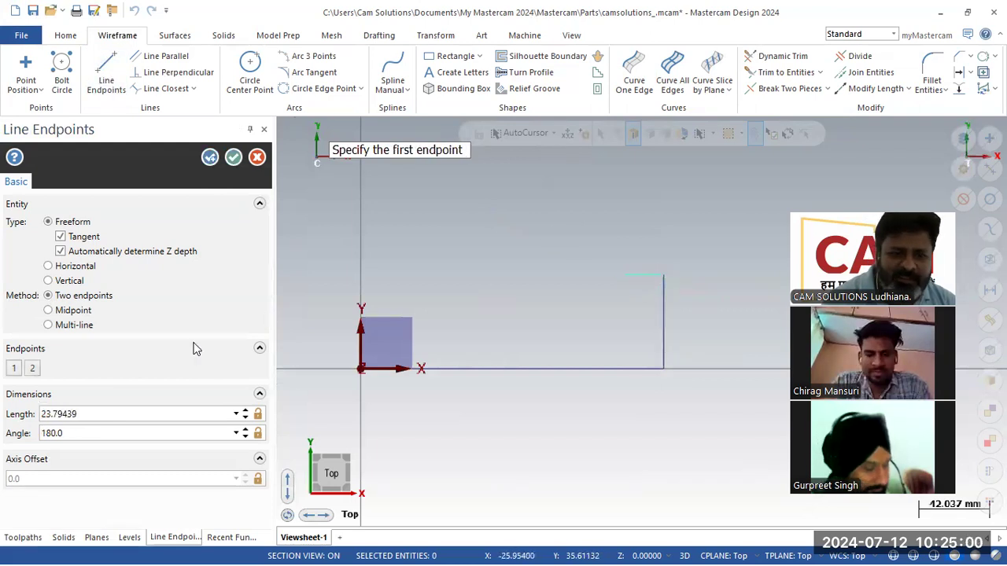
left_click(149, 413)
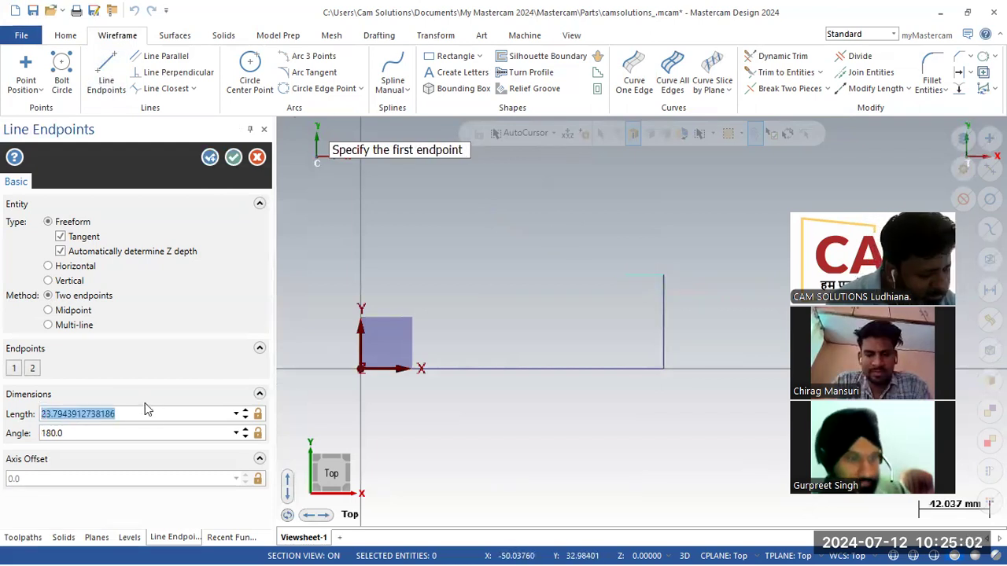
type("28")
key("Return")
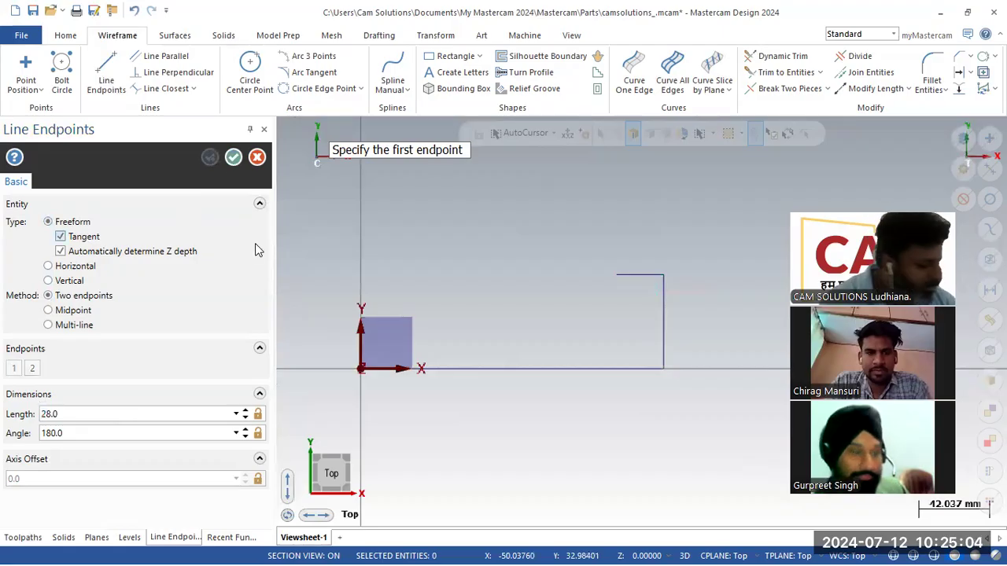
key("alt+Tab")
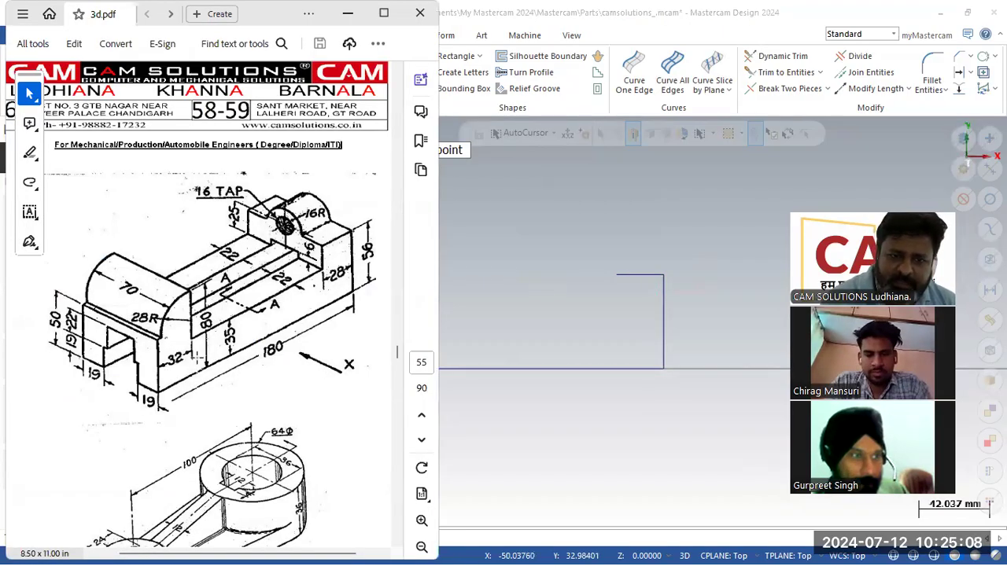
left_click(617, 308)
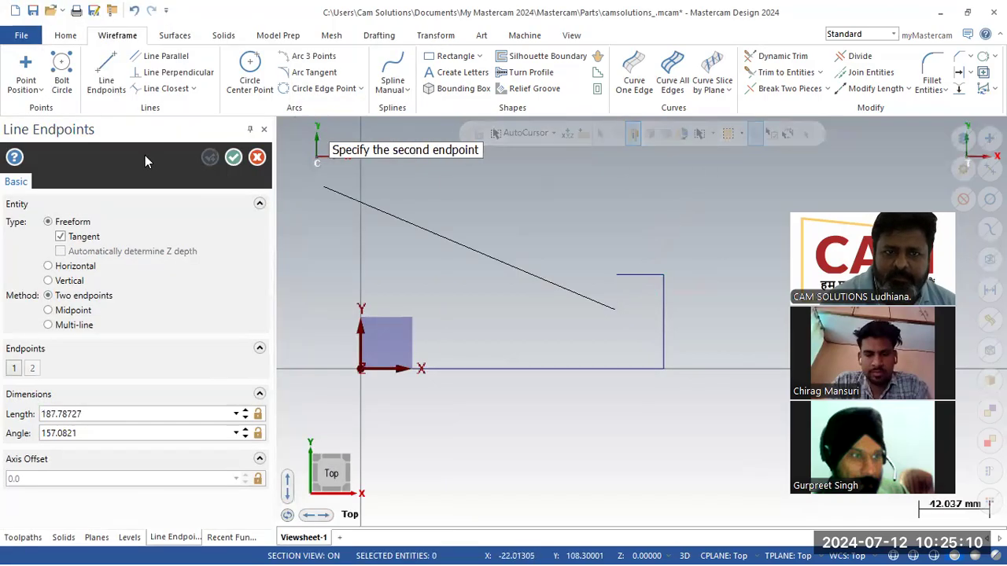
left_click(250, 158)
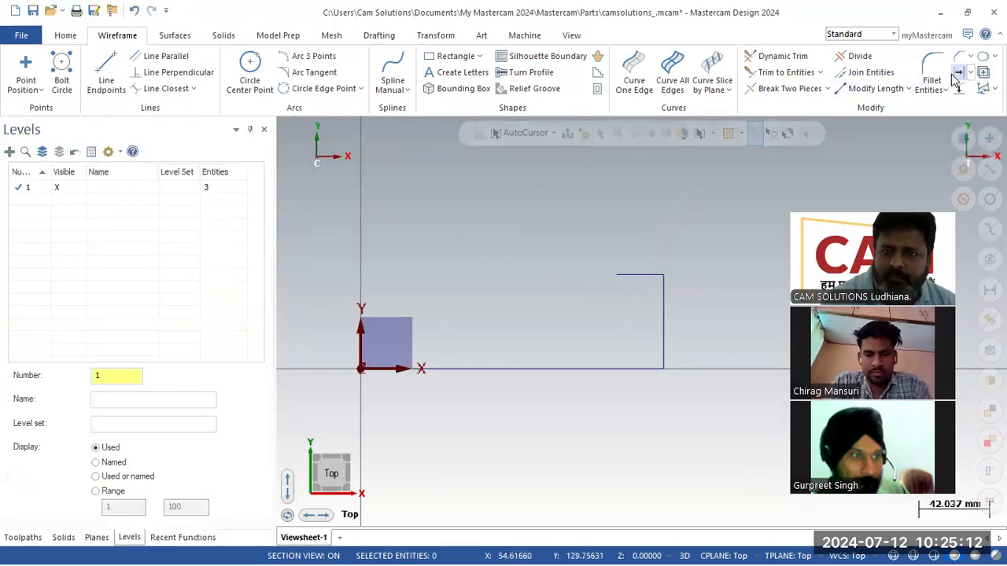
- Offset the base line 35 mm upward with Offset Entity
left_click(958, 72)
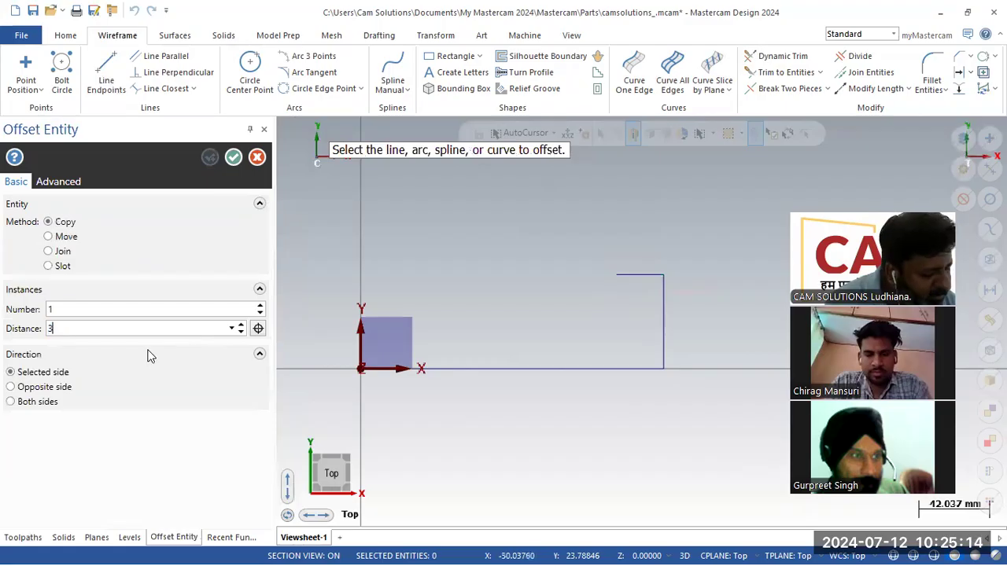
type("35")
key("Return")
left_click(496, 369)
left_click(495, 344)
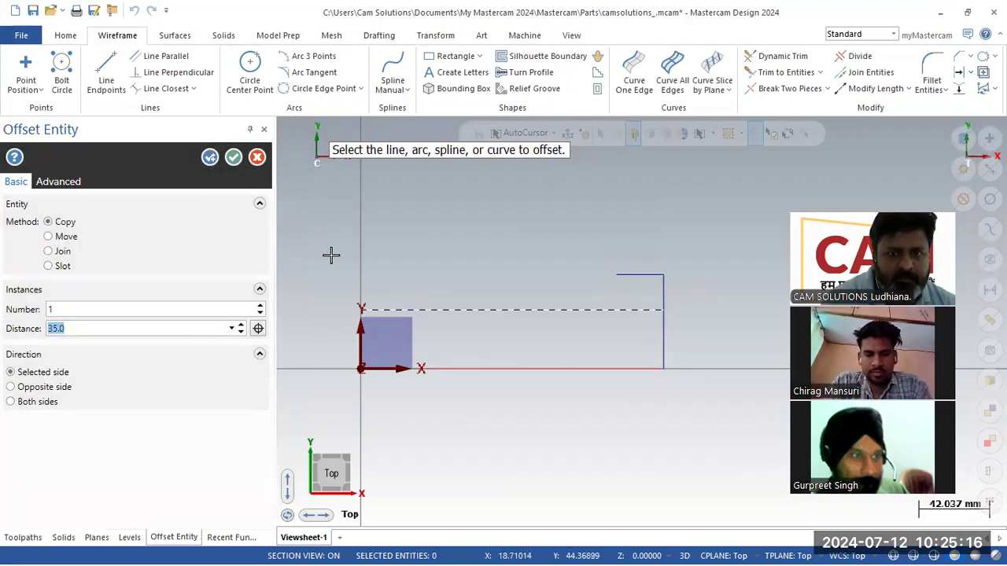
left_click(210, 158)
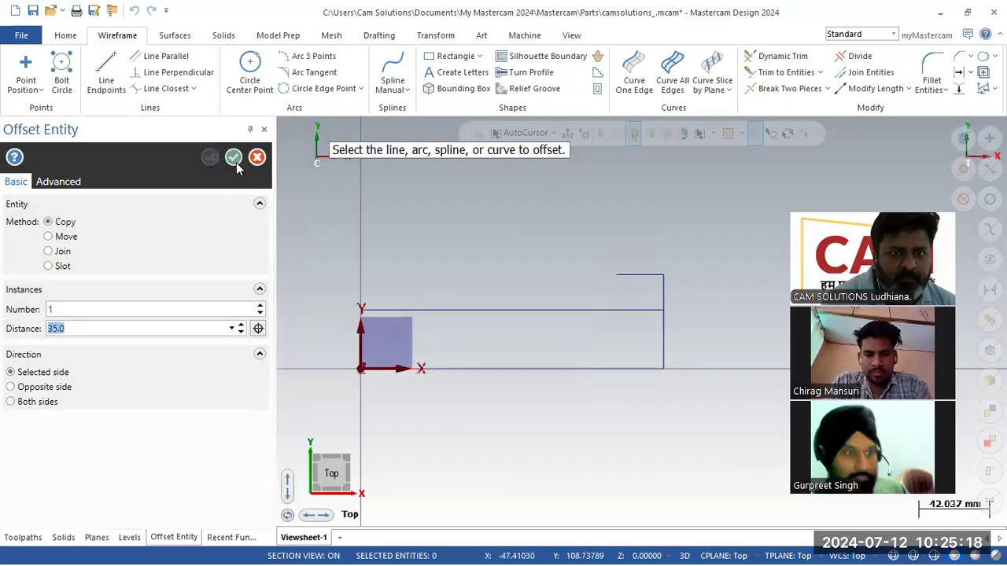
left_click(235, 159)
- Draw a 50 mm vertical left edge rising from the origin at 90°
left_click(108, 78)
left_click(361, 368)
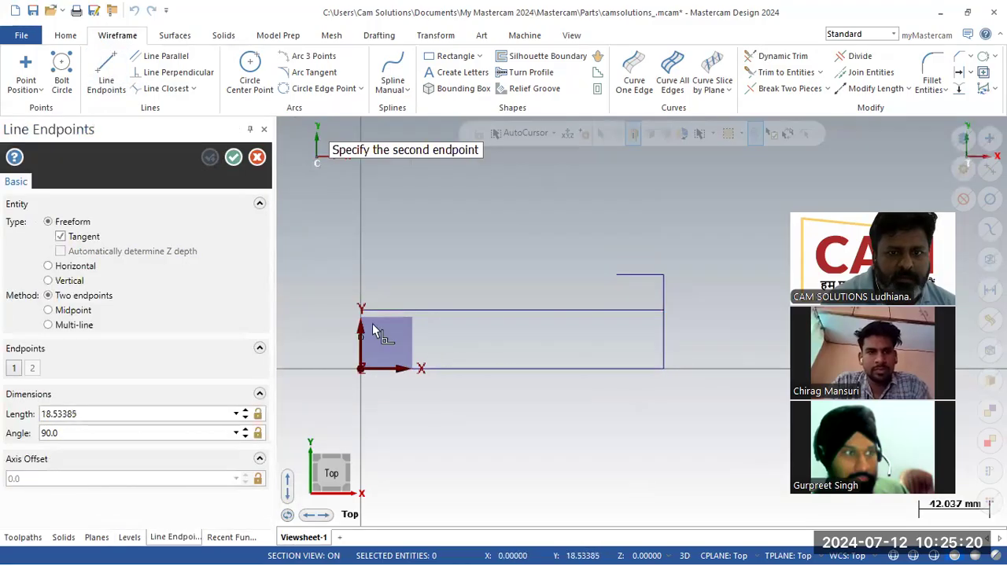
left_click(361, 275)
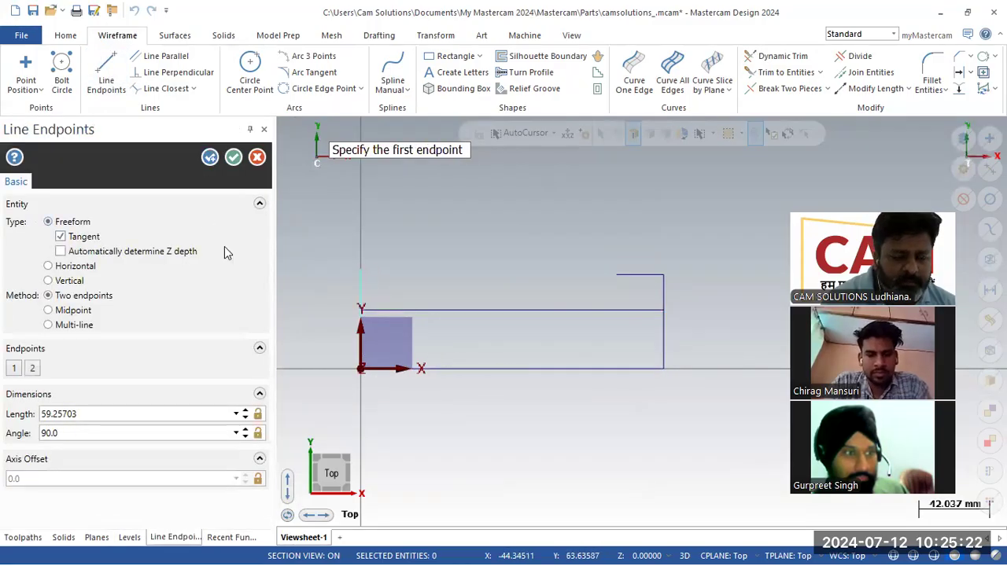
left_click(683, 549)
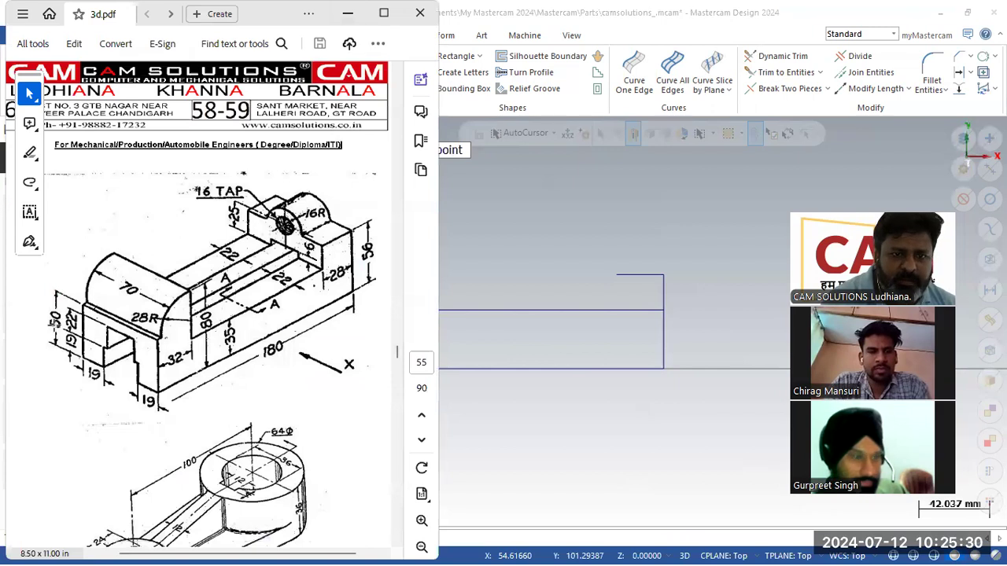
left_click(347, 13)
double_click(119, 419)
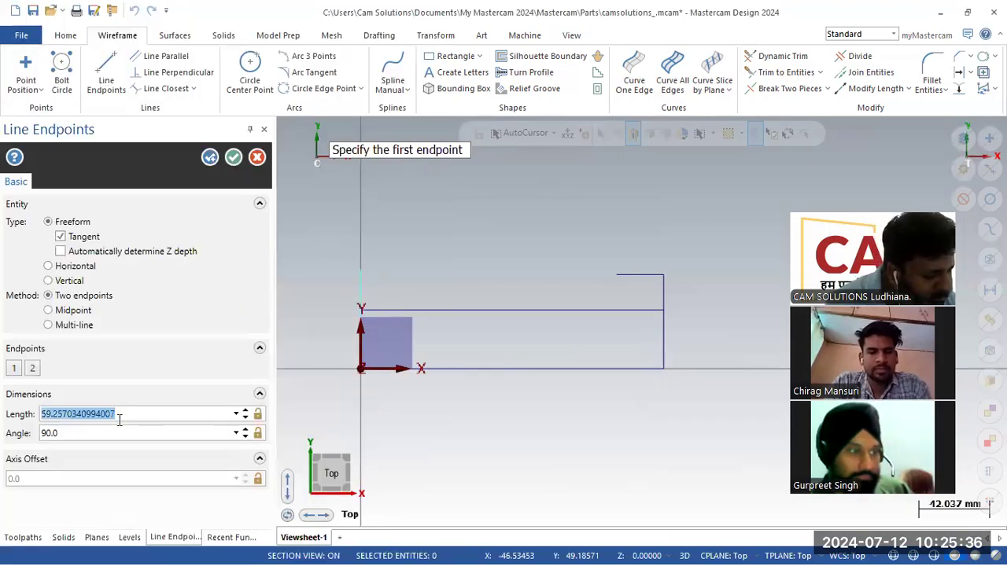
type("5")
left_click(211, 158)
left_click(233, 157)
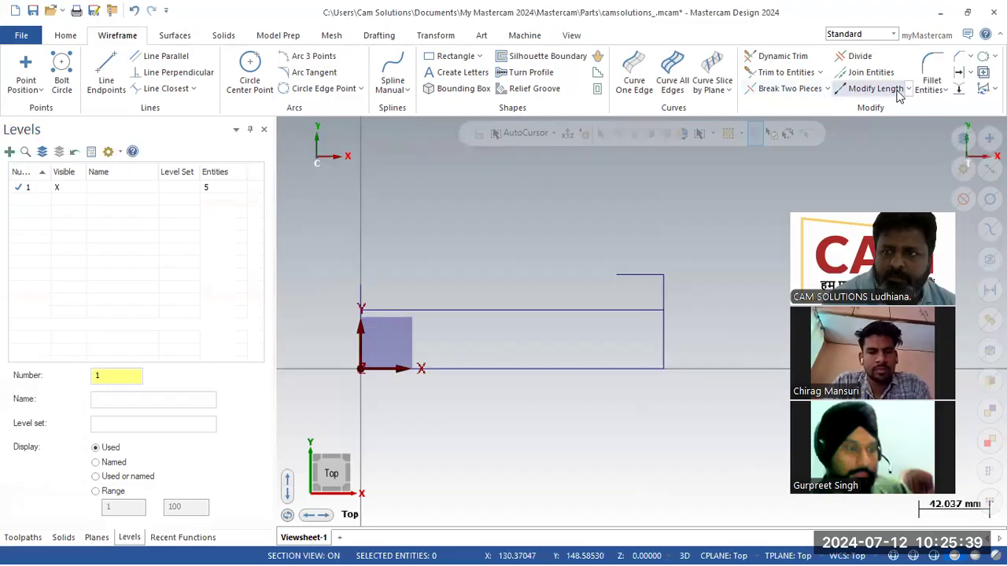
- Offset the left vertical edge 32 mm to the right
left_click(957, 72)
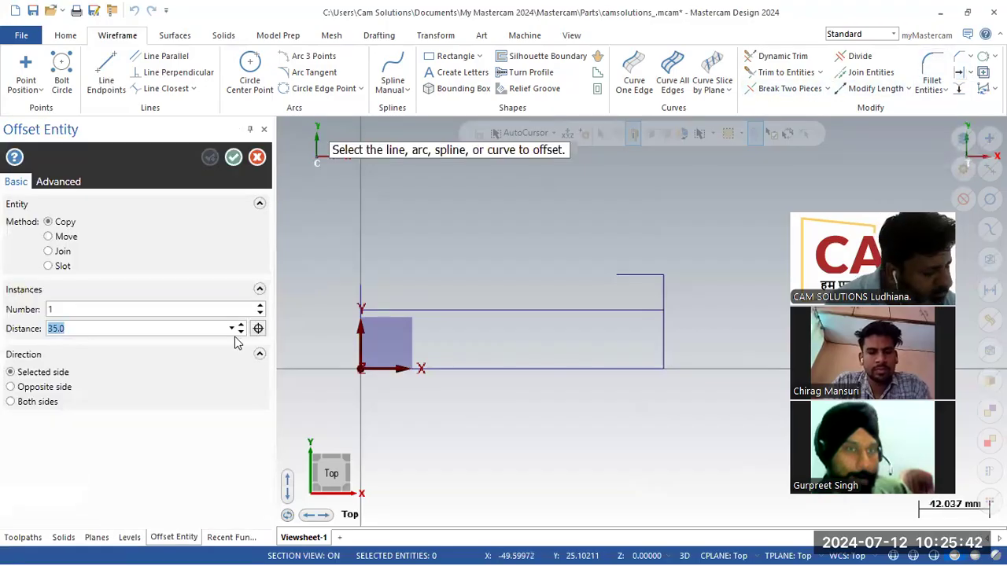
type("32")
key("Return")
left_click(367, 296)
left_click(415, 292)
left_click(211, 158)
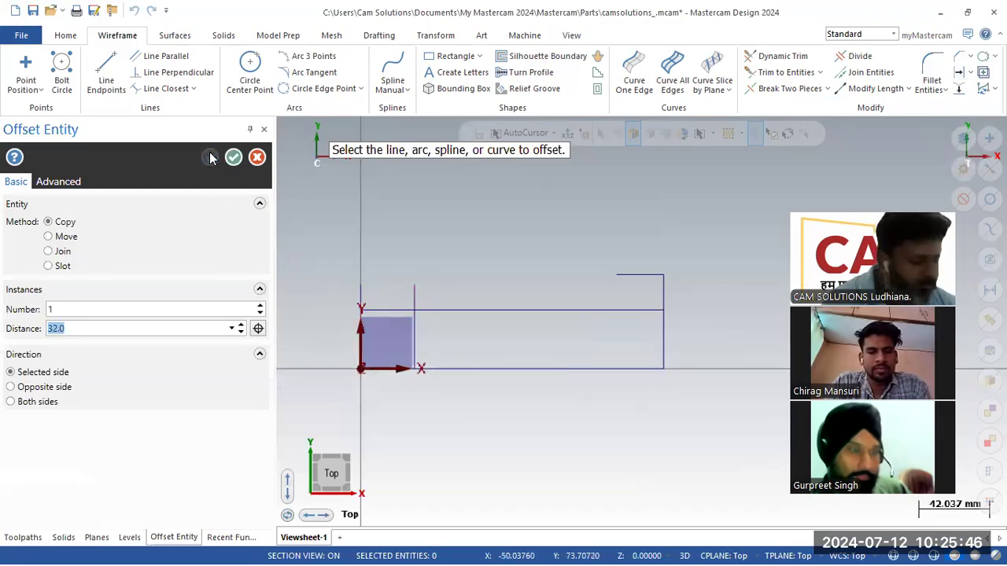
left_click(338, 360)
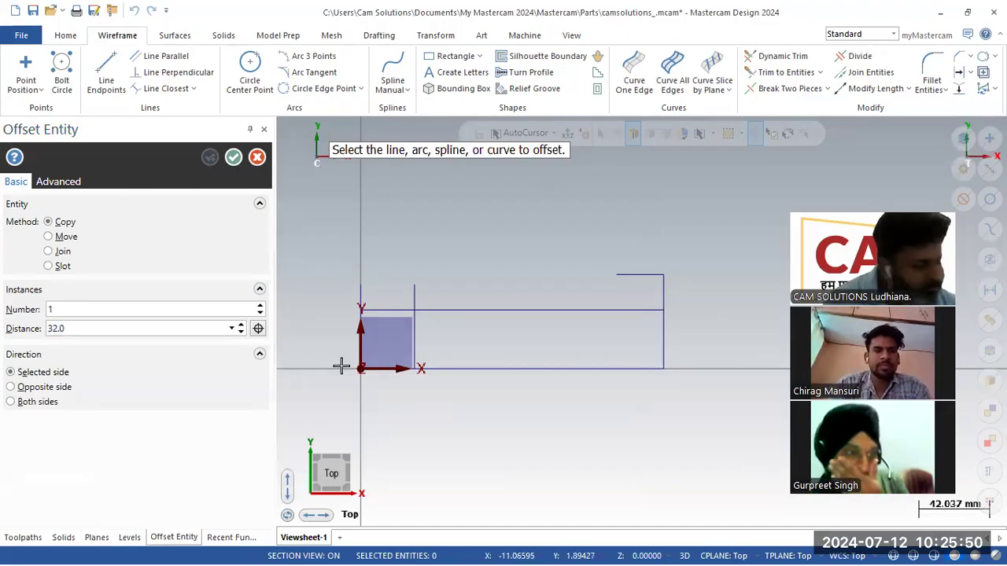
- Copy the base line 80 mm upward, then offset that new line 28 mm downward
key("alt+Tab")
key("alt+Tab")
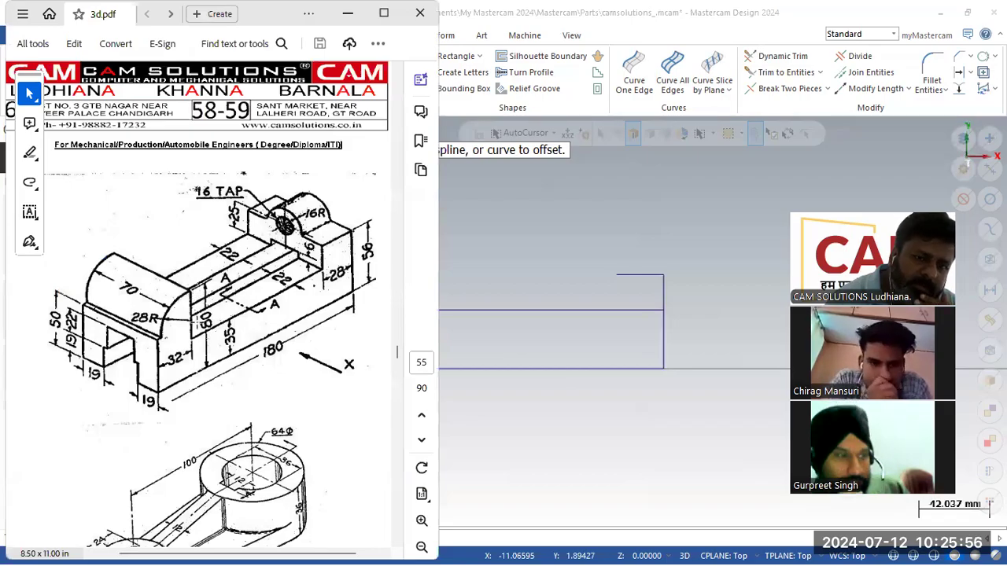
left_click(508, 343)
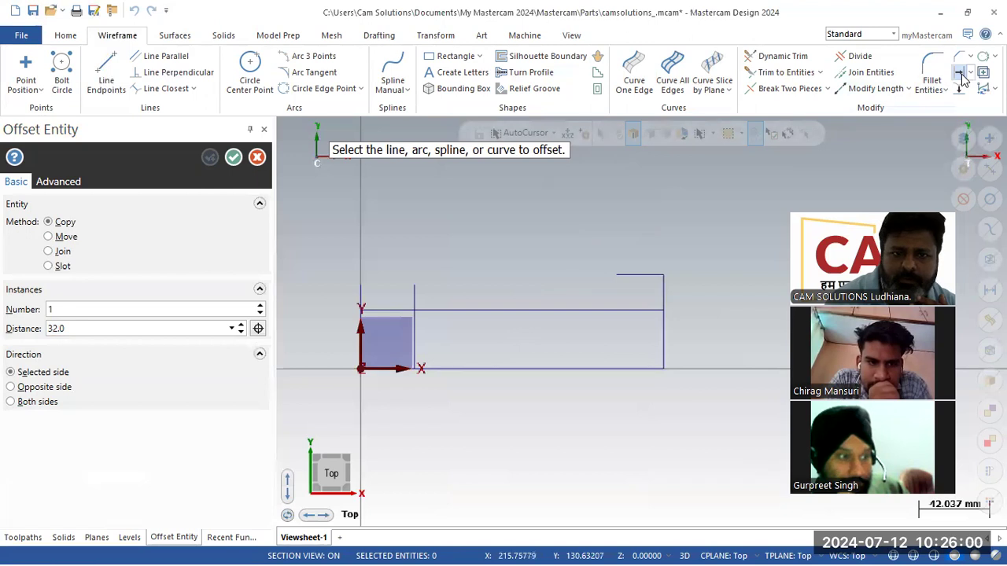
left_click(125, 332)
type("80")
key("Return")
left_click(499, 369)
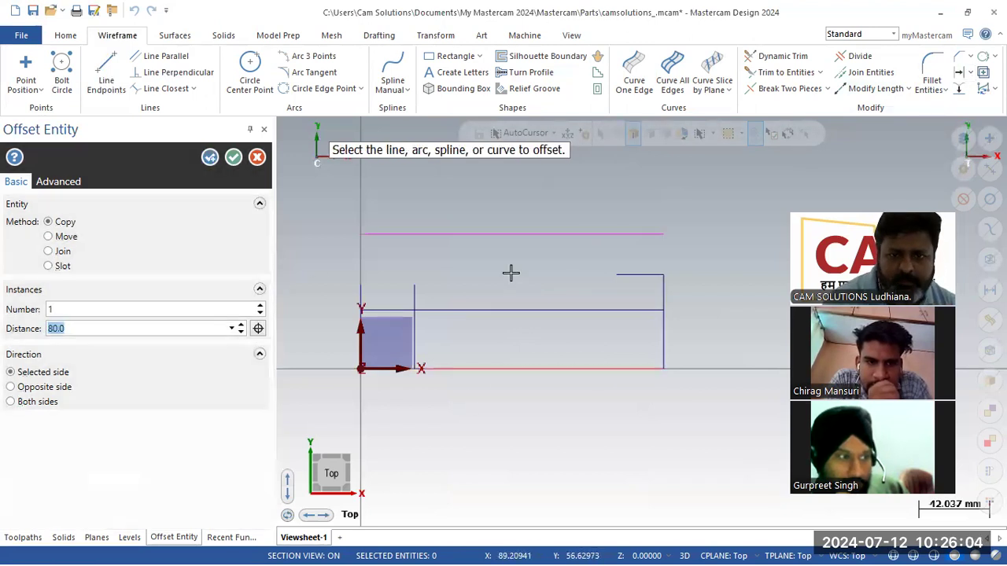
left_click(209, 157)
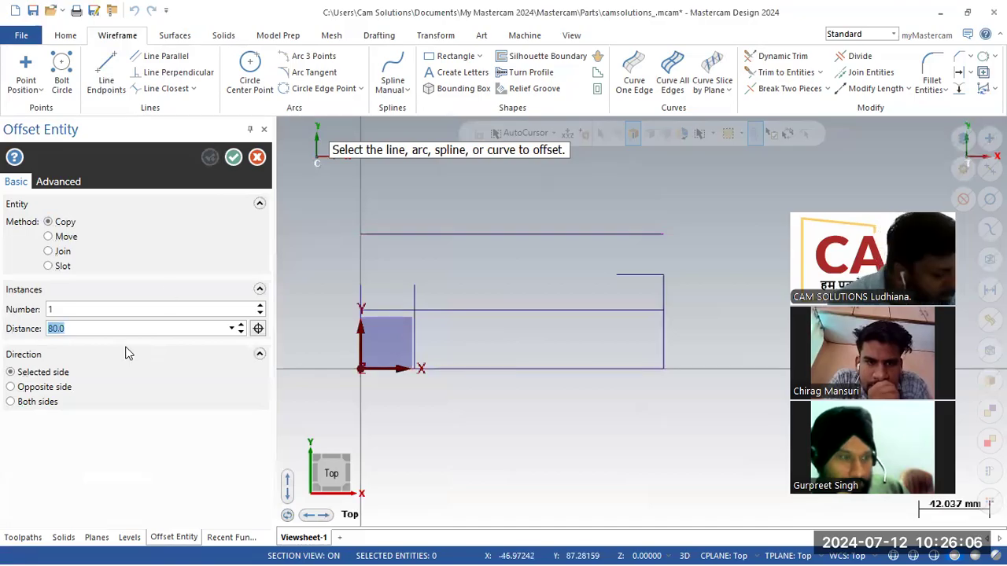
left_click(445, 235)
left_click(445, 273)
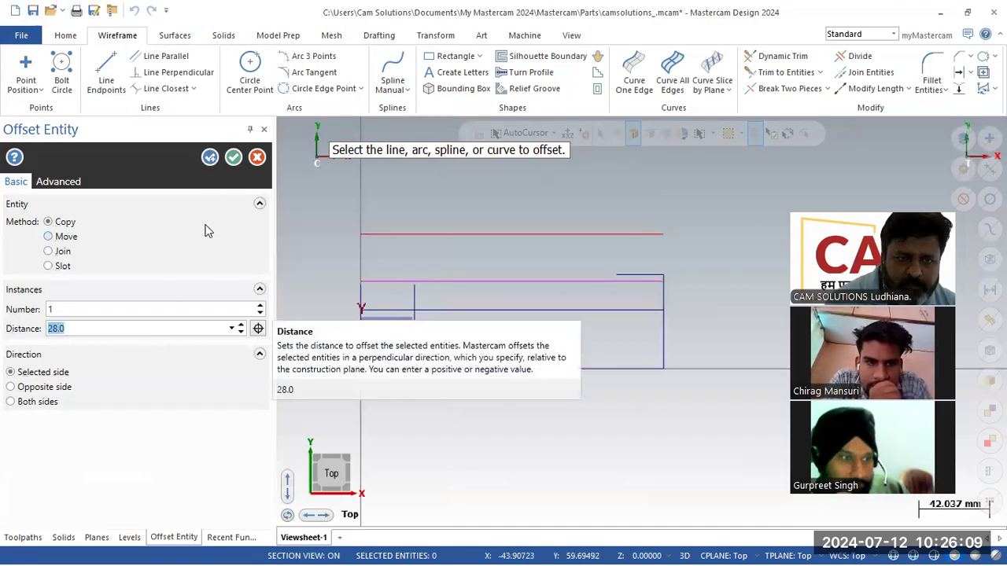
left_click(234, 157)
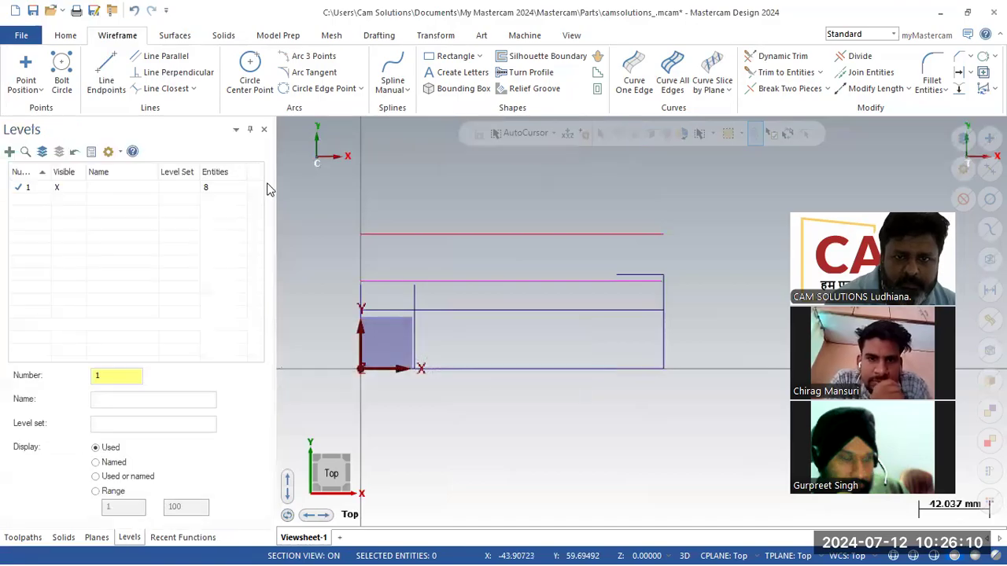
- Lengthen the X 32 vertical line by 29 mm upward past the 80 mm line
left_click(873, 88)
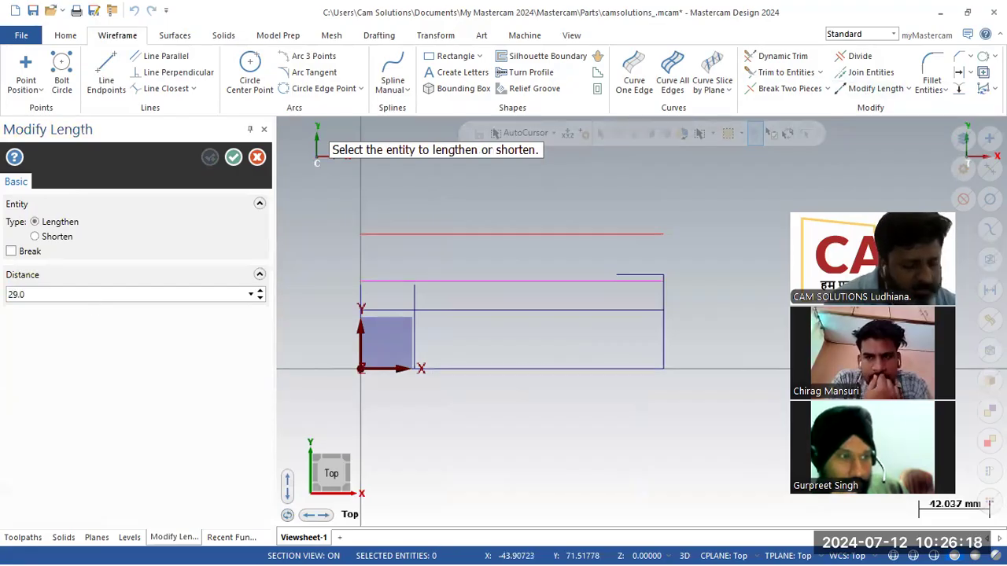
left_click(414, 289)
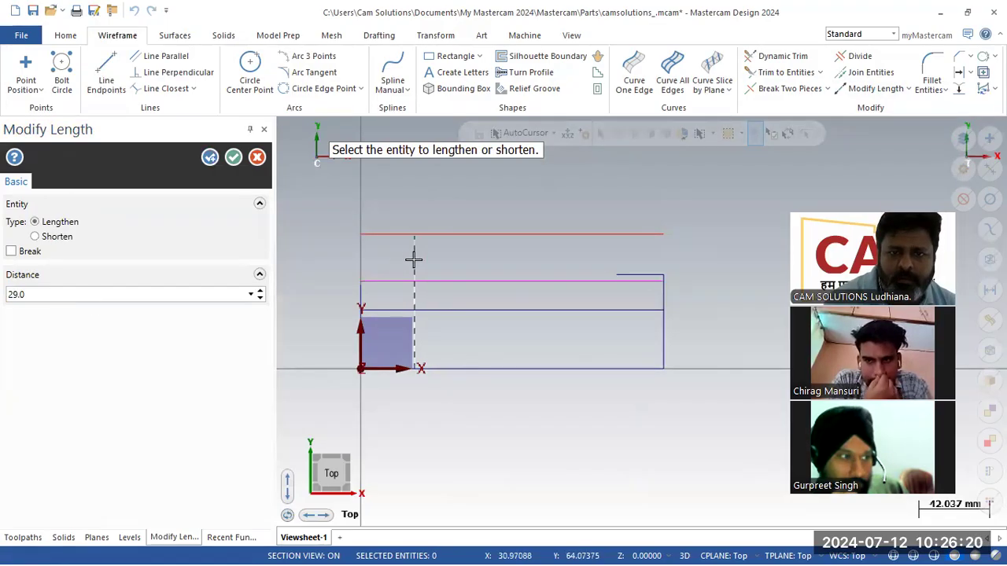
left_click(232, 157)
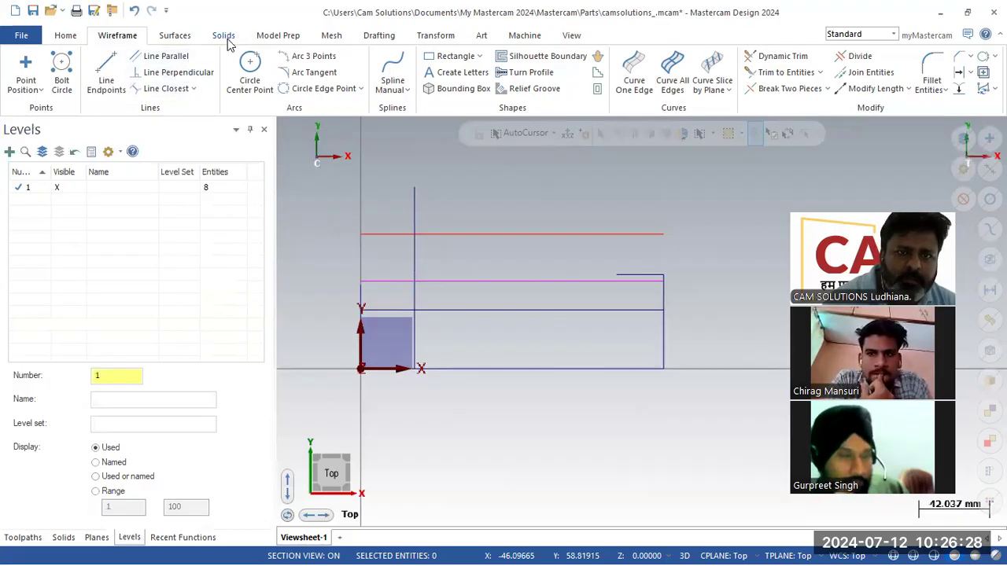
- Draw a test circle at the line intersection, then undo it
left_click(250, 66)
left_click(414, 234)
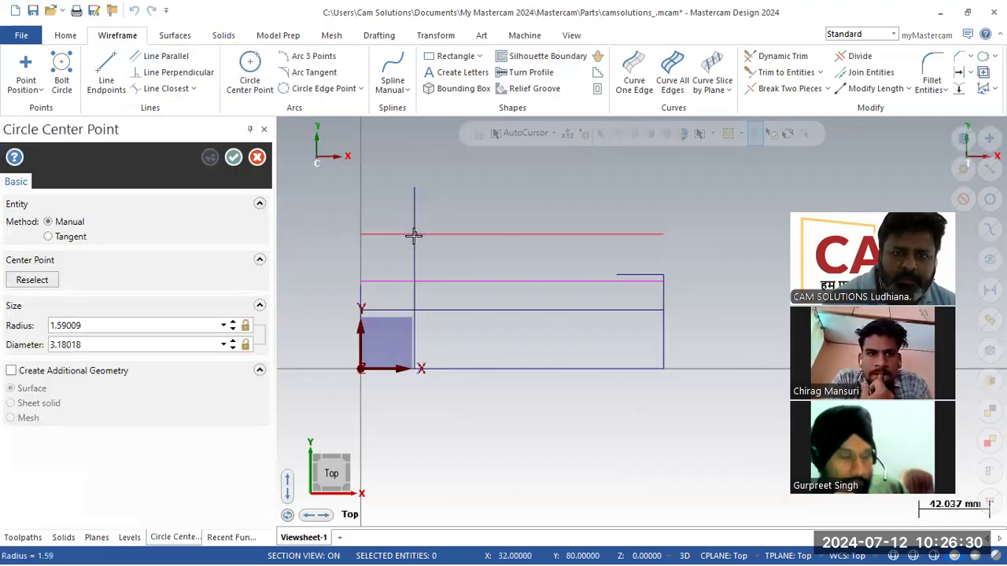
left_click(415, 190)
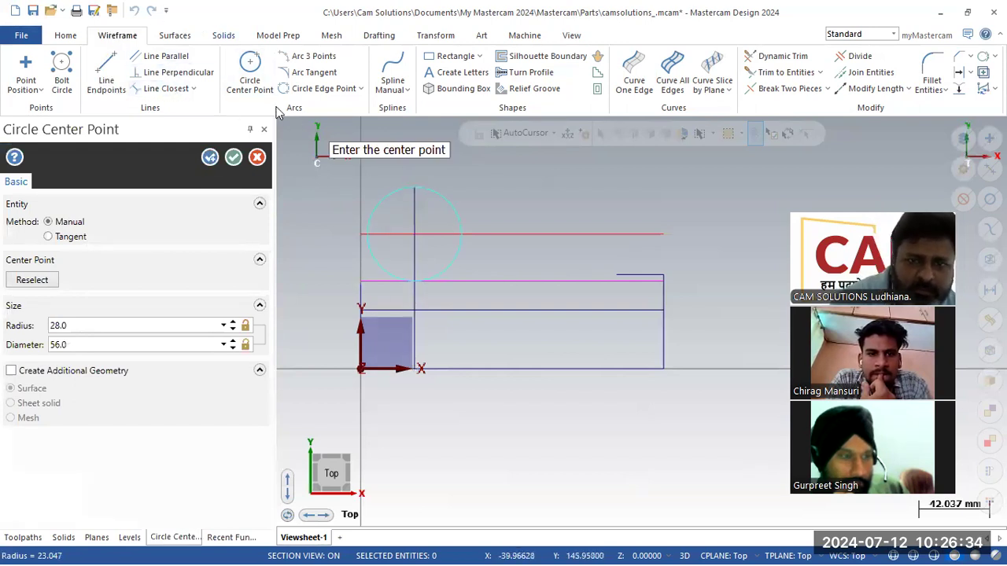
key("Escape")
left_click(134, 10)
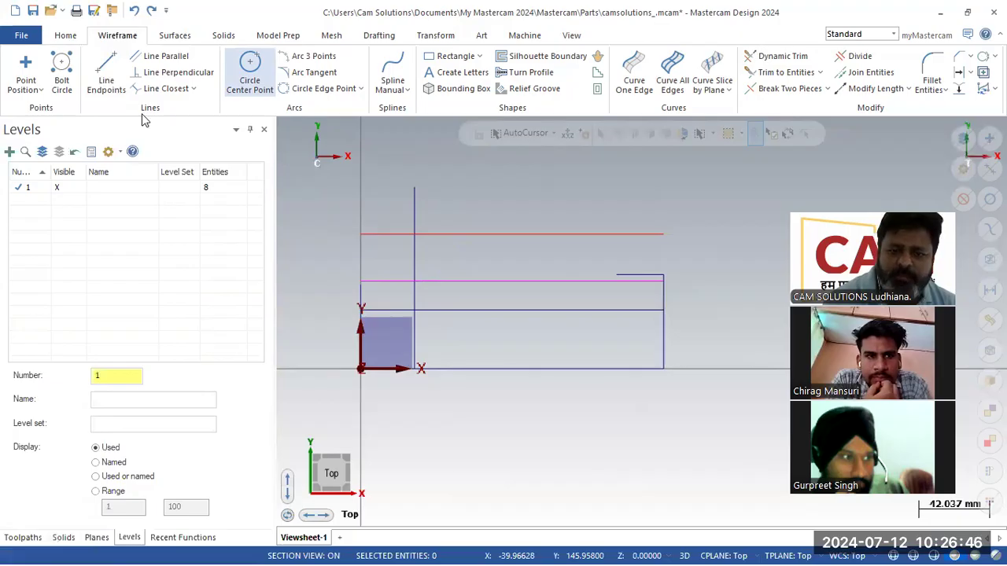
key("alt+Tab")
key("alt+Tab")
key("alt+Tab")
key("alt+Tab")
key("alt+Tab")
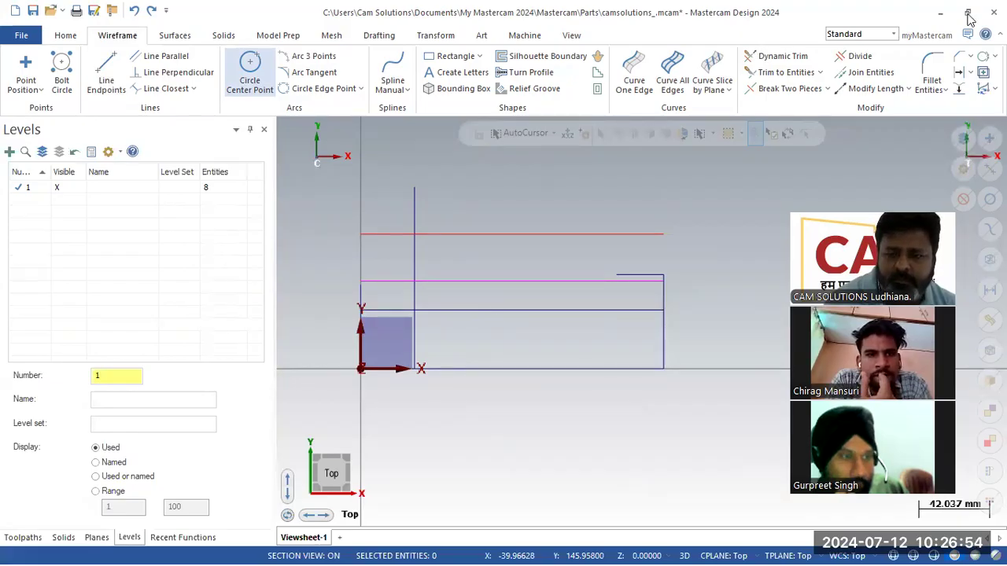
mouse_move(659, 546)
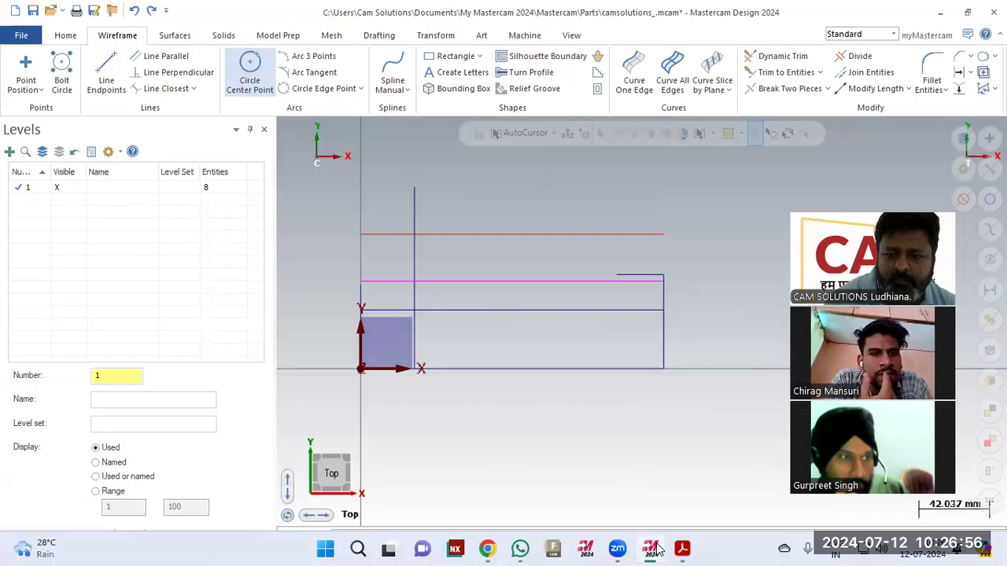
right_click(721, 544)
left_click(755, 495)
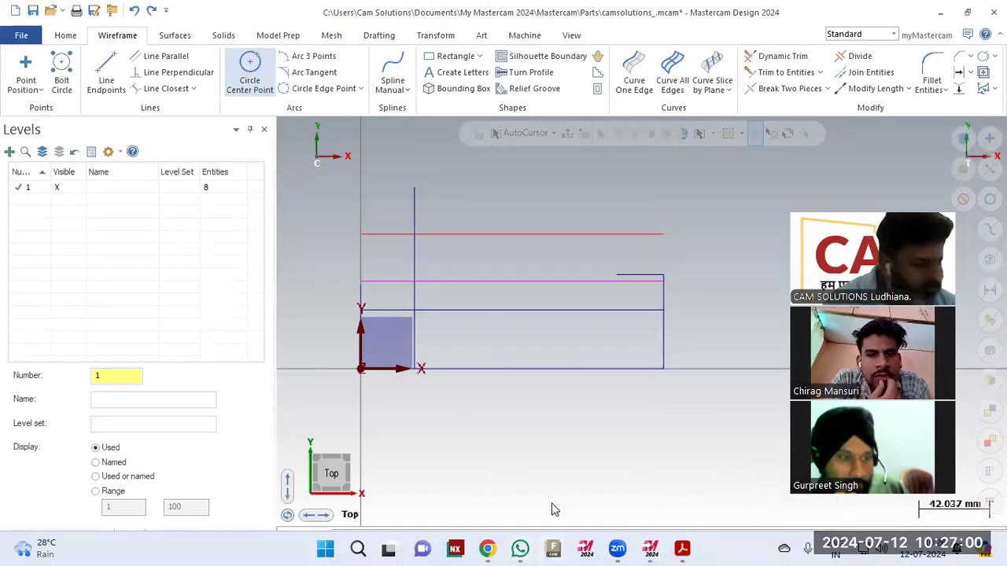
- Review the 3d.pdf bracket drawing in Acrobat, then restore Mastercam with Circle Center Point active
mouse_move(520, 549)
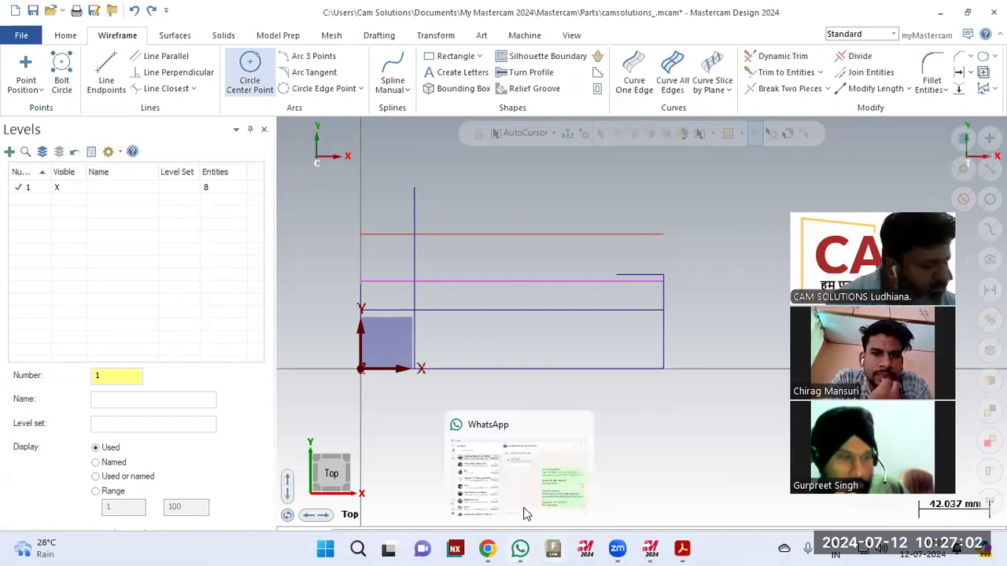
key("super")
key("super+w")
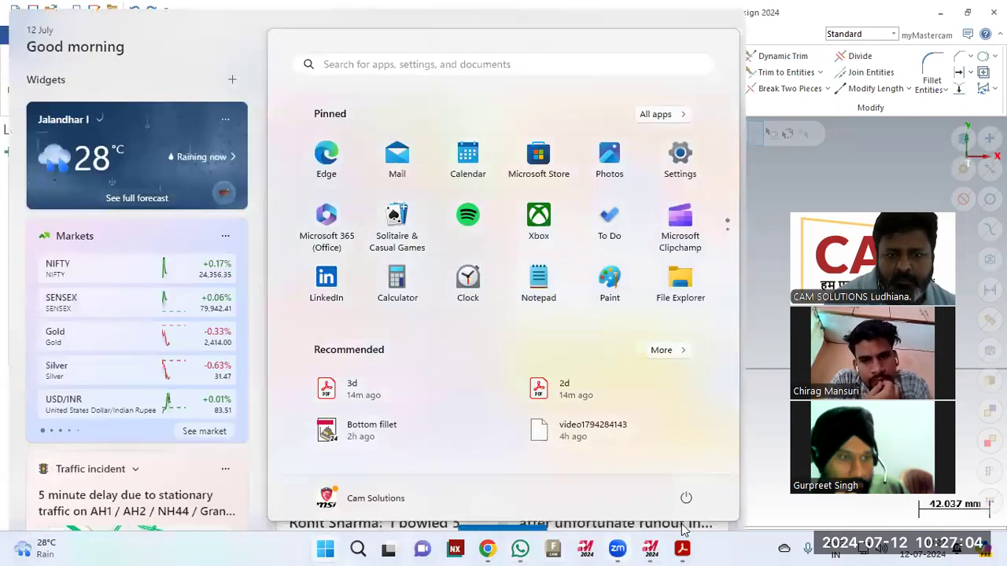
key("super+Down")
key("super+Down")
key("ctrl+shift+Escape")
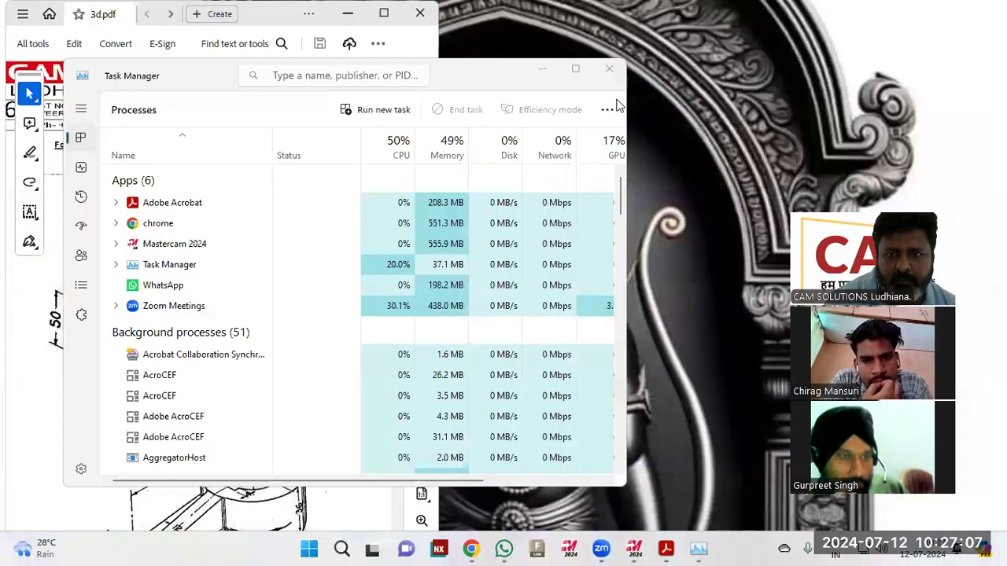
left_click(610, 72)
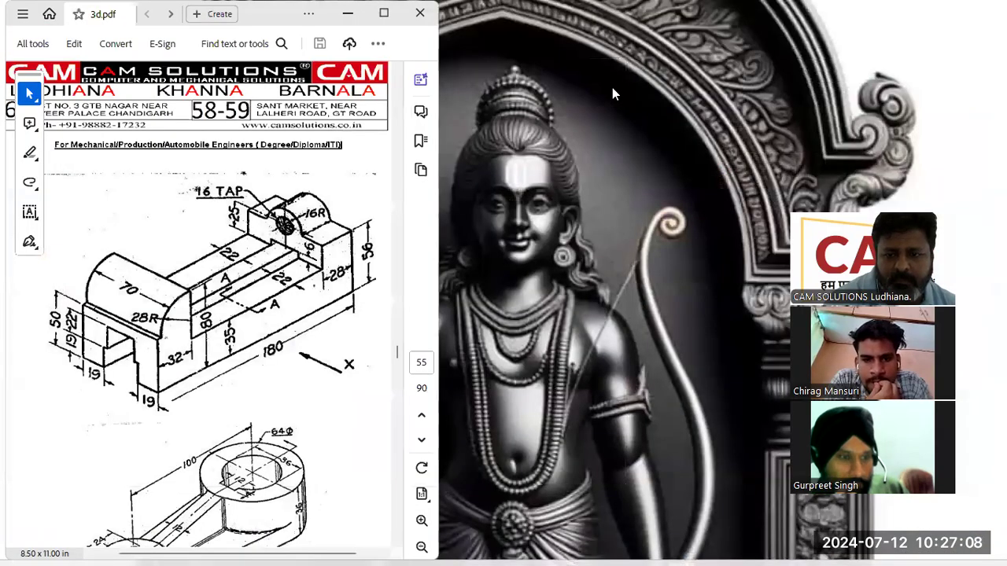
left_click(652, 548)
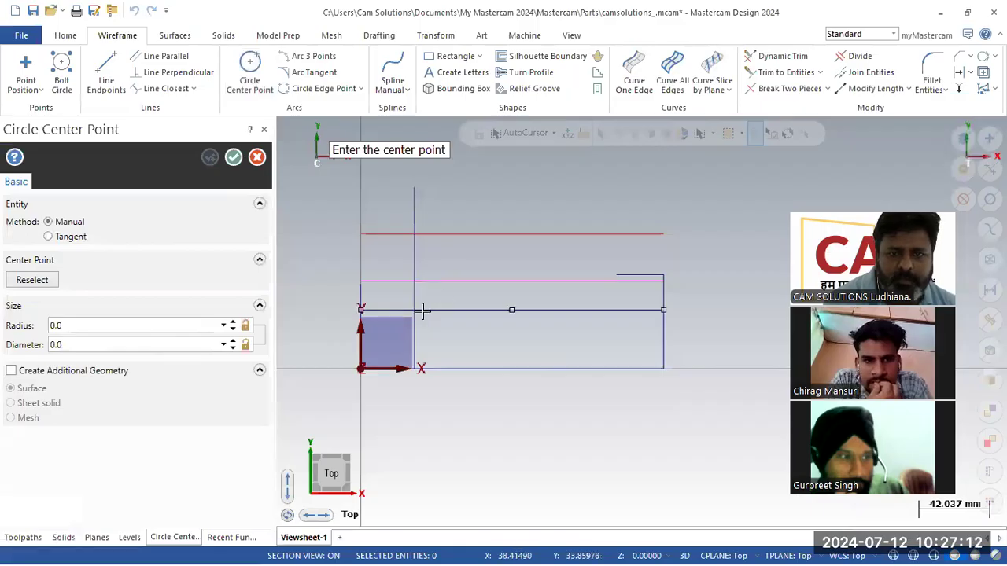
- Draw a first radius-28 circle at the line intersection, then delete it
left_click(415, 310)
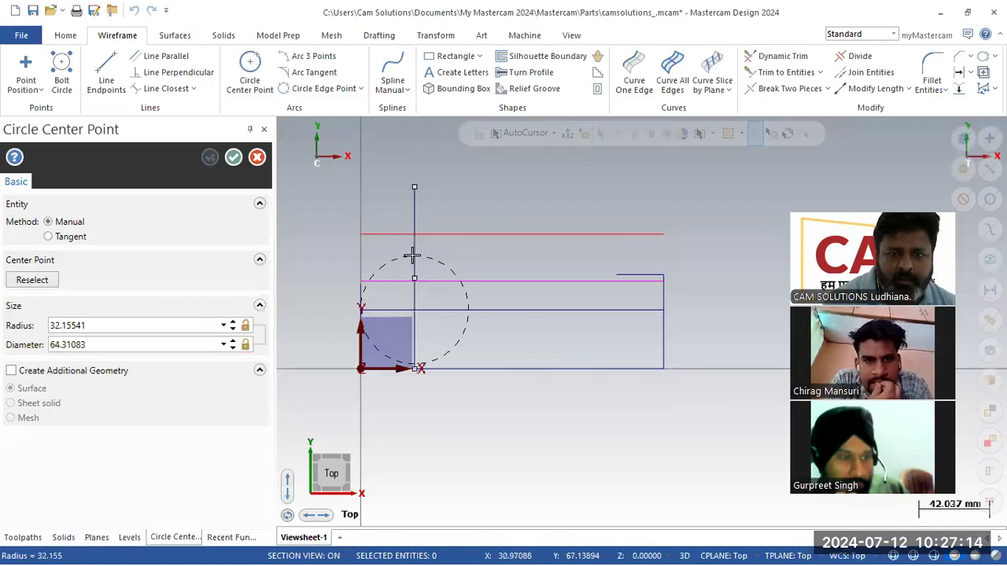
left_click(421, 364)
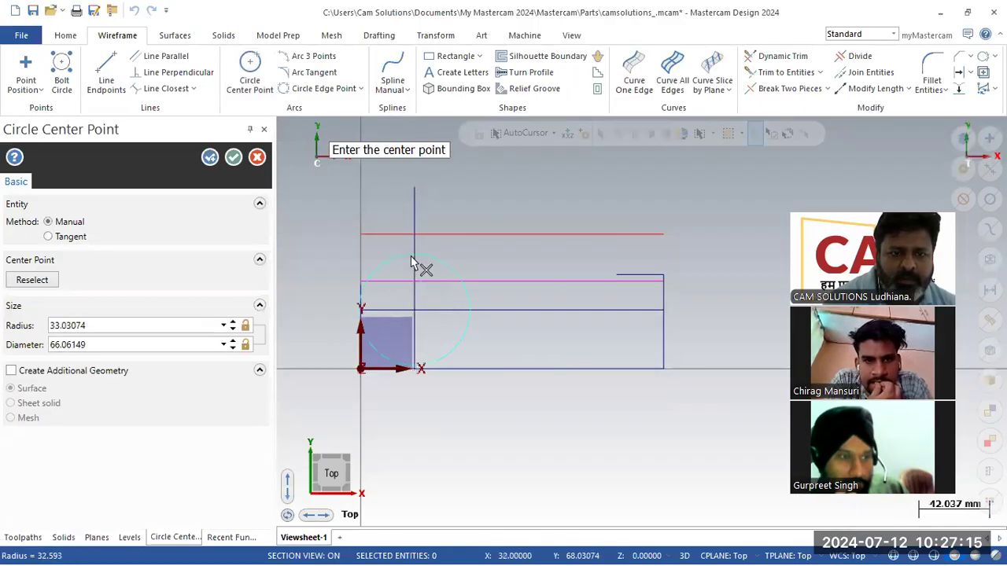
left_click(136, 318)
type("28.0")
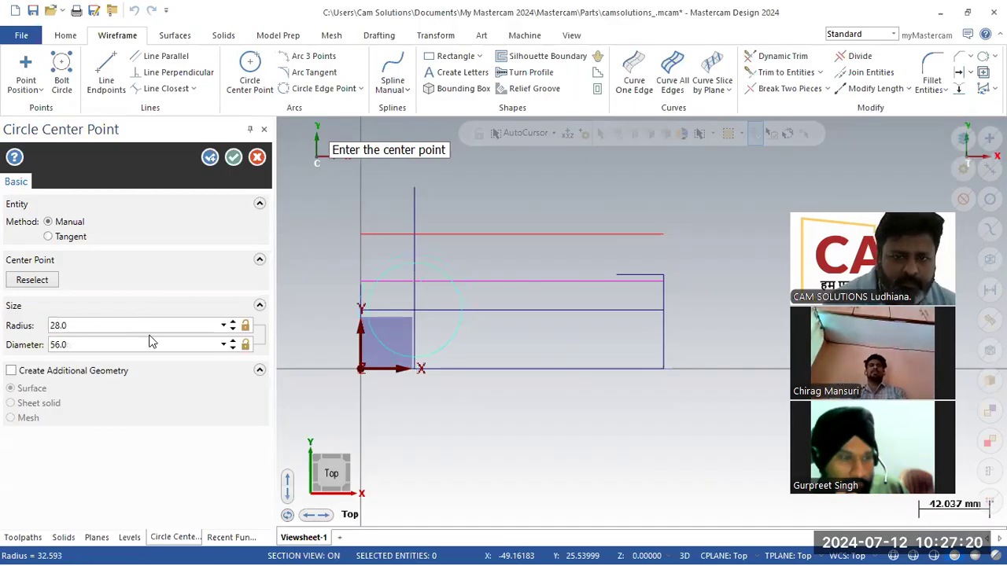
left_click(258, 157)
left_click(435, 269)
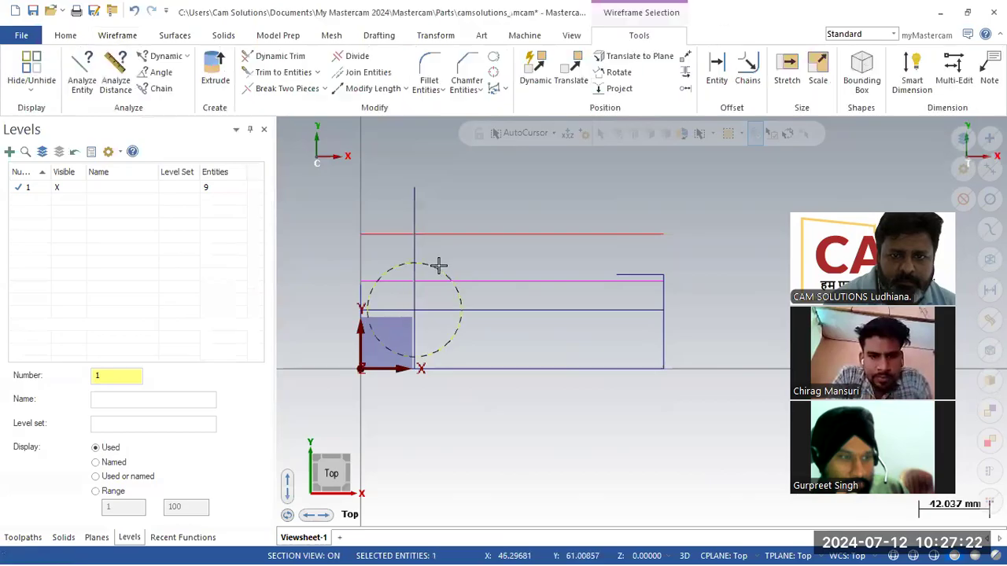
key("Delete")
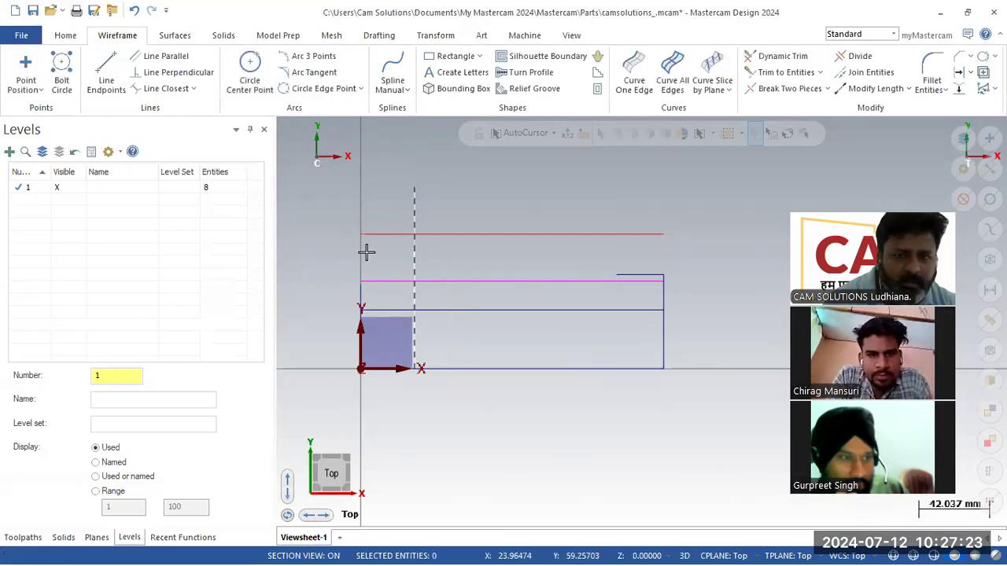
- Redraw the radius-28 circle centred at X 32, Y 52, touching the 80 mm line
left_click(250, 79)
left_click(415, 281)
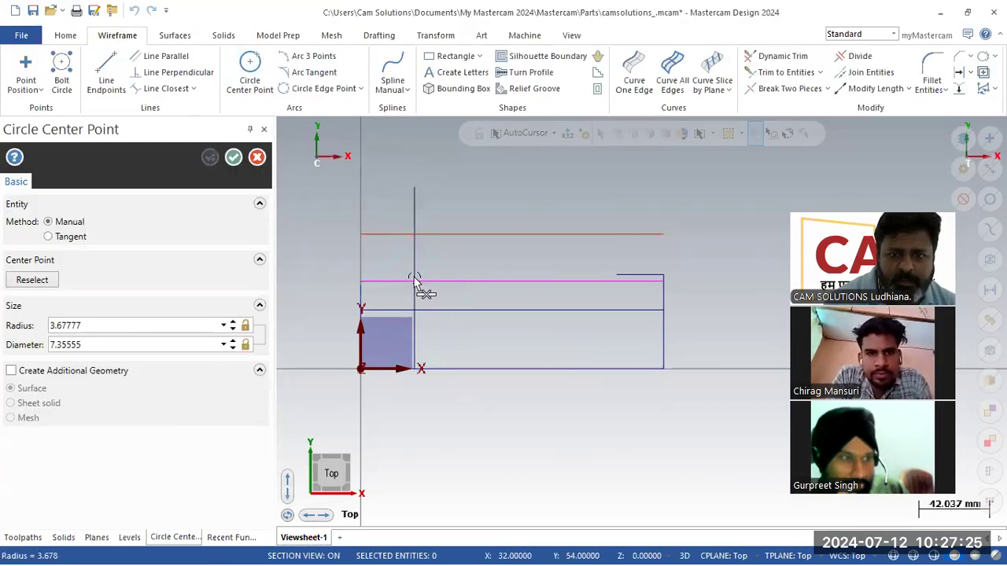
left_click(257, 157)
left_click(250, 79)
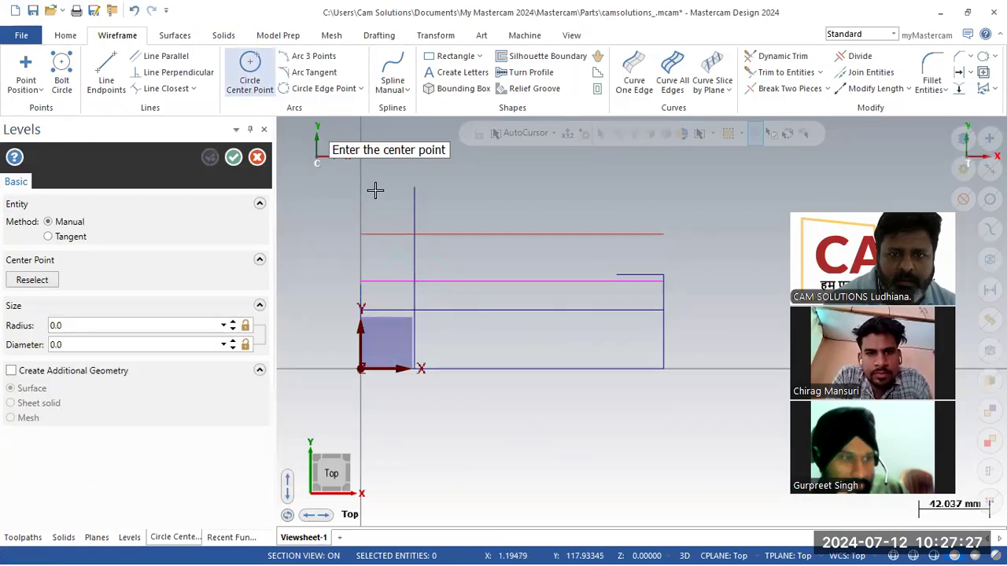
left_click(415, 281)
left_click(415, 234)
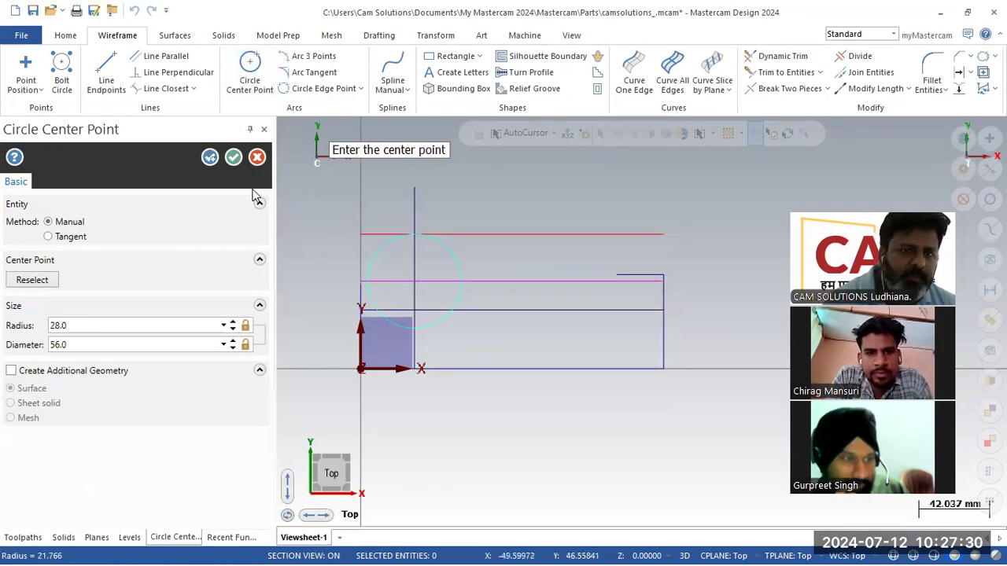
left_click(233, 157)
scroll(370, 311, "up", 5)
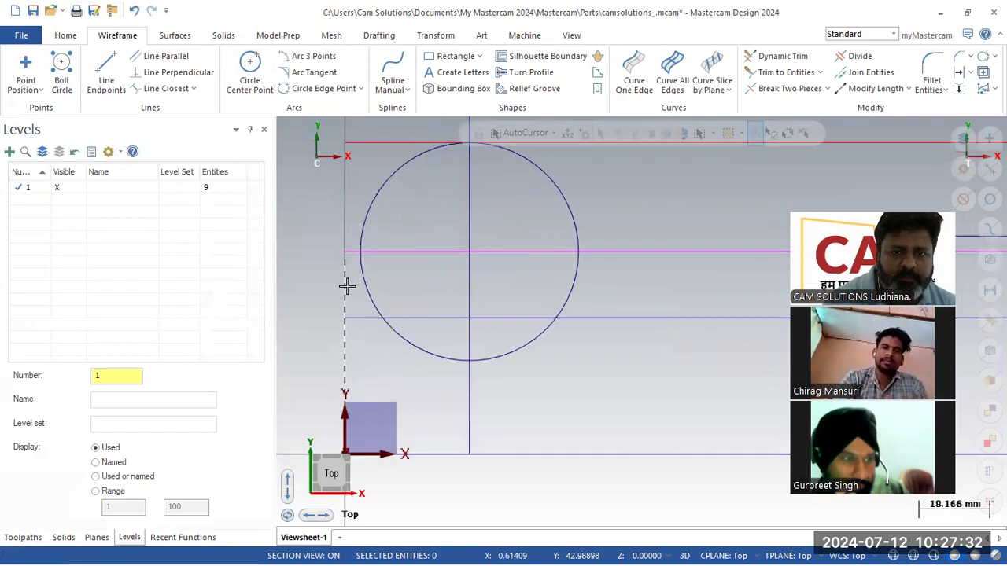
left_click(779, 71)
left_click(75, 281)
- Trim two construction lines to each other and delete the top horizontal line, keeping the centre line
left_click(340, 283)
left_click(379, 258)
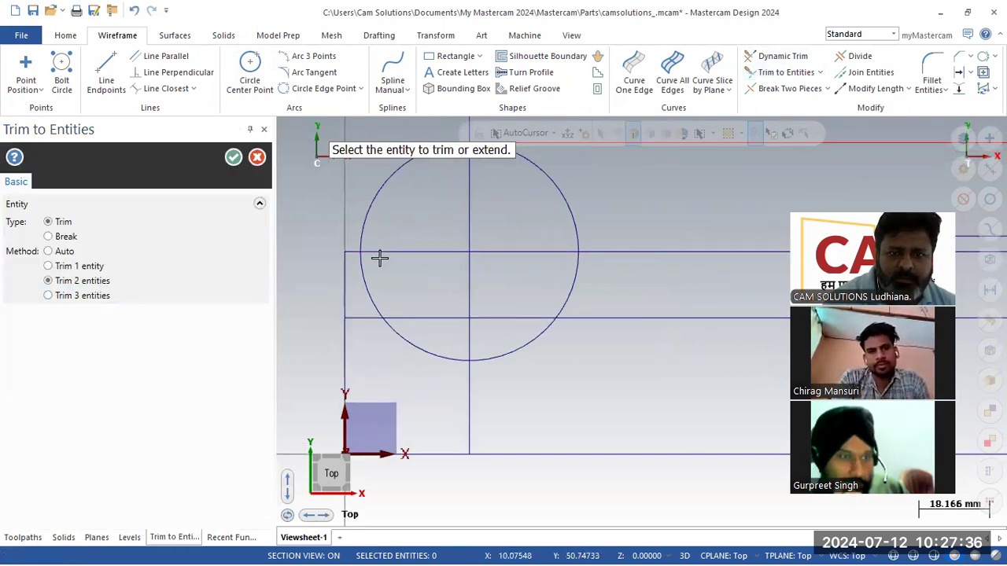
left_click(233, 157)
scroll(445, 299, "down", 1)
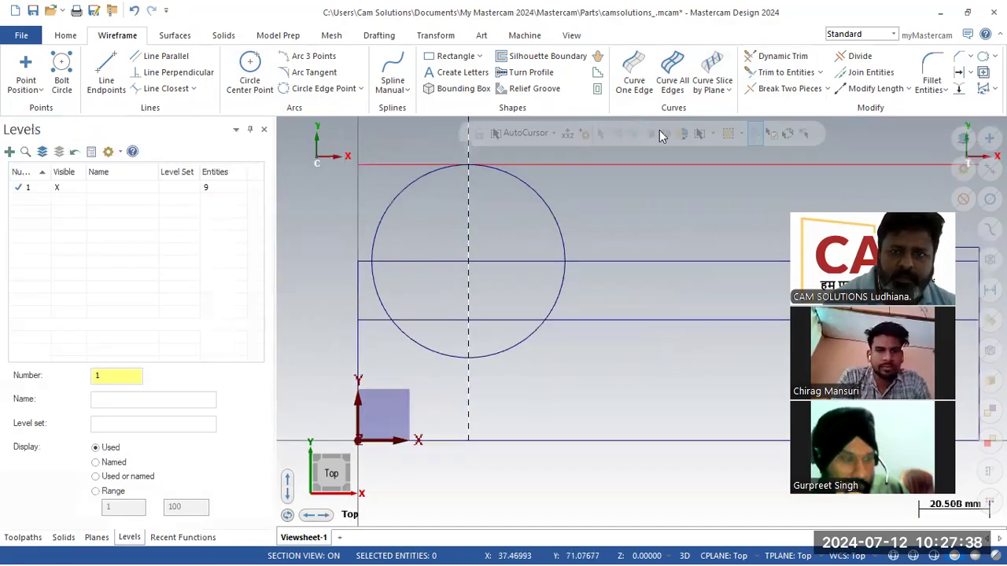
left_click(686, 169)
key("Delete")
left_click(472, 237)
key("Delete")
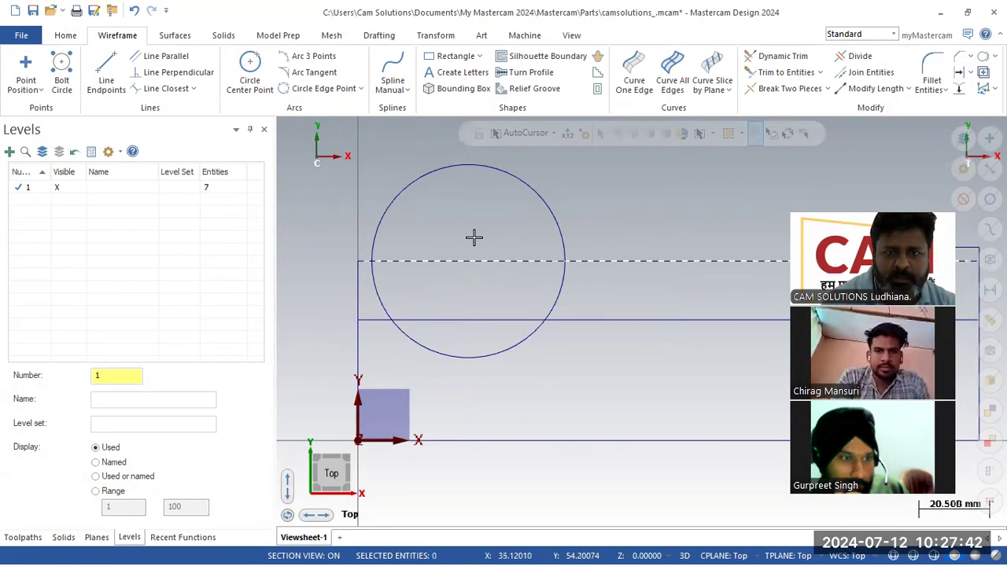
left_click(134, 10)
scroll(361, 324, "down", 1)
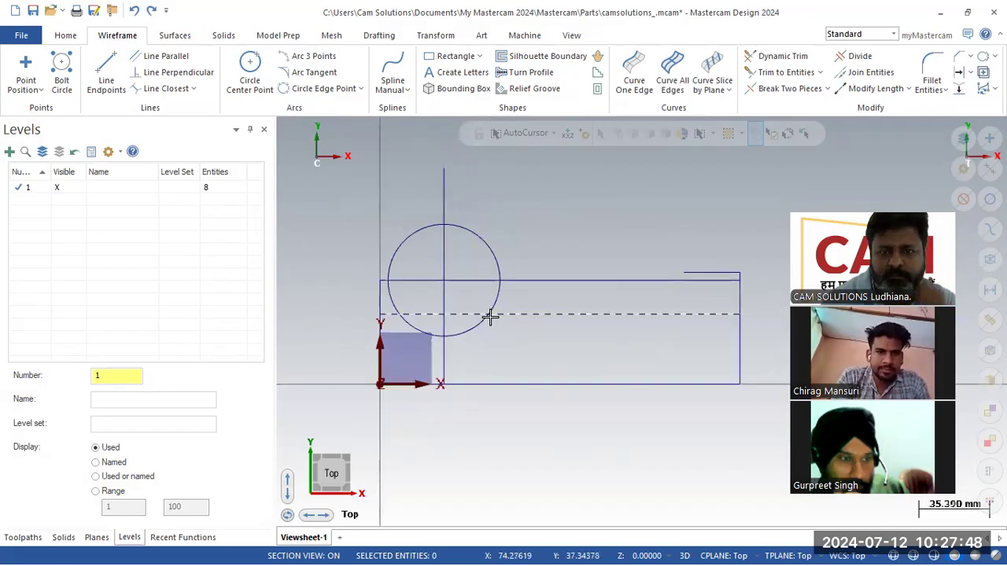
- Divide away surplus circle arcs and line pieces, leaving a rounded quarter-arc left end
left_click(857, 56)
left_click(596, 280)
left_click(422, 282)
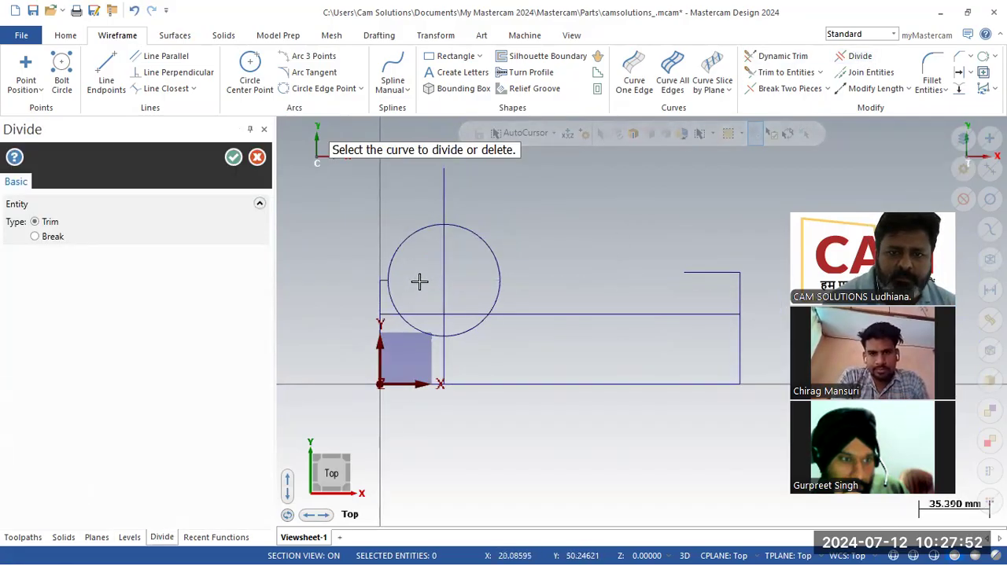
left_click(405, 318)
left_click(463, 333)
left_click(507, 292)
left_click(400, 315)
left_click(447, 194)
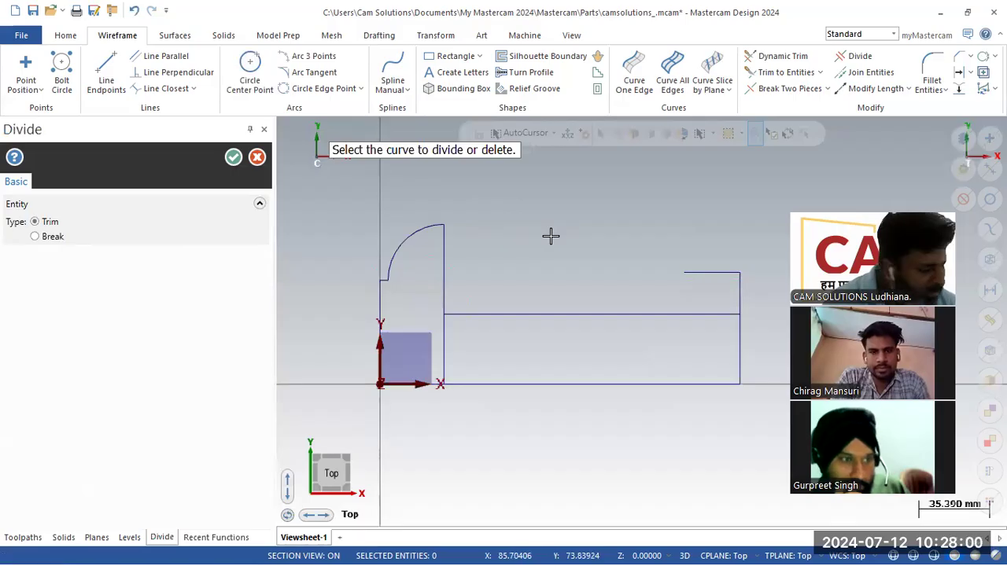
key("alt+Tab")
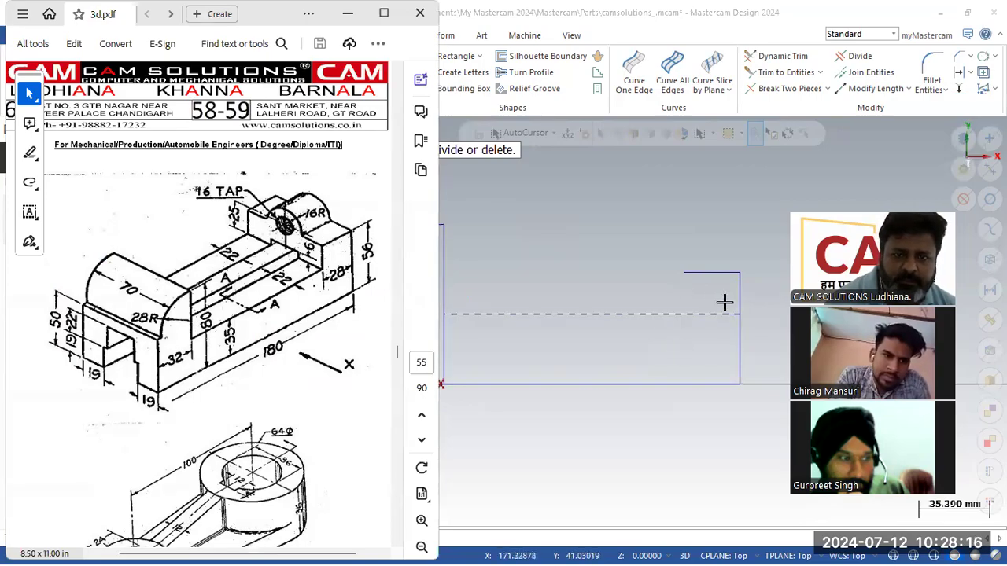
- Draw a 29.35 mm vertical line from the top-right step corner down to the slot floor
left_click(660, 228)
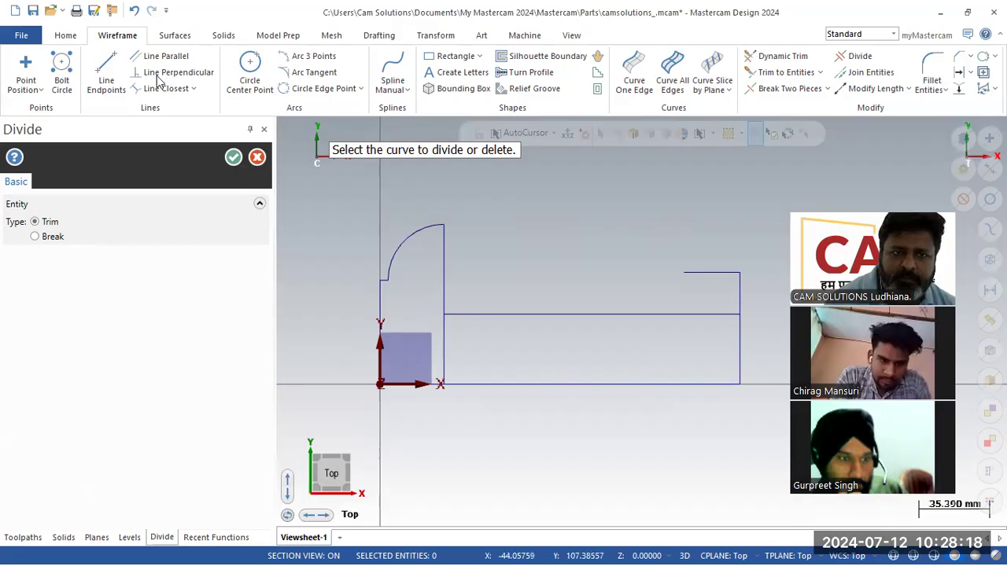
left_click(106, 72)
key("Escape")
left_click(682, 276)
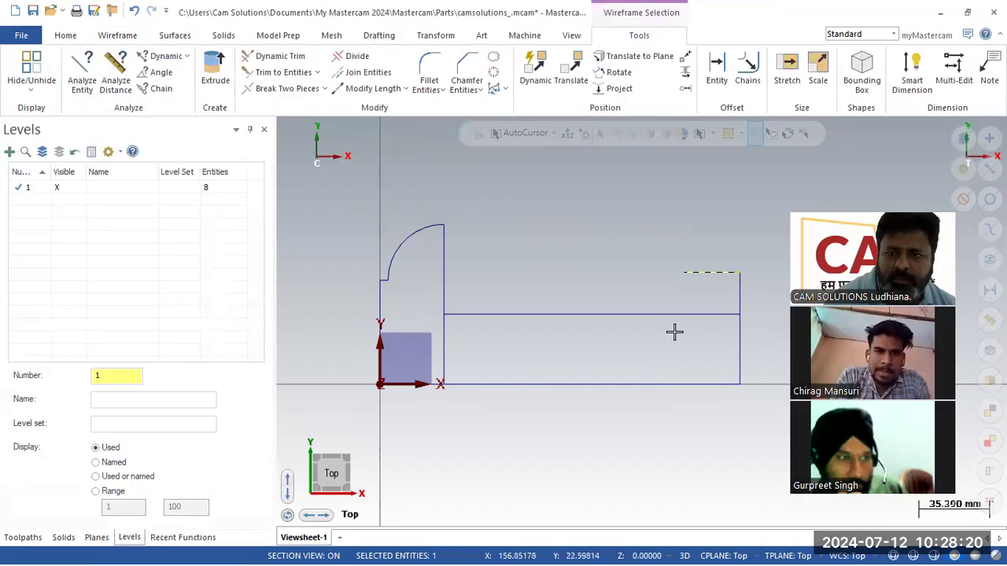
left_click(108, 34)
left_click(104, 72)
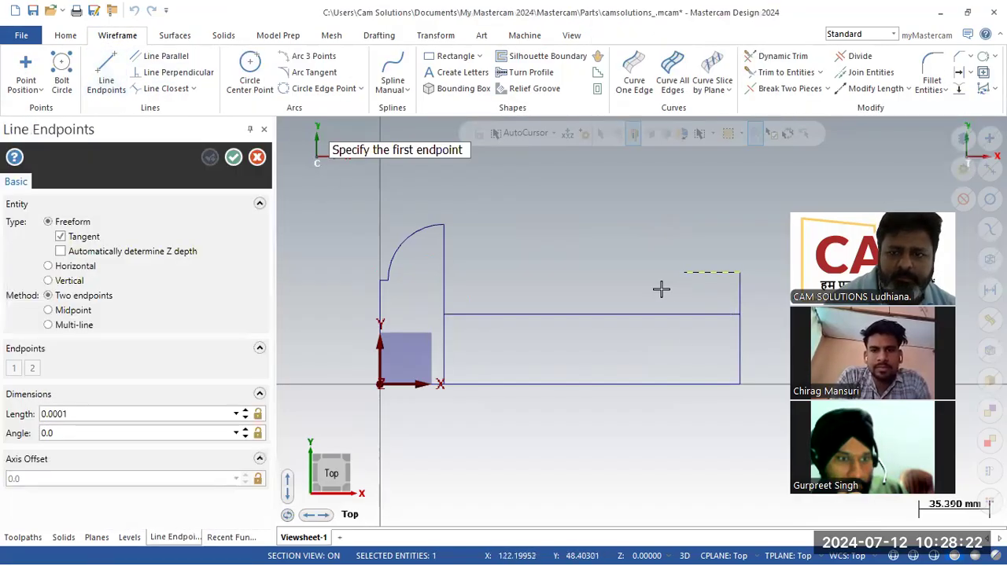
left_click(684, 272)
left_click(684, 331)
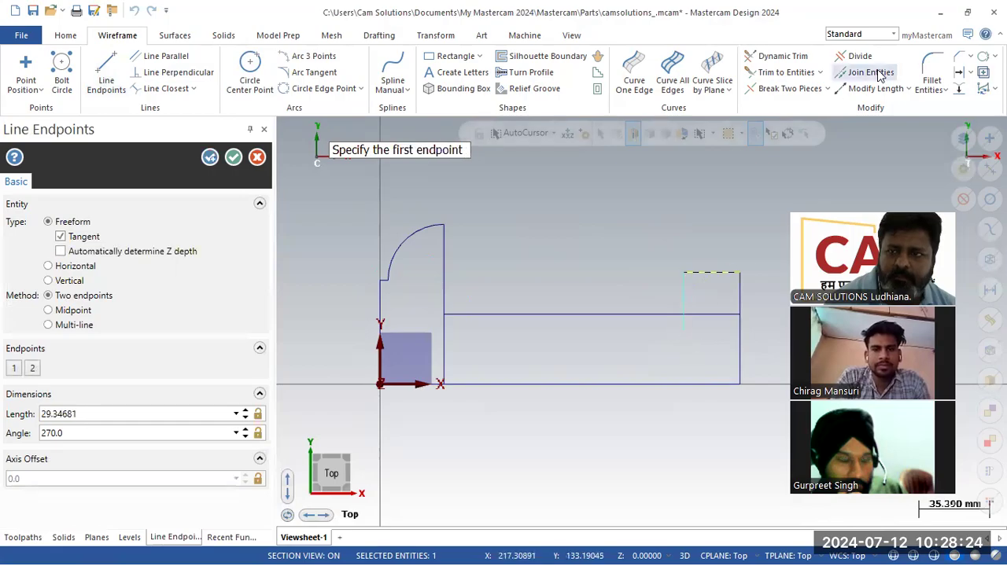
- Divide away the slot-floor stub and the extra vertical segment under the rounded end
left_click(859, 55)
left_click(681, 335)
left_click(446, 366)
middle_click_drag(481, 246, 521, 258)
left_click(232, 158)
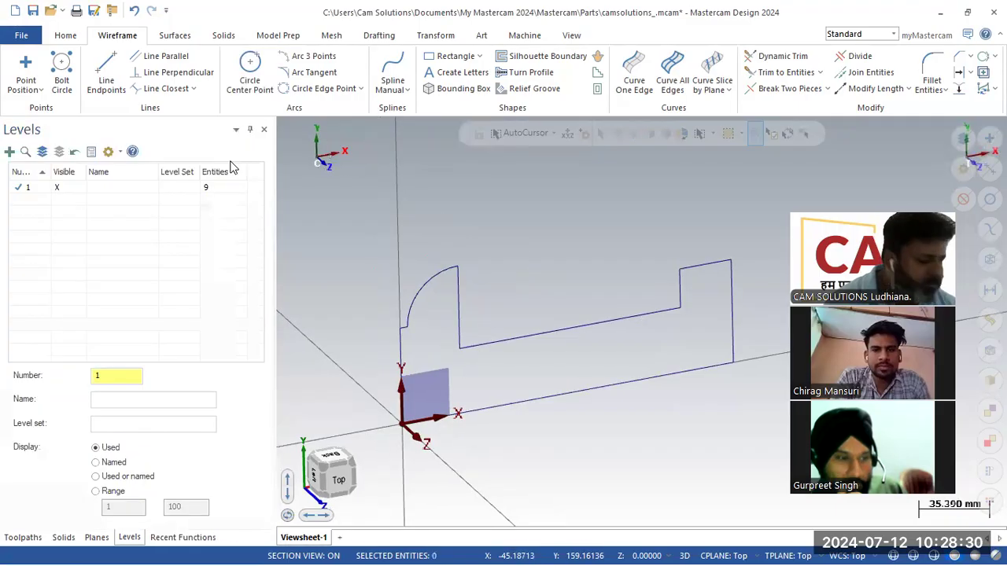
- Make level 2 the working level
key("alt+Tab")
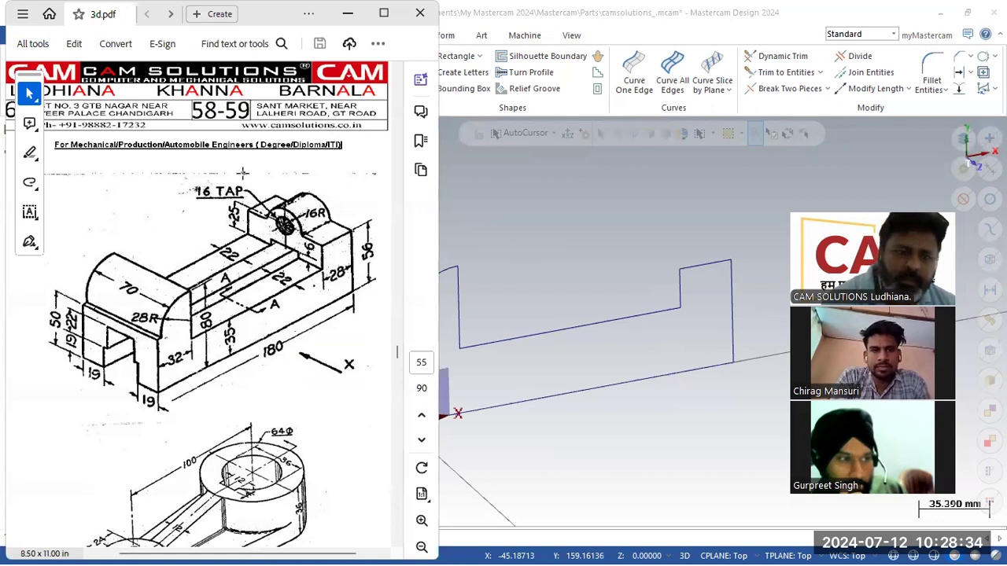
left_click(503, 226)
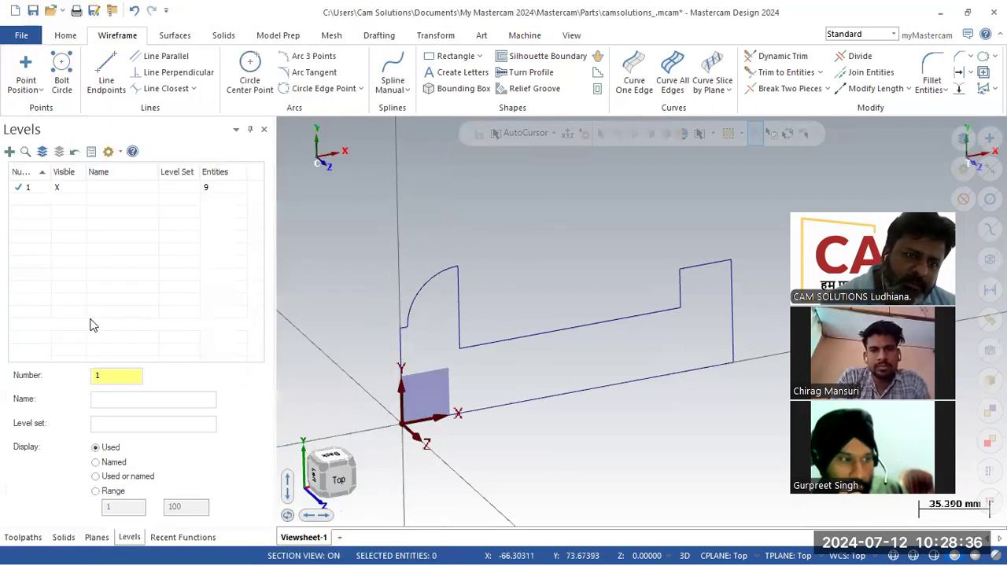
left_click(117, 376)
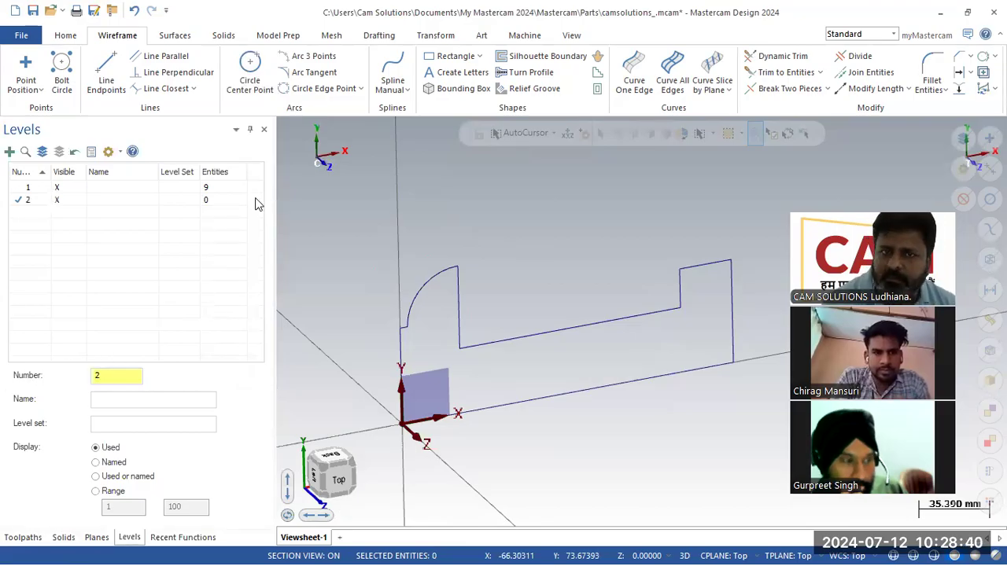
- Extrude the chained bracket profile 70 mm in the reversed direction into a solid
left_click(217, 37)
left_click(142, 71)
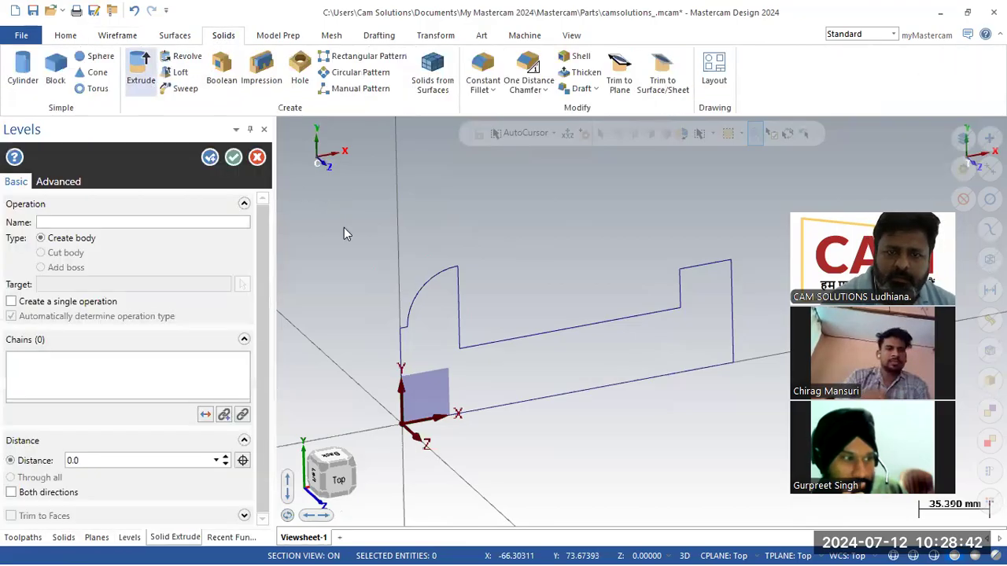
left_click(457, 333)
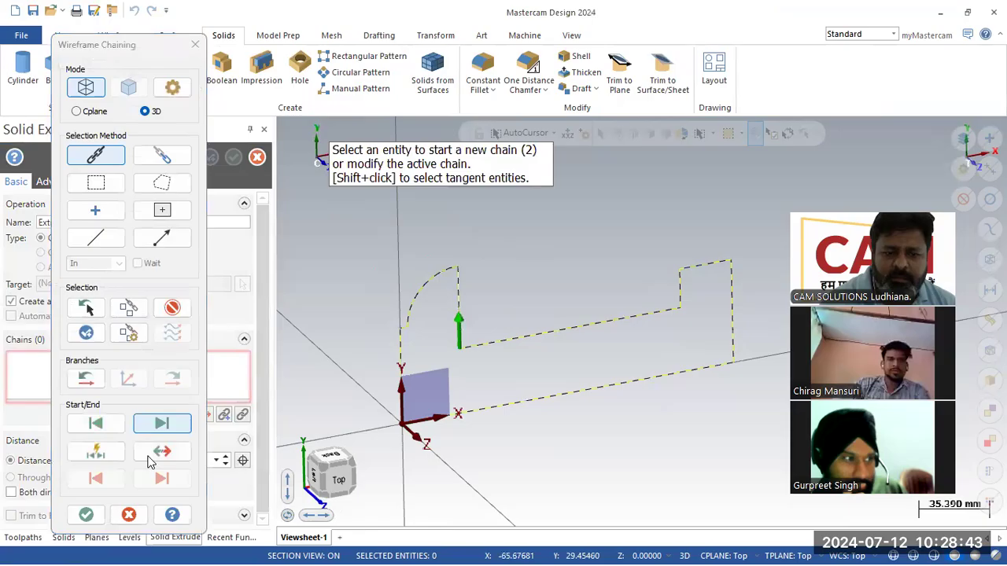
left_click(87, 514)
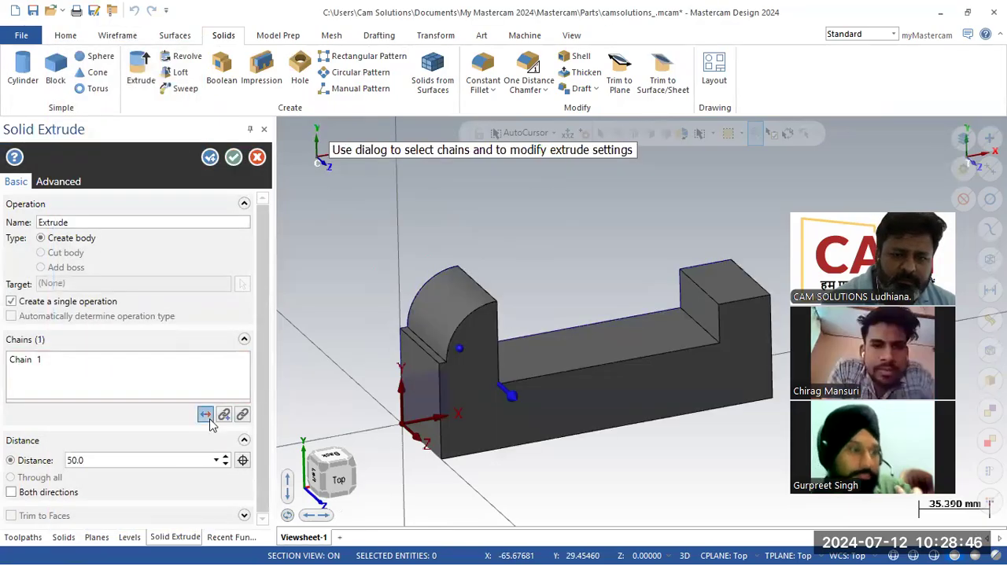
left_click(207, 419)
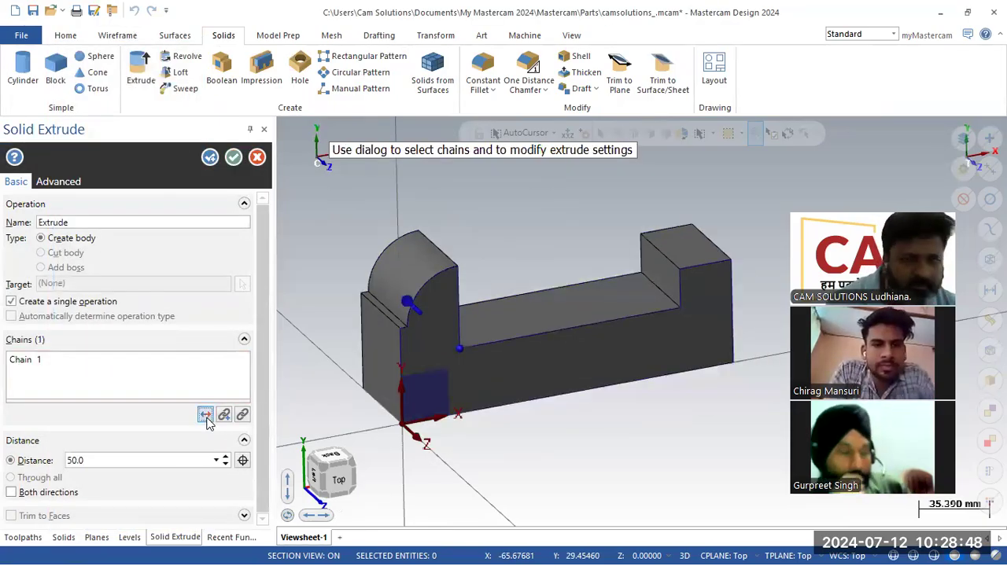
key("alt+Tab")
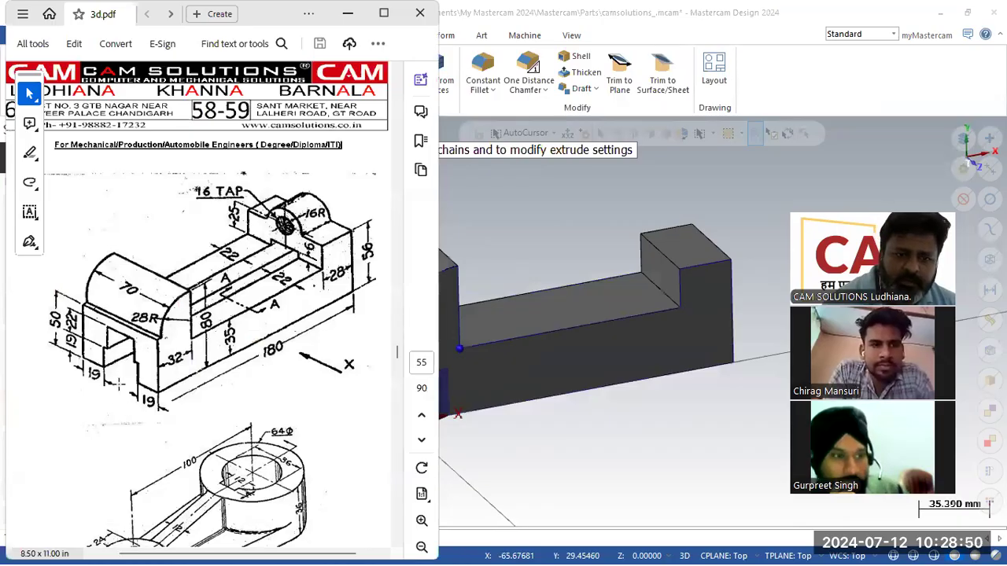
left_click(348, 13)
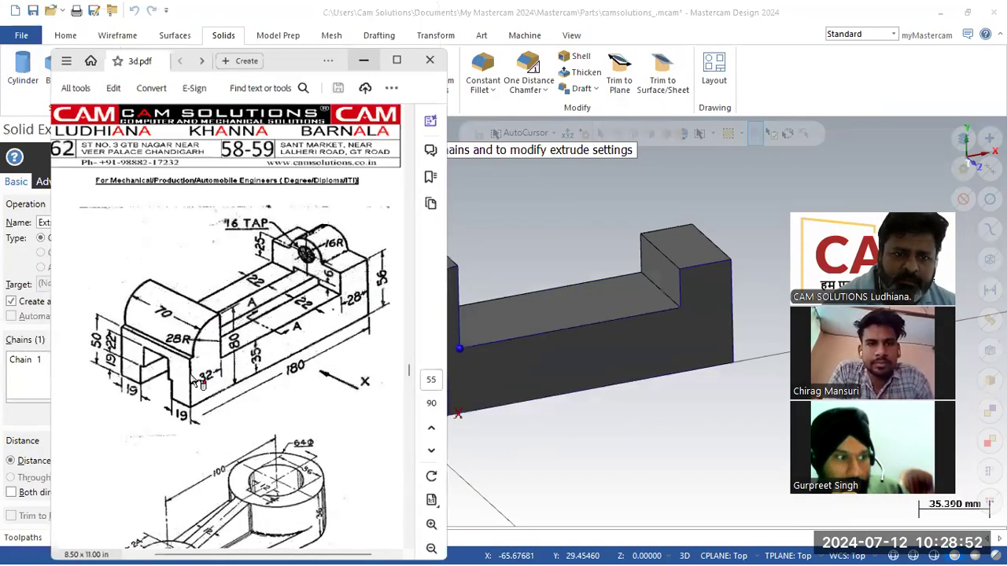
double_click(166, 458)
type("70")
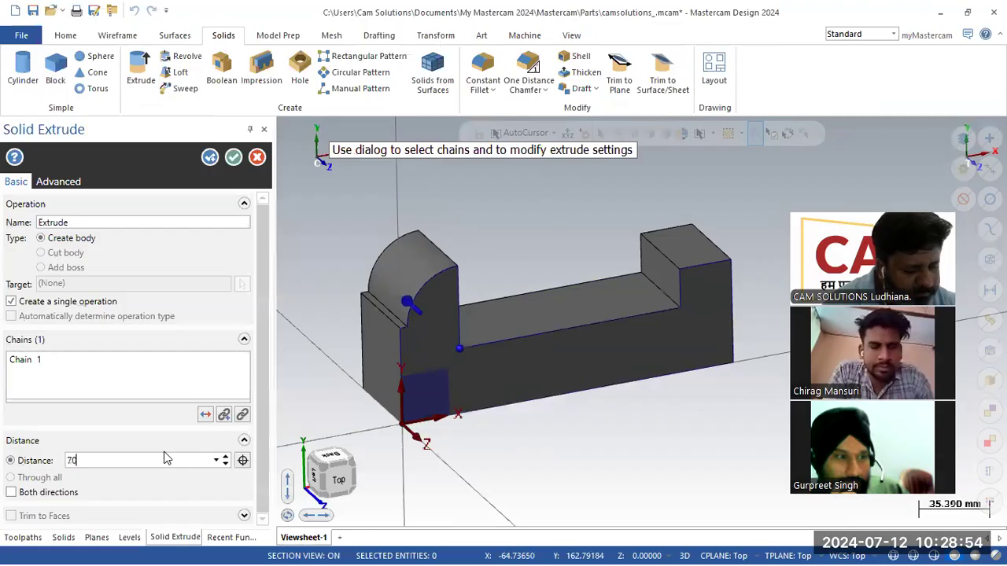
key("Return")
left_click(235, 159)
mouse_move(370, 233)
middle_mouse_down()
mouse_move(412, 229)
mouse_move(397, 238)
mouse_move(373, 164)
mouse_move(365, 205)
middle_mouse_up()
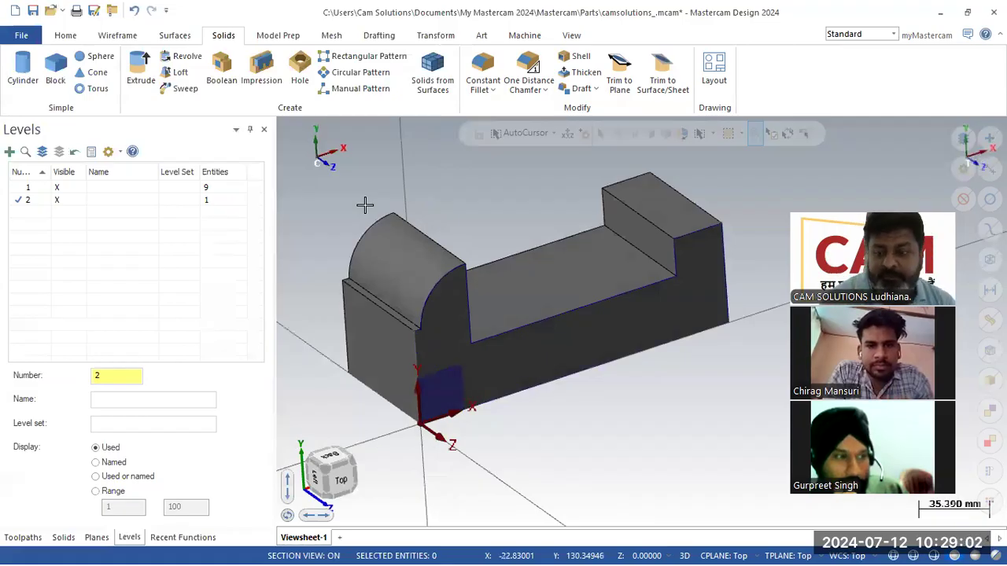
- Turn off level 1's wireframe outline and compare the bracket solid with the PDF drawing
left_click(58, 189)
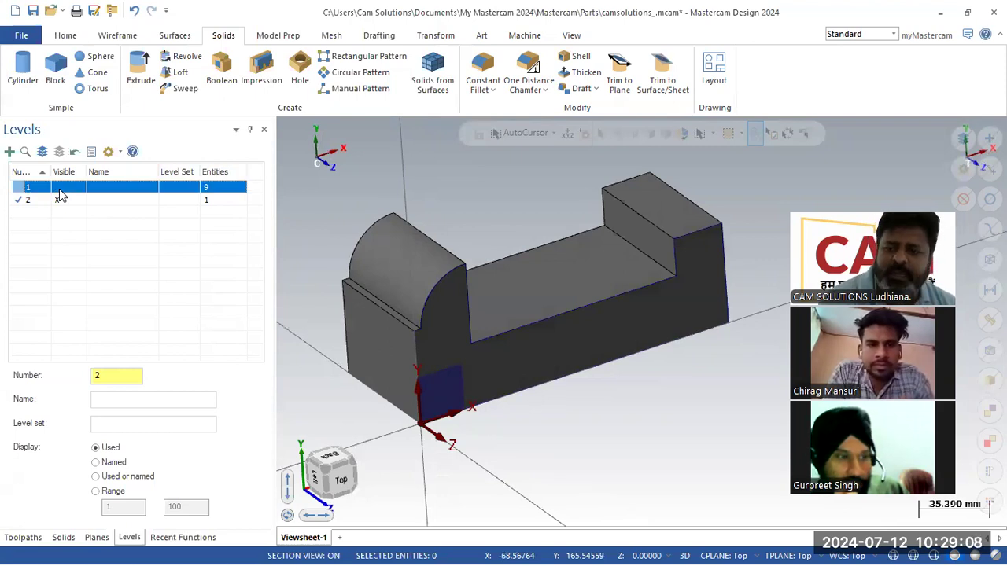
mouse_move(316, 198)
middle_mouse_down()
mouse_move(333, 200)
mouse_move(324, 195)
middle_mouse_up()
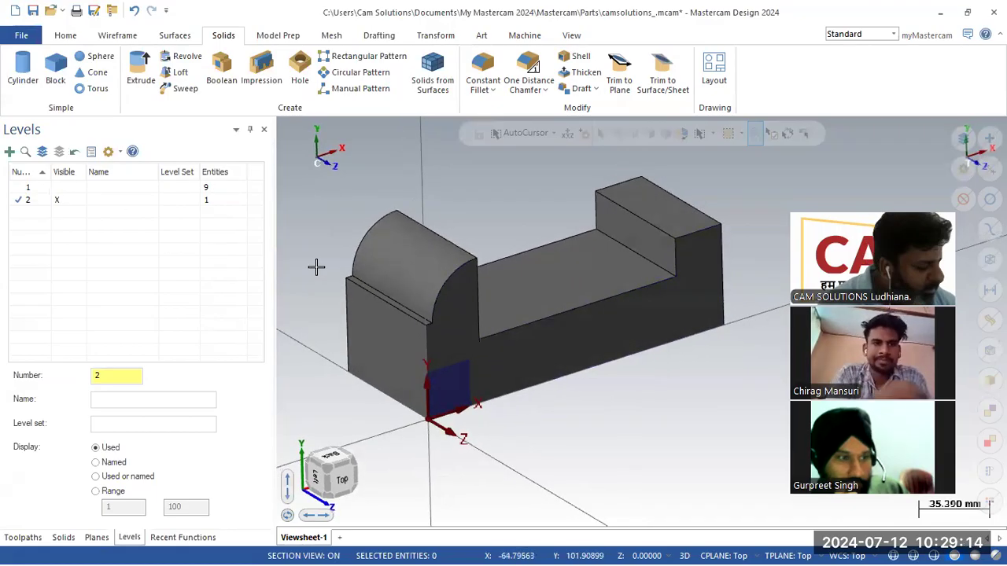
key("alt+Tab")
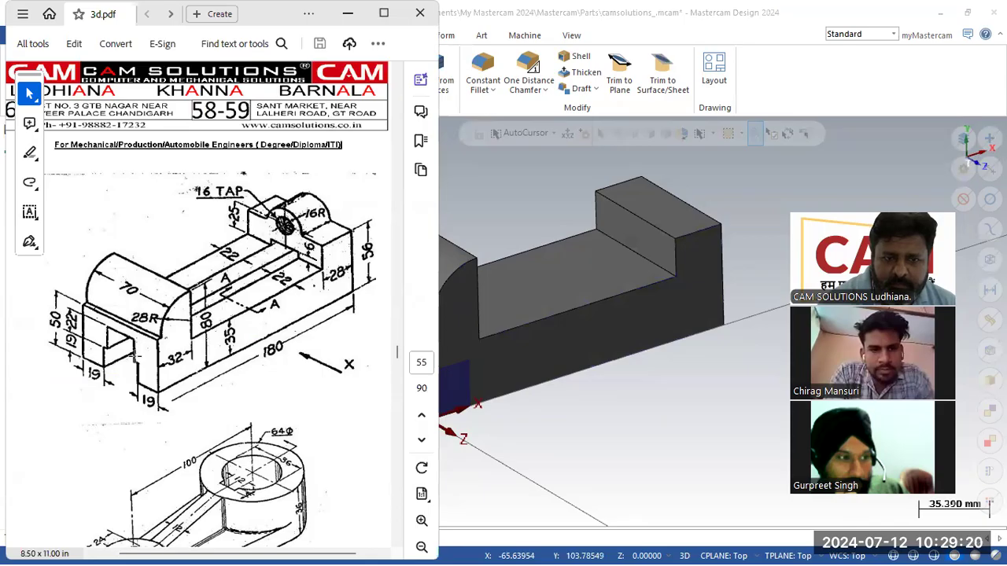
left_click(493, 209)
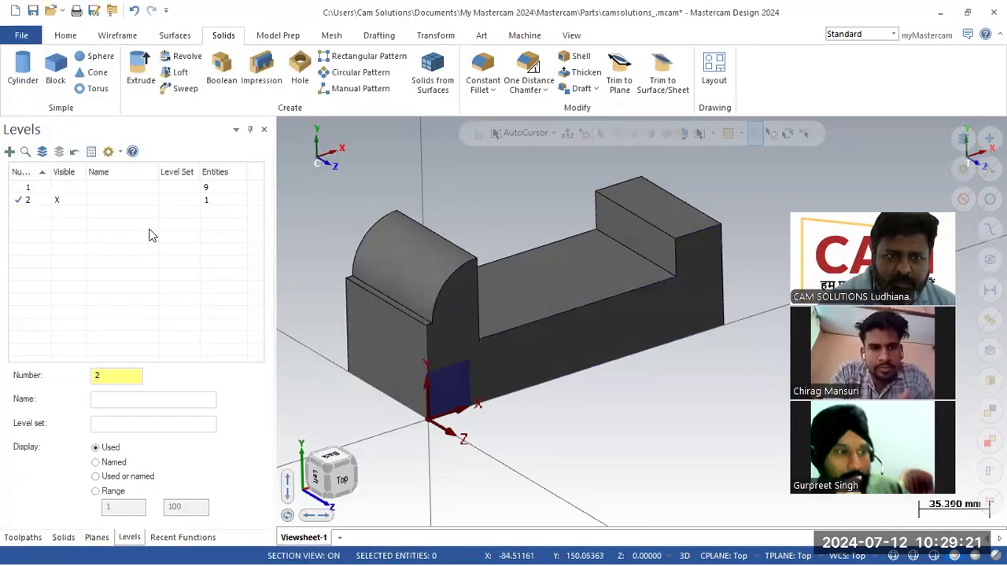
- Create a new plane from the bracket's flat left end face and accept its orientation
left_click(107, 538)
left_click(11, 154)
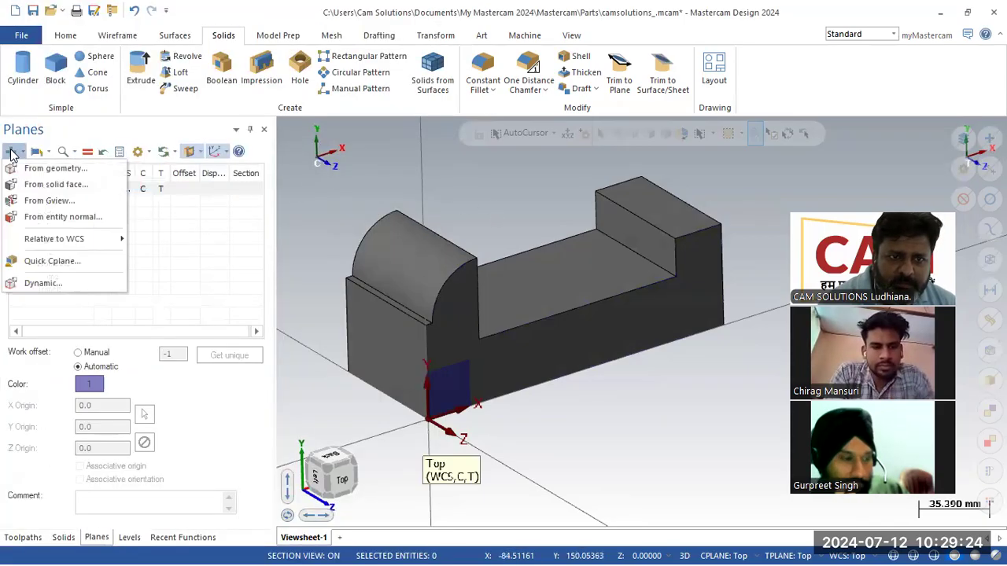
left_click(35, 190)
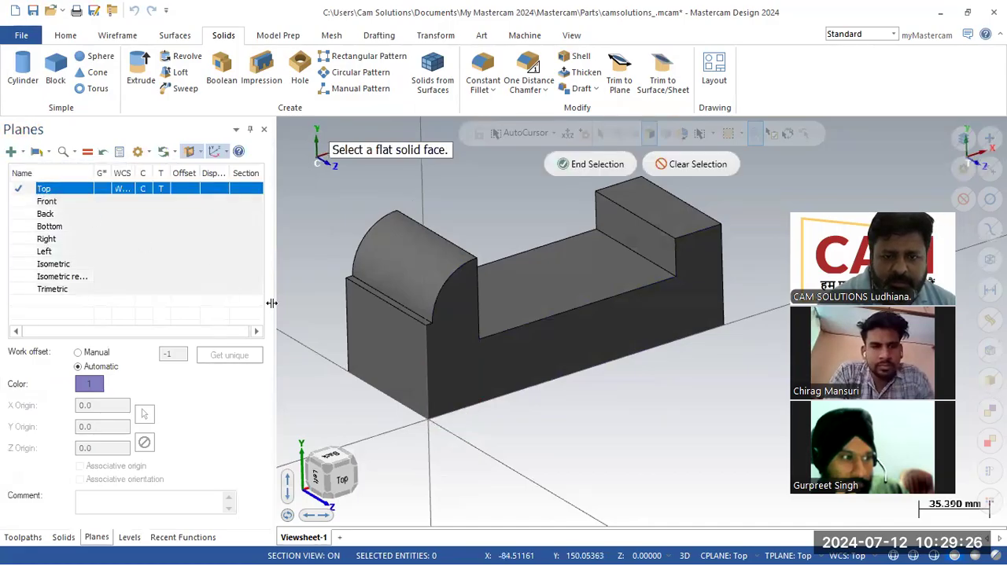
left_click(386, 346)
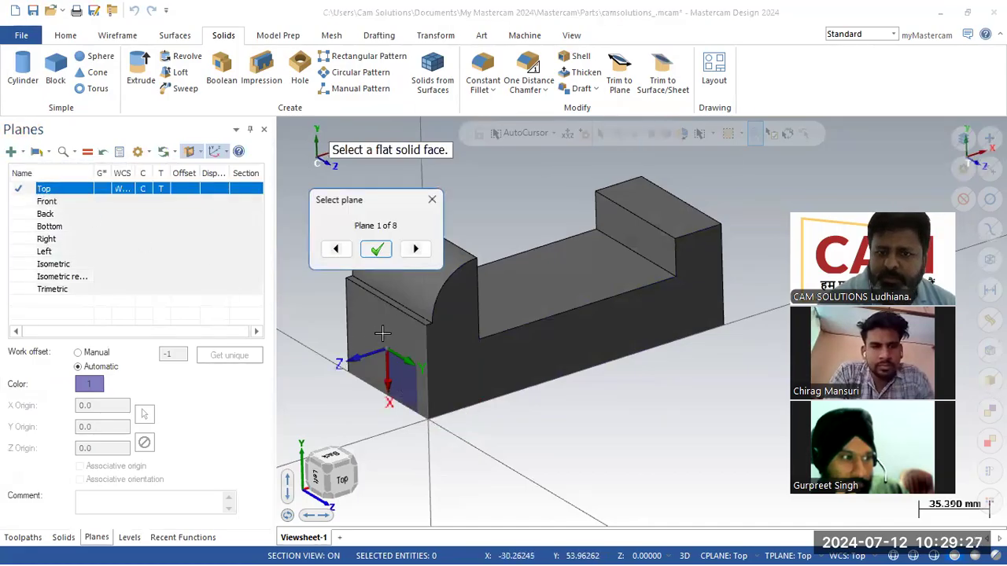
left_click(415, 250)
left_click(385, 252)
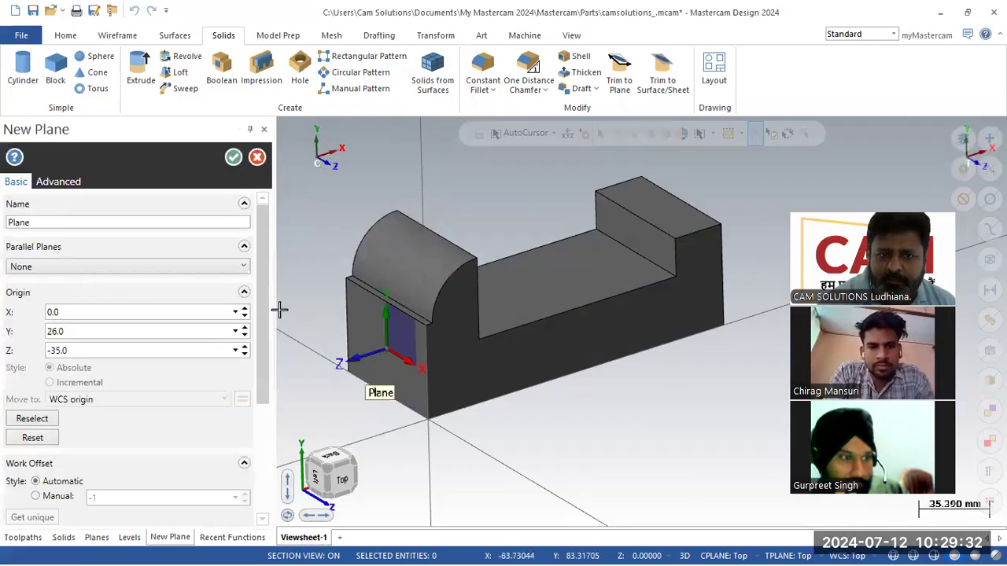
- Name the new plane s1, confirm it, and orbit toward the front face
scroll(135, 411, "down", 3)
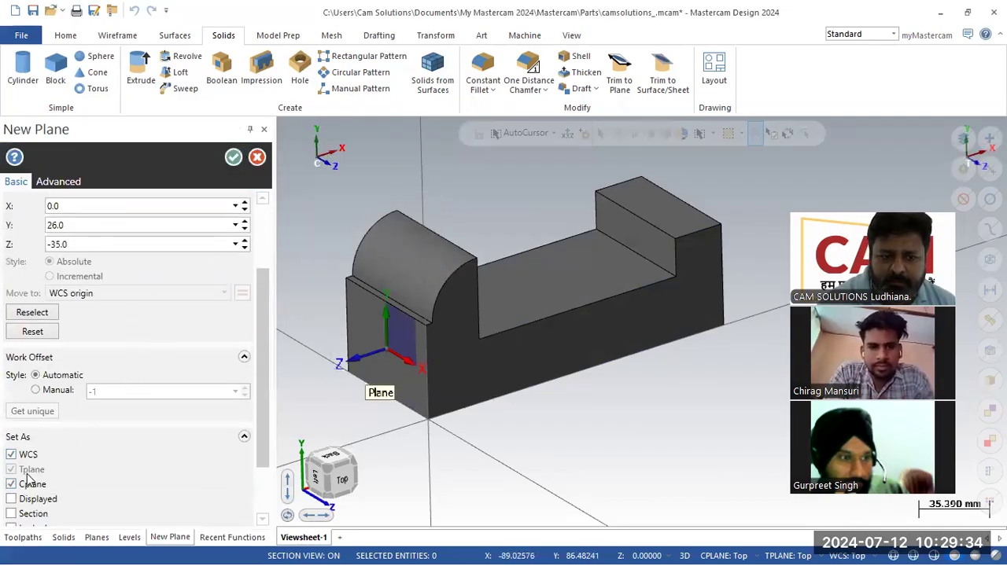
scroll(88, 327, "up", 3)
double_click(55, 220)
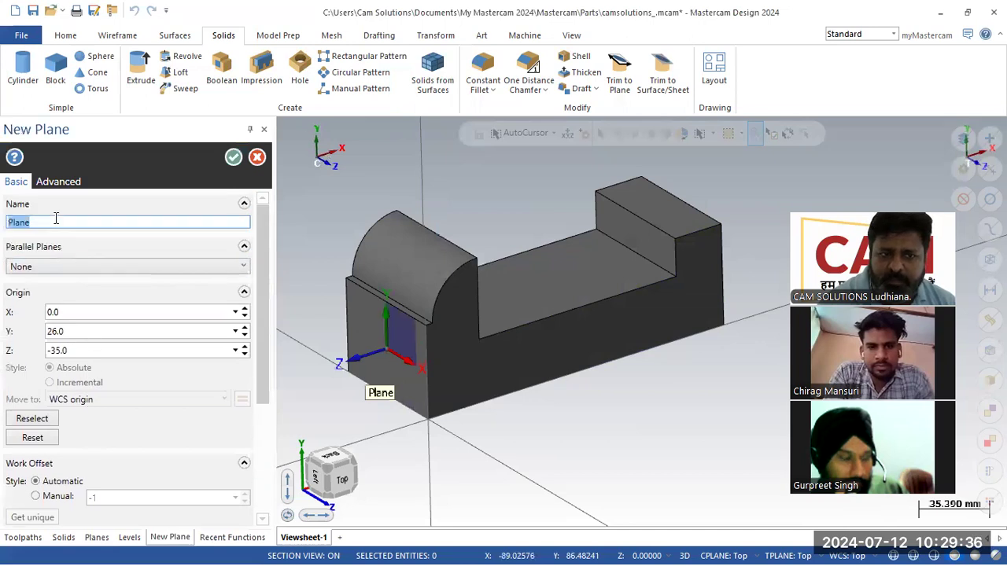
type("s1")
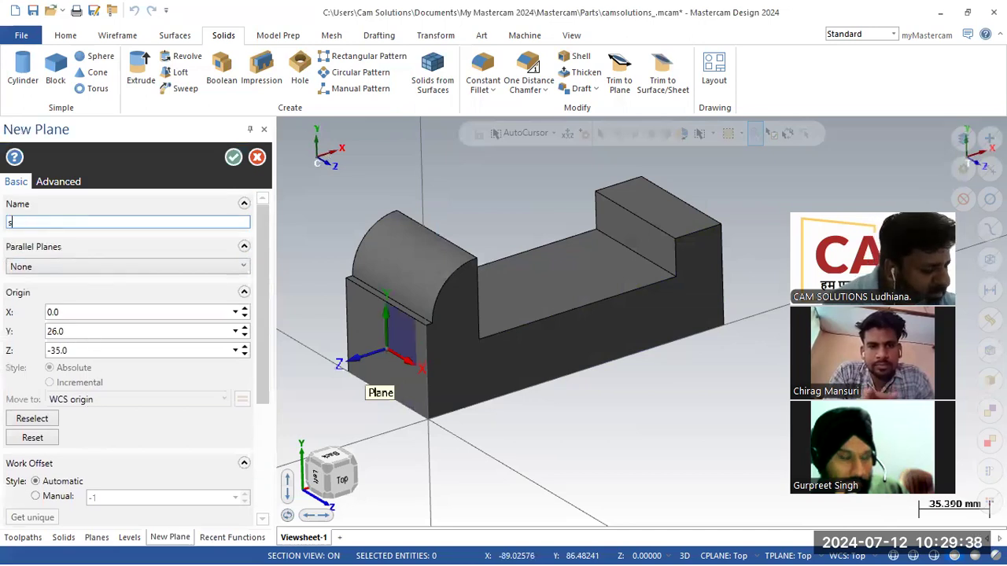
left_click(232, 157)
mouse_move(499, 187)
middle_mouse_down()
mouse_move(364, 303)
mouse_move(396, 267)
mouse_move(434, 308)
mouse_move(421, 299)
middle_mouse_up()
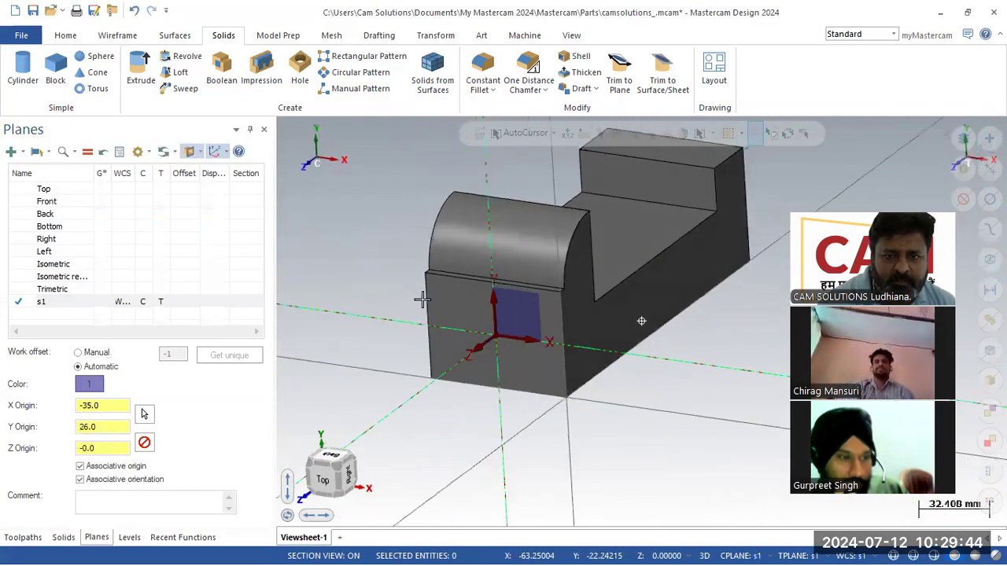
scroll(486, 303, "up", 5)
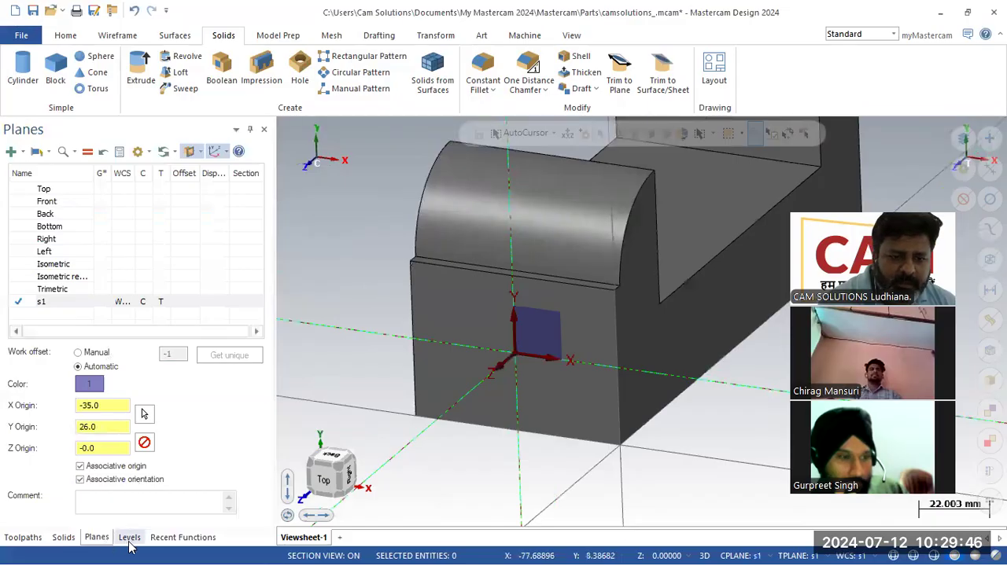
- Add level 3 in the Levels list and make it the working level
left_click(129, 537)
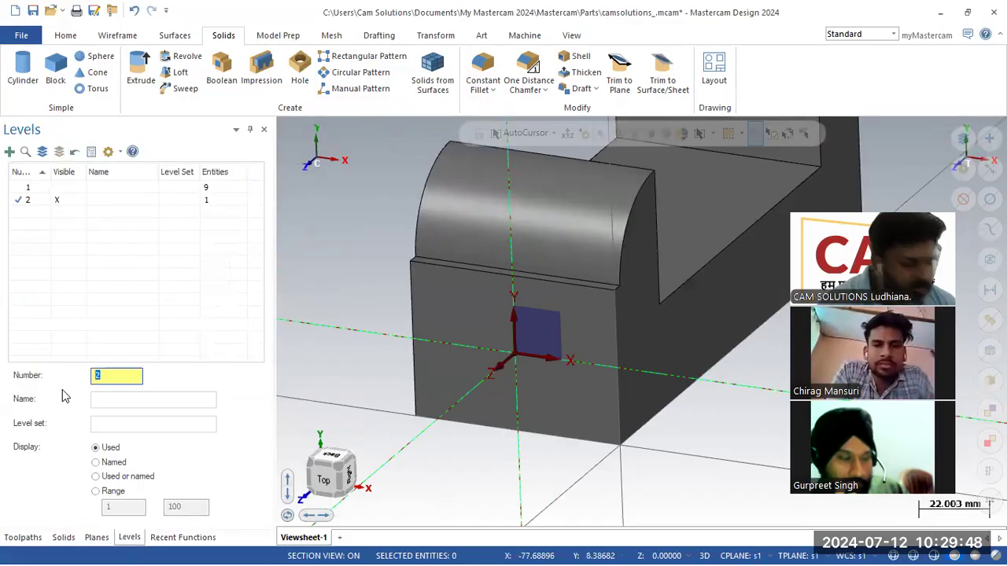
type("3")
key("Return")
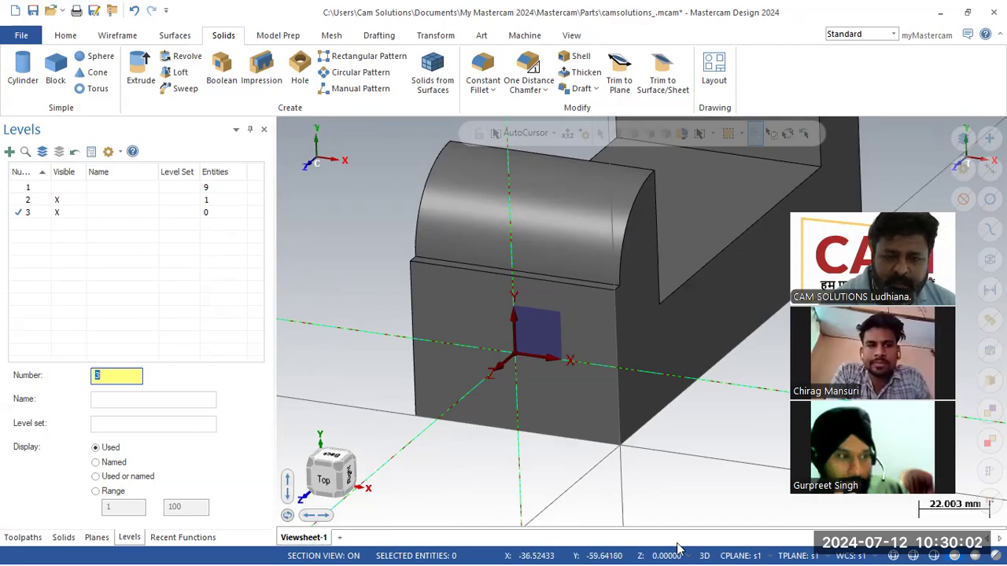
- Check the PDF drawing, then return to Mastercam's wireframe tools
key("alt+Tab")
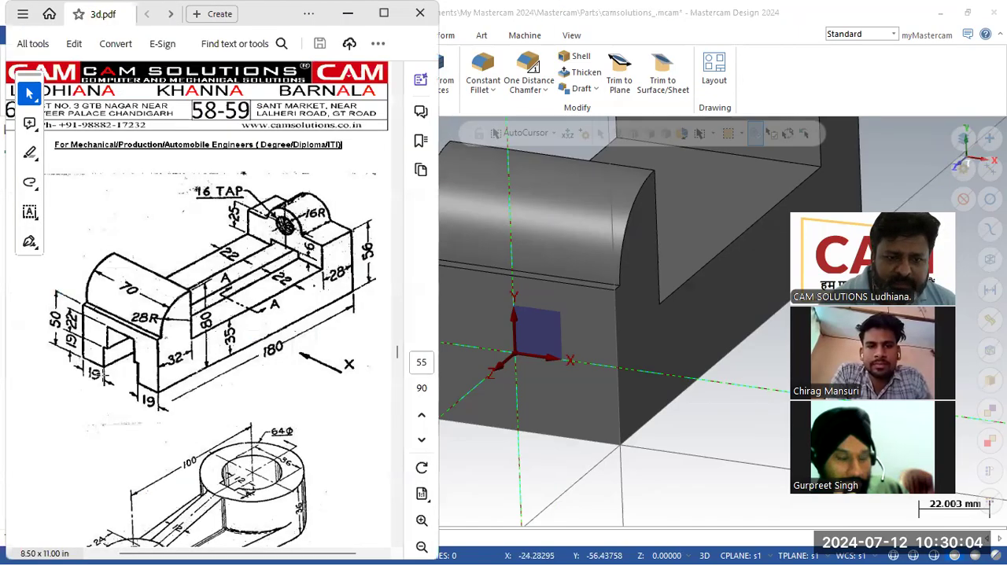
left_click(745, 319)
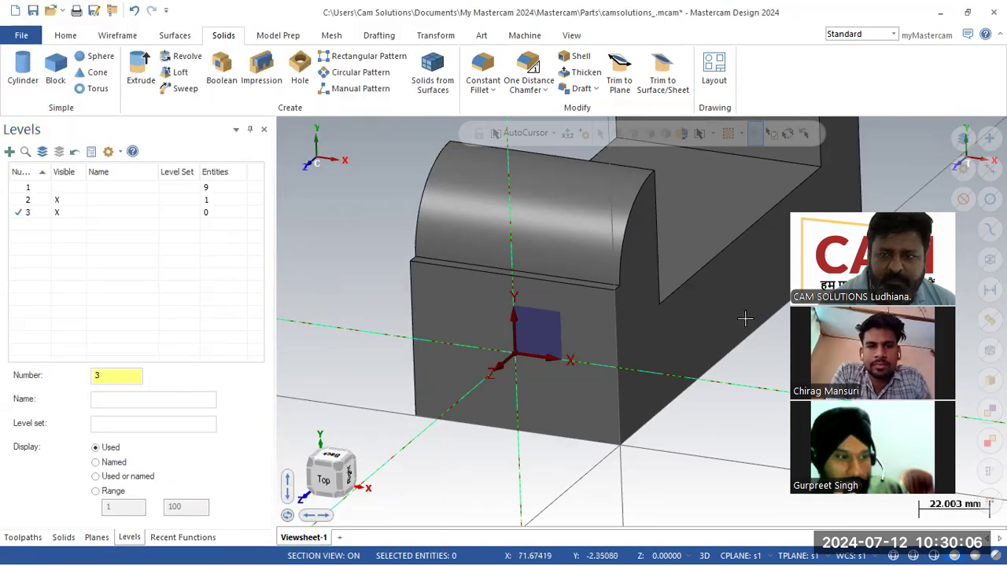
left_click(117, 36)
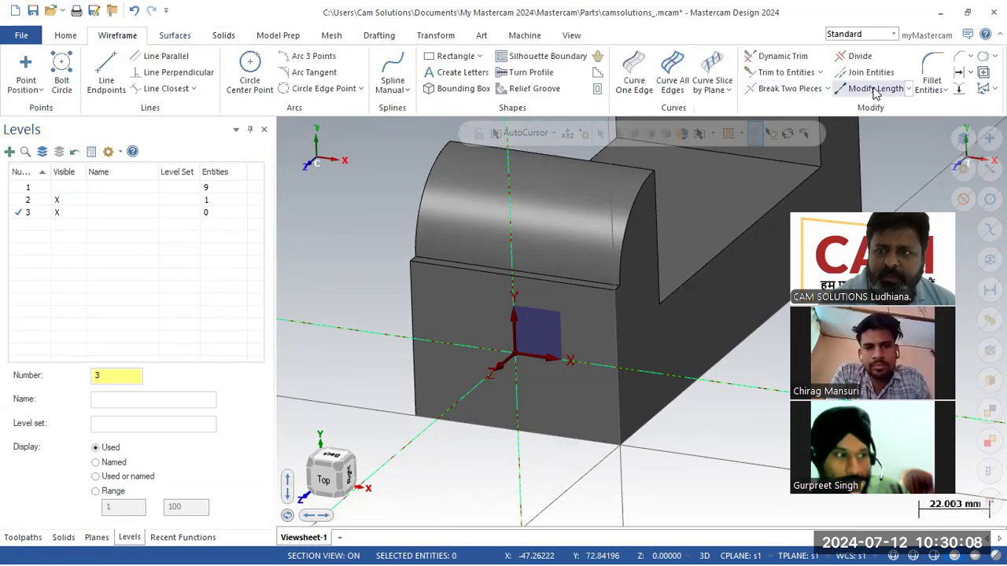
- Offset the front face's left and right edges inward by 19 mm
left_click(957, 72)
type("19")
key("Return")
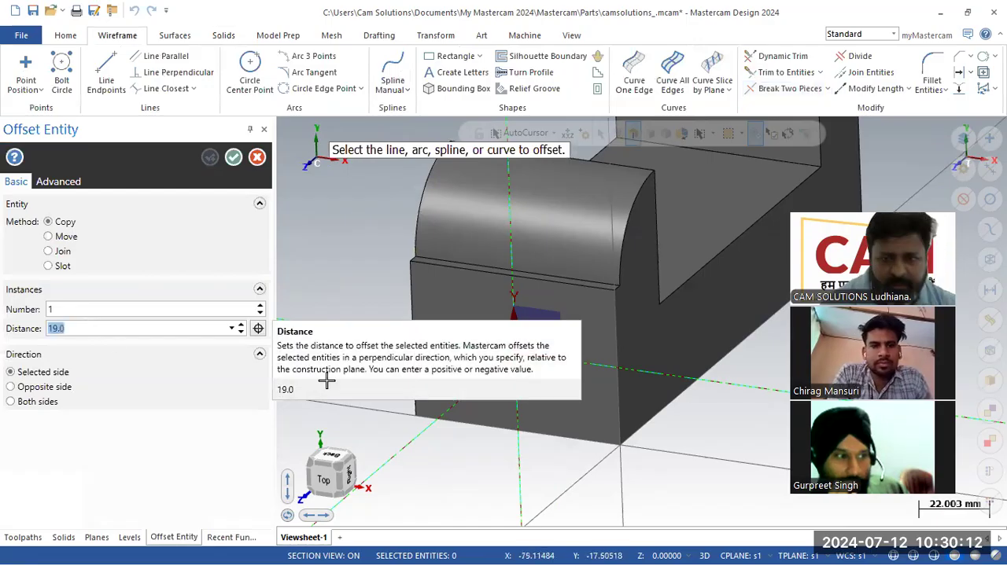
left_click(415, 325)
left_click(615, 402)
left_click(618, 394)
left_click(579, 391)
left_click(233, 158)
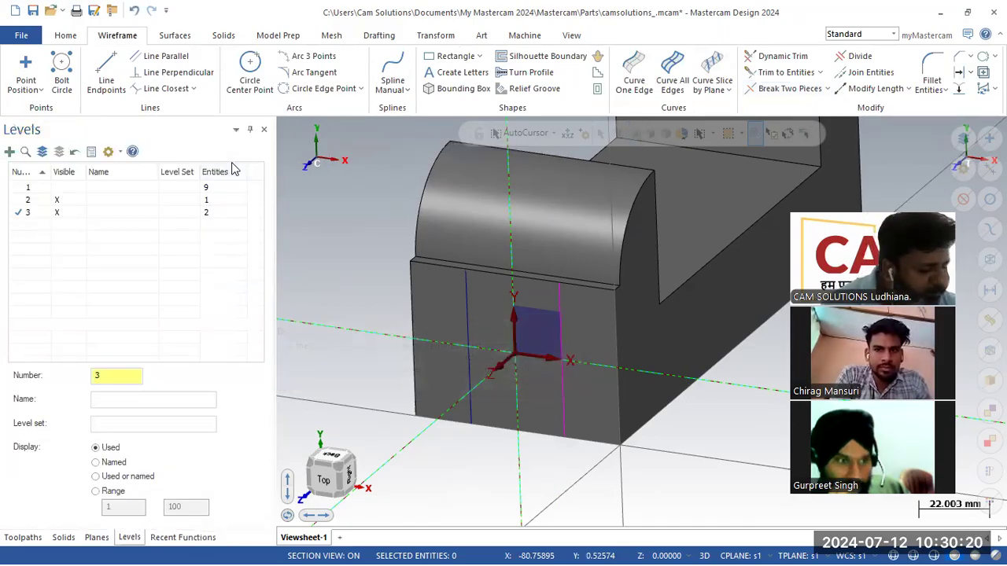
- Offset the bottom edge up 19 mm, then offset that line another 22 mm upward
key("alt+Tab")
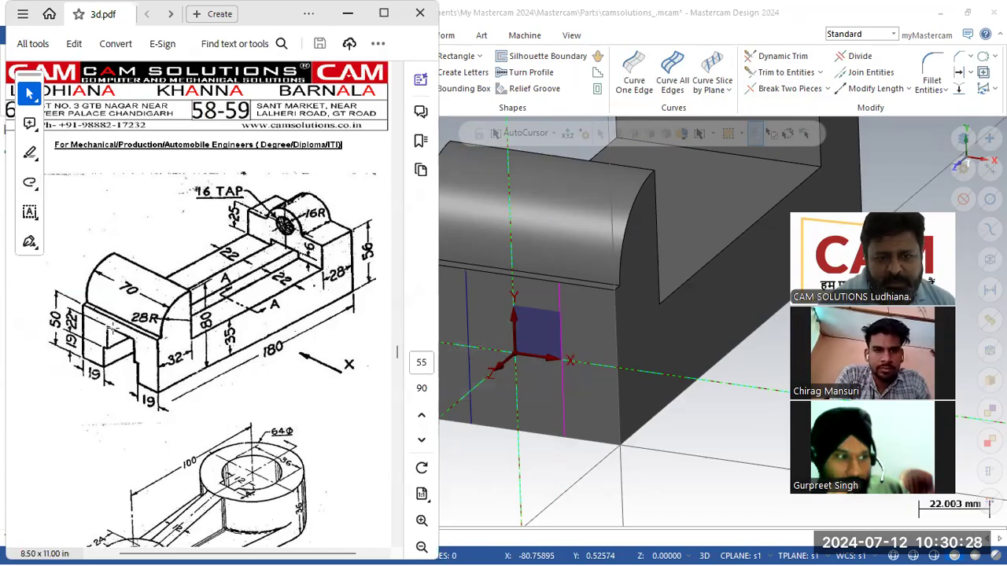
left_click(717, 471)
left_click(954, 75)
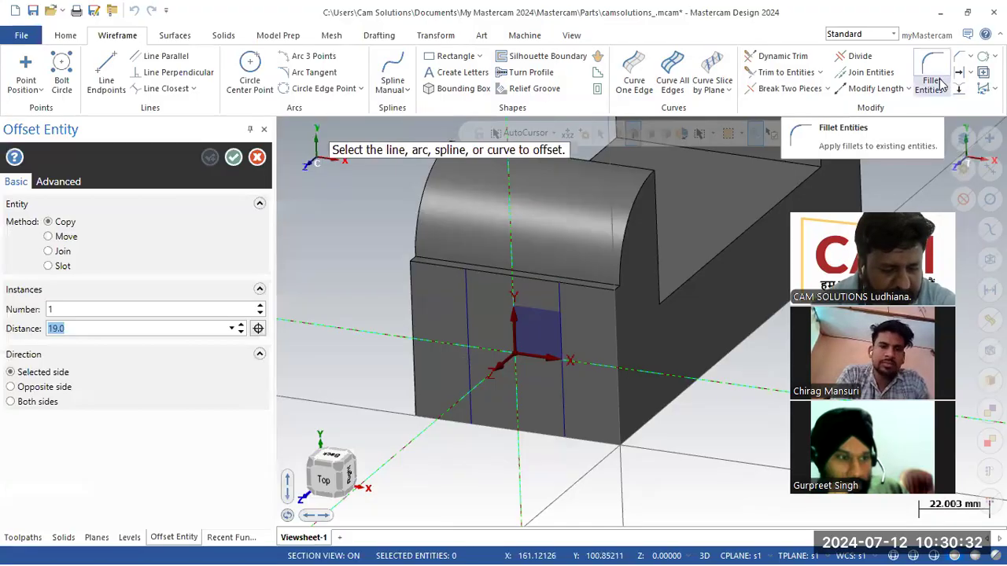
left_click(504, 433)
left_click(429, 366)
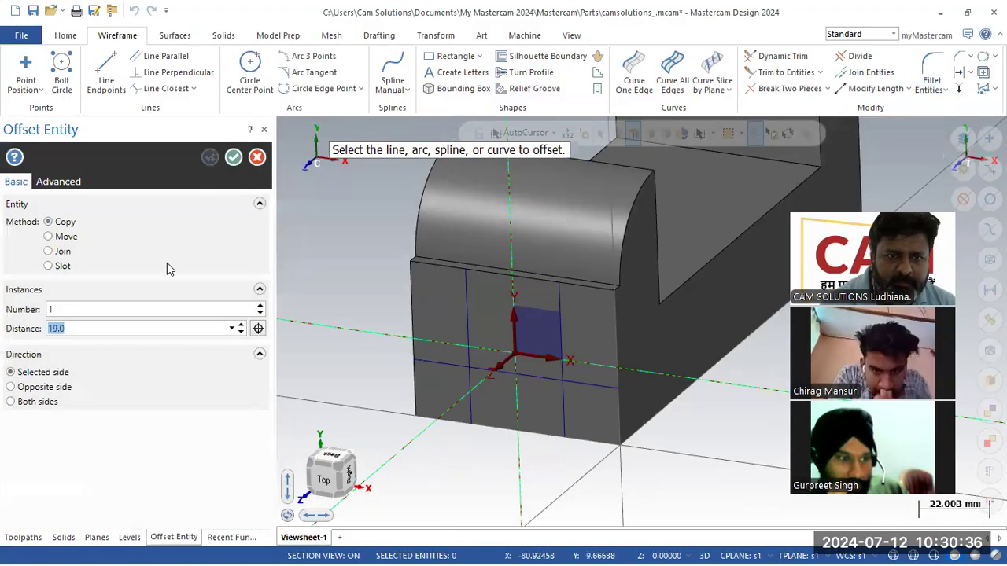
type("22")
key("Return")
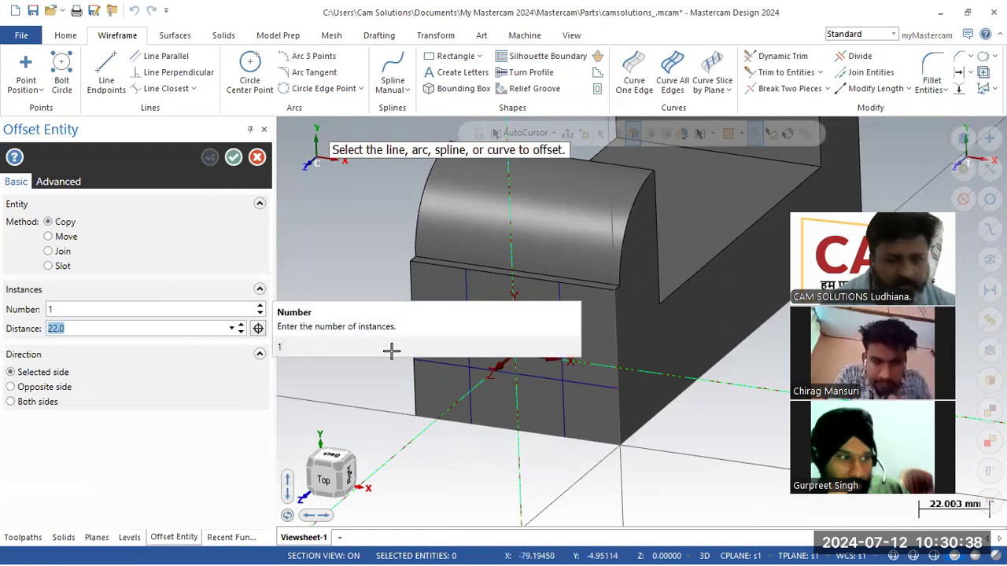
left_click(482, 371)
left_click(488, 346)
left_click(234, 157)
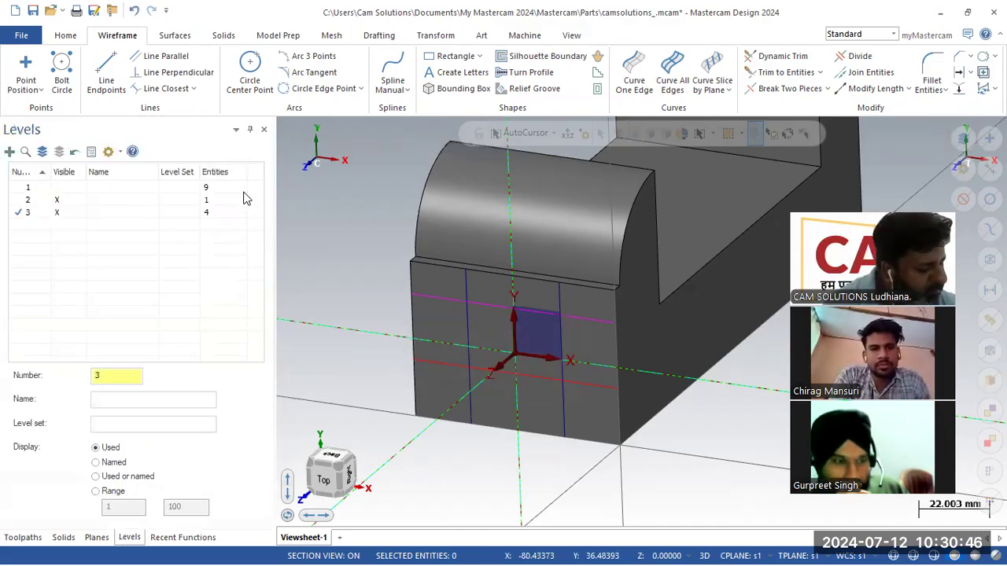
- Offset the right and left vertical edges inward by 22 mm
key("alt+Tab")
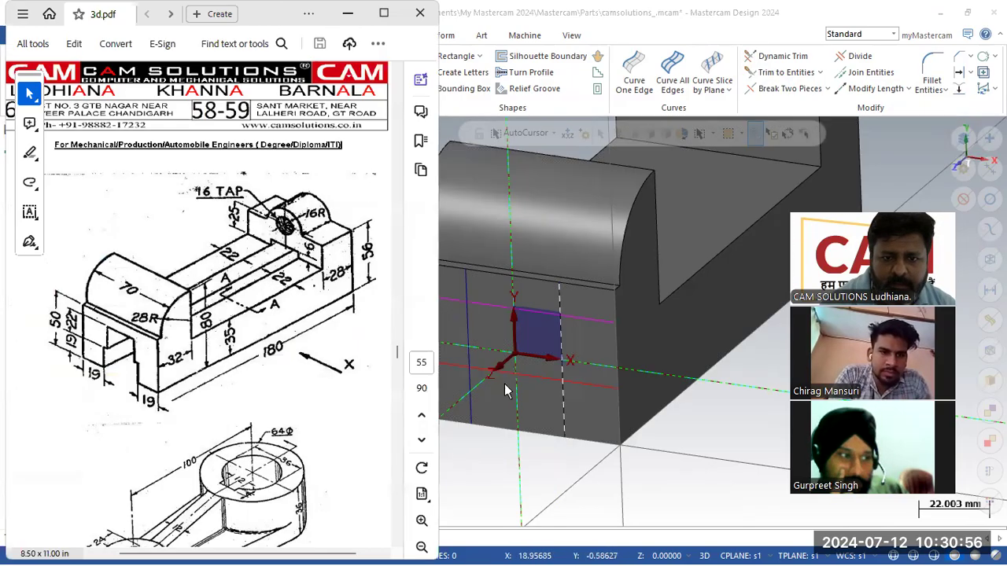
left_click(492, 466)
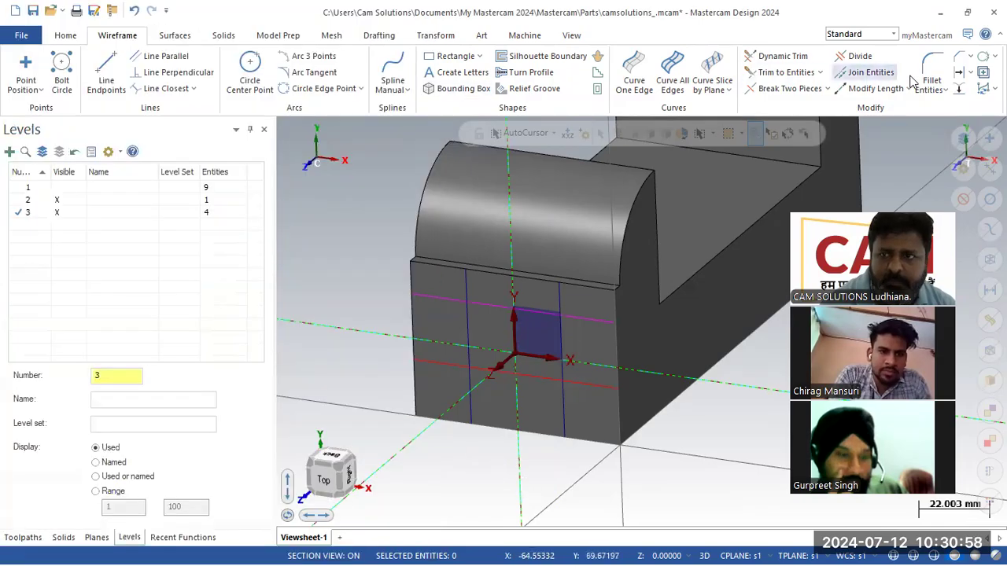
left_click(959, 71)
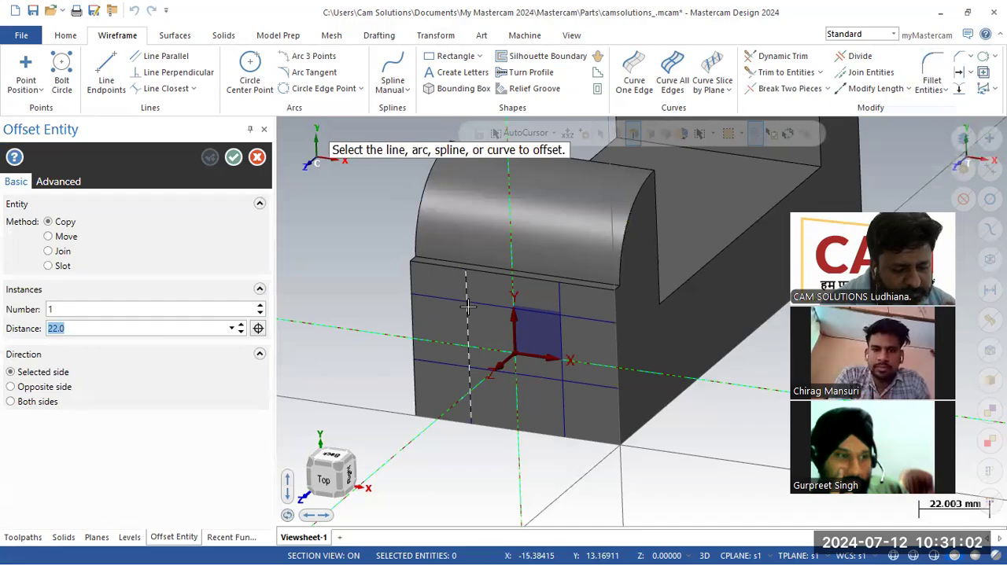
left_click(617, 356)
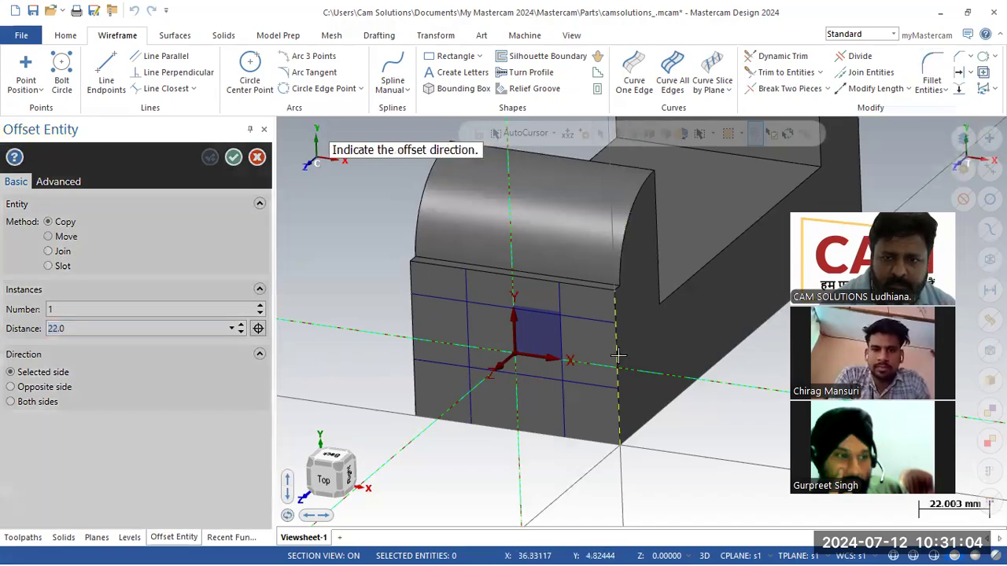
left_click(551, 370)
left_click(413, 334)
left_click(459, 332)
left_click(232, 160)
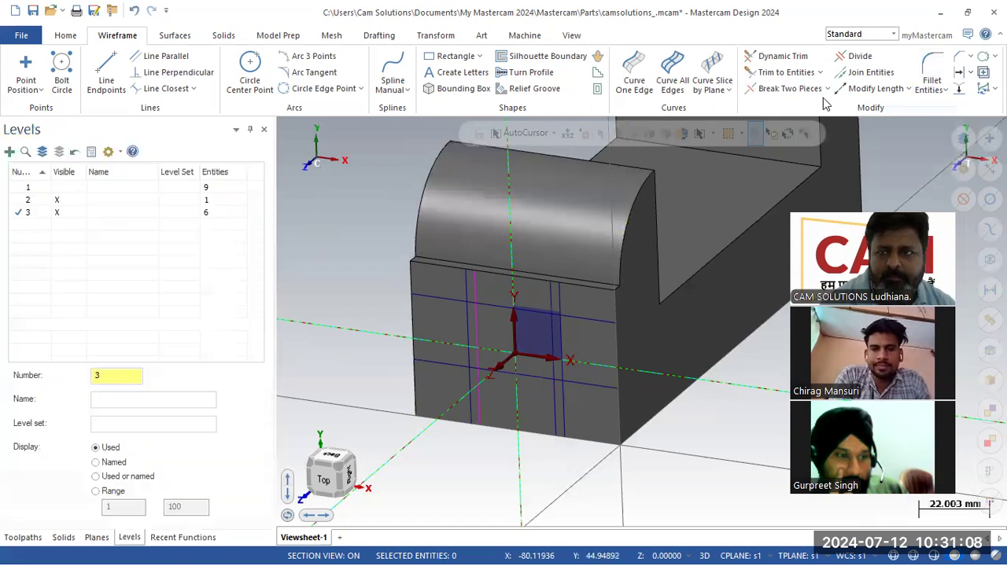
left_click(854, 56)
scroll(512, 344, "up", 1)
scroll(512, 344, "up", 1)
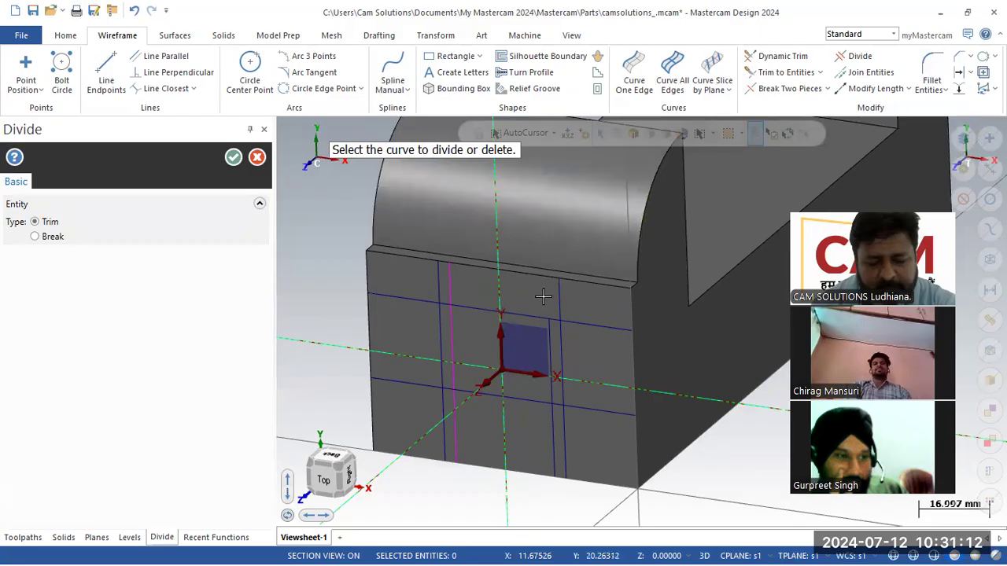
- Trim the construction grid down to the stepped slot outline, undoing two mistaken trims
left_click(571, 321)
left_click(561, 306)
left_click(591, 412)
left_click(547, 445)
left_click(516, 397)
left_click(440, 282)
left_click(403, 299)
left_click(450, 346)
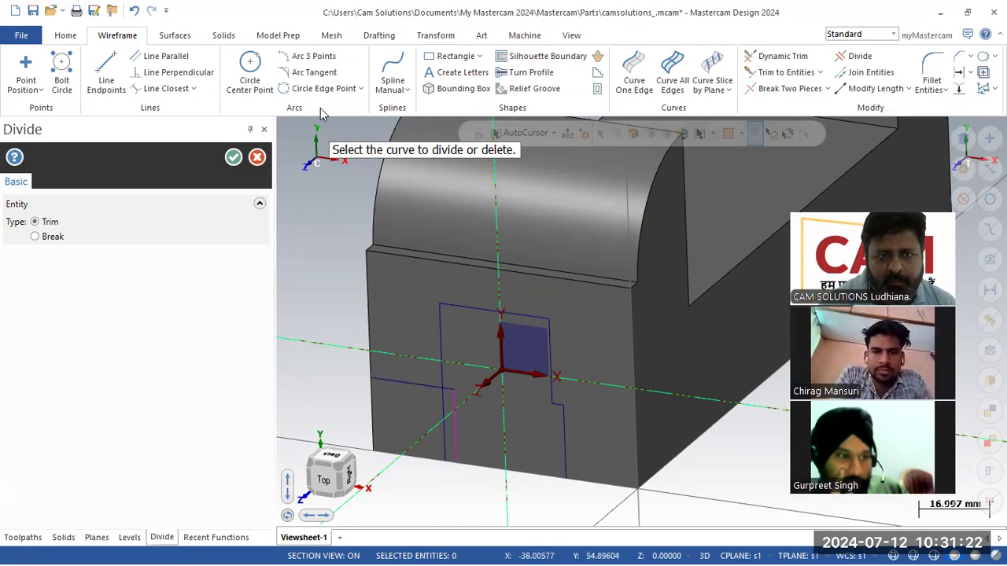
left_click(132, 11)
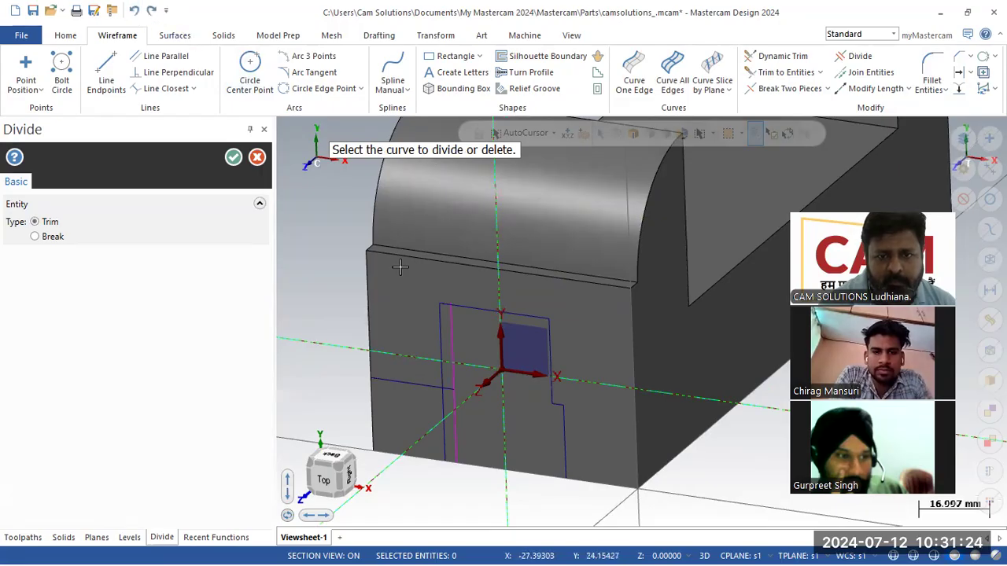
left_click(439, 317)
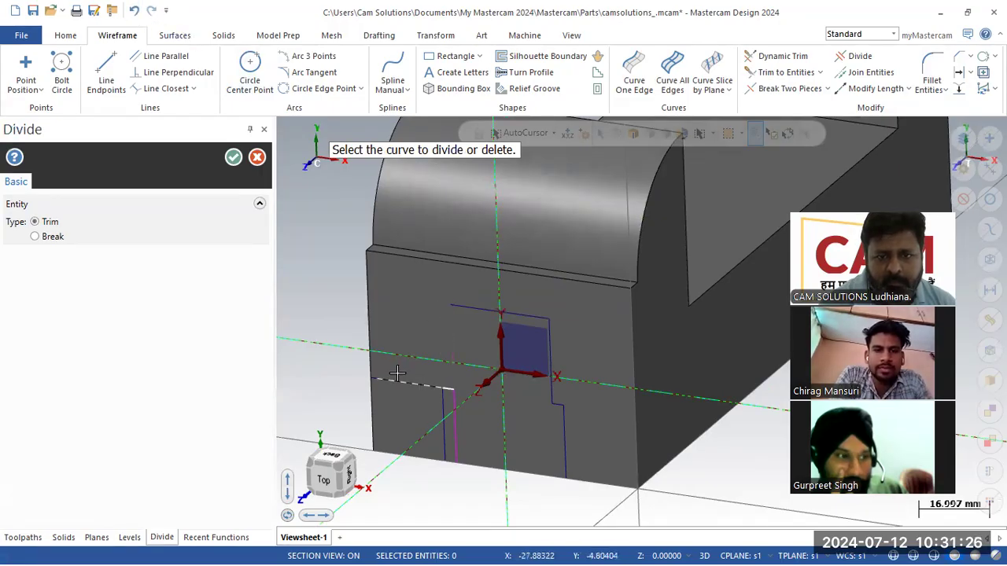
left_click(136, 10)
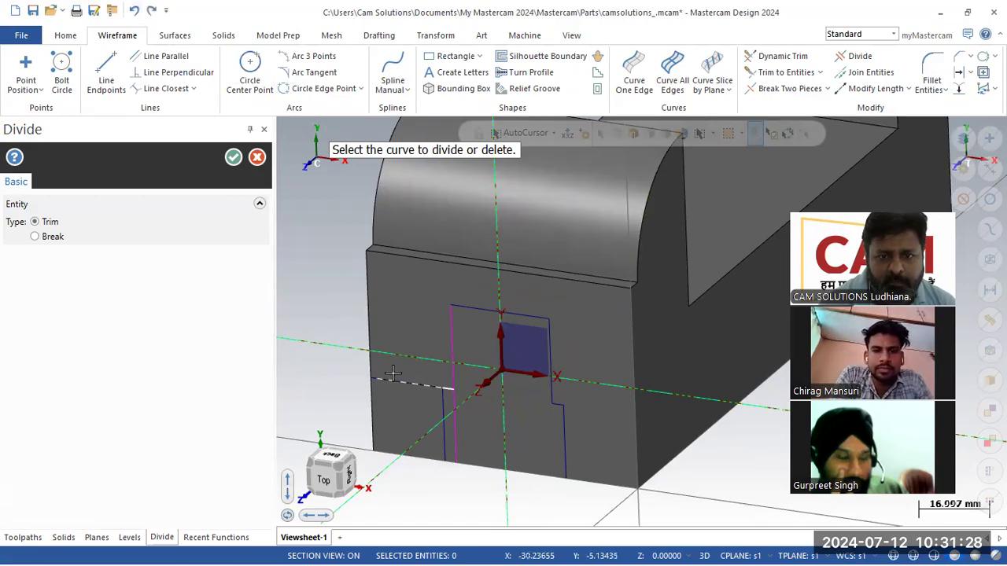
left_click(456, 431)
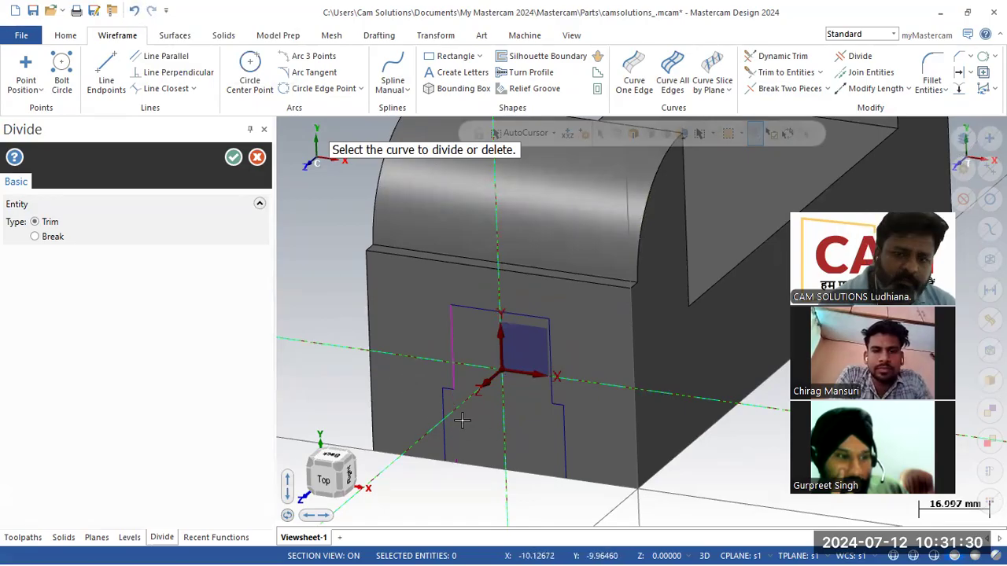
left_click(232, 157)
- Draw a line between two endpoints to close the slot outline
left_click(109, 65)
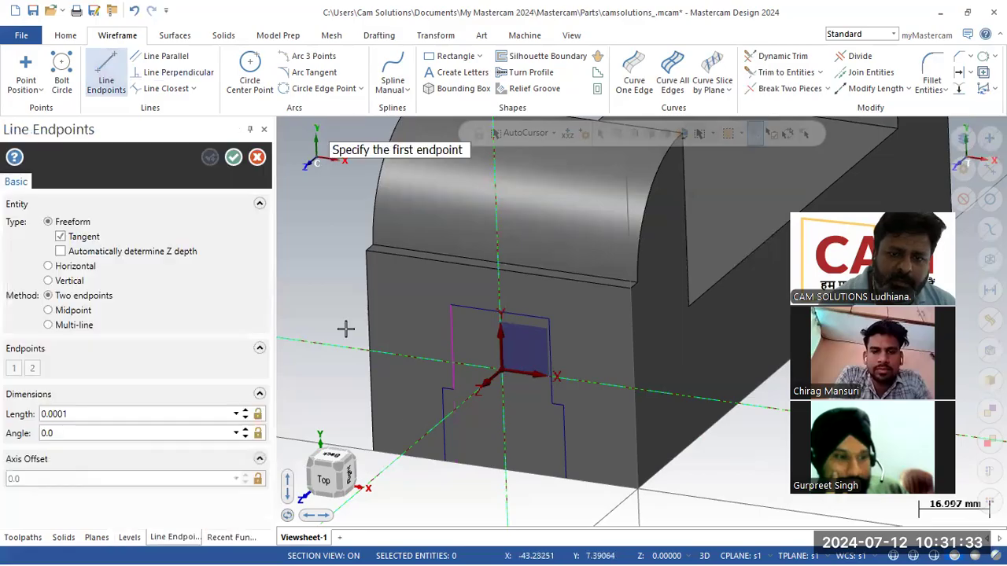
left_click(445, 462)
left_click(568, 492)
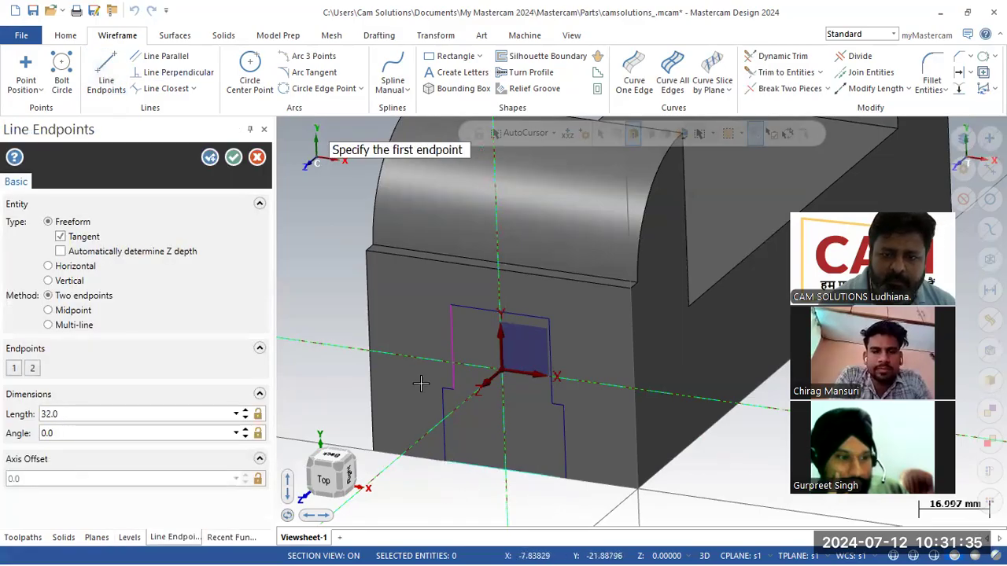
left_click(233, 158)
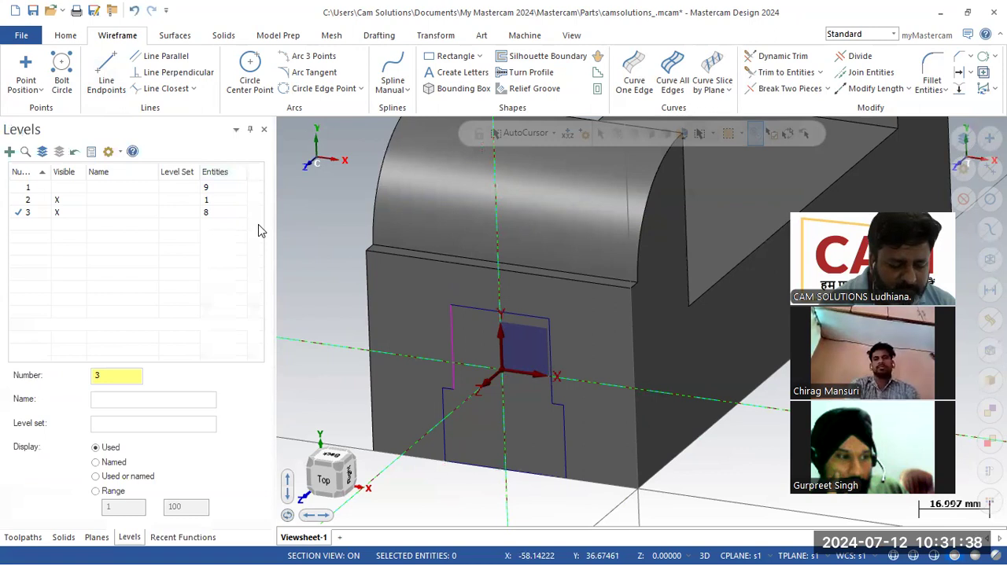
scroll(431, 294, "down", 5)
middle_click_drag(476, 272, 434, 315)
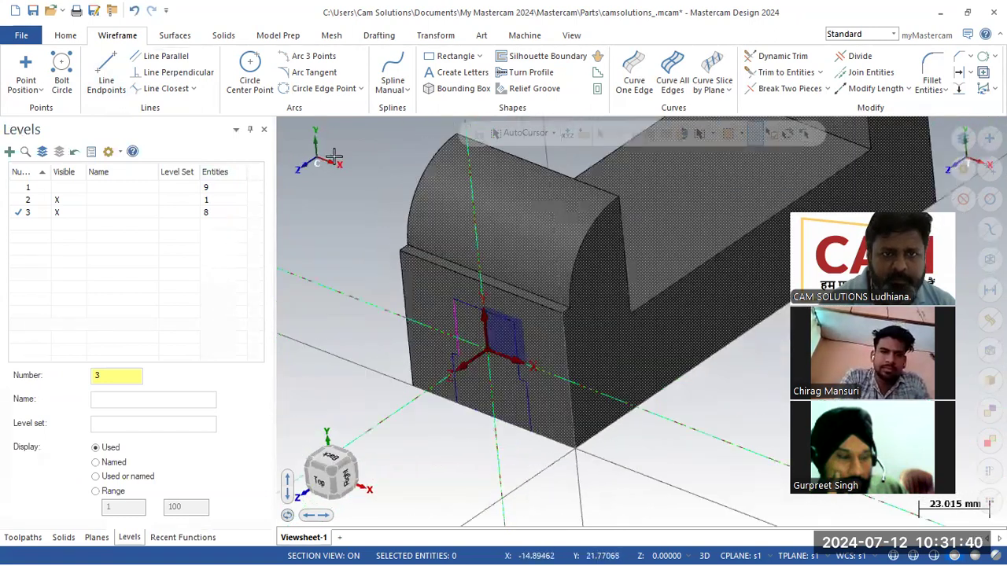
left_click(223, 36)
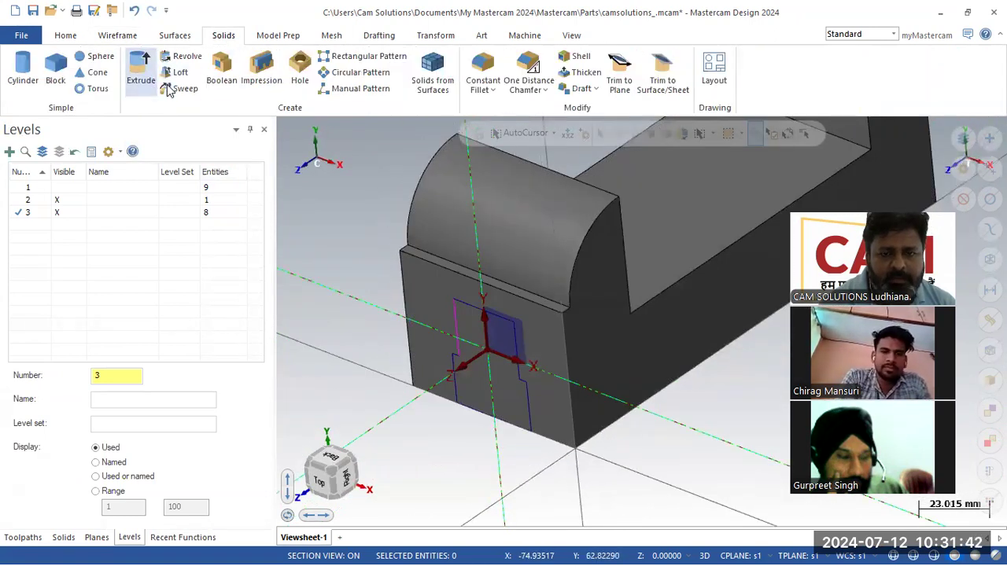
- Extrude the front-face slot chain as a Cut body set to Through all
left_click(140, 73)
left_click(460, 384)
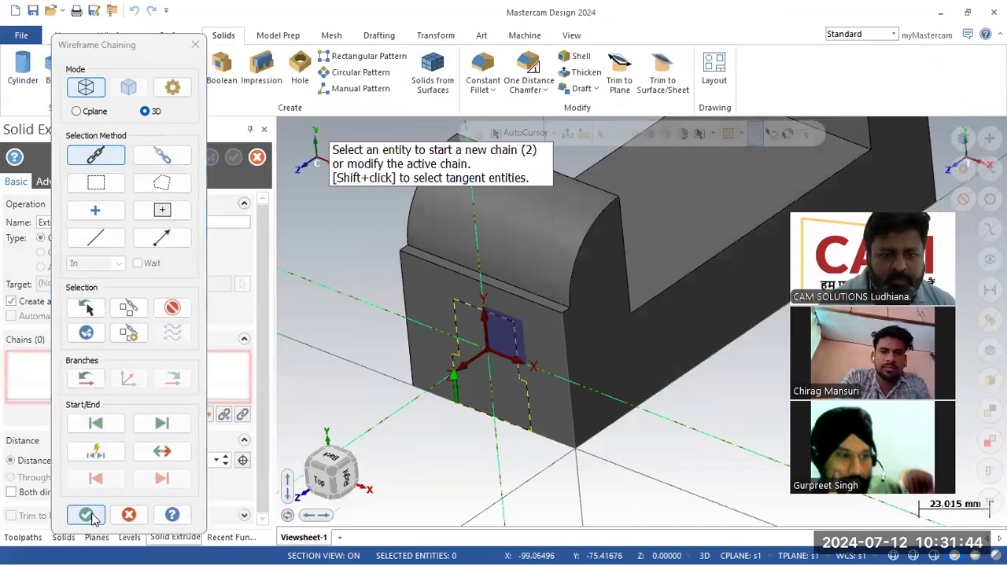
left_click(86, 515)
scroll(391, 348, "down", 2)
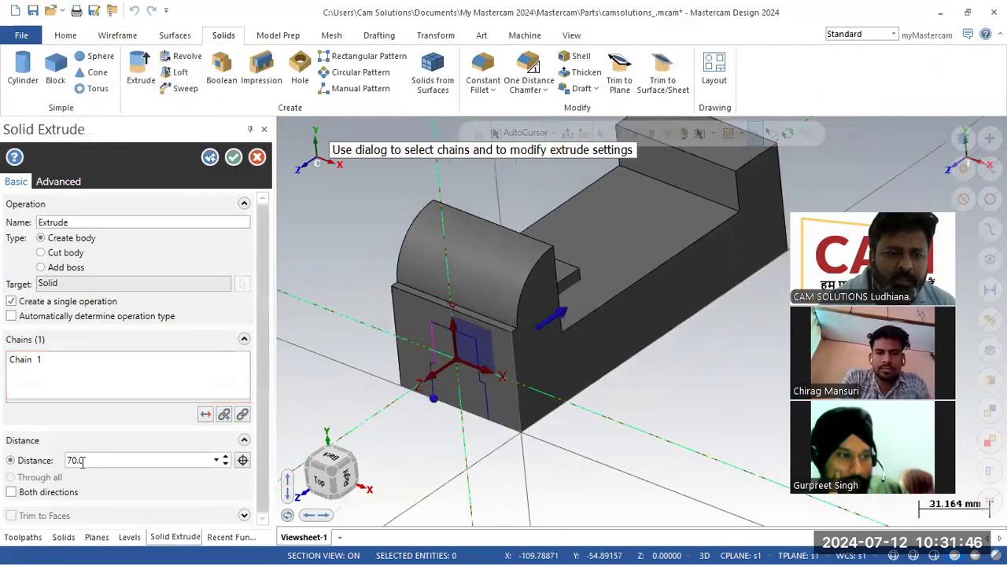
left_click(56, 252)
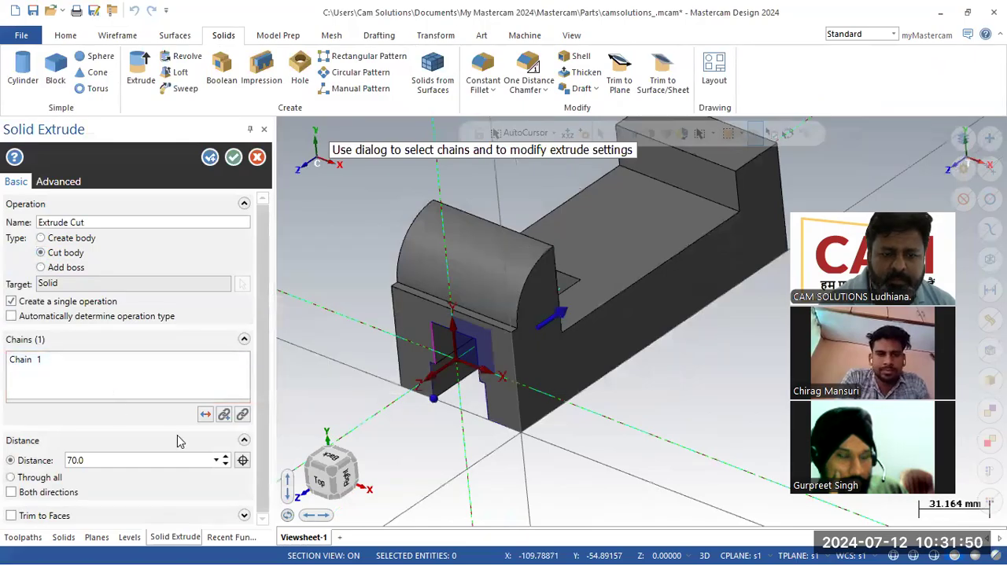
left_click(11, 477)
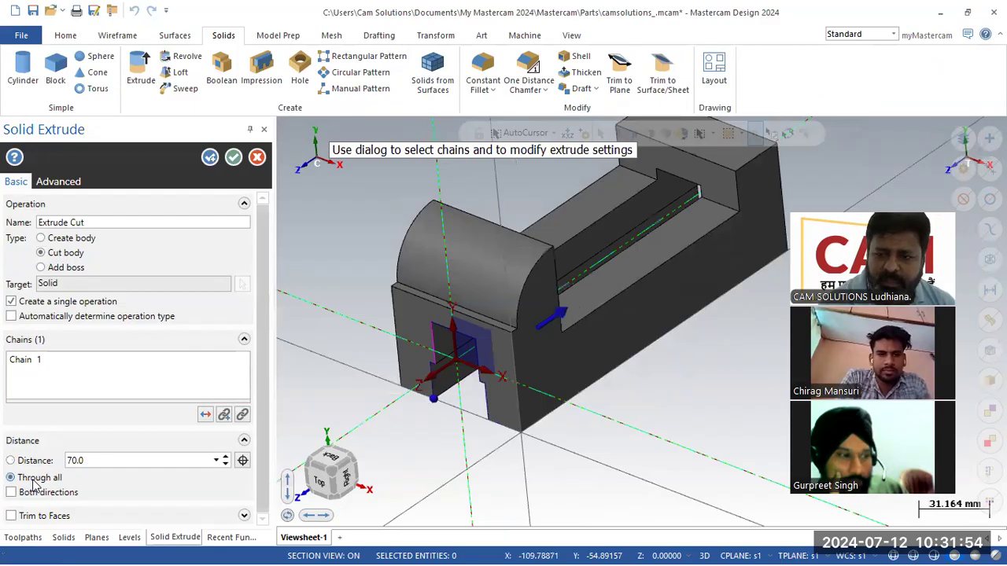
mouse_move(434, 399)
middle_mouse_down()
mouse_move(454, 364)
mouse_move(421, 393)
middle_mouse_up()
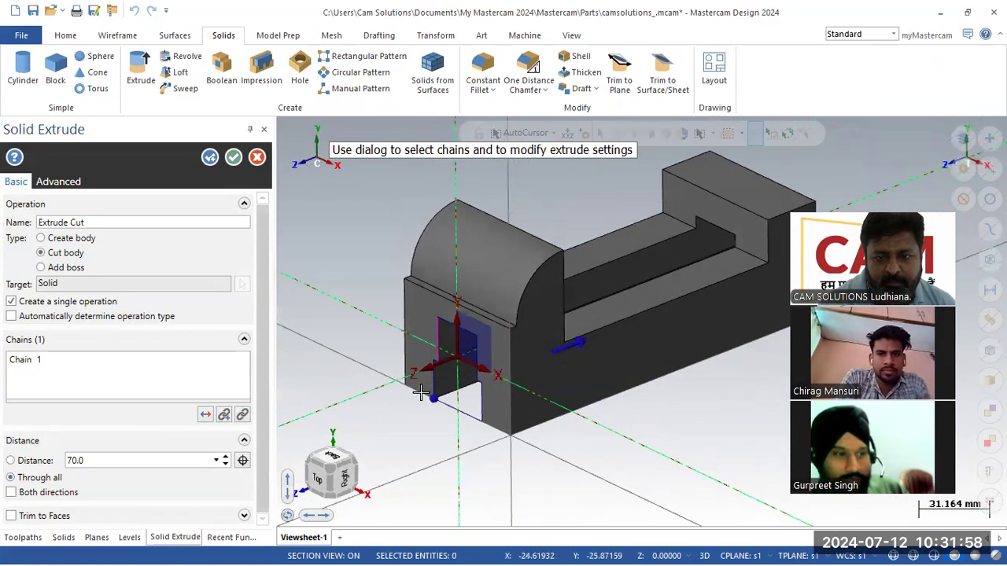
left_click(232, 157)
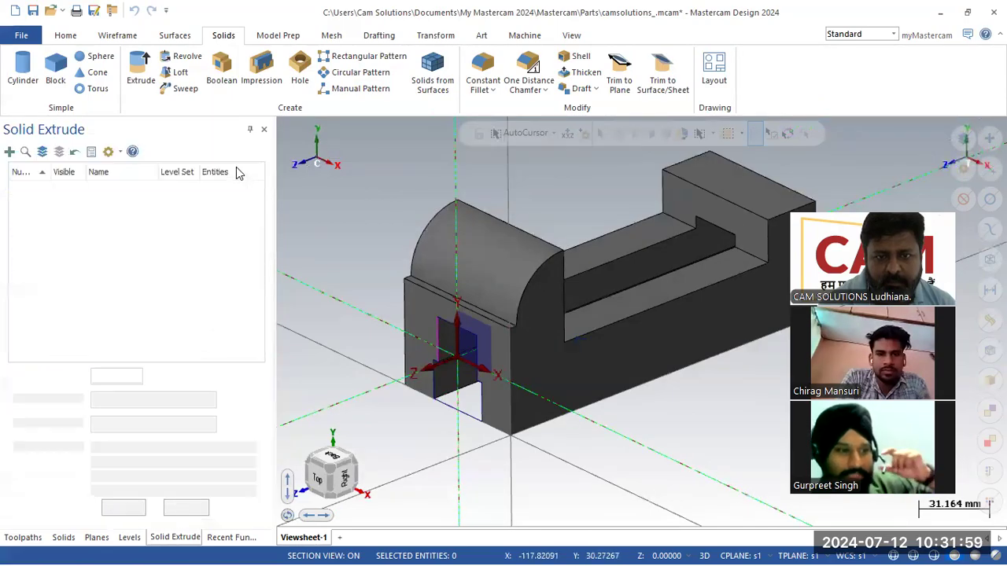
- Switch the working level between levels 2 and 3 and toggle level 2's solid visibility
right_click(327, 233)
key("Escape")
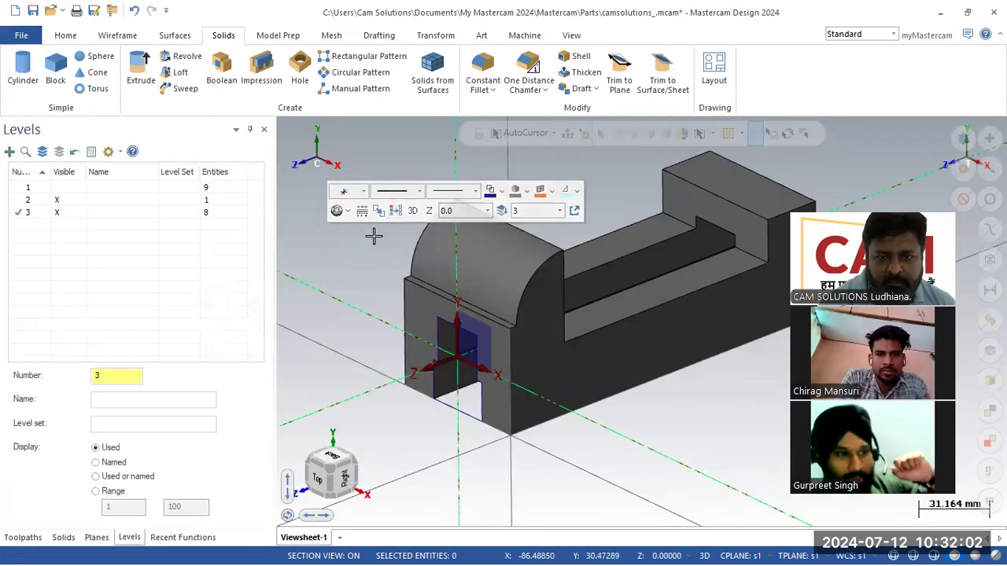
scroll(440, 429, "up", 3)
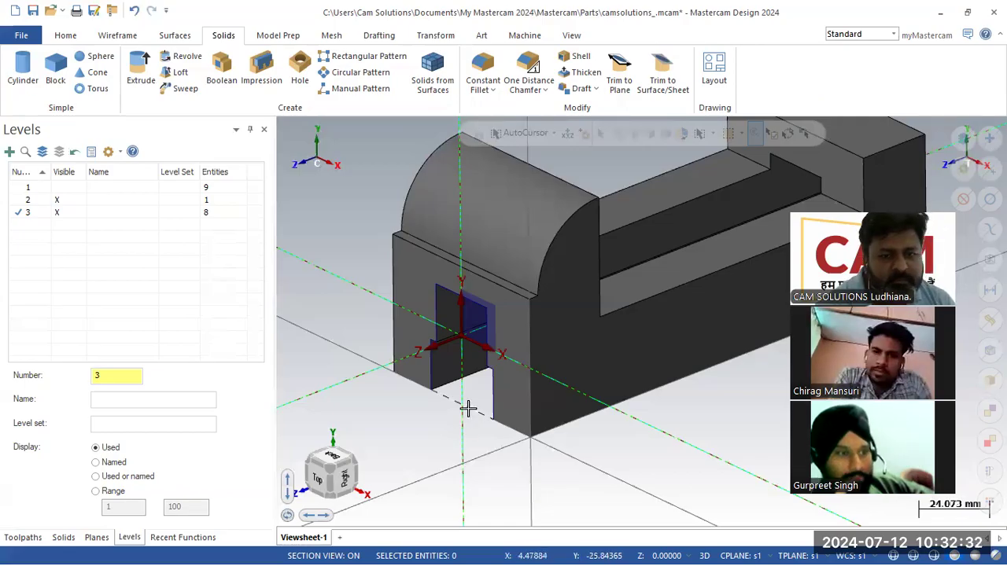
left_click(22, 201)
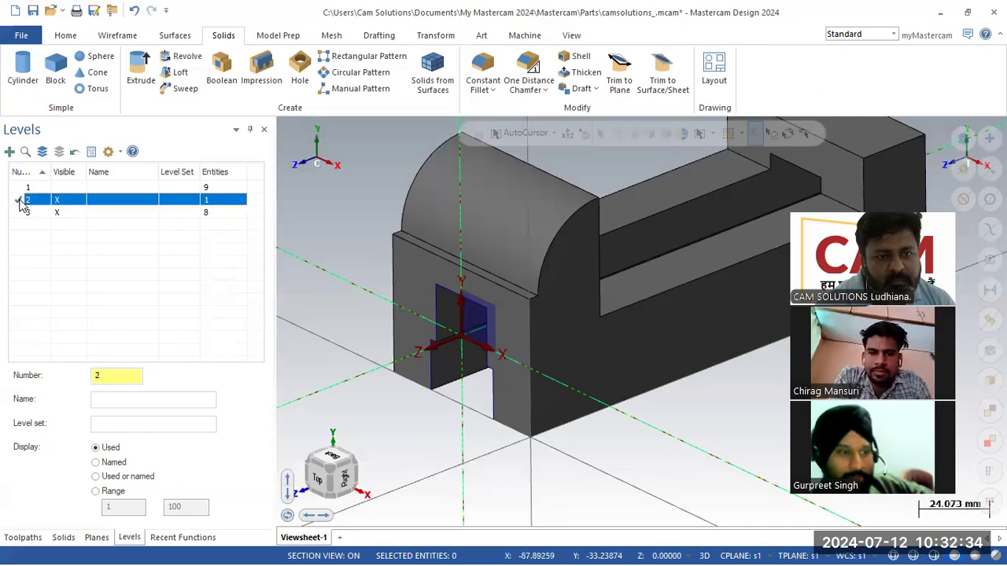
left_click(60, 213)
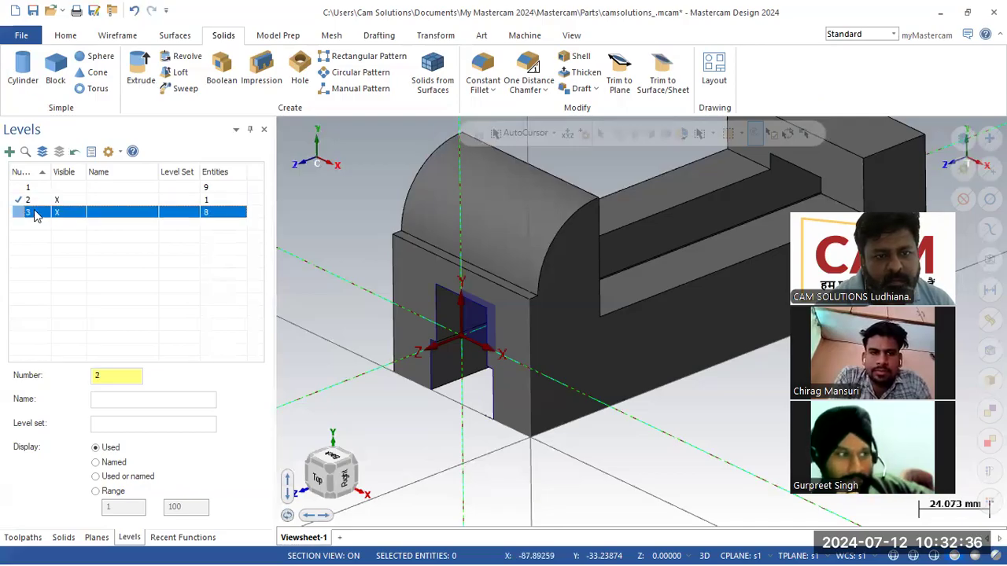
left_click(19, 212)
left_click(64, 201)
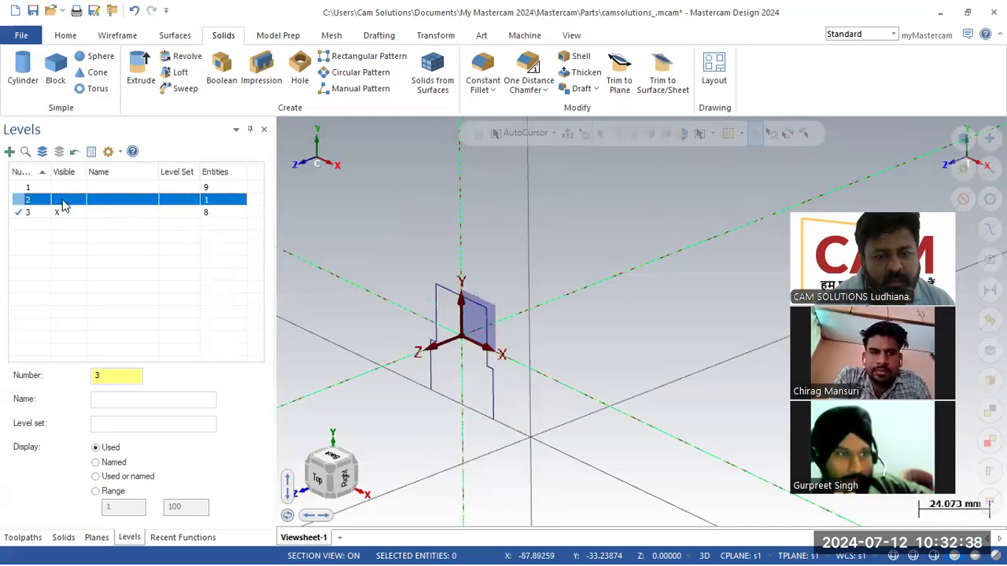
left_click(63, 201)
left_click(63, 201)
left_click(63, 201)
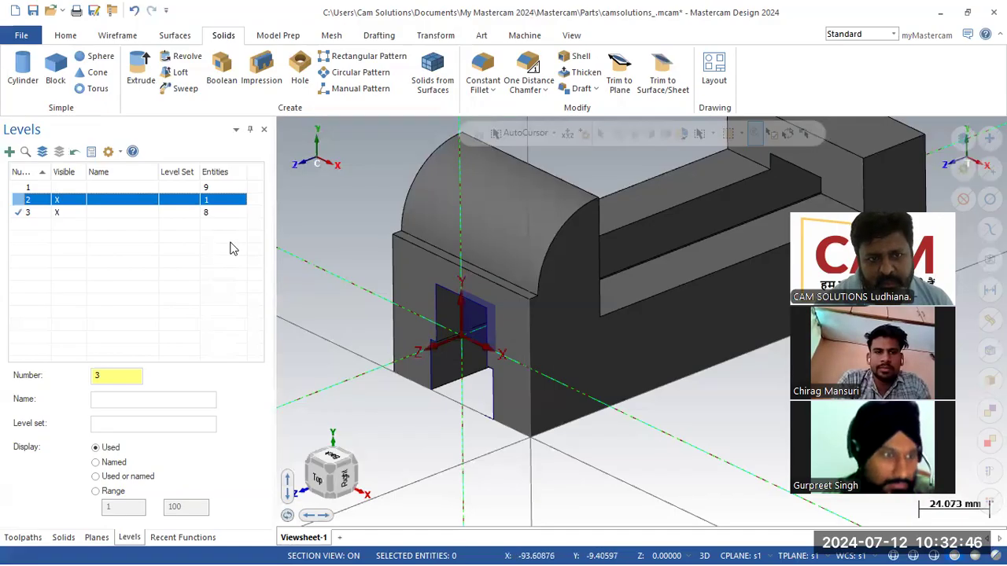
- Make levels 1, 2 and 3 visible, ending with level 1 as working level
left_click(57, 198)
left_click(63, 214)
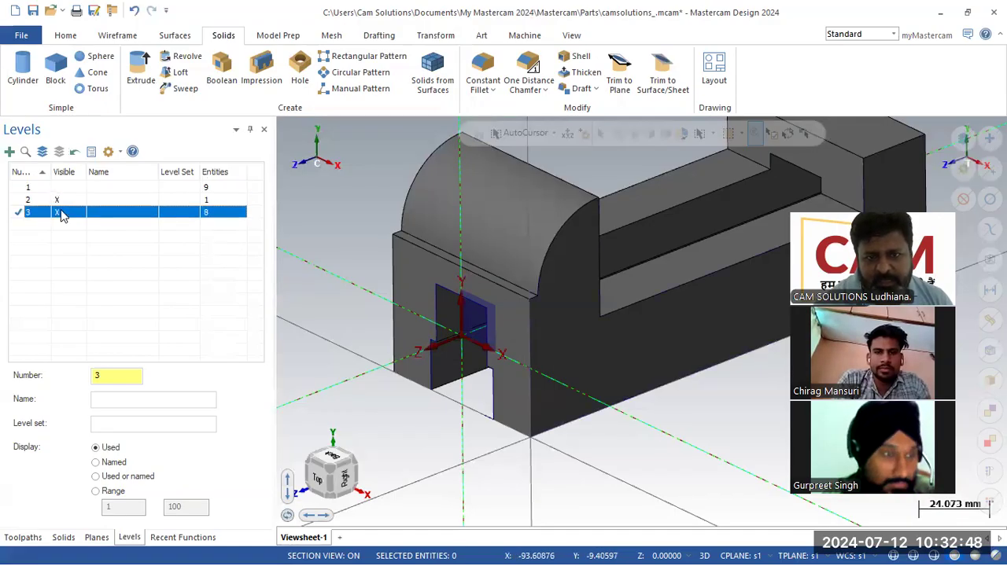
left_click(59, 202)
left_click(65, 216)
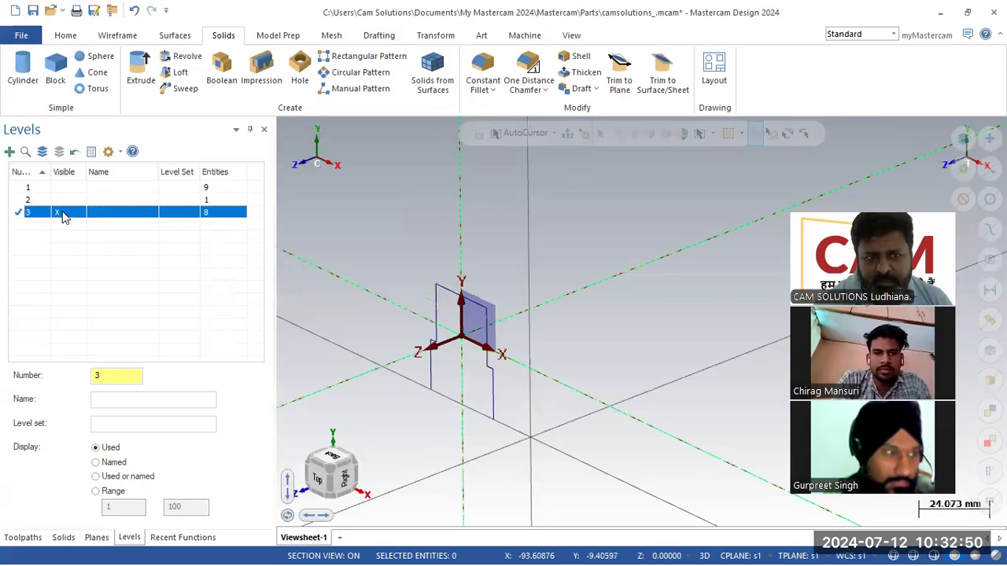
left_click(57, 187)
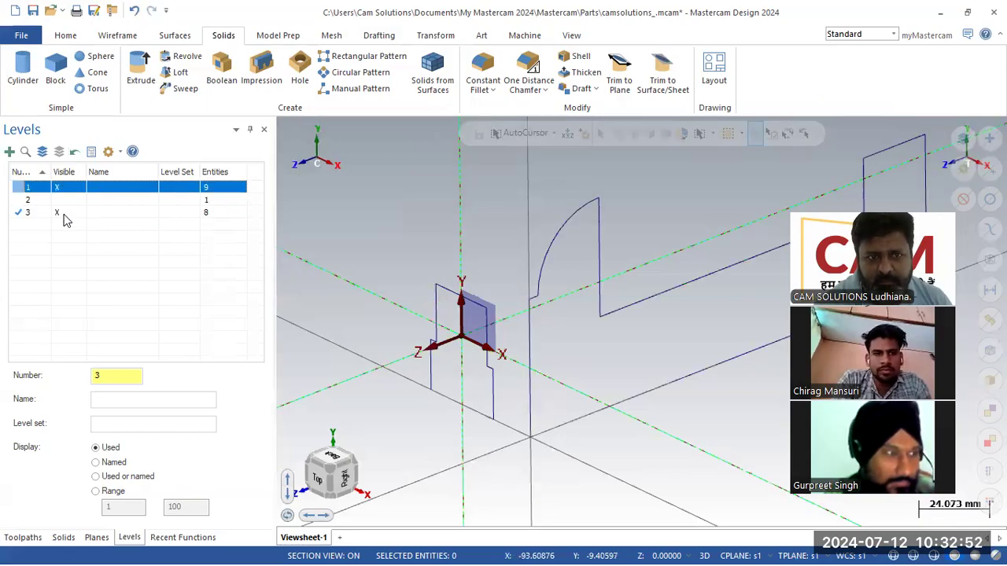
left_click(66, 219)
left_click(62, 192)
left_click(62, 191)
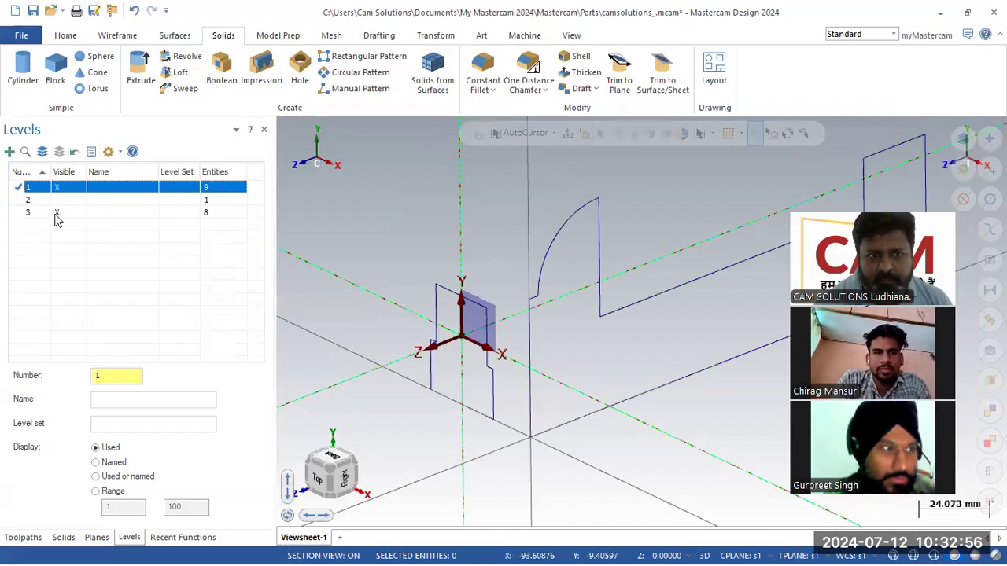
left_click(57, 214)
left_click(57, 215)
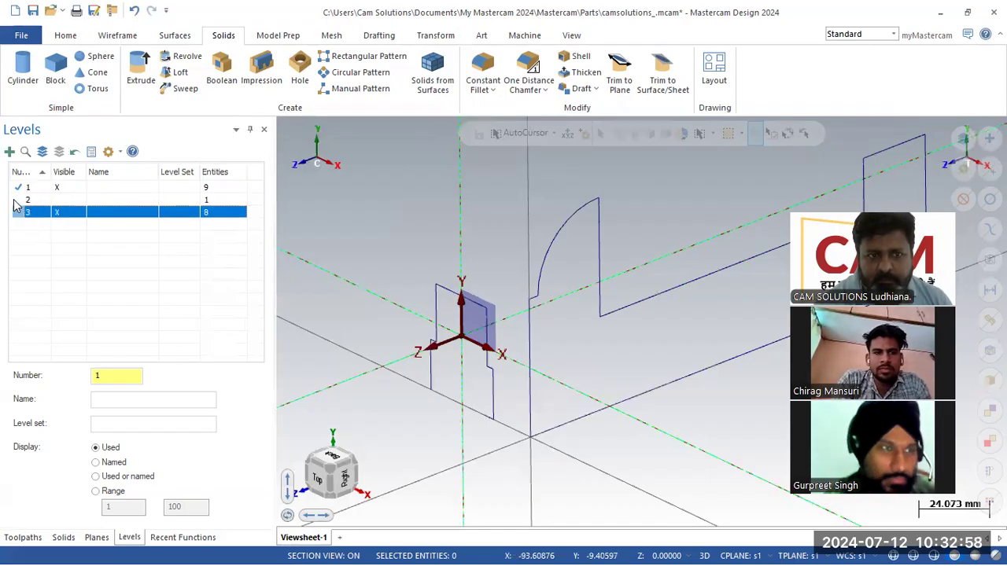
left_click(16, 202)
left_click(16, 211)
left_click(18, 188)
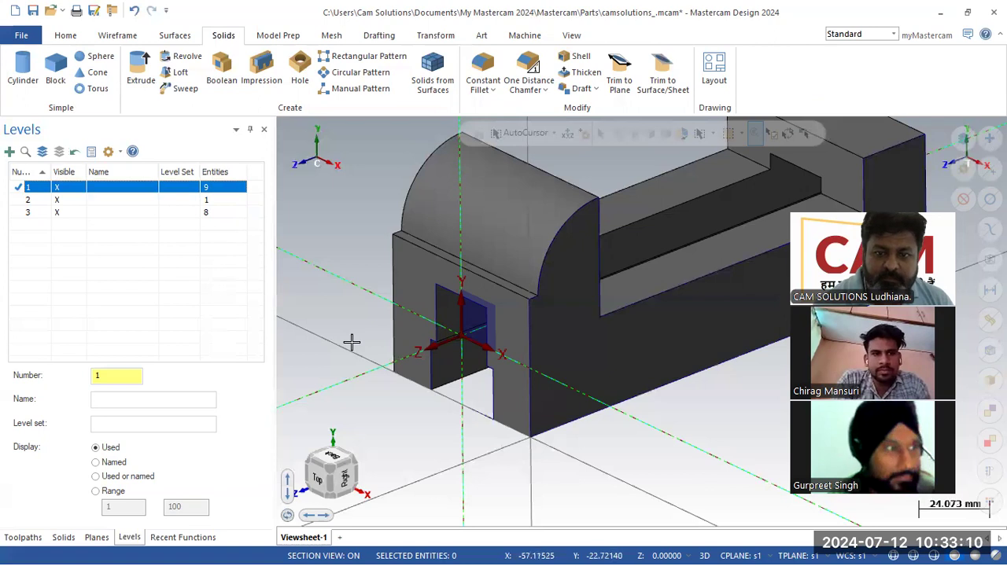
- Rotate toward the part's right side and select the level Number field for replacement
scroll(352, 341, "down", 3)
scroll(638, 337, "up", 1)
middle_click_drag(627, 337, 405, 353)
left_click_drag(111, 375, 25, 381)
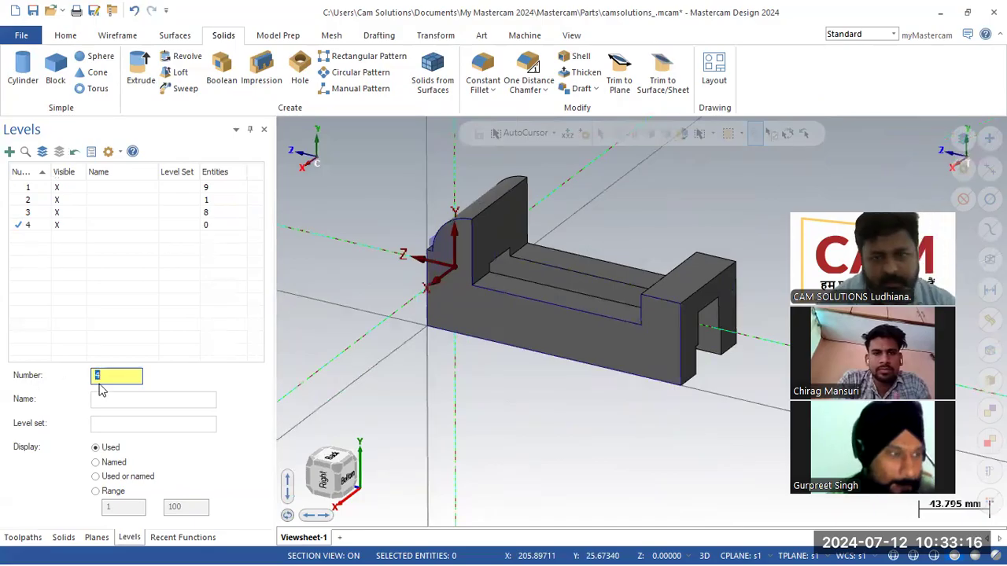
- Finish creating level 4, then orbit the part and compare it with the 3d.pdf drawing
left_click(306, 353)
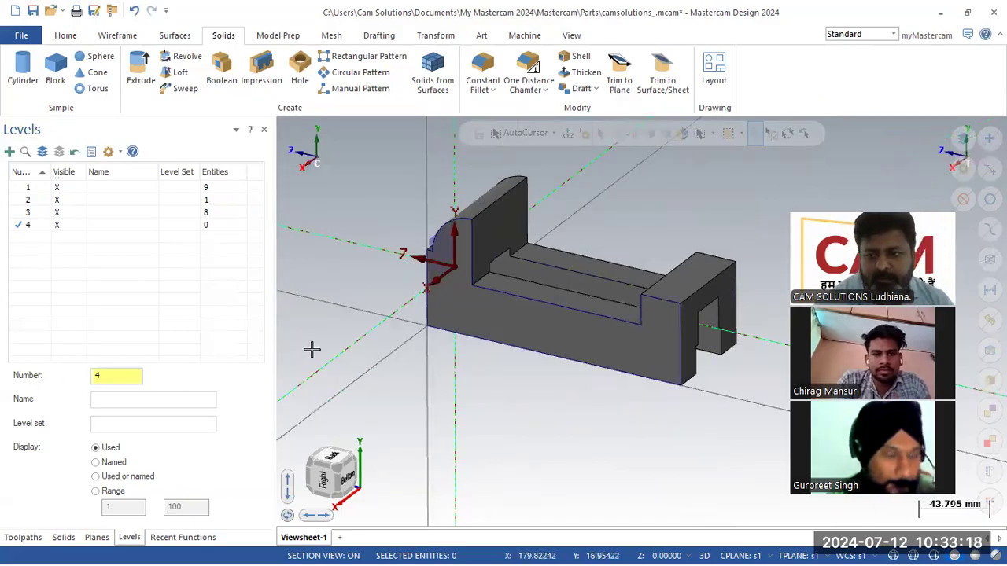
middle_click_drag(376, 324, 804, 208)
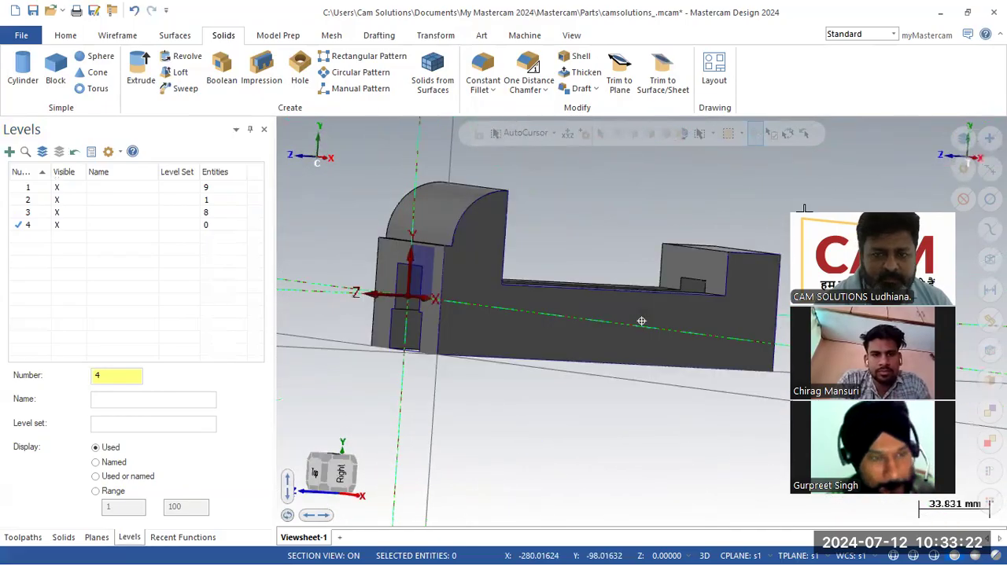
middle_click_drag(641, 321, 731, 234)
key("alt+Tab")
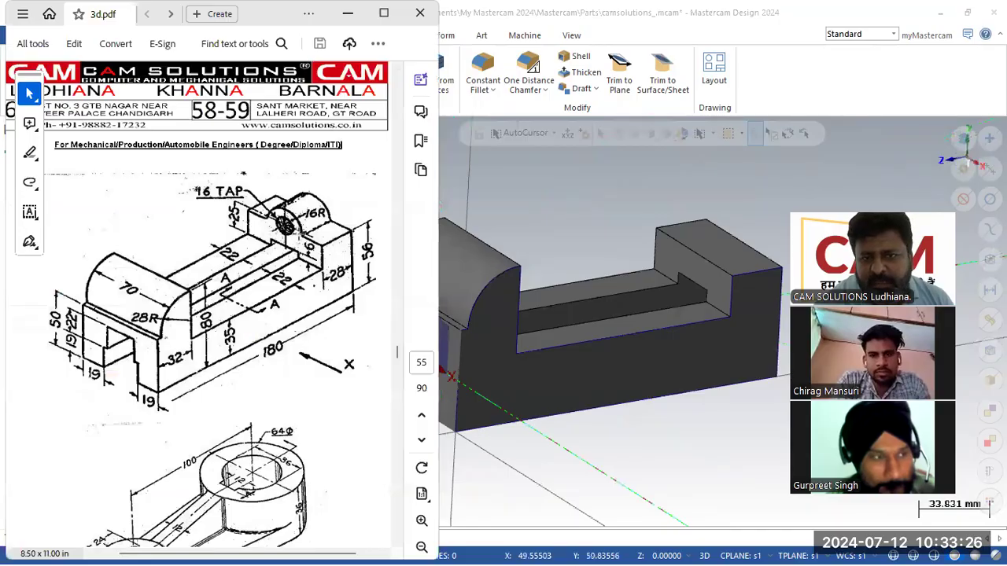
scroll(559, 225, "down", 3)
mouse_move(559, 225)
middle_mouse_down()
mouse_move(567, 215)
mouse_move(574, 236)
middle_mouse_up()
key("alt+Tab")
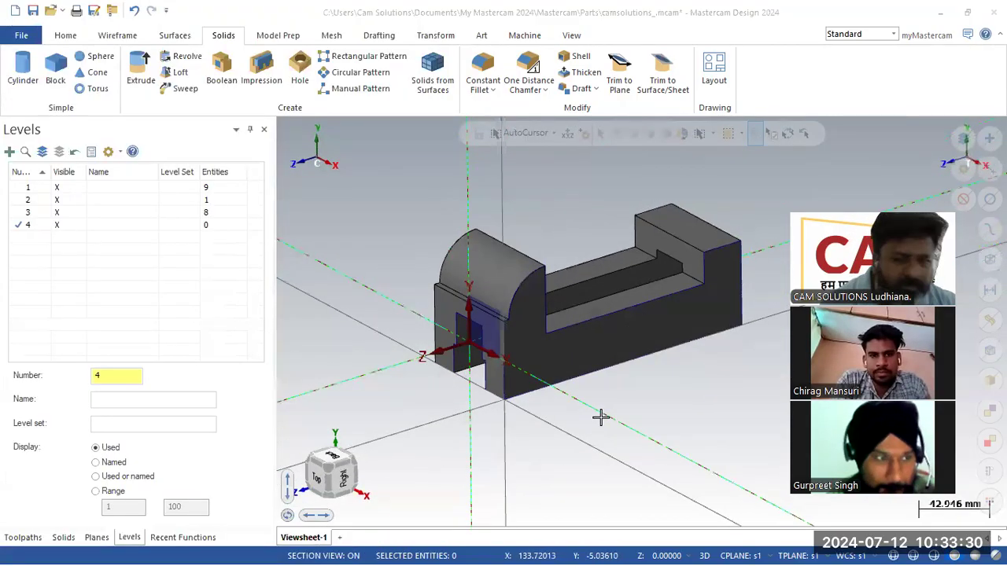
left_click(661, 250)
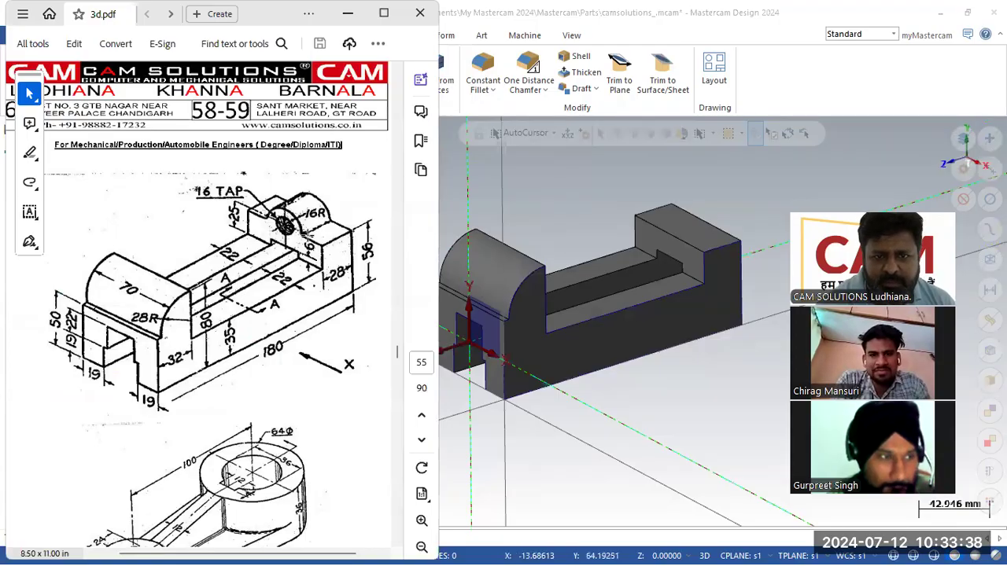
left_click(533, 197)
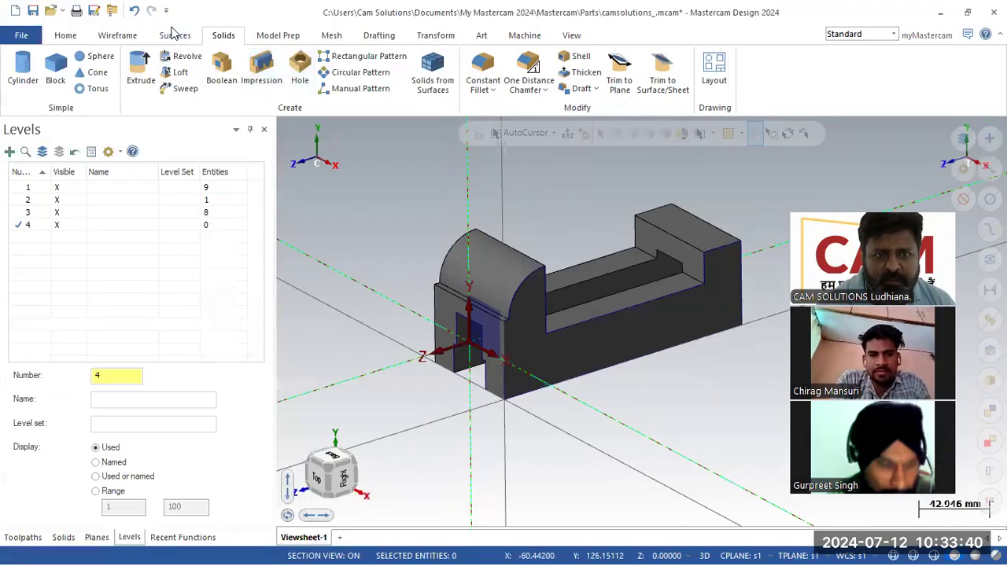
left_click(122, 37)
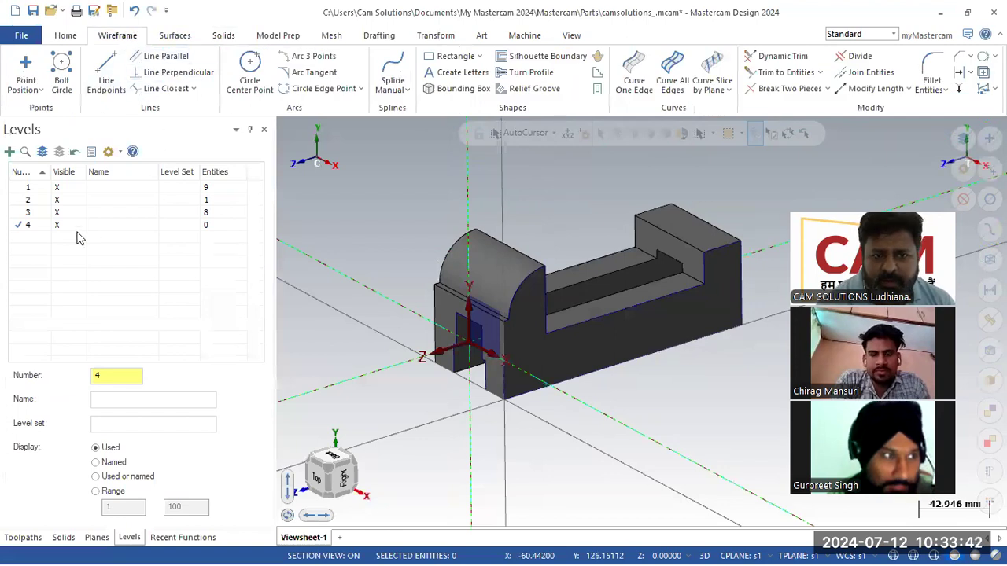
- Draw a radius 16 circle centred on the rear end block, correcting a mistyped 166
left_click(248, 77)
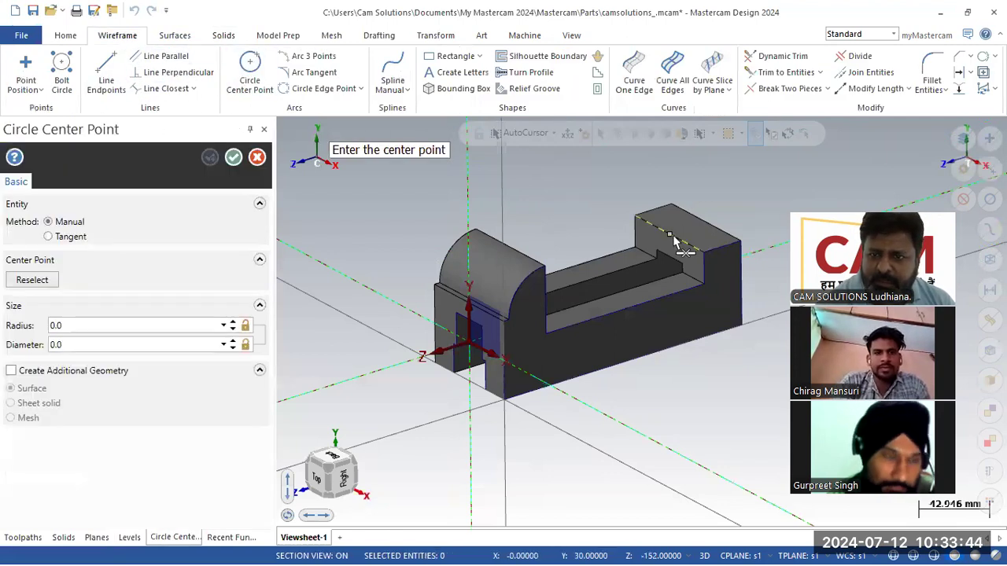
left_click(658, 216)
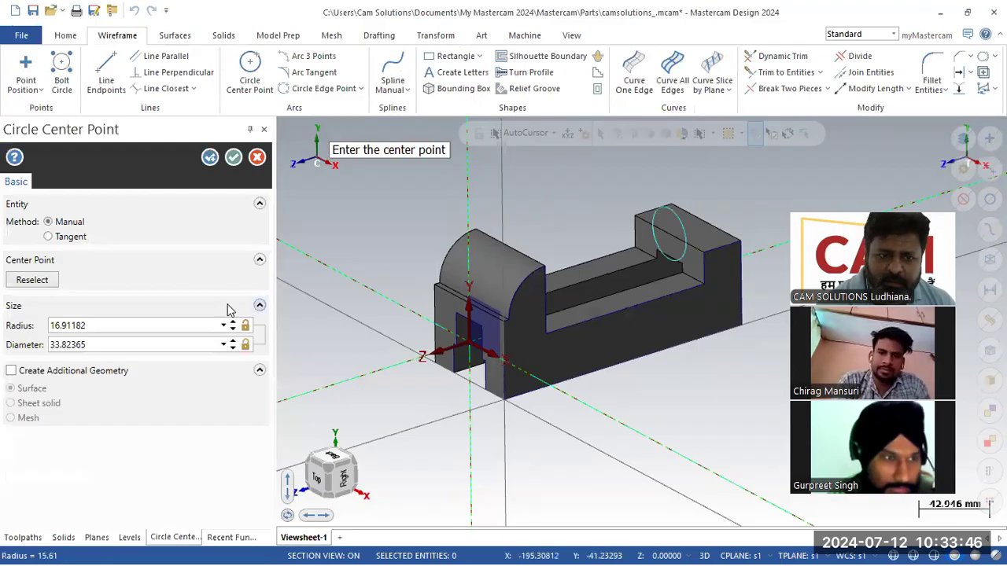
left_click(165, 321)
type("1")
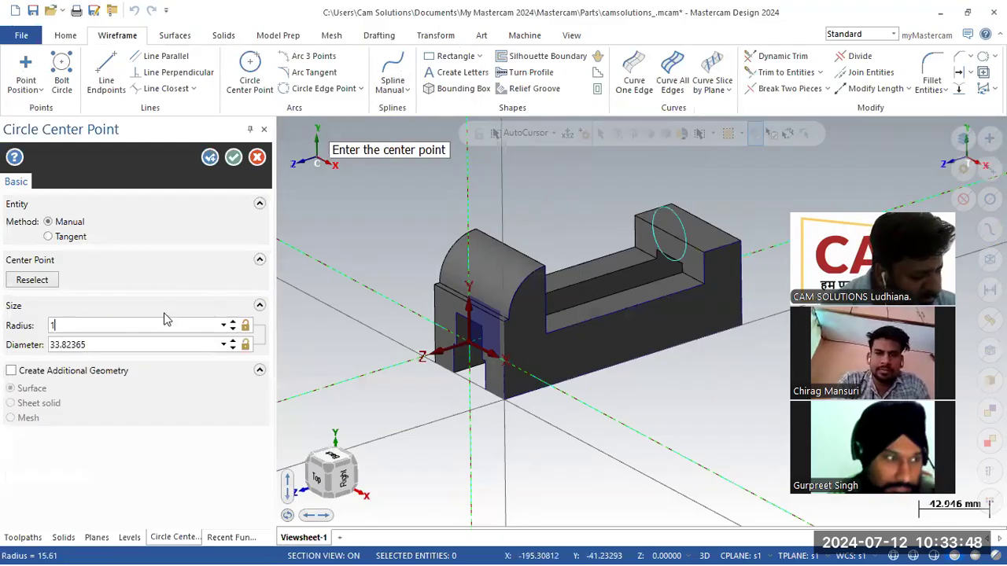
type("66")
key("Return")
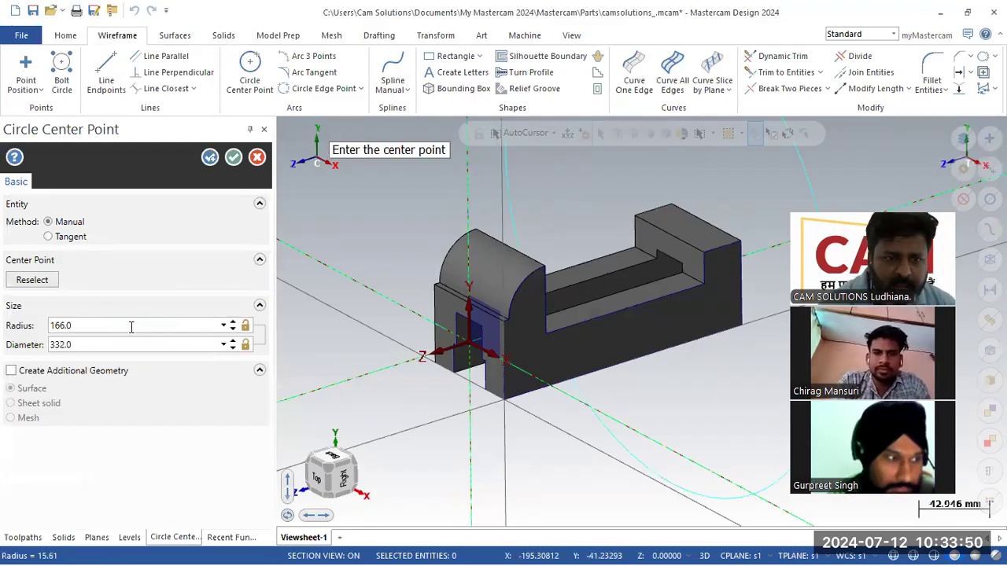
type("1")
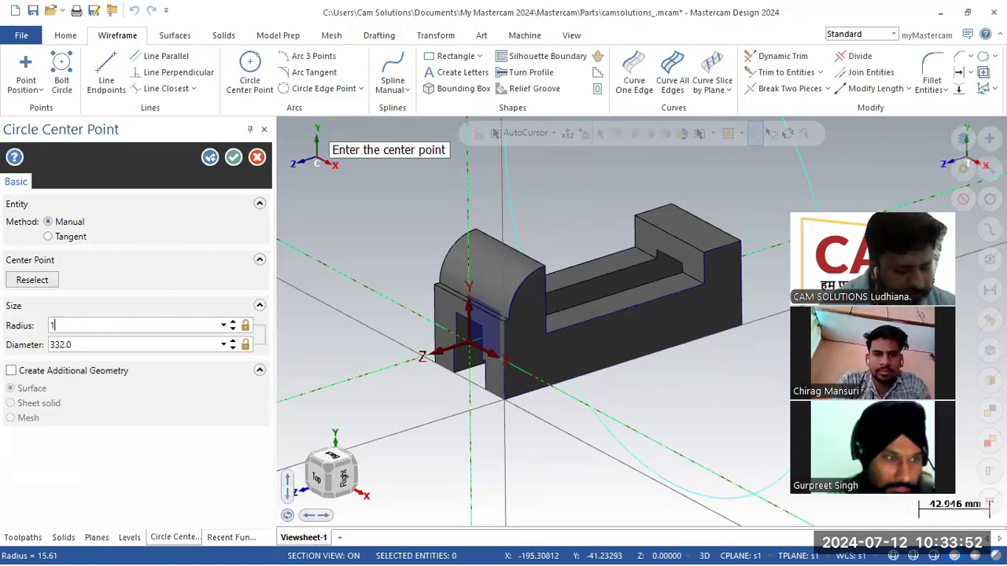
type("6")
key("Return")
scroll(595, 256, "up", 3)
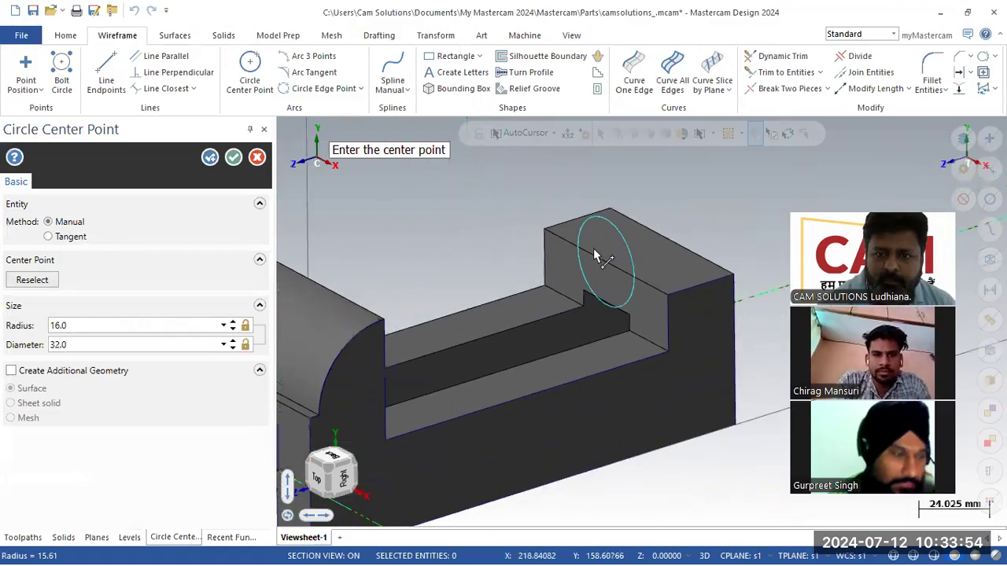
scroll(596, 255, "up", 5)
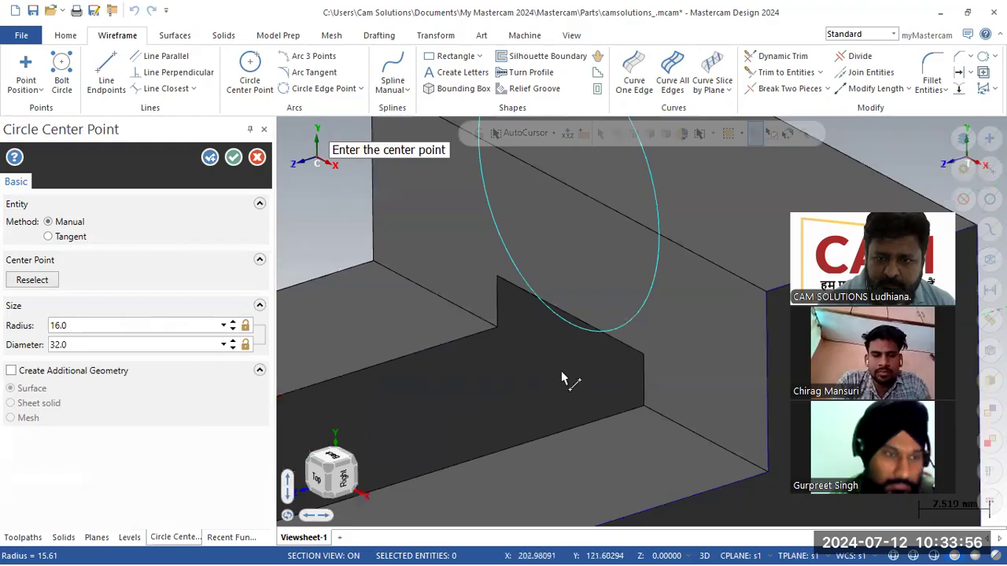
scroll(560, 379, "up", 2)
key("Return")
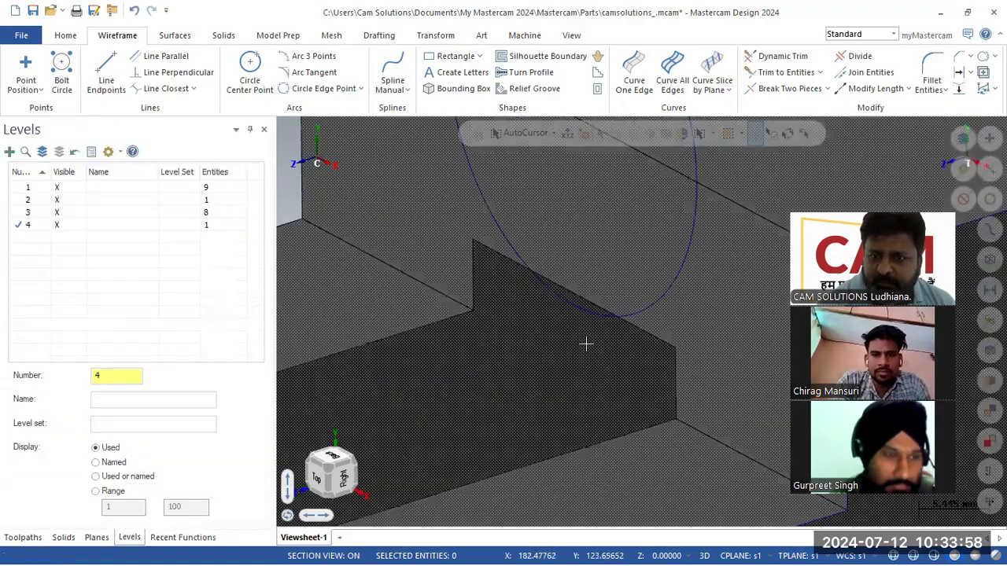
scroll(586, 344, "down", 3)
scroll(598, 350, "up", 1)
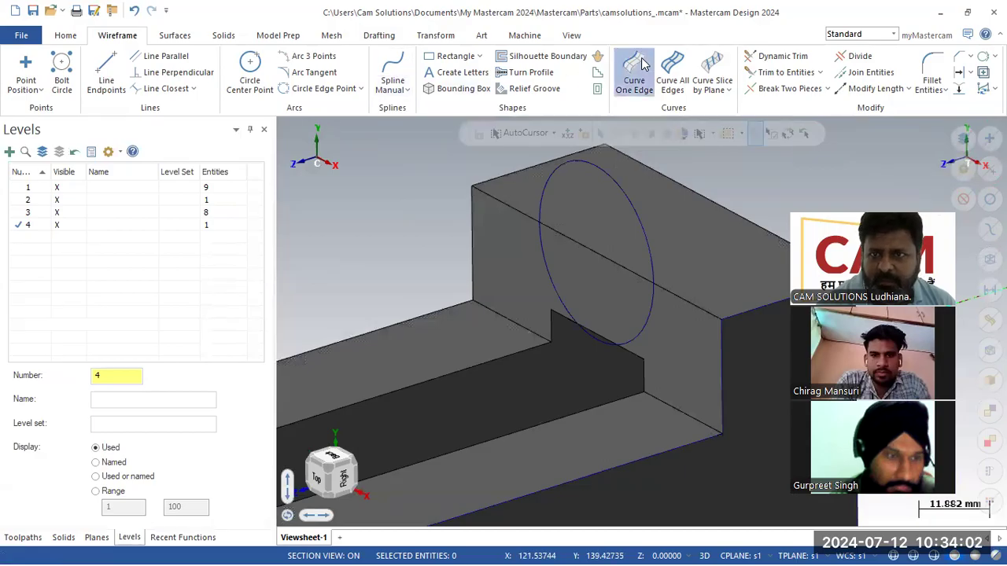
- Trace the end block's top edge, trim it with the circle into a half-round, hide level 1
left_click(634, 72)
left_click(598, 252)
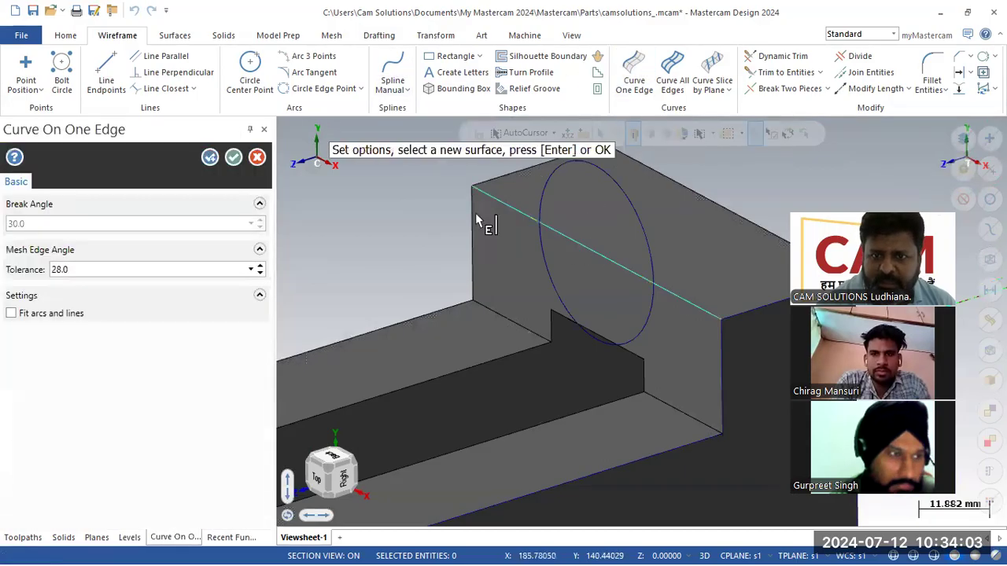
left_click(233, 158)
left_click(860, 57)
left_click(544, 261)
left_click(519, 212)
left_click(686, 302)
left_click(235, 157)
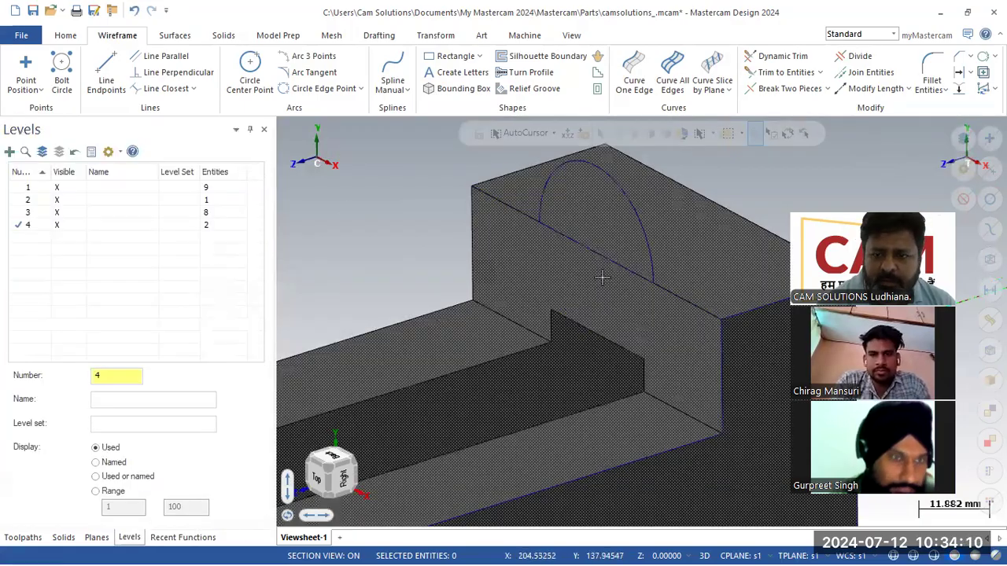
scroll(689, 185, "down", 10)
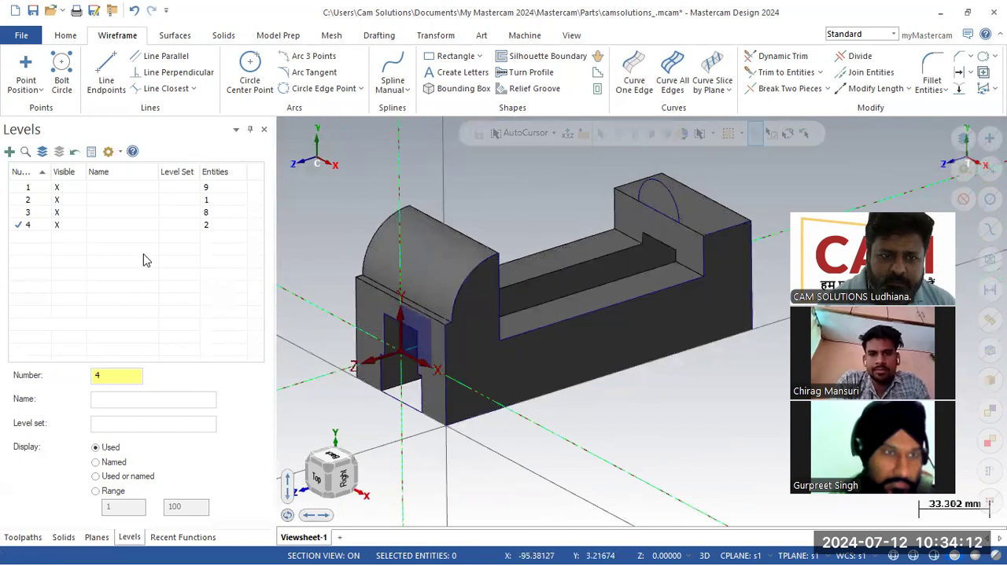
left_click(59, 190)
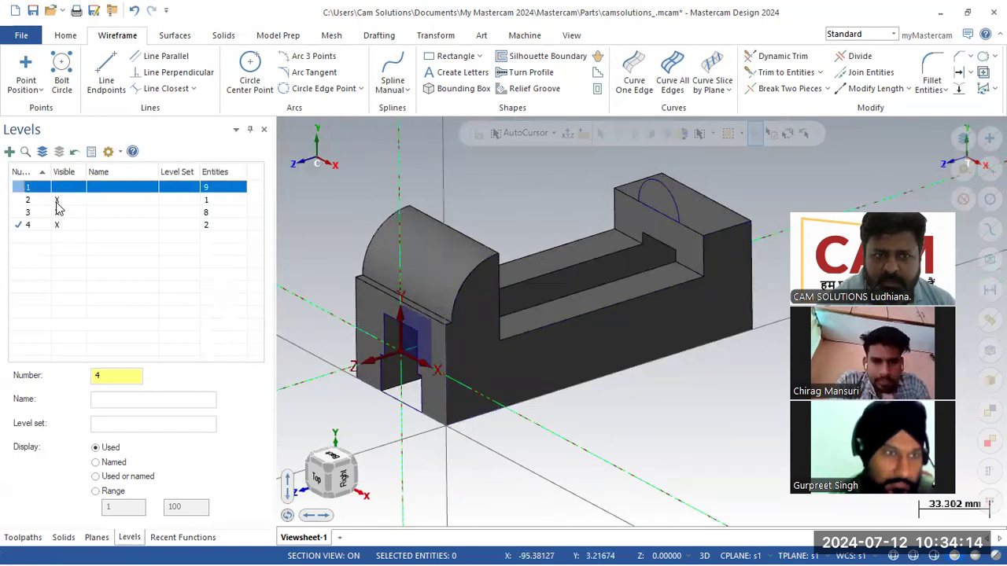
- Hide level 3 and select level 4, which holds the half-round arc
left_click(60, 215)
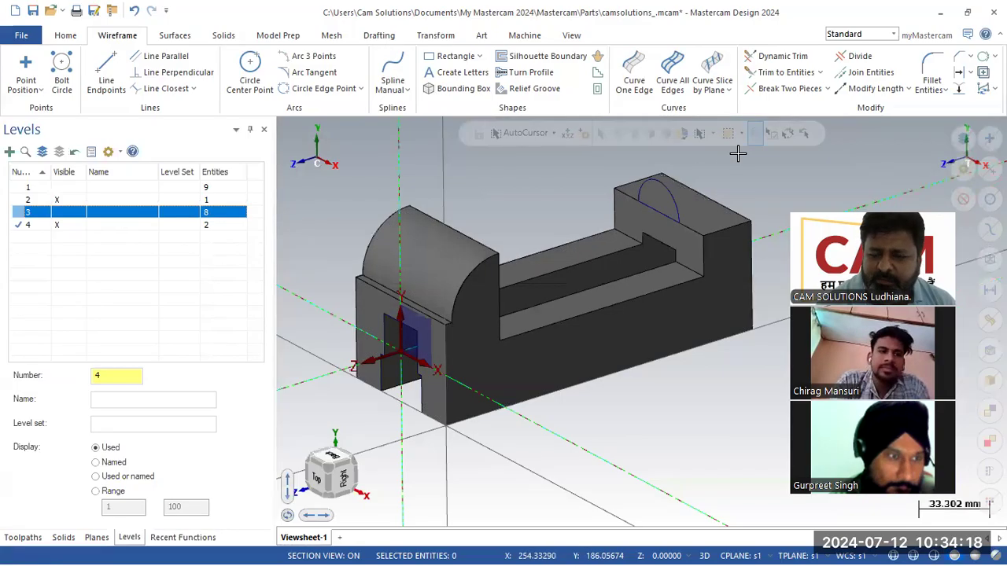
scroll(779, 189, "up", 4)
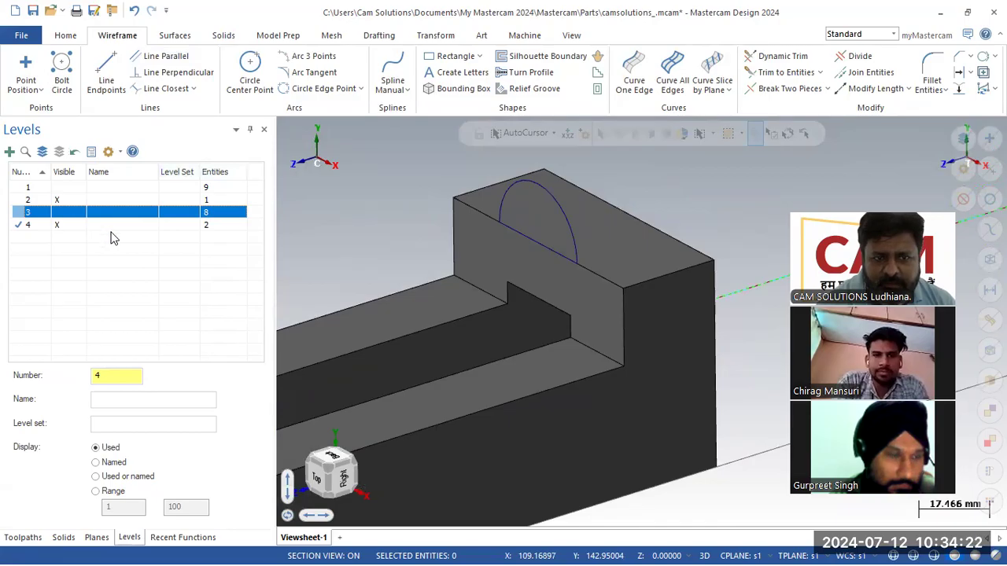
left_click(224, 35)
left_click(20, 227)
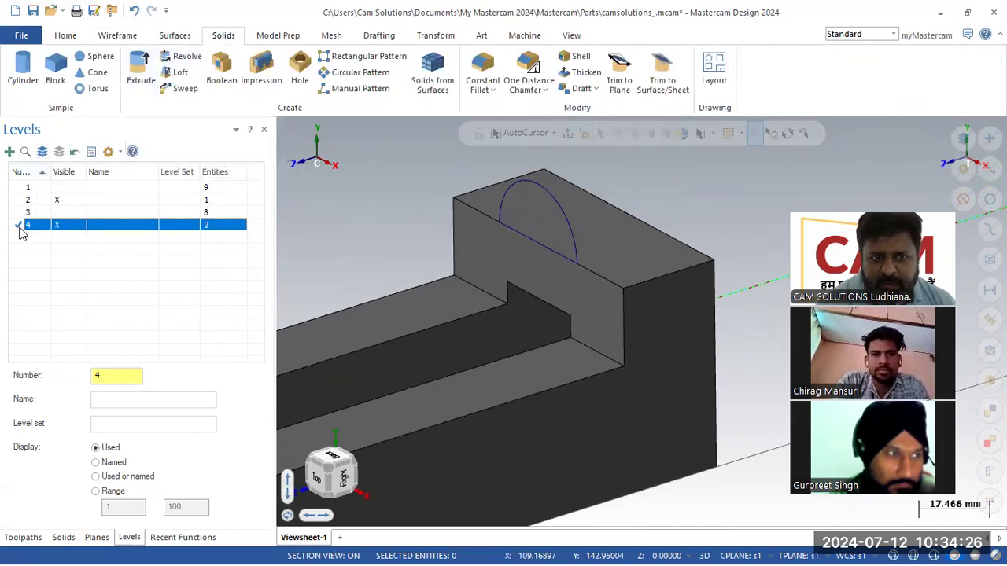
- Extrude the half-round arc 28 mm as a separate new body, checking the length on the PDF
left_click(141, 82)
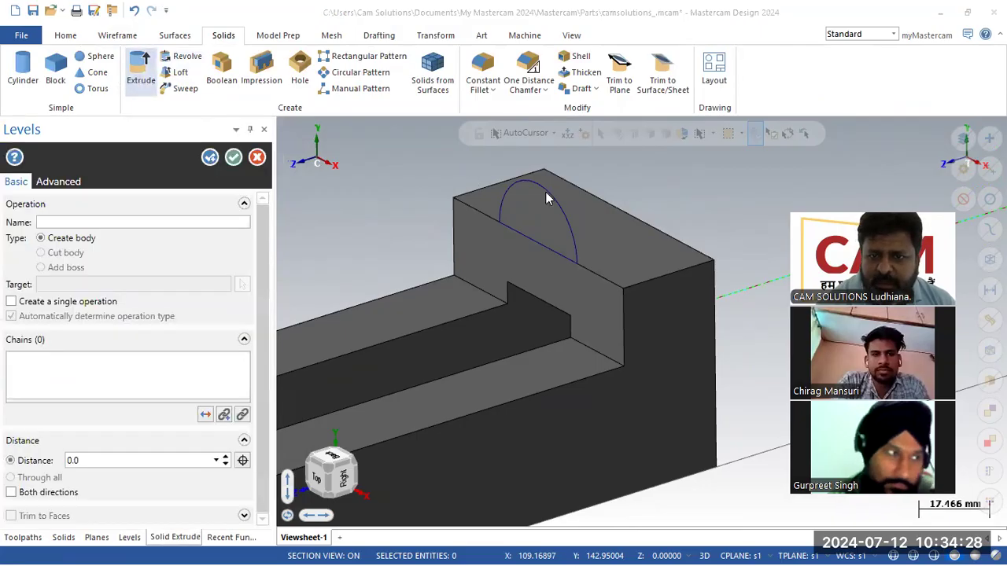
left_click(560, 203)
left_click(85, 515)
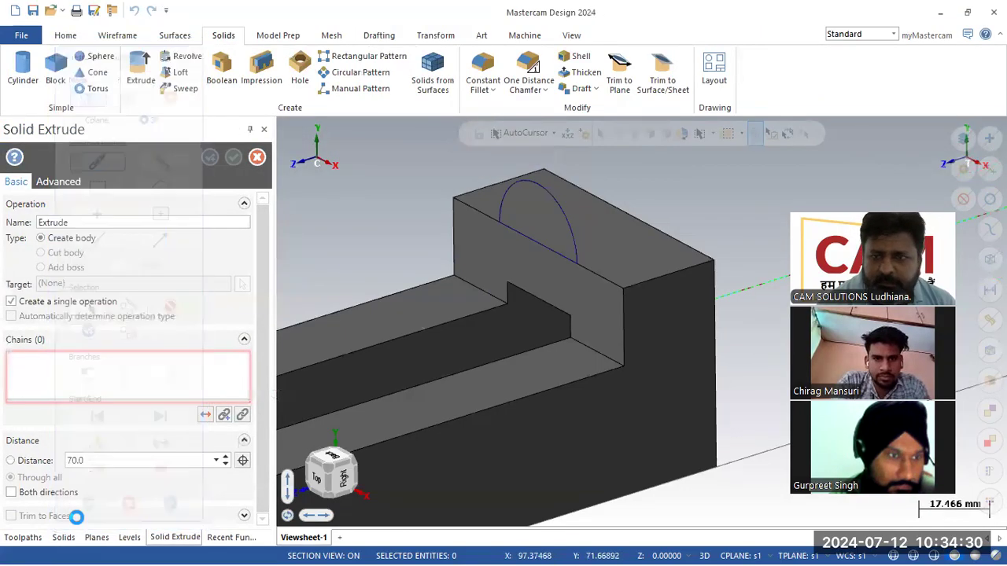
left_click(41, 267)
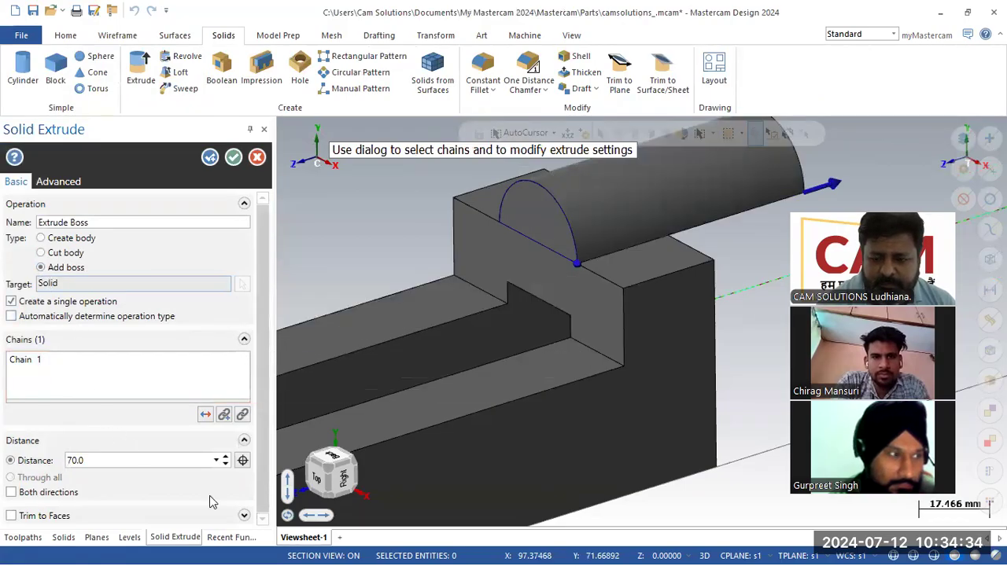
left_click(684, 548)
left_click(684, 549)
left_click(684, 548)
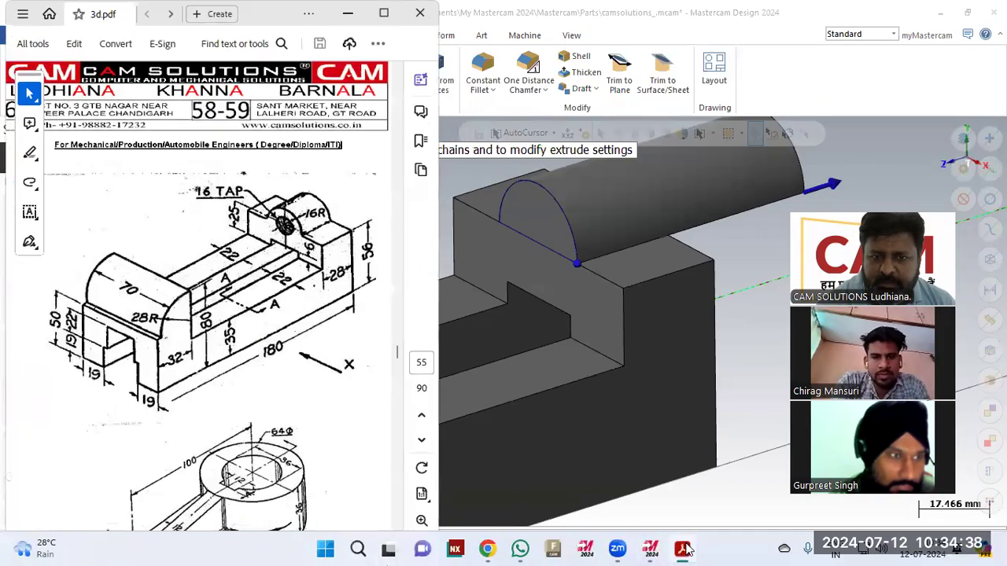
left_click(684, 548)
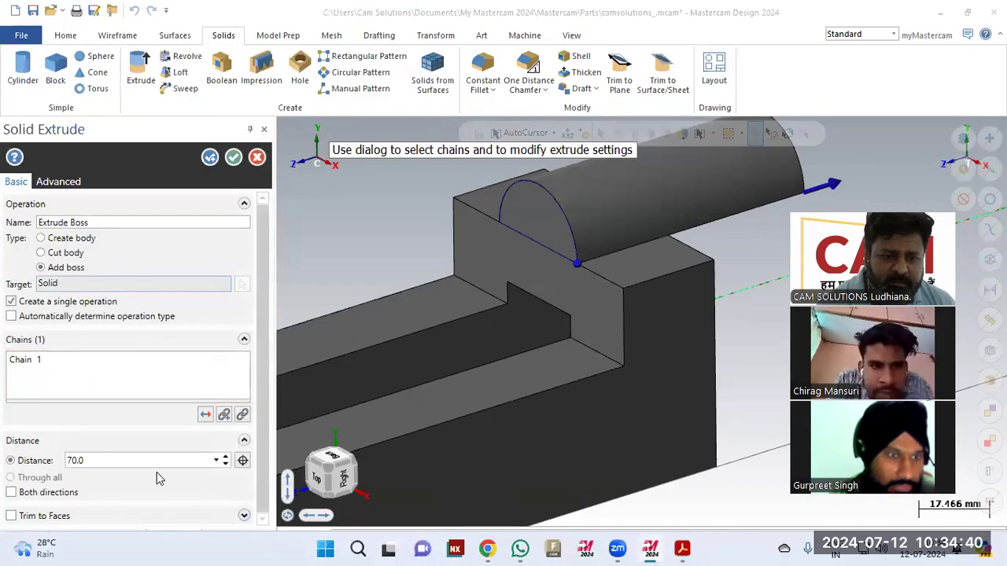
type("28")
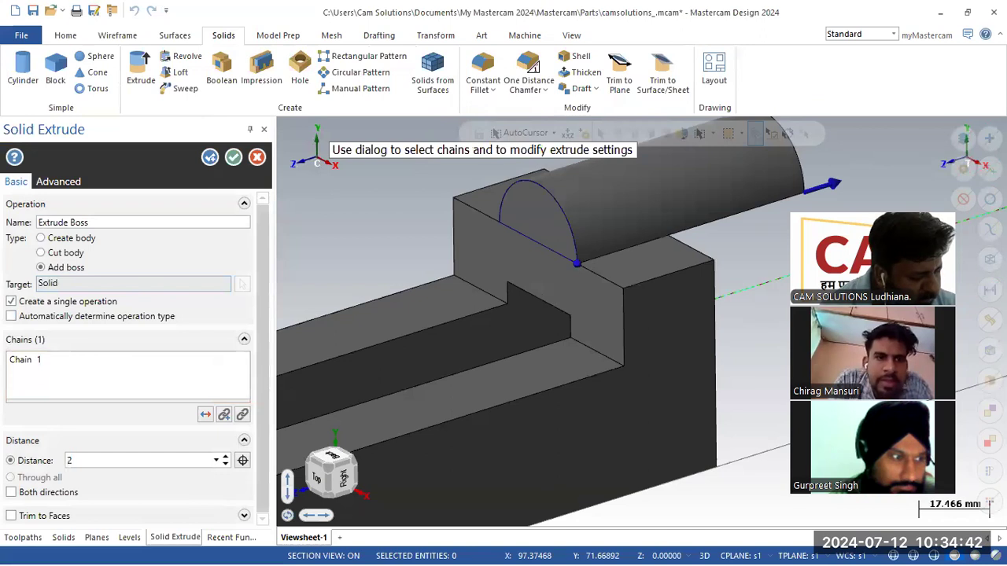
key("Return")
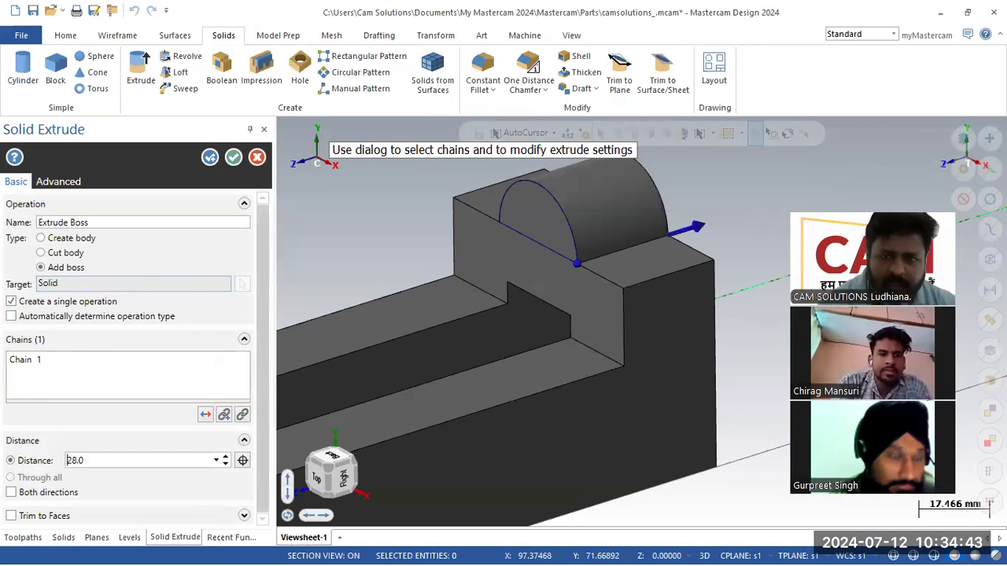
left_click(52, 238)
left_click(234, 157)
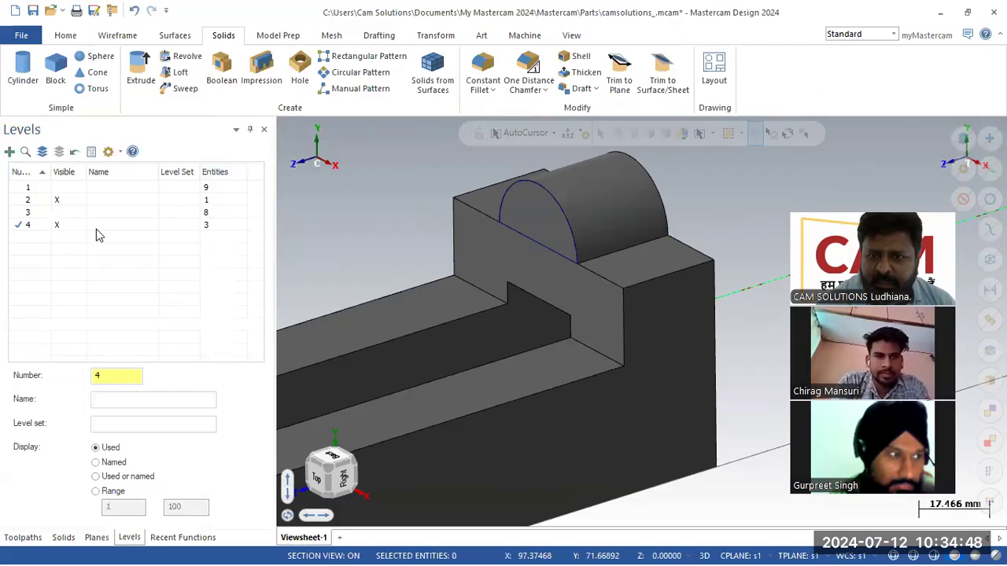
- Make level 3 the main level and toggle level 4's visibility to check the new solid
left_click(59, 225)
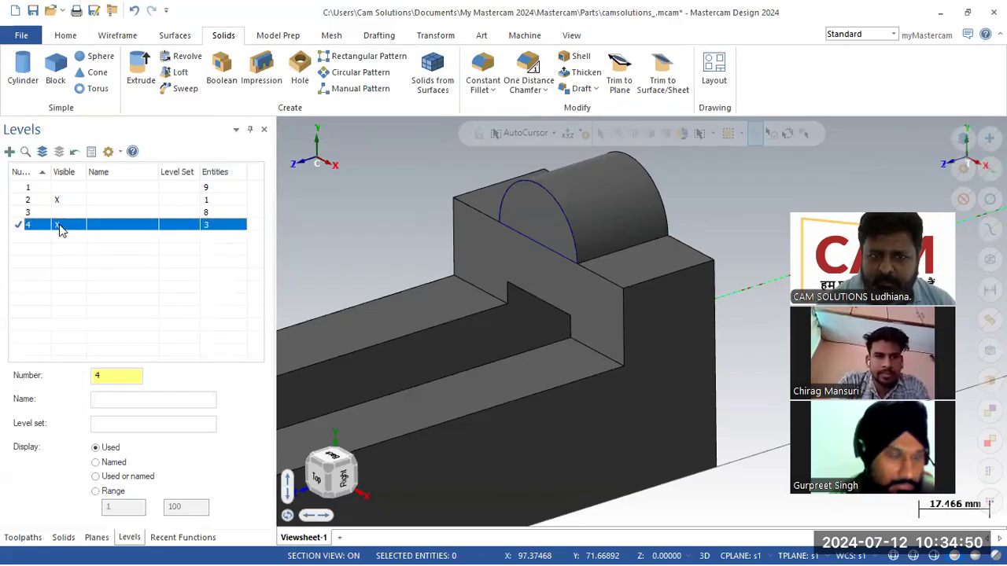
left_click(24, 212)
left_click(56, 225)
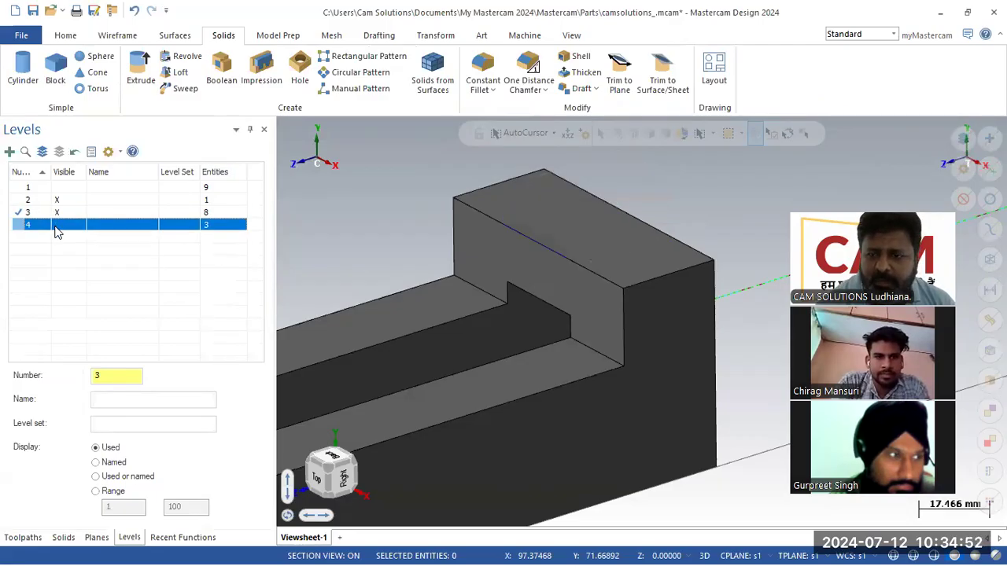
left_click(56, 226)
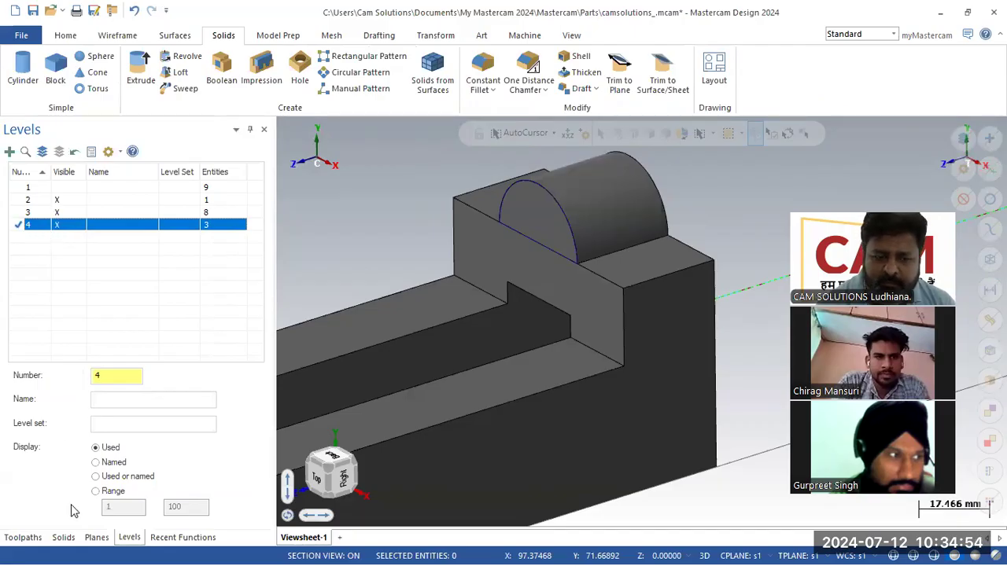
- In the Solids manager, review the half-cylinder's extrusion and close it unchanged
left_click(63, 537)
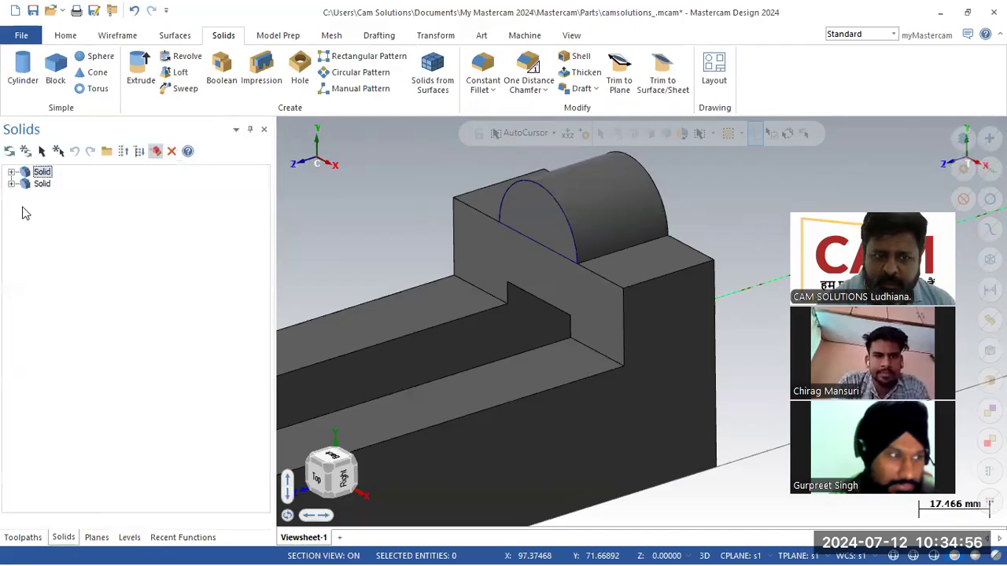
left_click(11, 171)
left_click(11, 218)
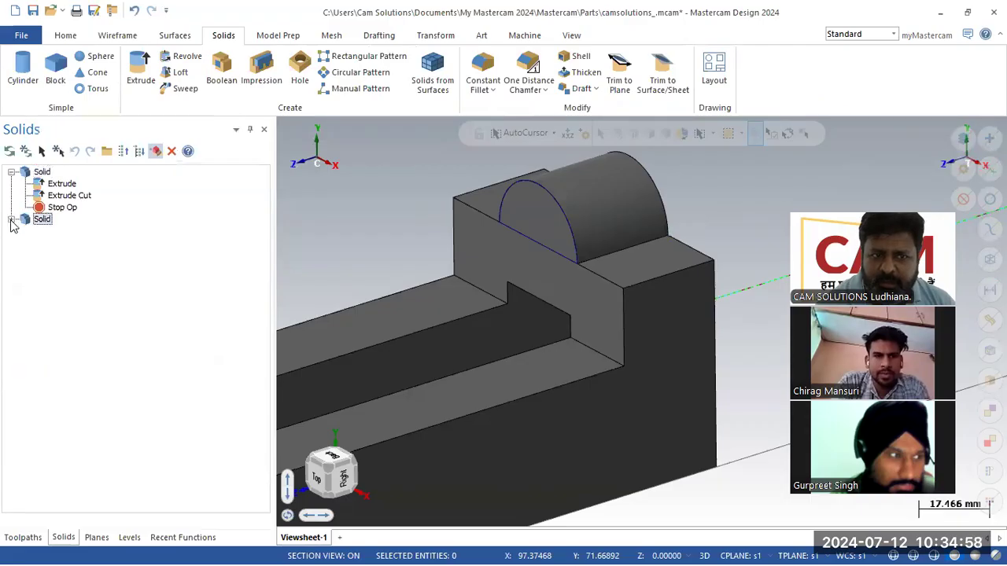
double_click(62, 232)
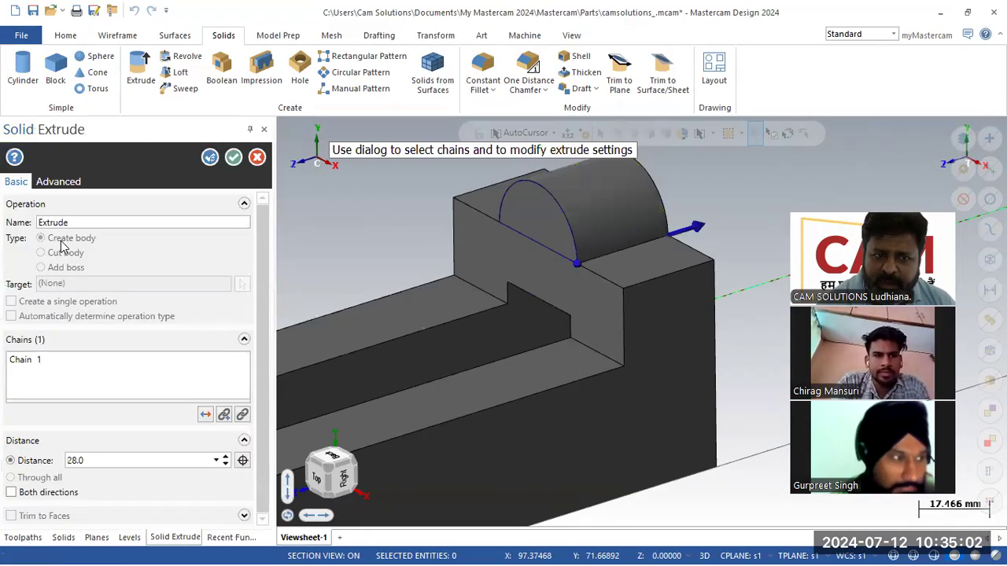
left_click(257, 158)
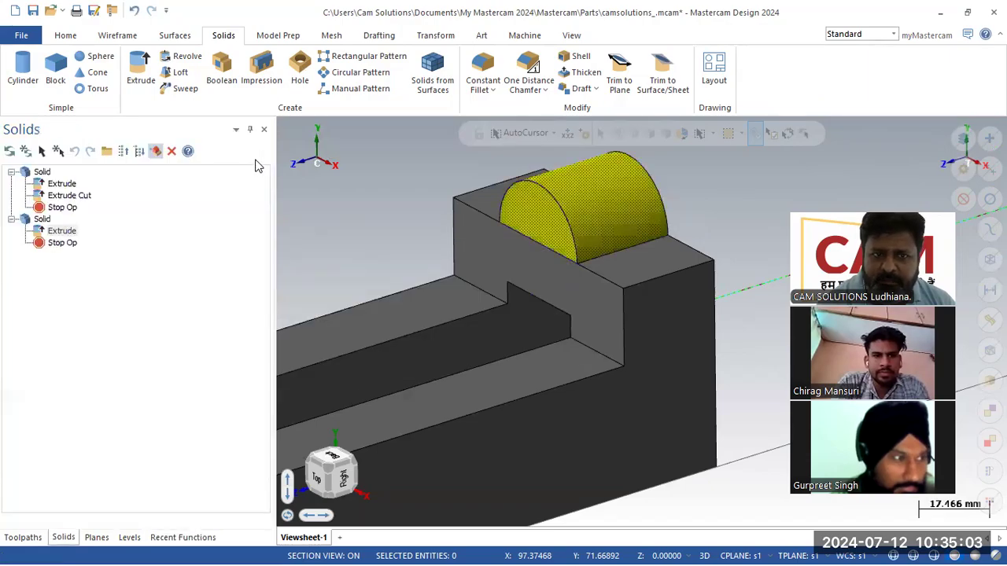
- Start a Boolean Add with the main block as target and the half-cylinder as tool body
left_click(223, 71)
left_click(455, 300)
left_click(41, 306)
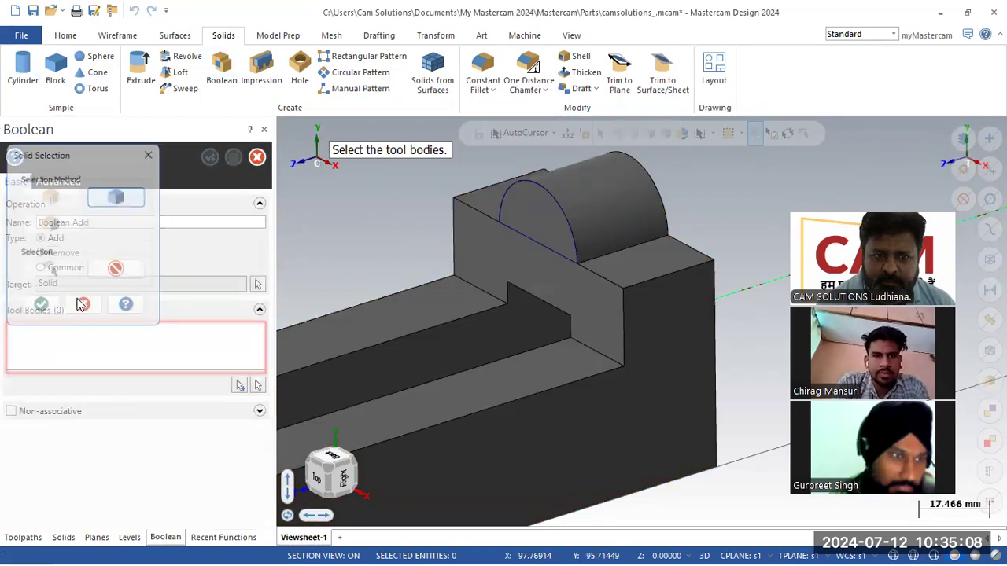
left_click(259, 386)
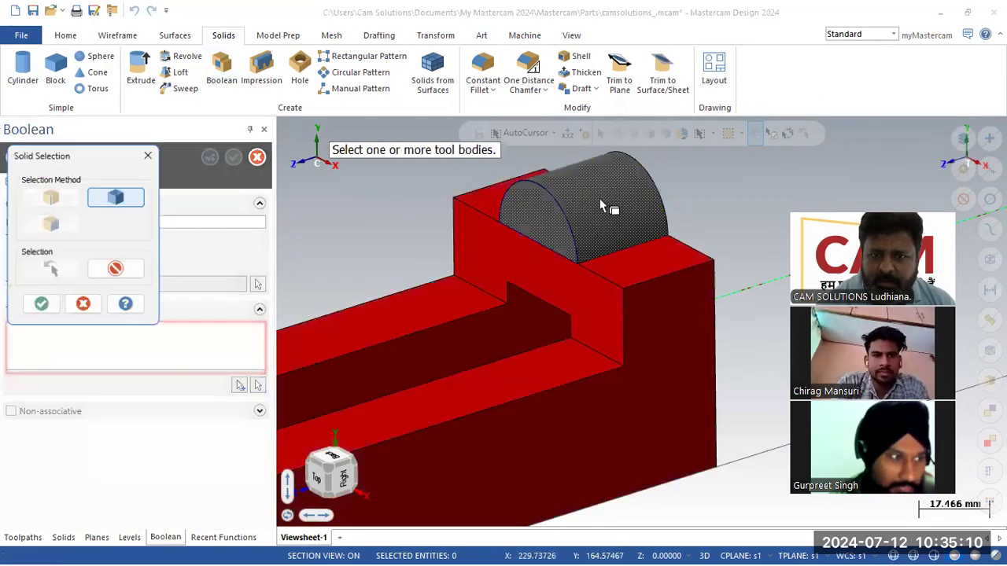
left_click(601, 189)
left_click(41, 305)
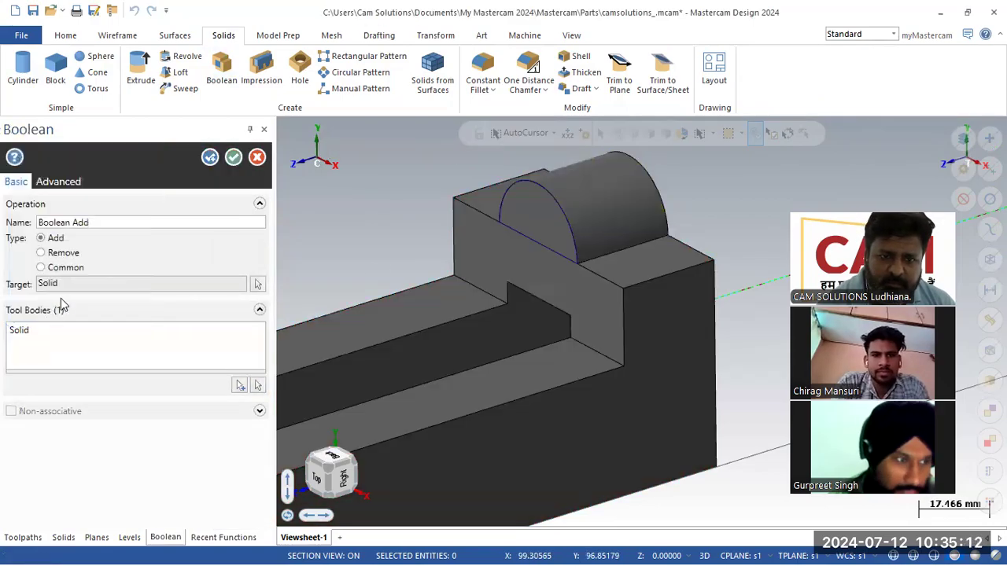
- Apply the Boolean Add, then toggle levels 2 and 4 to see which holds the solid
left_click(233, 160)
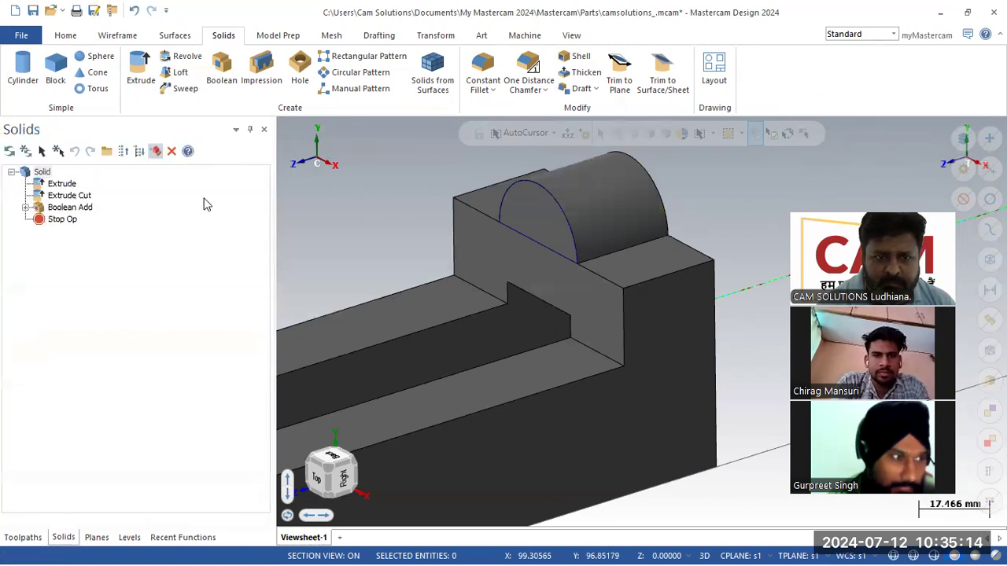
left_click(128, 538)
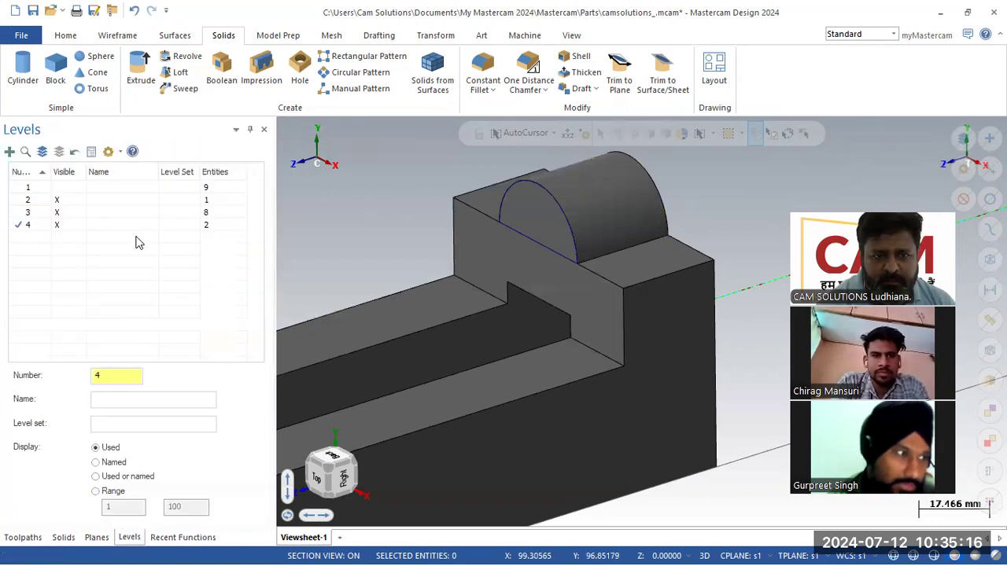
left_click(212, 229)
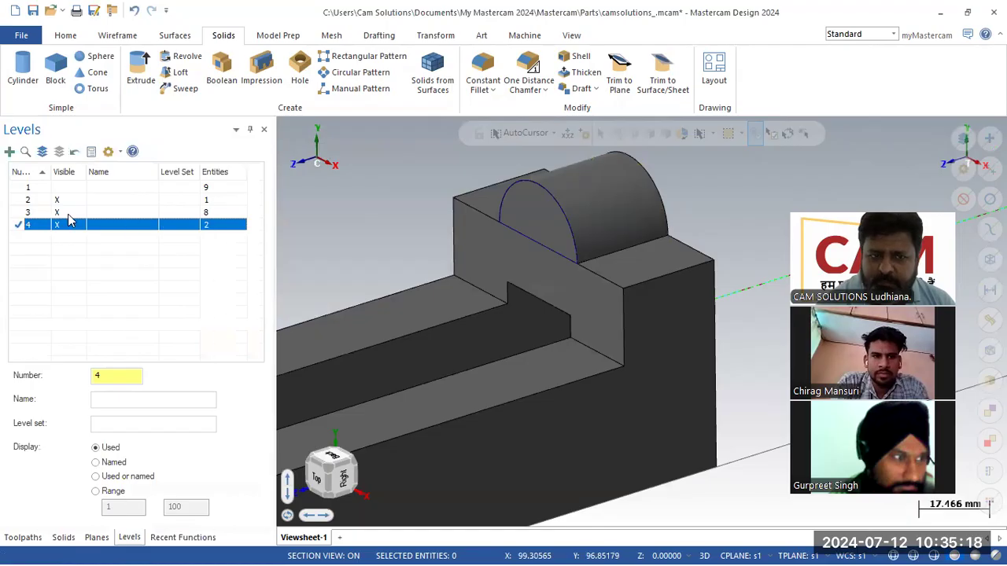
left_click(23, 212)
left_click(19, 200)
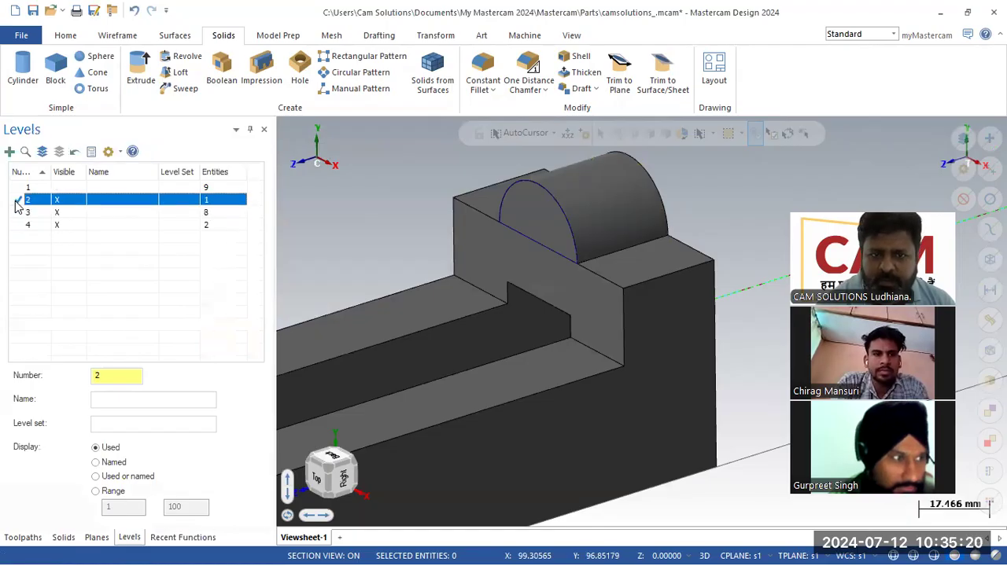
left_click(55, 226)
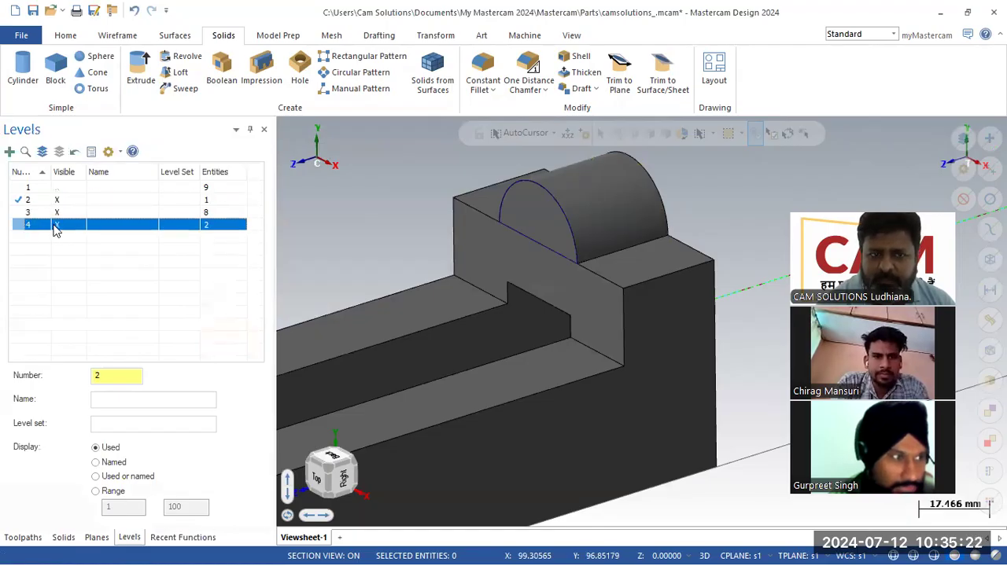
left_click(56, 203)
left_click(57, 218)
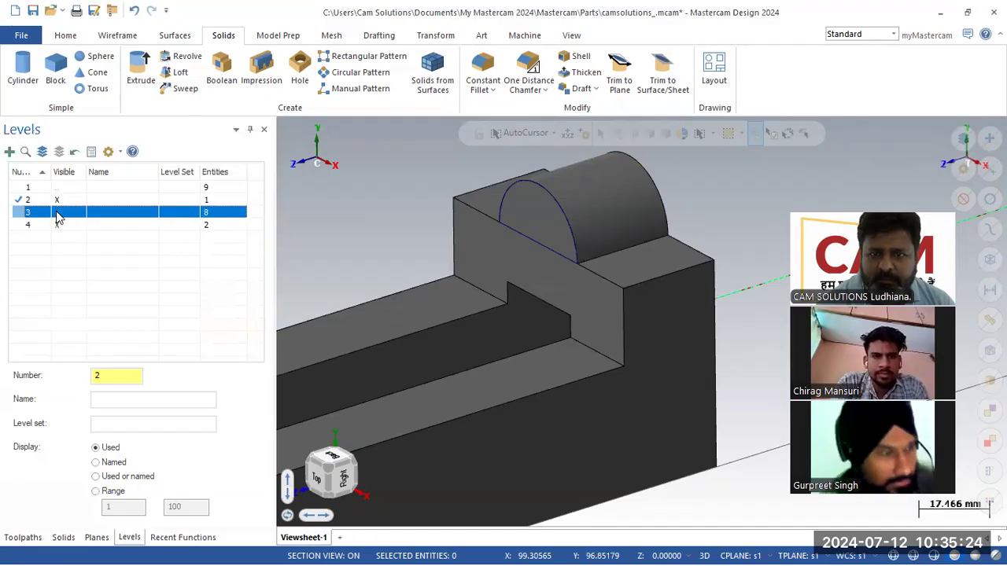
left_click(19, 226)
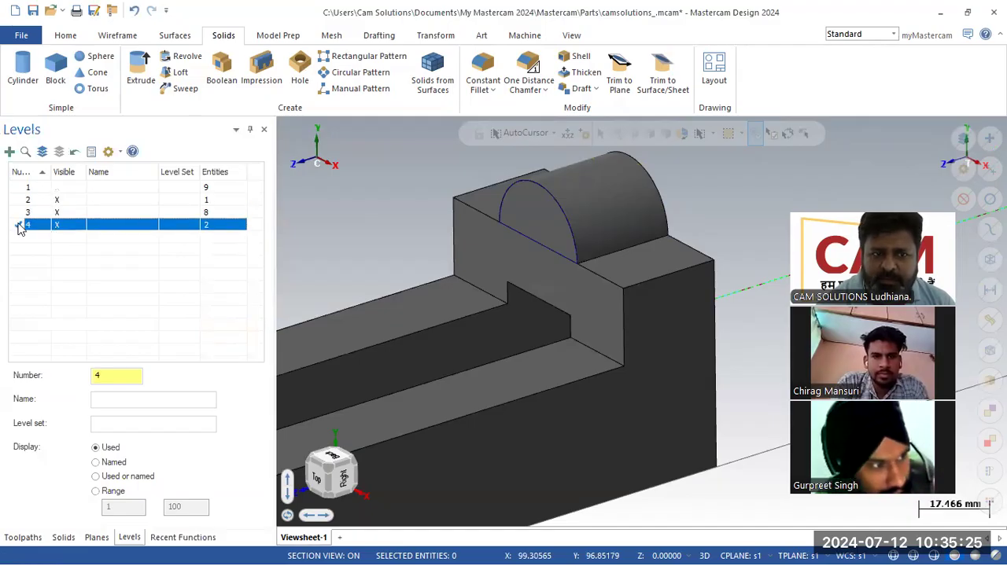
left_click(56, 200)
left_click(56, 200)
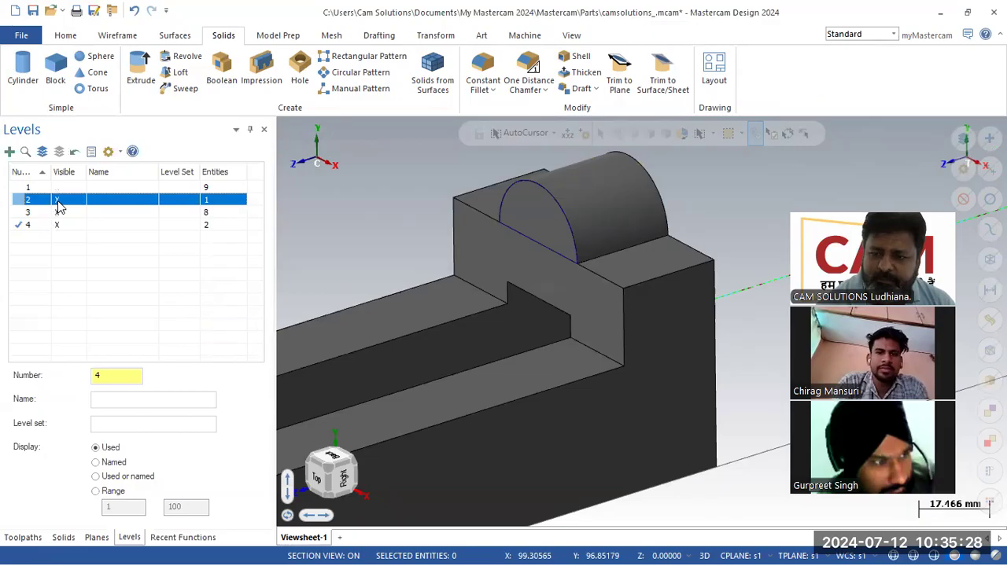
- Isolate the arc on level 4, then make a new empty level 5 the working level
left_click(61, 226)
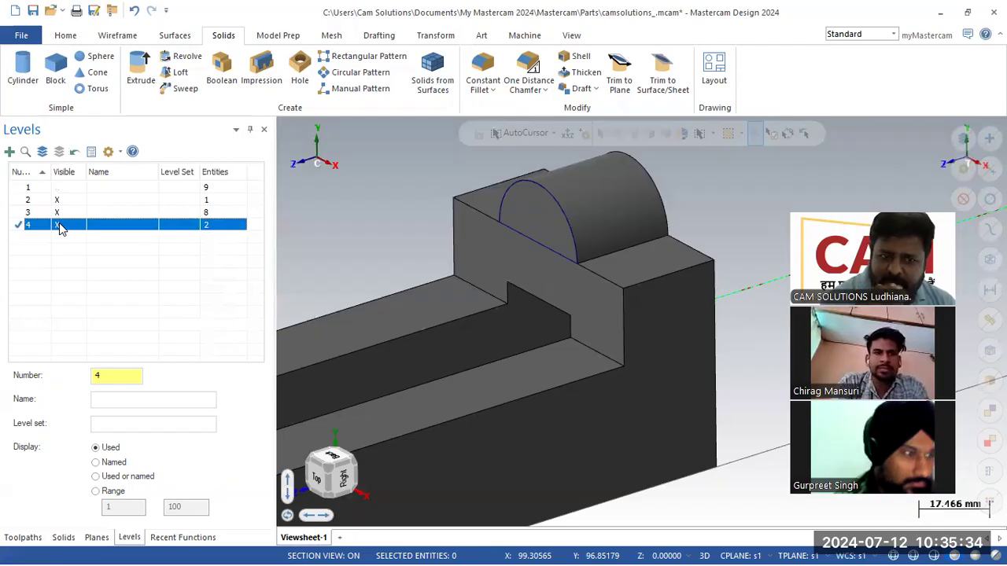
left_click(56, 201)
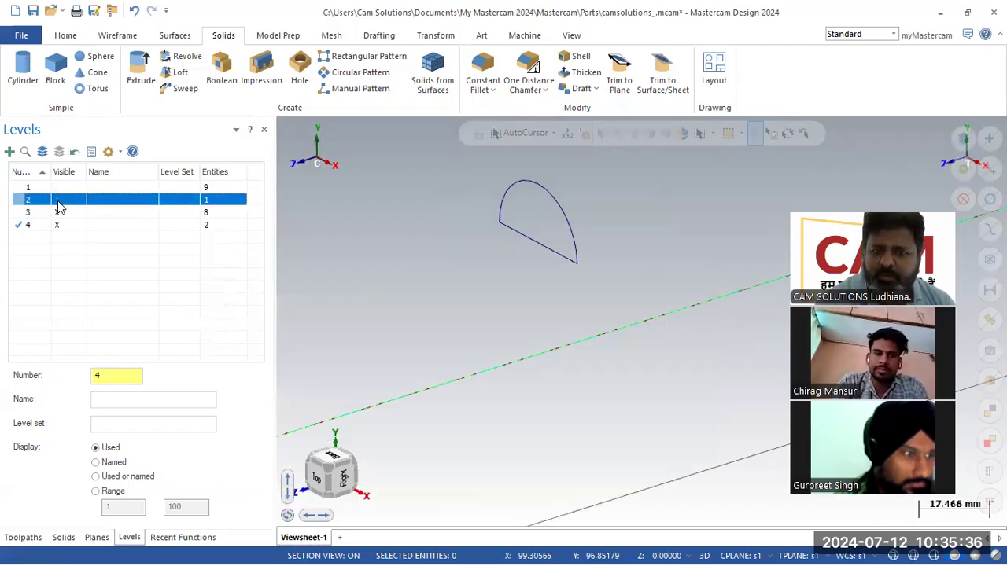
left_click(56, 200)
scroll(615, 273, "down", 3)
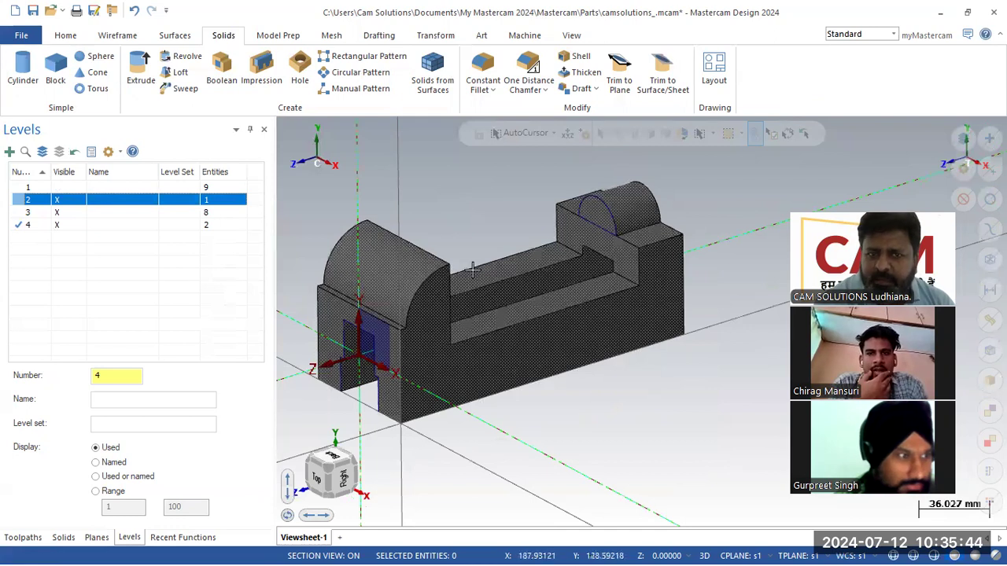
left_click(57, 226)
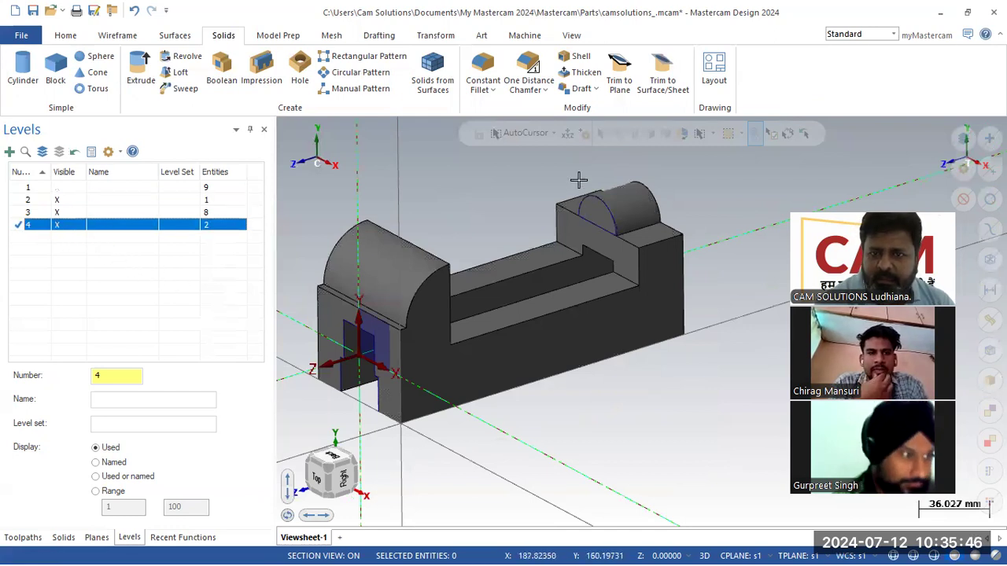
scroll(586, 177, "up", 4)
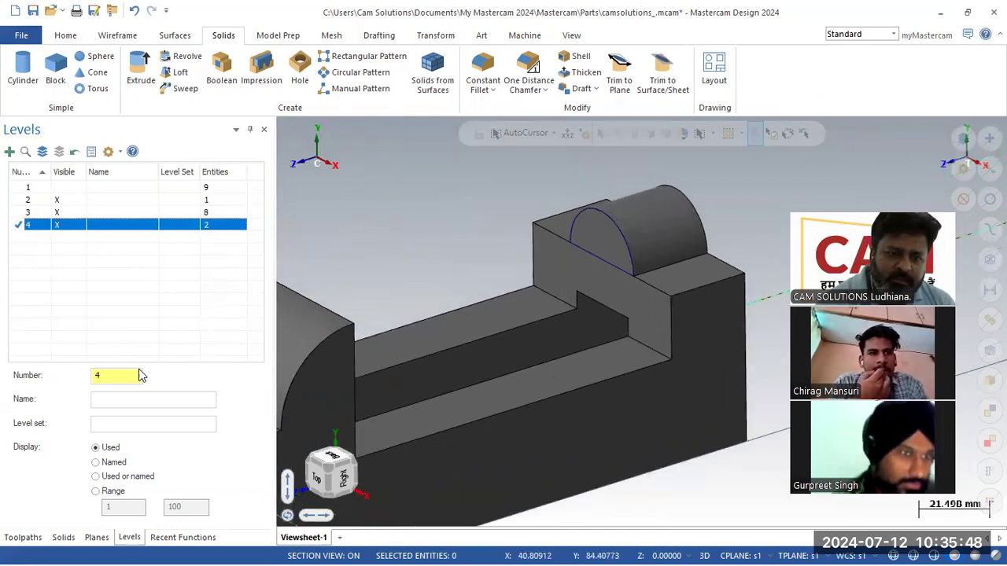
left_click(133, 374)
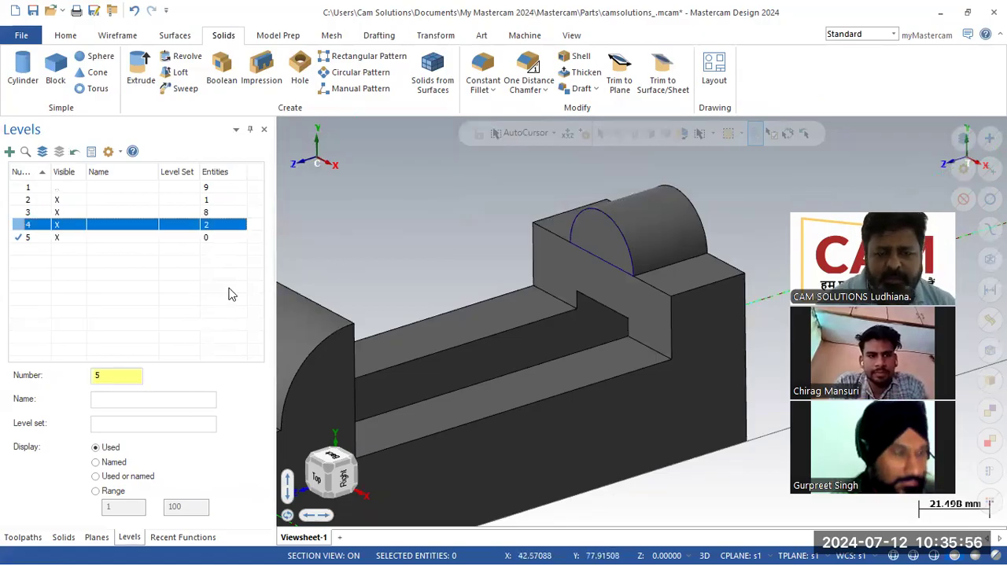
left_click(114, 239)
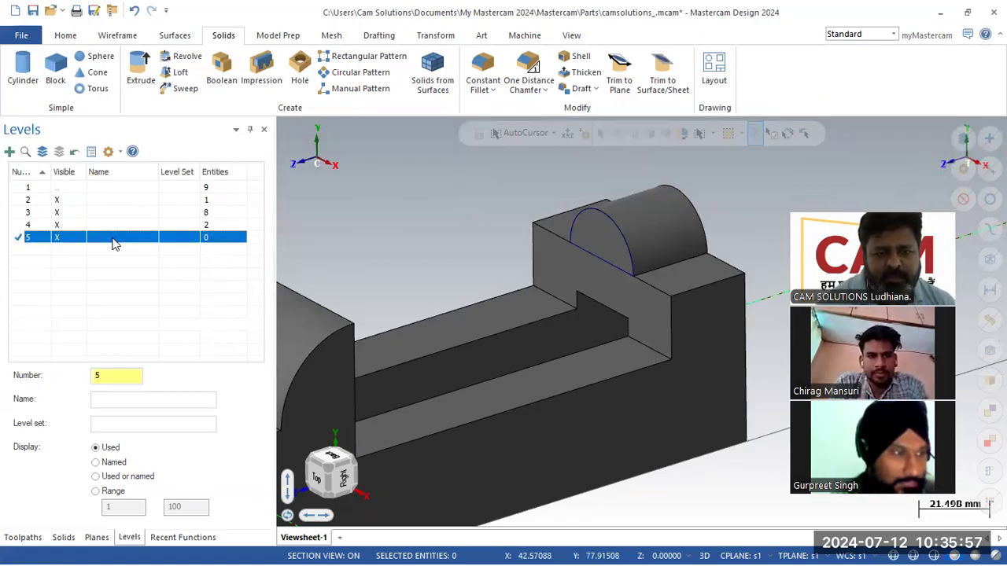
- Start a Hole feature and place one position on the boss end
left_click(299, 87)
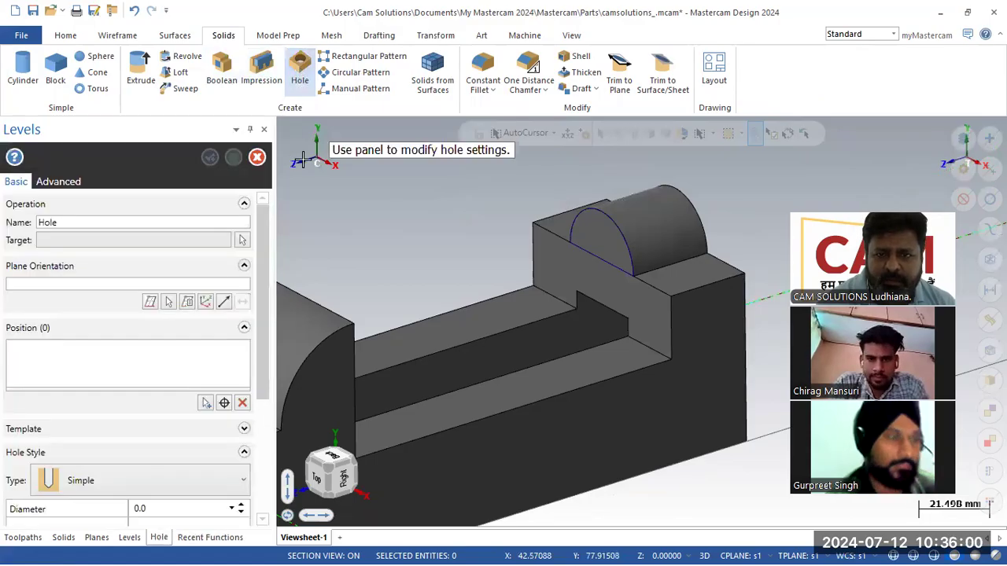
middle_click_drag(466, 173, 175, 407)
left_click(224, 403)
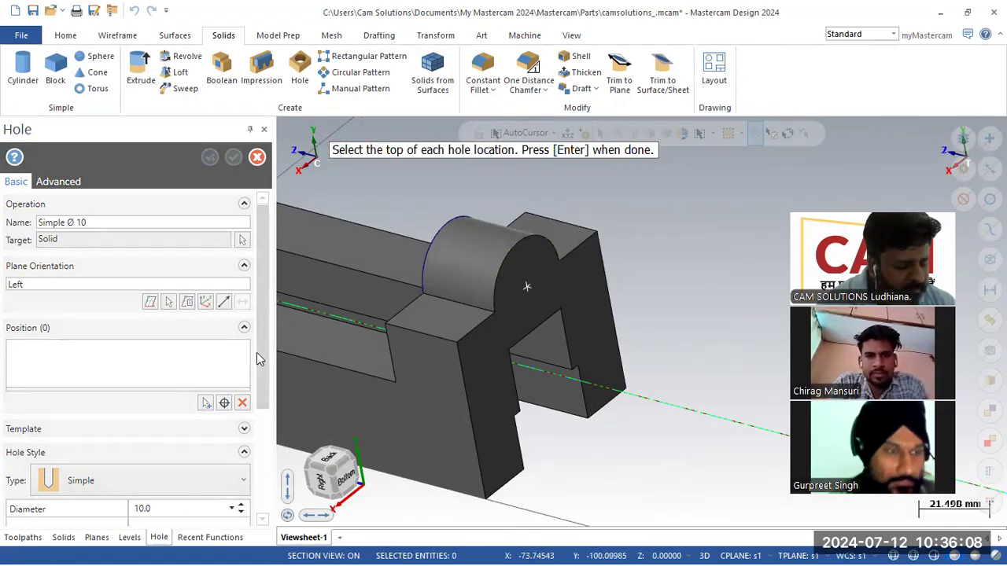
key("Return")
- Keep the Simple hole type and set the template category to Metric Coarse Tap Drills
scroll(262, 350, "down", 1)
scroll(261, 351, "down", 4)
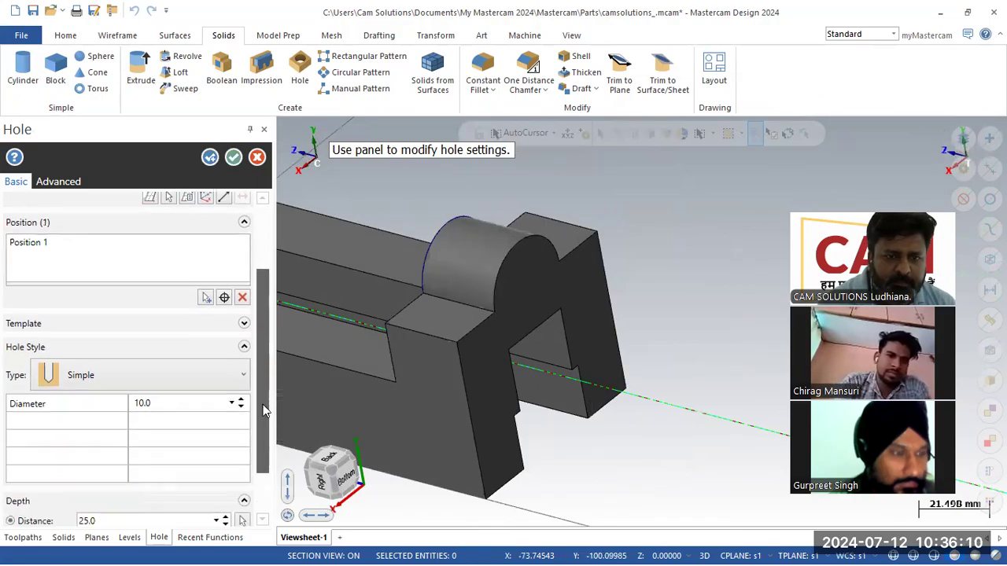
left_click(190, 360)
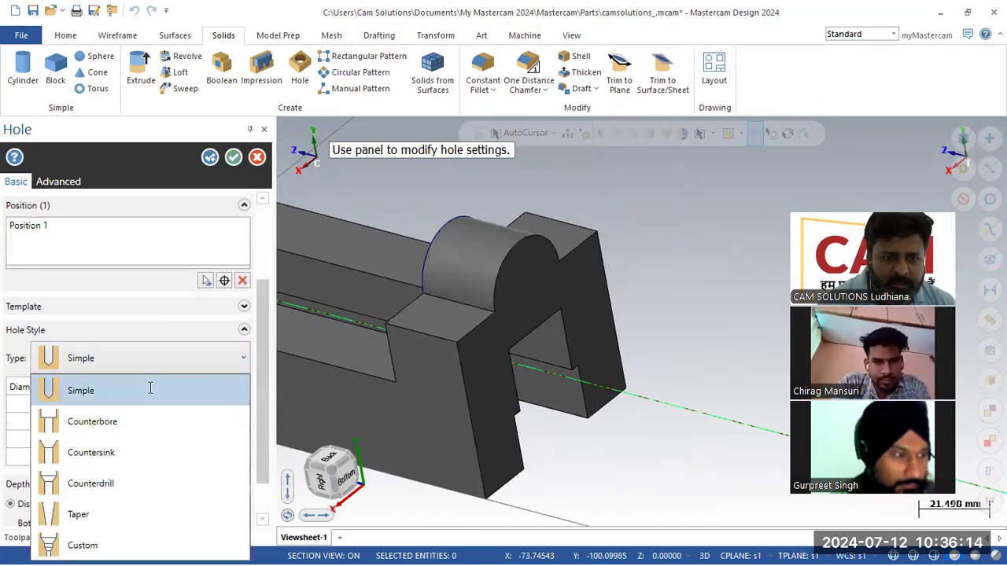
left_click(150, 390)
left_click(244, 308)
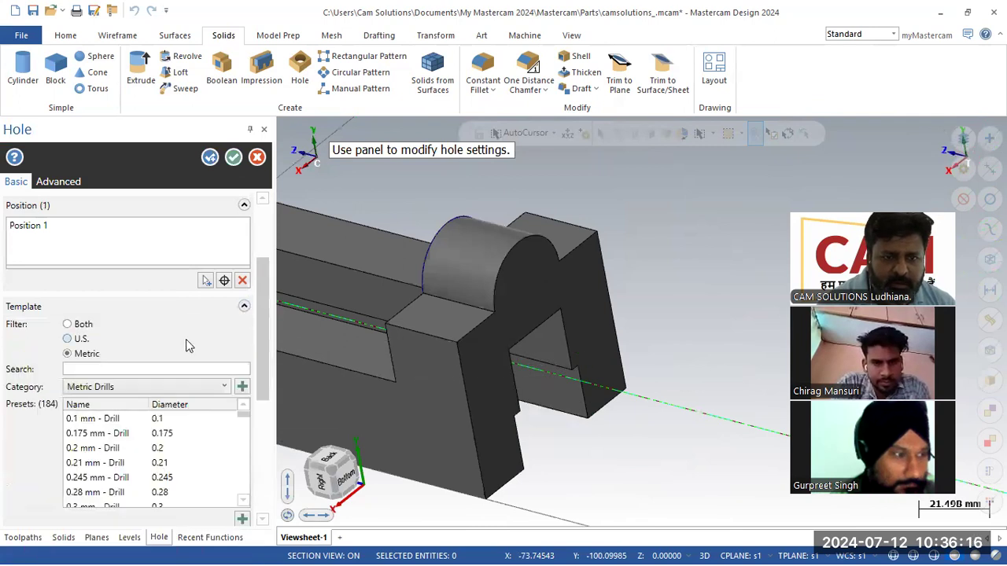
left_click(154, 390)
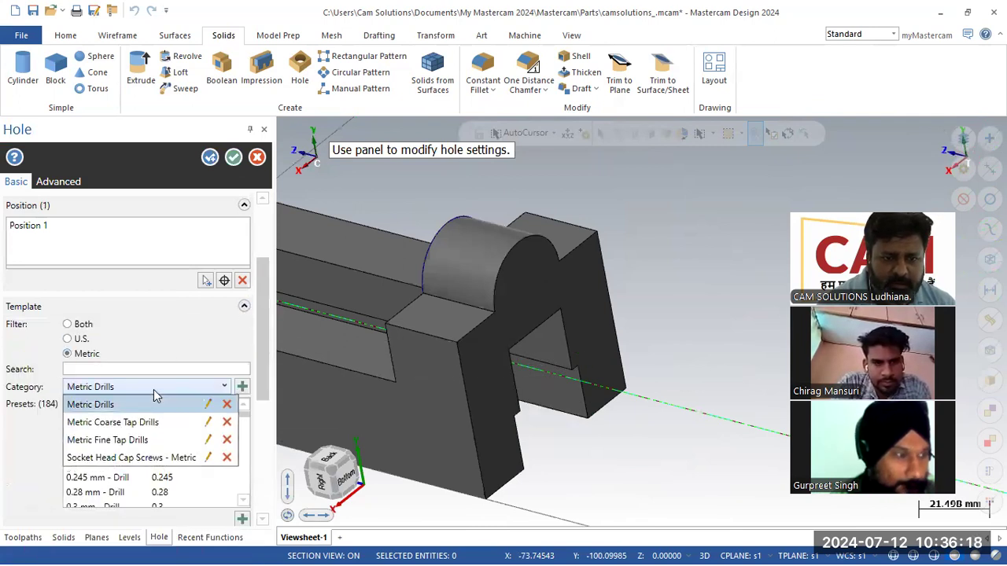
left_click(147, 422)
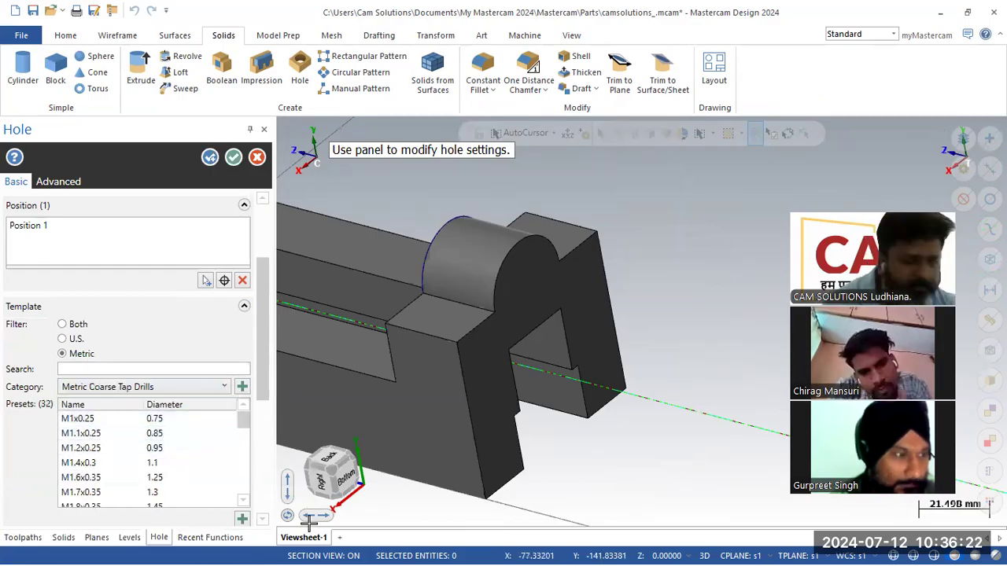
left_click(574, 519)
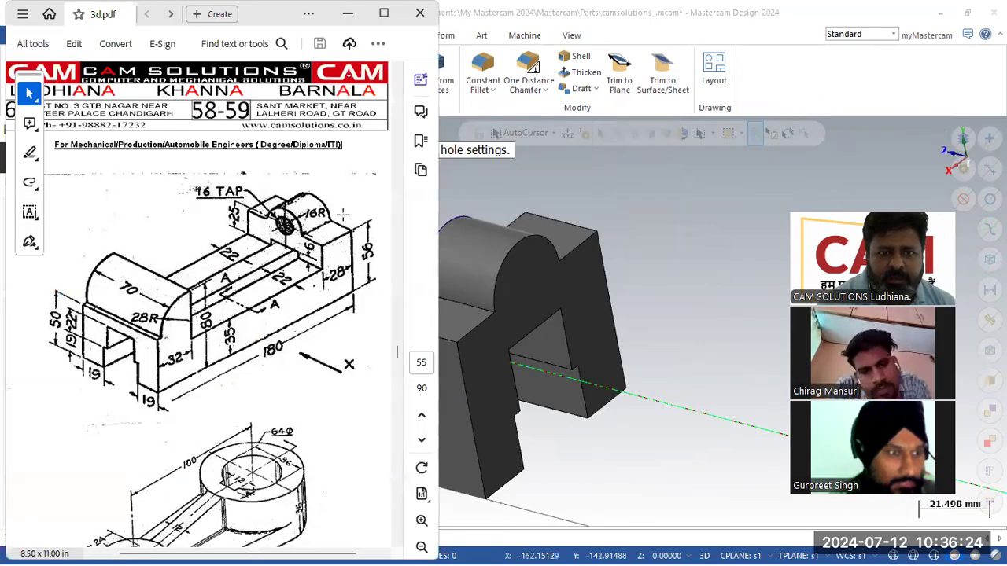
left_click(348, 14)
scroll(148, 476, "down", 3)
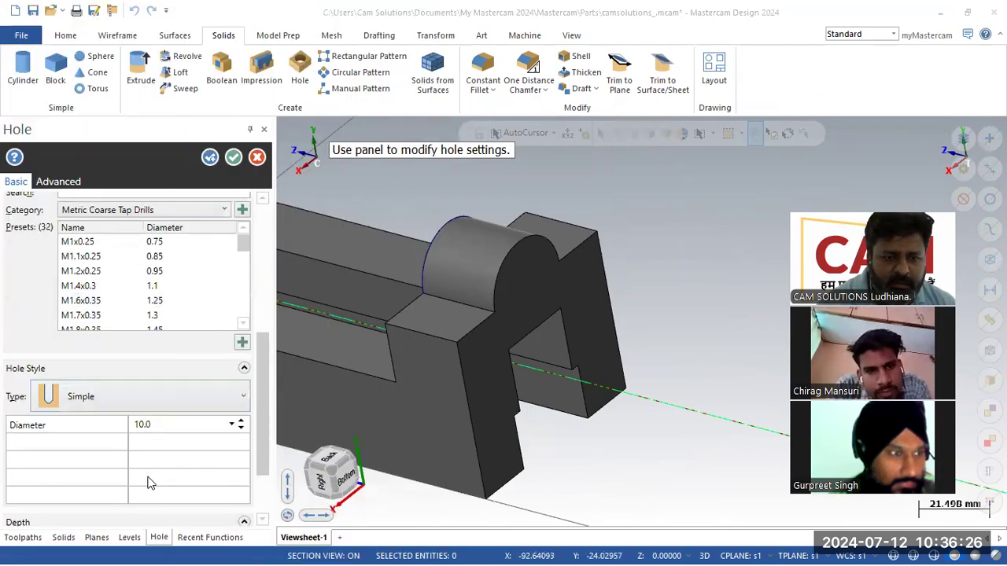
- Apply the M16x2 tap-drill preset, giving a 14.0 mm diameter
left_click_drag(246, 271, 245, 300)
left_click(197, 271)
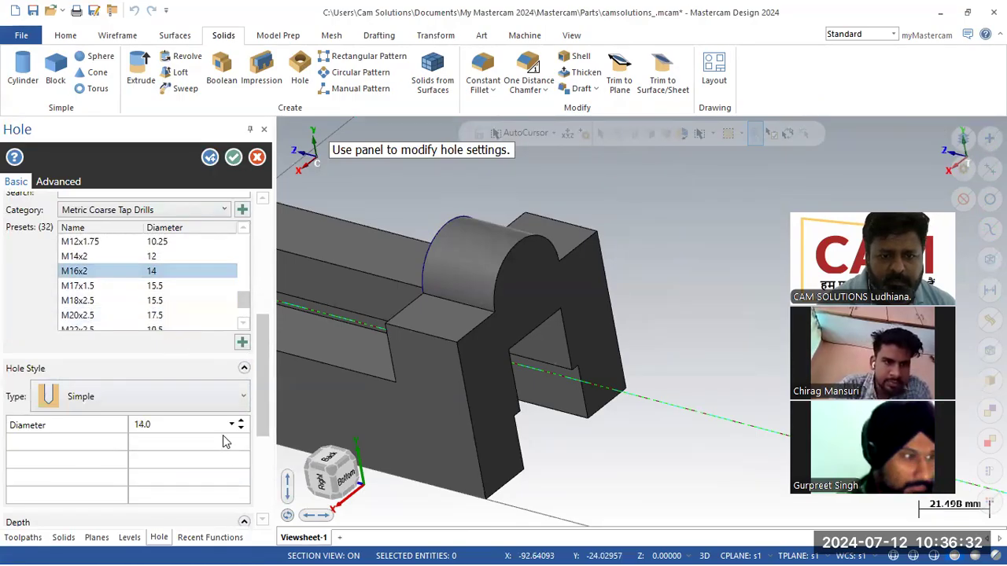
scroll(551, 307, "down", 1)
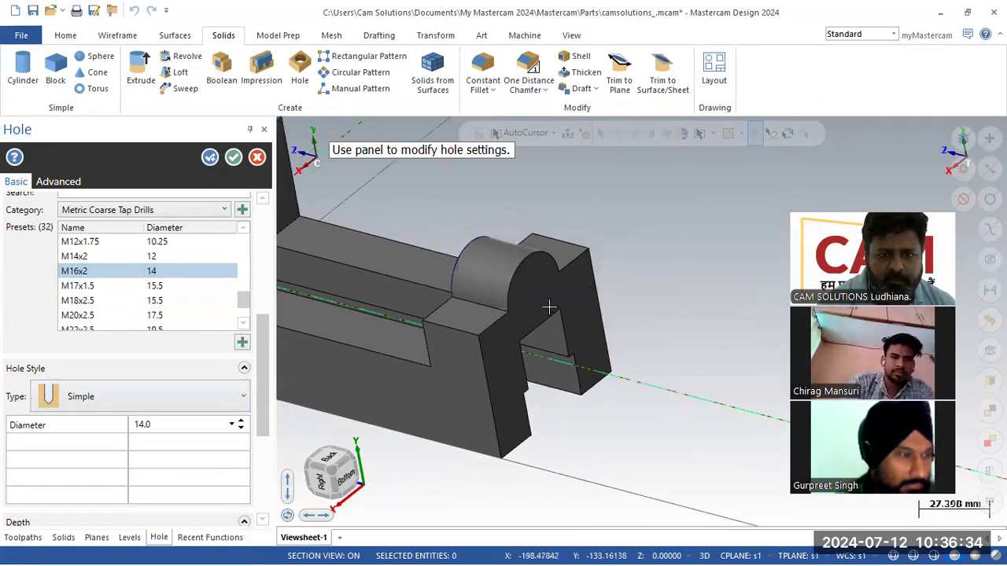
scroll(259, 275, "up", 8)
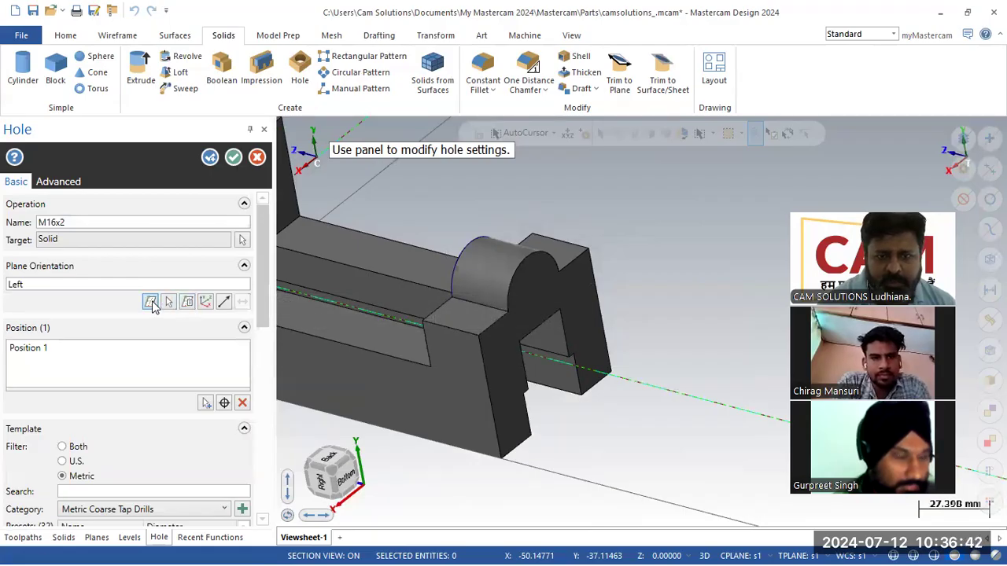
- Remove the existing hole position and pick a single new location on the part
mouse_move(480, 286)
middle_mouse_down()
mouse_move(632, 260)
mouse_move(626, 285)
middle_mouse_up()
middle_click_drag(540, 288, 400, 288)
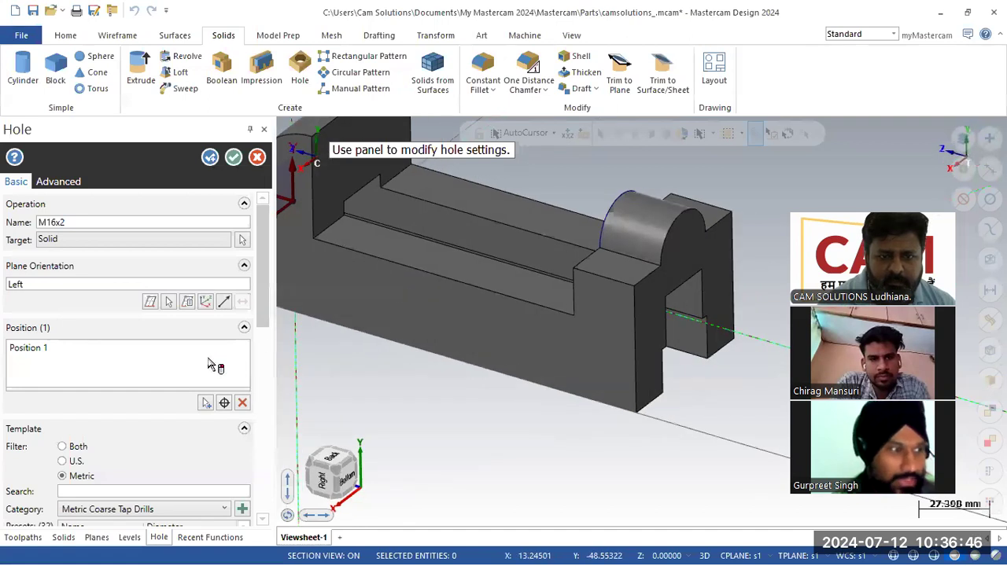
left_click(243, 404)
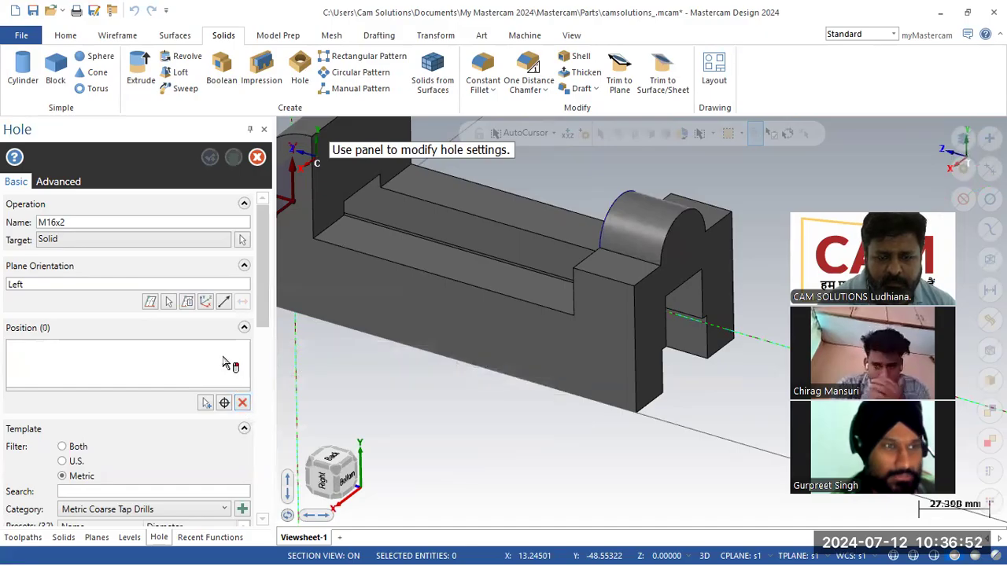
left_click_drag(262, 318, 277, 282)
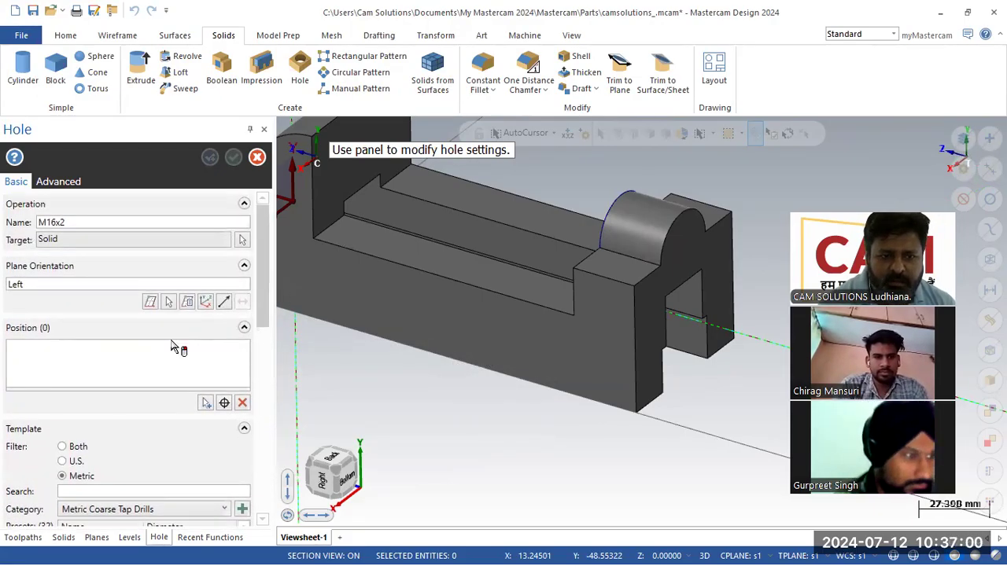
left_click(224, 402)
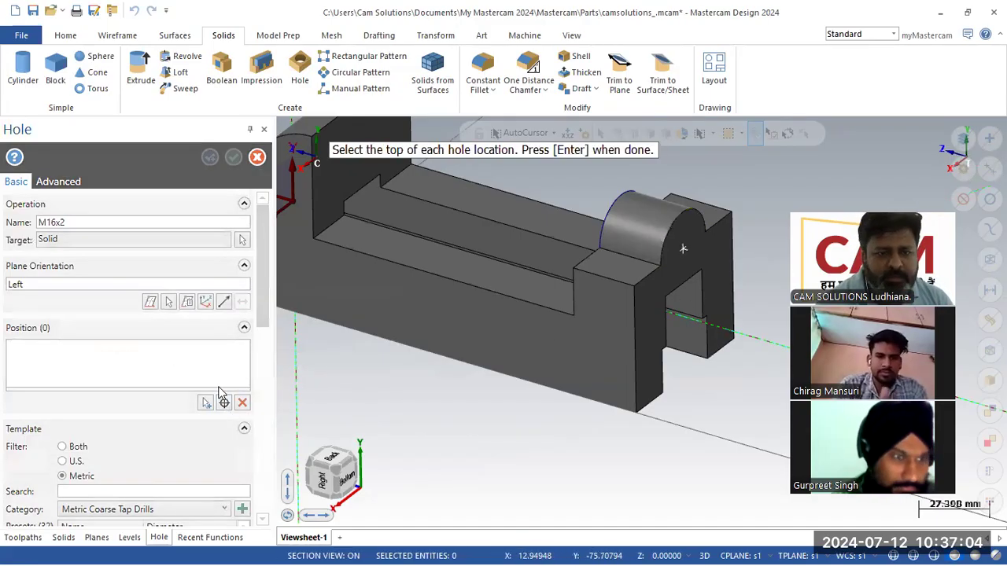
key("Return")
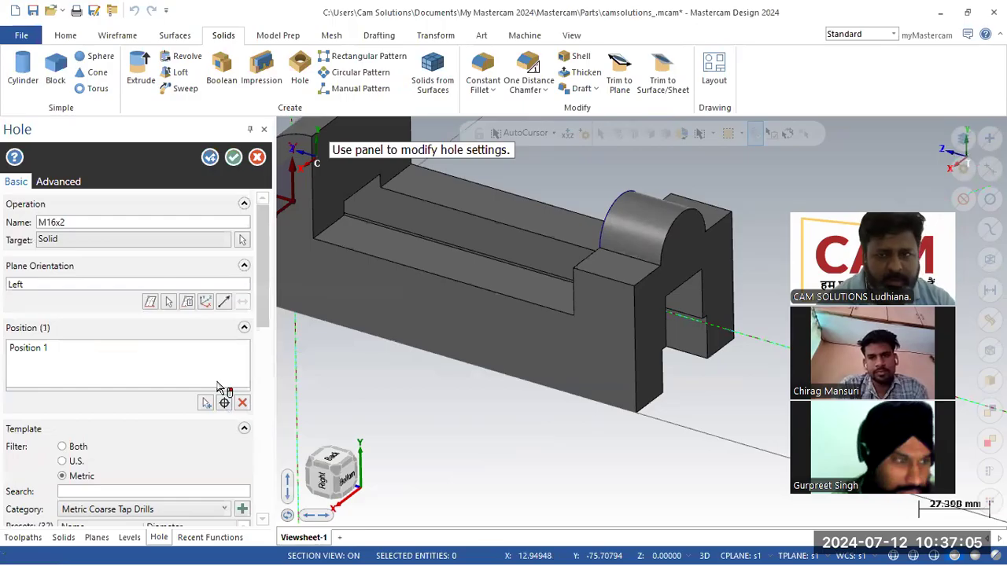
- Try the Right, Left, Bottom, Front and Top planes, then confirm Right for the hole
left_click(188, 304)
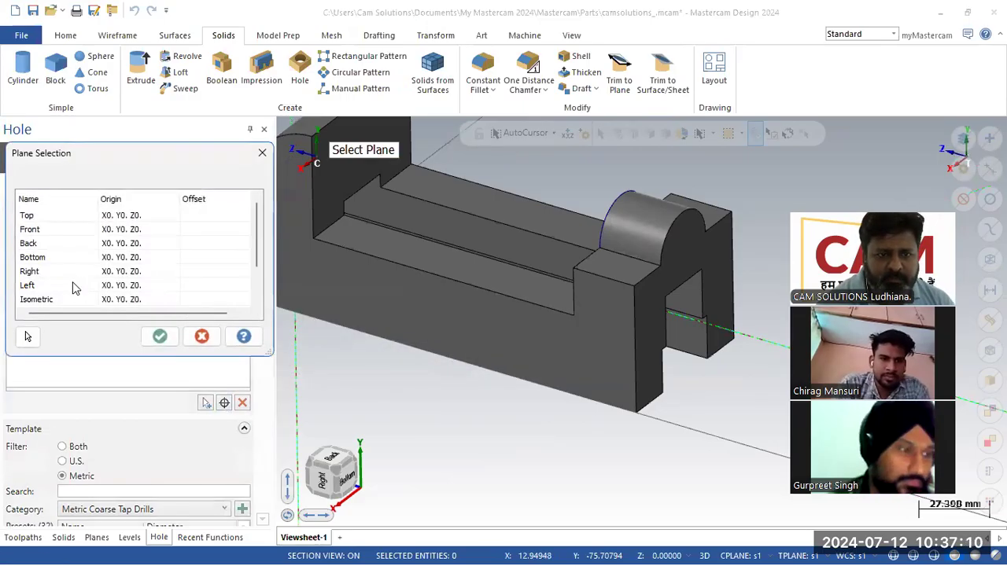
left_click(56, 272)
left_click(59, 286)
left_click(49, 260)
left_click(48, 229)
left_click(47, 214)
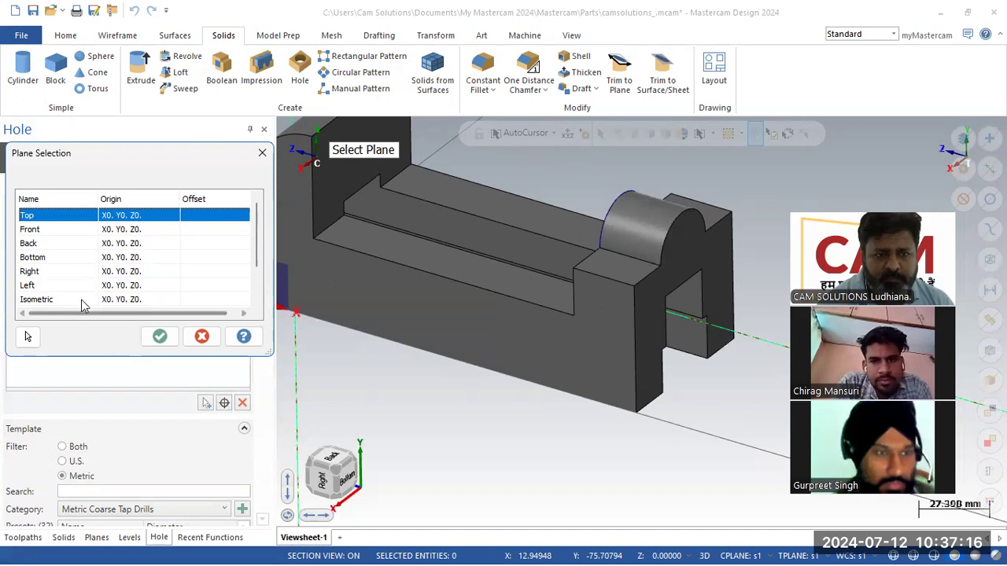
left_click(52, 271)
left_click(159, 336)
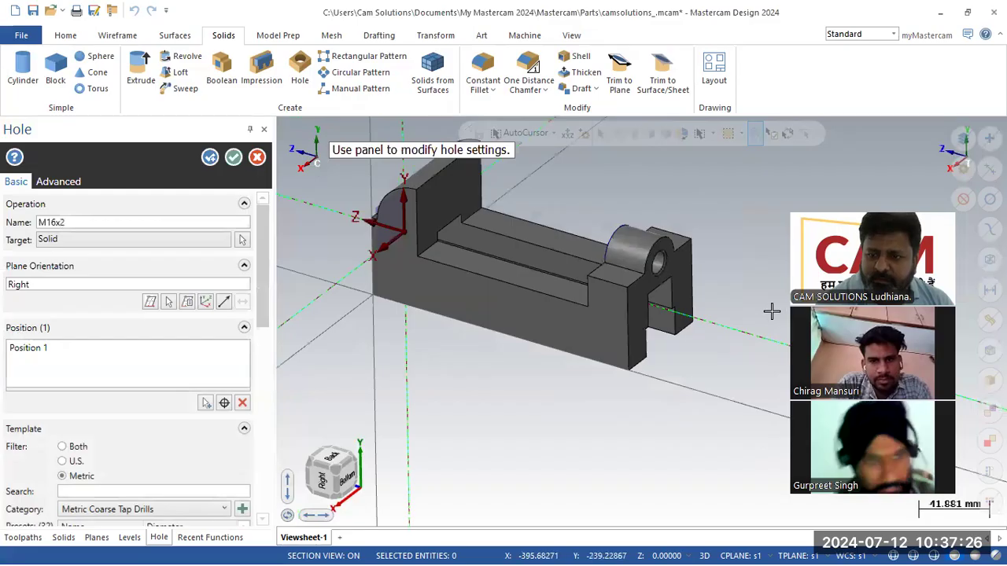
- Orbit around the part to check the preview, then accept the M16x2 hole
middle_click_drag(641, 321, 782, 309)
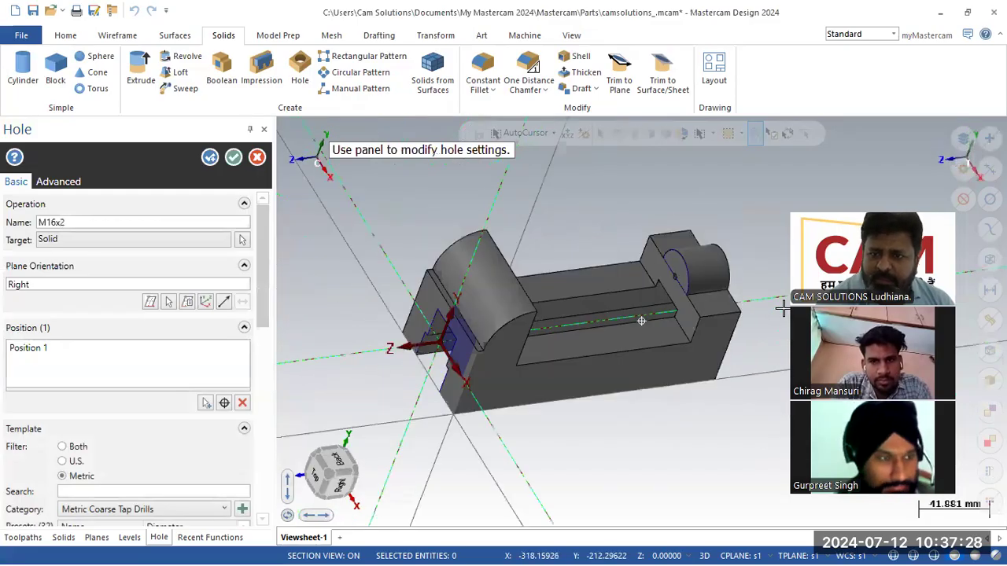
middle_click_drag(698, 302, 657, 252)
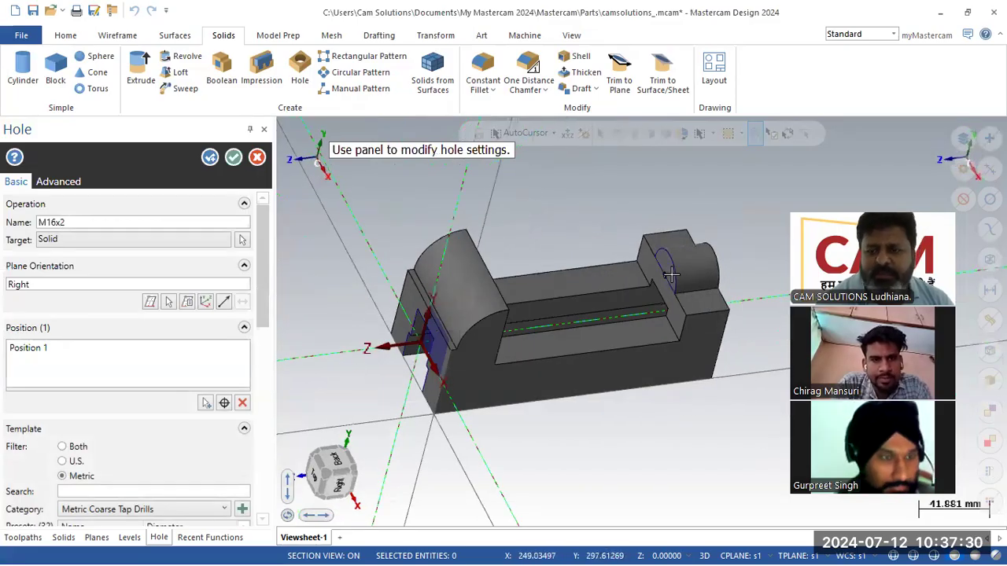
mouse_move(662, 256)
middle_mouse_down()
mouse_move(696, 220)
mouse_move(647, 229)
mouse_move(654, 236)
middle_mouse_up()
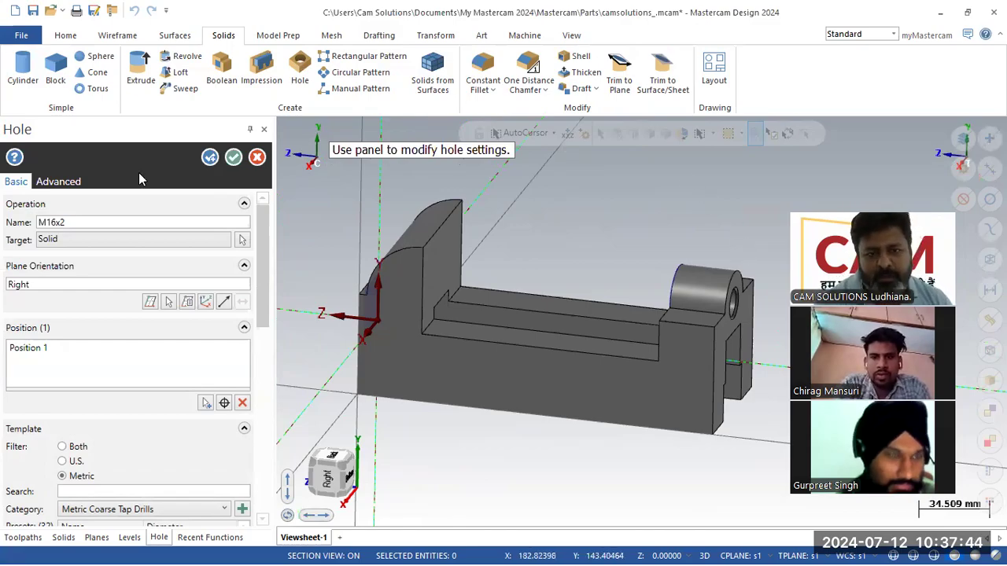
left_click(233, 157)
- In the Solids manager history, reopen the M16x2 hole for editing
mouse_move(575, 269)
middle_mouse_down()
mouse_move(528, 245)
mouse_move(549, 263)
mouse_move(611, 254)
mouse_move(523, 249)
middle_mouse_up()
middle_click_drag(497, 265, 511, 265)
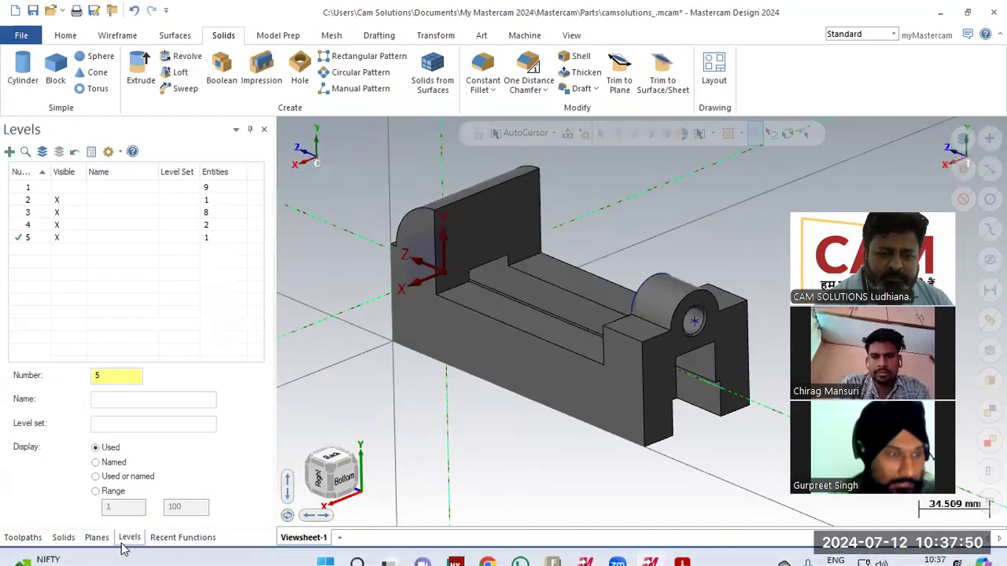
left_click(63, 537)
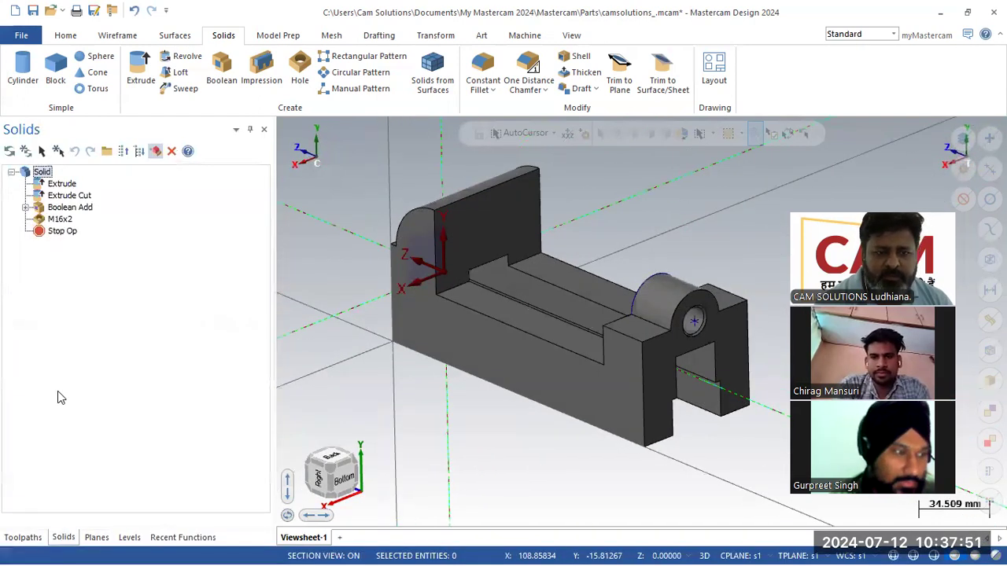
double_click(61, 220)
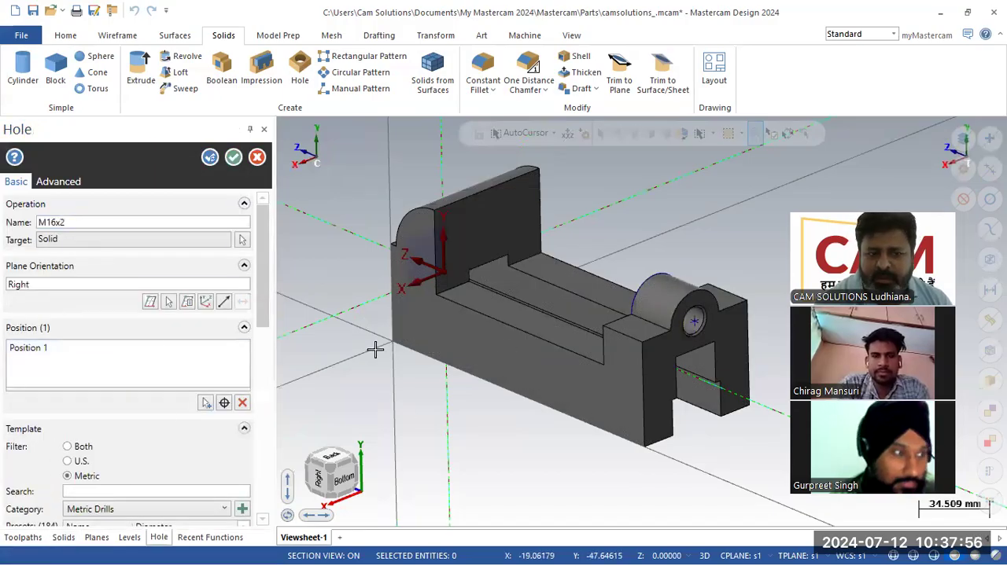
- Raise the M16x2 hole depth to 31.0 mm, disable Top Edge Treatment, and apply
left_click_drag(262, 301, 276, 427)
middle_click_drag(420, 378, 490, 292)
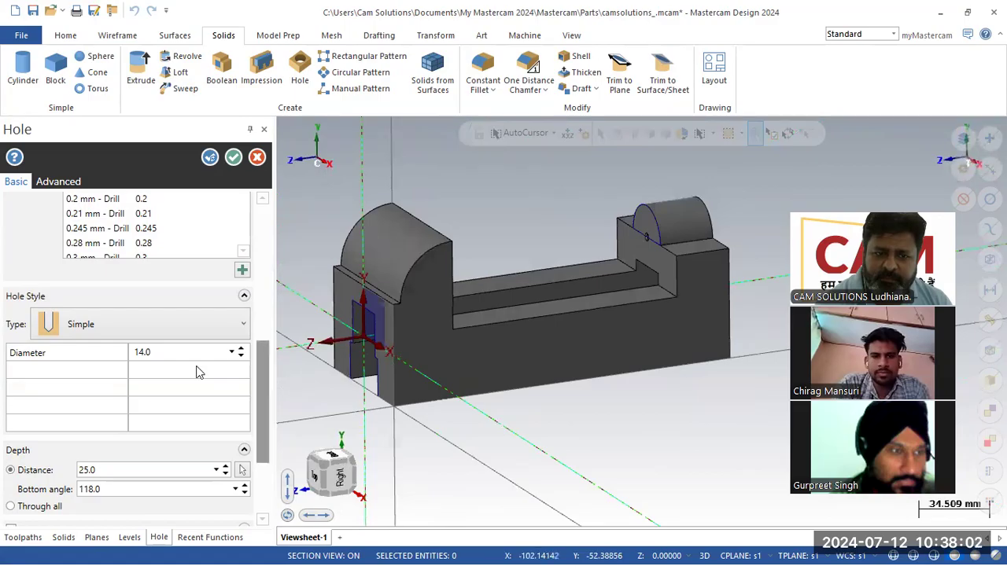
left_click(224, 354)
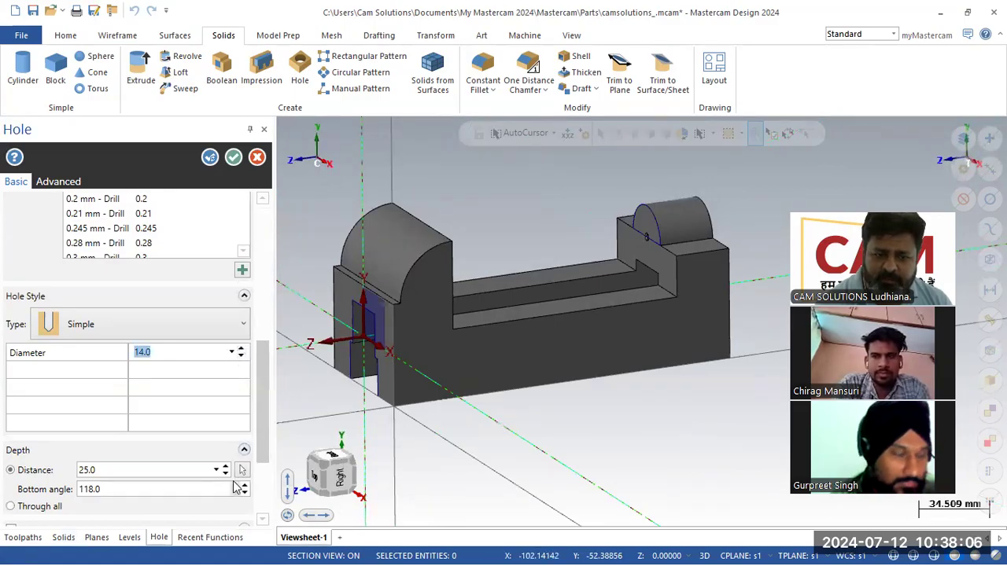
left_click(225, 467)
left_click(225, 467)
left_click(225, 468)
left_click(225, 467)
left_click(224, 467)
left_click(225, 467)
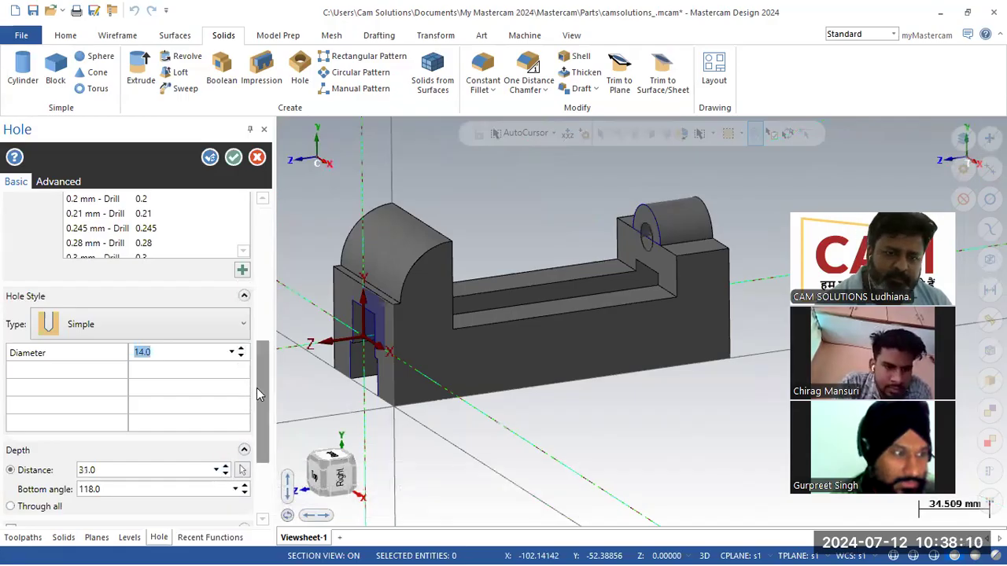
scroll(244, 429, "down", 4)
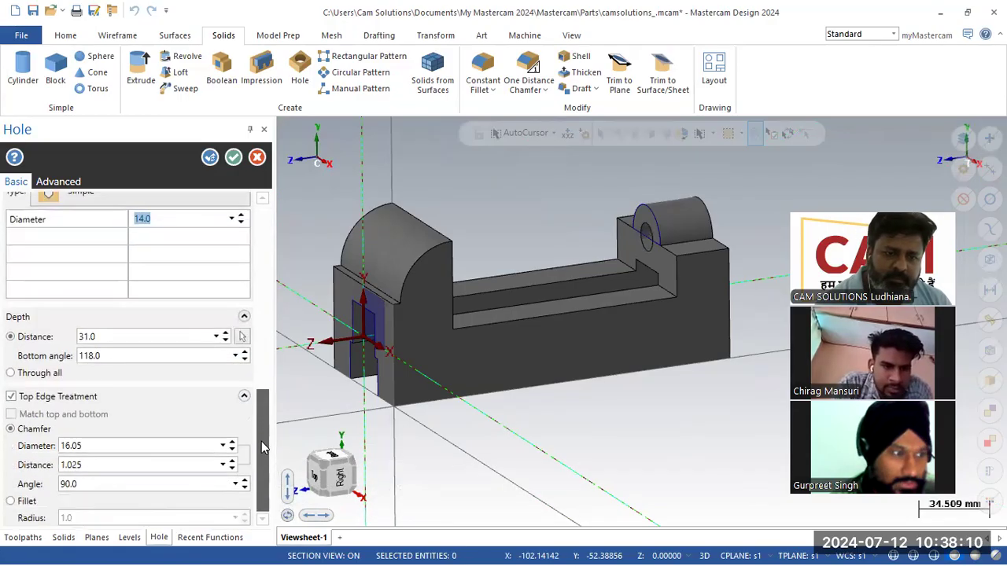
left_click(20, 392)
middle_click_drag(418, 195, 438, 209)
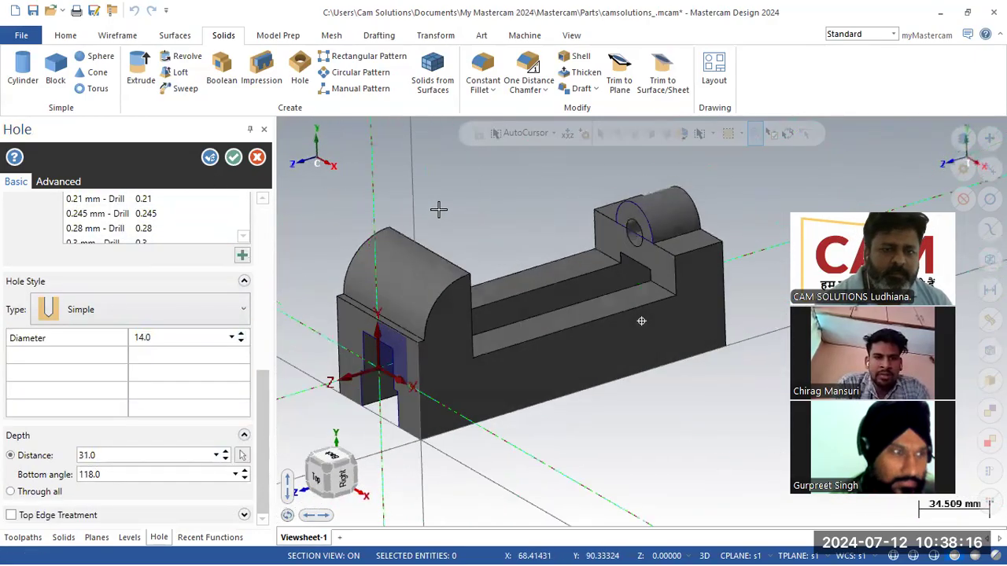
left_click(234, 157)
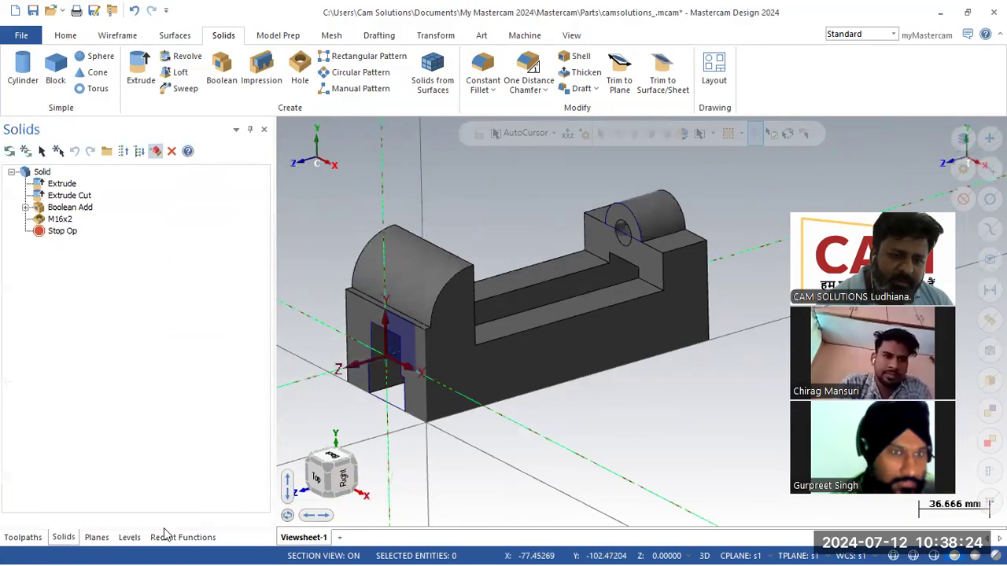
- Make level 5 active and hide levels 2, 3 and 4 to isolate its contents
left_click(132, 538)
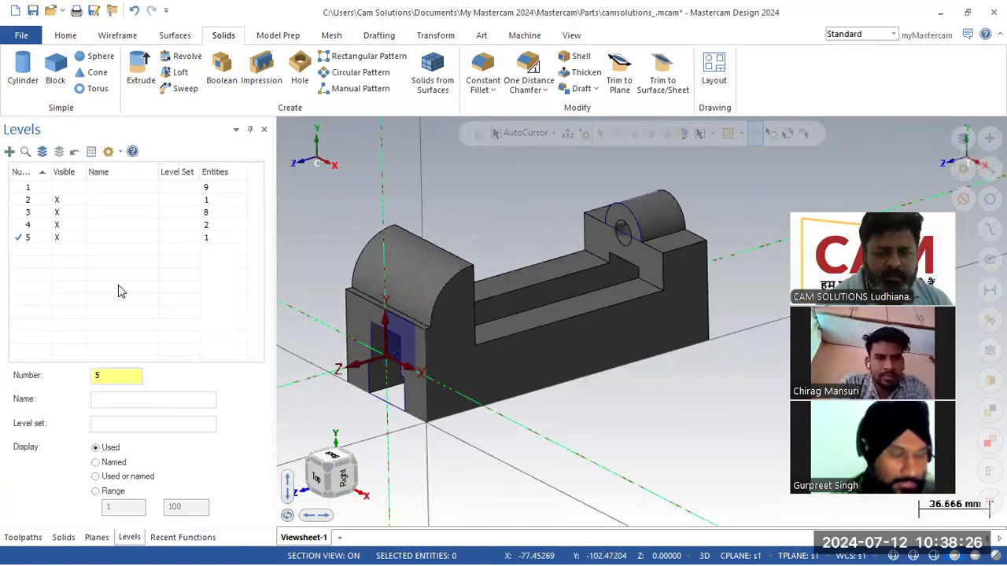
left_click(15, 226)
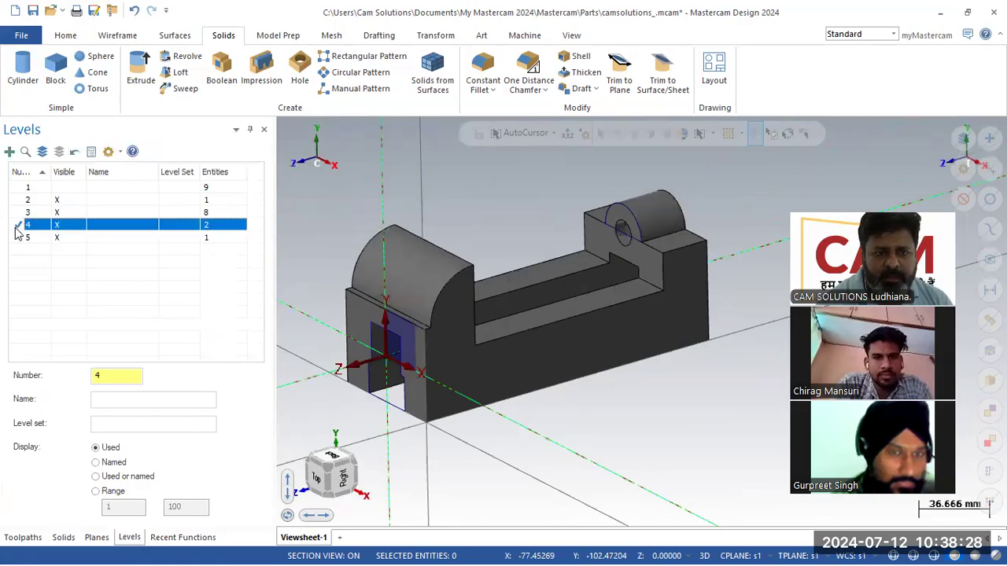
left_click(60, 239)
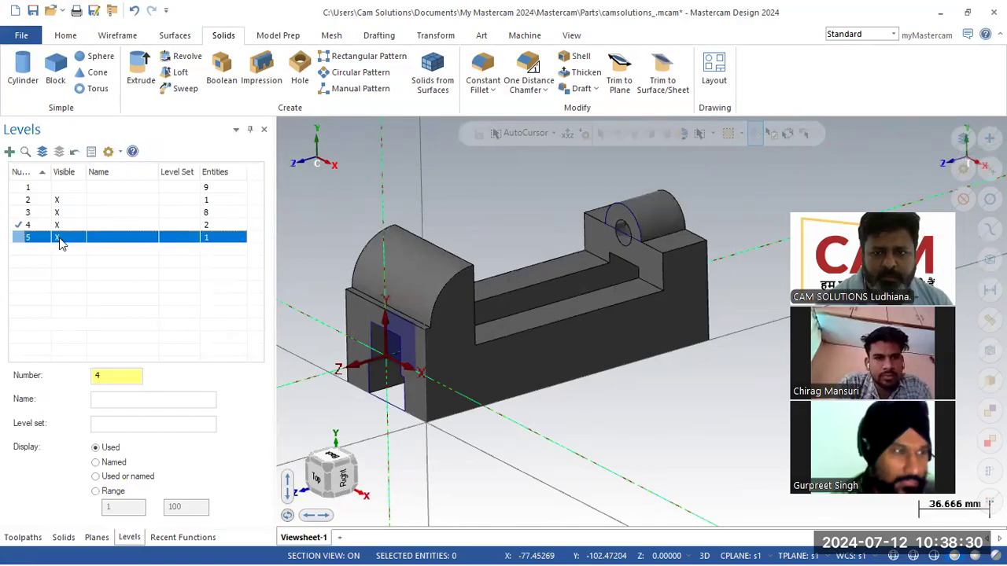
middle_click_drag(495, 259, 87, 243)
left_click(62, 238)
left_click(61, 226)
left_click(59, 214)
left_click(55, 200)
left_click(19, 238)
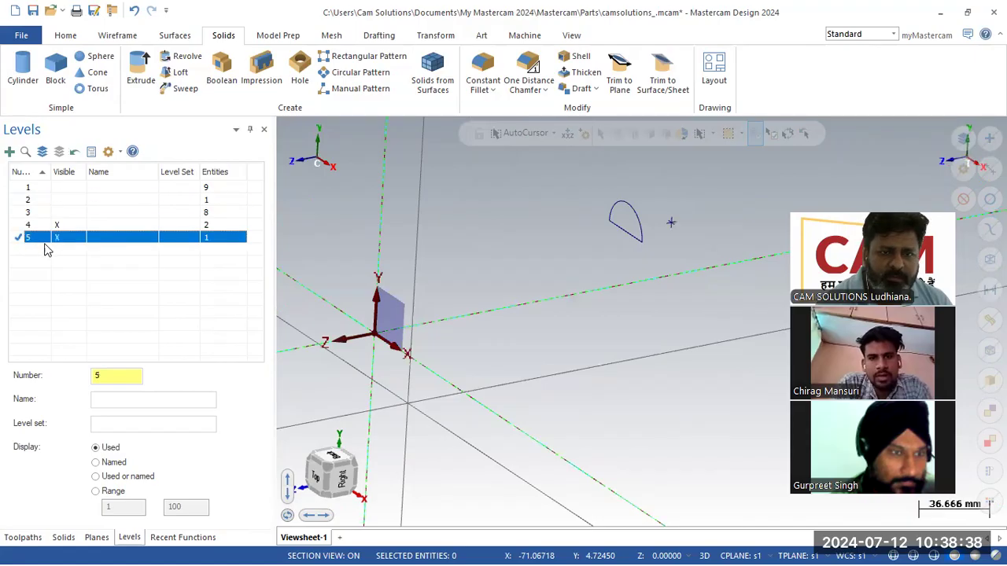
left_click(57, 226)
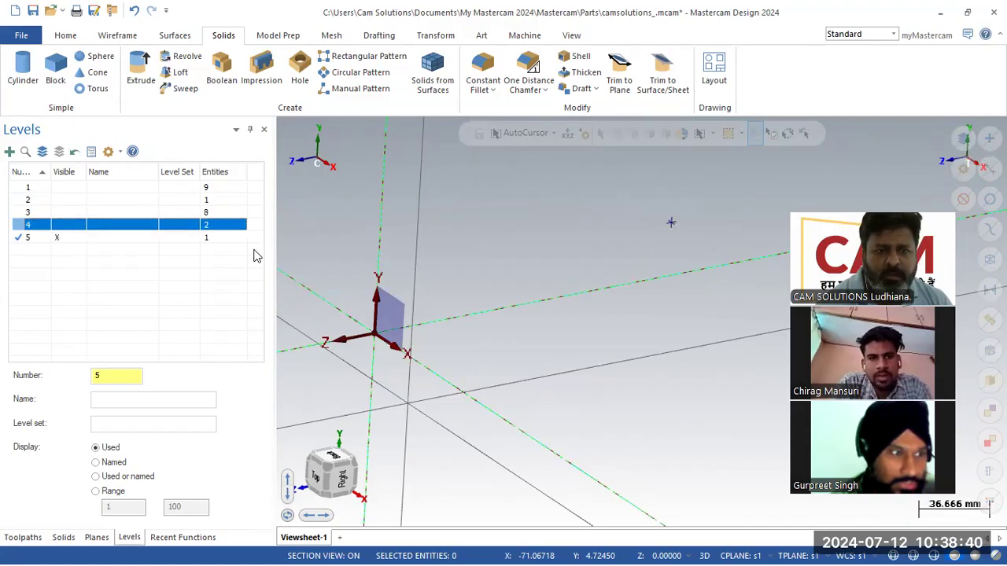
- Delete the stray point on level 5 and show levels 4, 3 and 2 again
left_click(670, 225)
key("Delete")
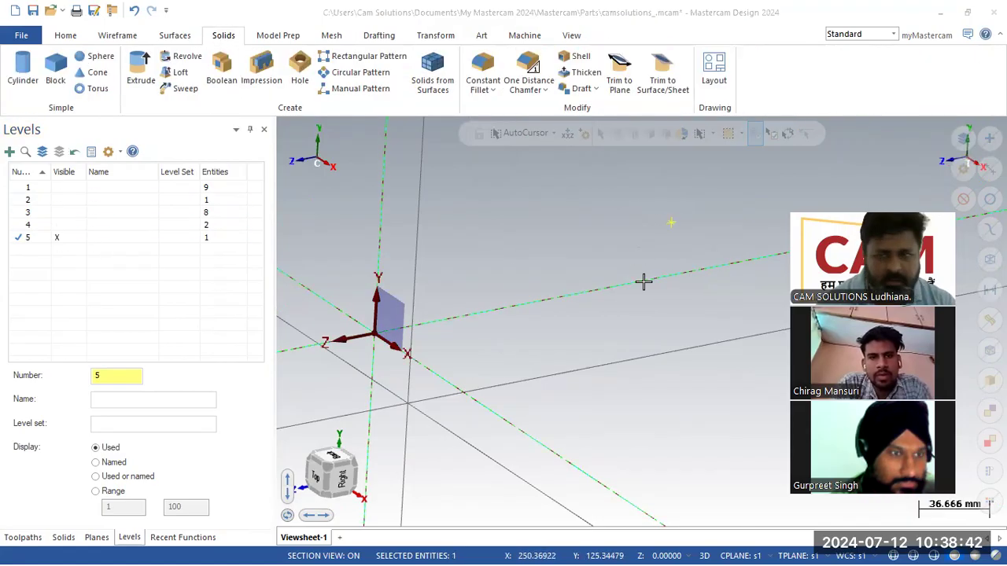
left_click(181, 268)
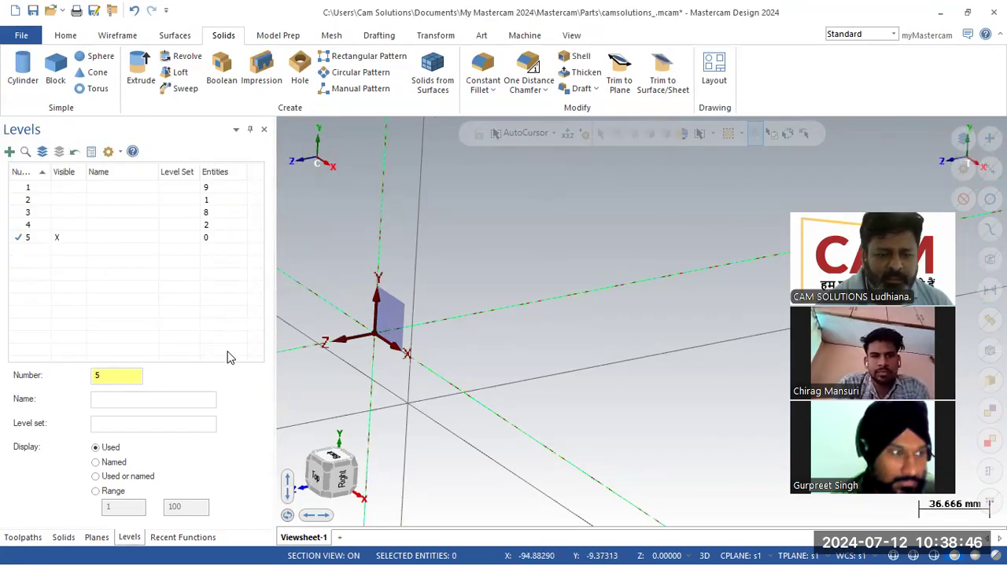
left_click(57, 225)
left_click(57, 212)
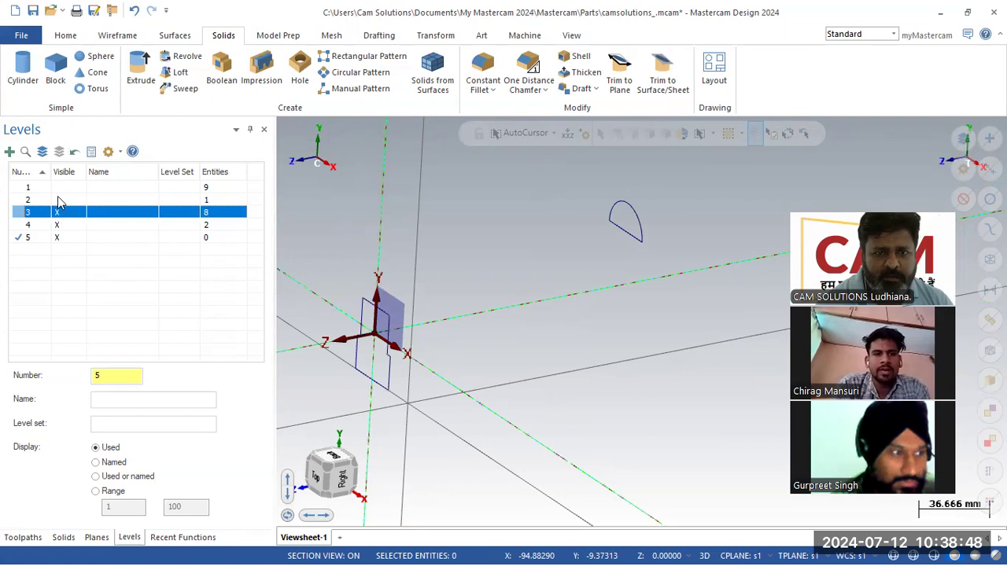
left_click(57, 199)
middle_click_drag(598, 280, 479, 310)
- Regenerate the solid from its history and dismiss the resulting error message
left_click(63, 536)
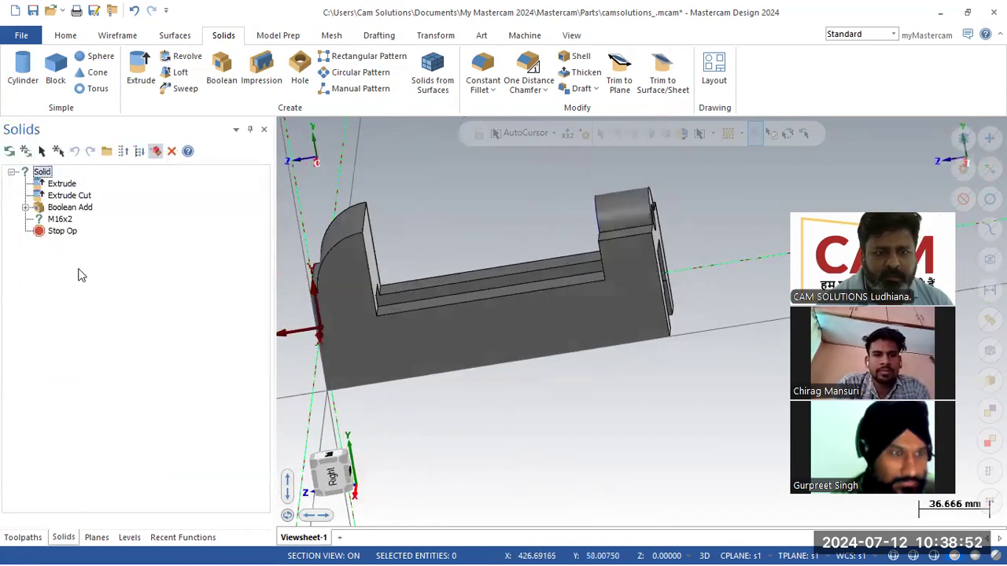
left_click(9, 150)
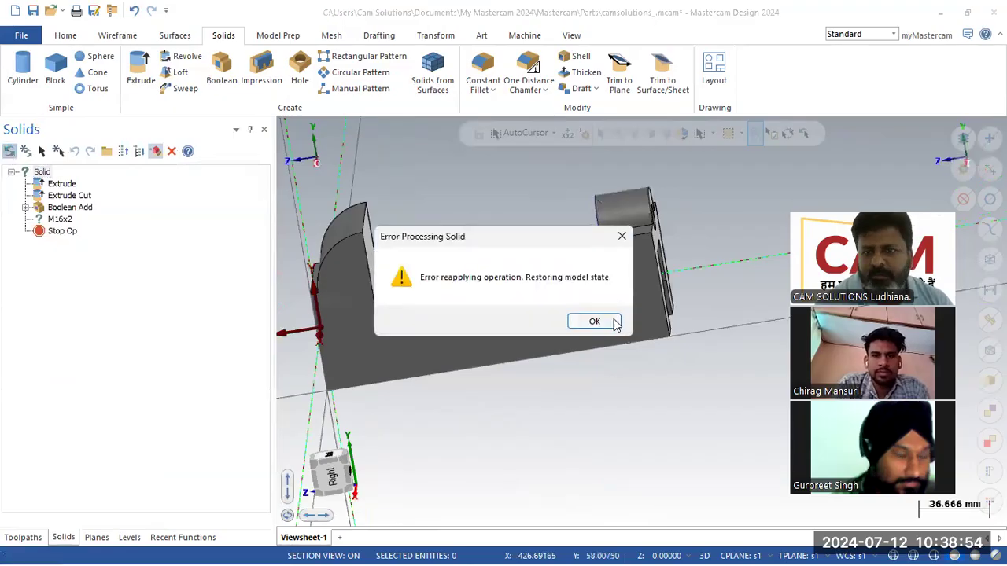
left_click(595, 321)
middle_click_drag(566, 334, 452, 344)
- Re-pick the M16x2 hole's position on the boss, accept it, and regenerate the solid
double_click(63, 220)
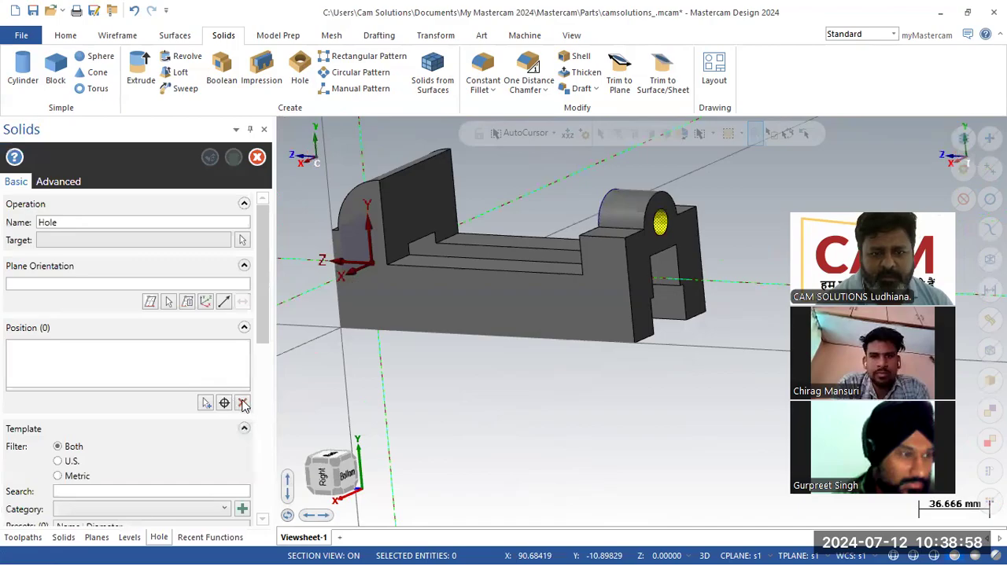
left_click(225, 403)
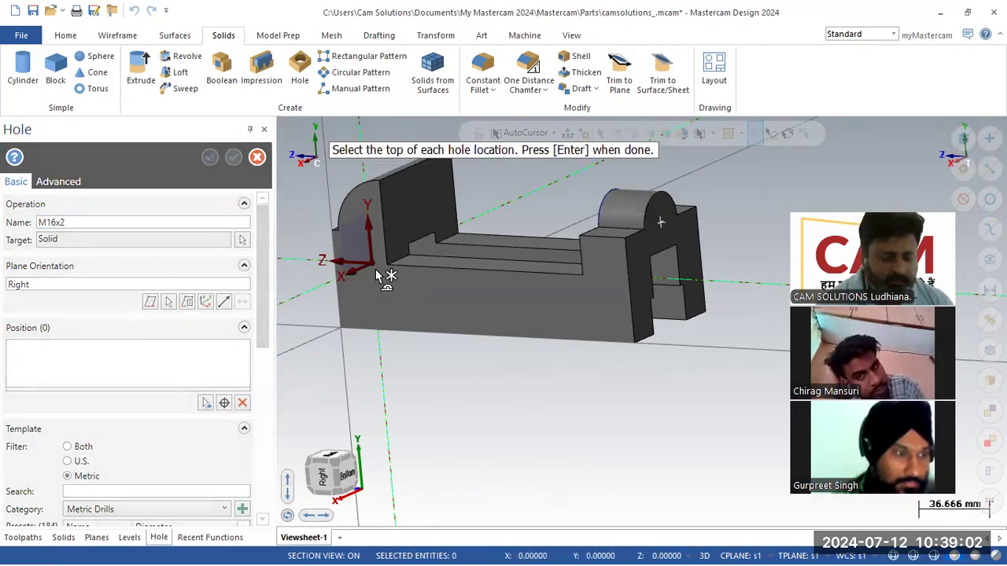
key("Return")
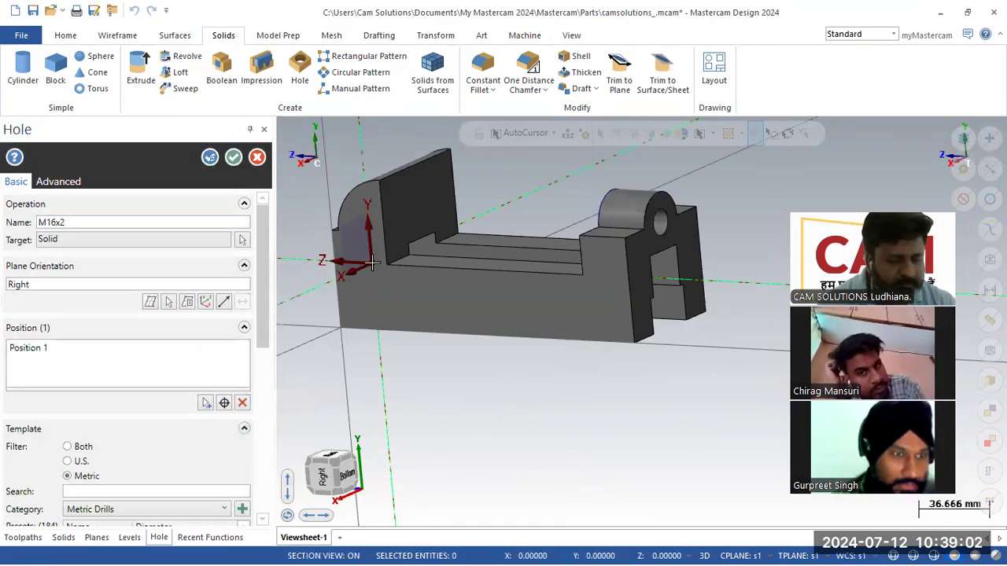
left_click(234, 158)
left_click(10, 151)
middle_click_drag(409, 275, 530, 380)
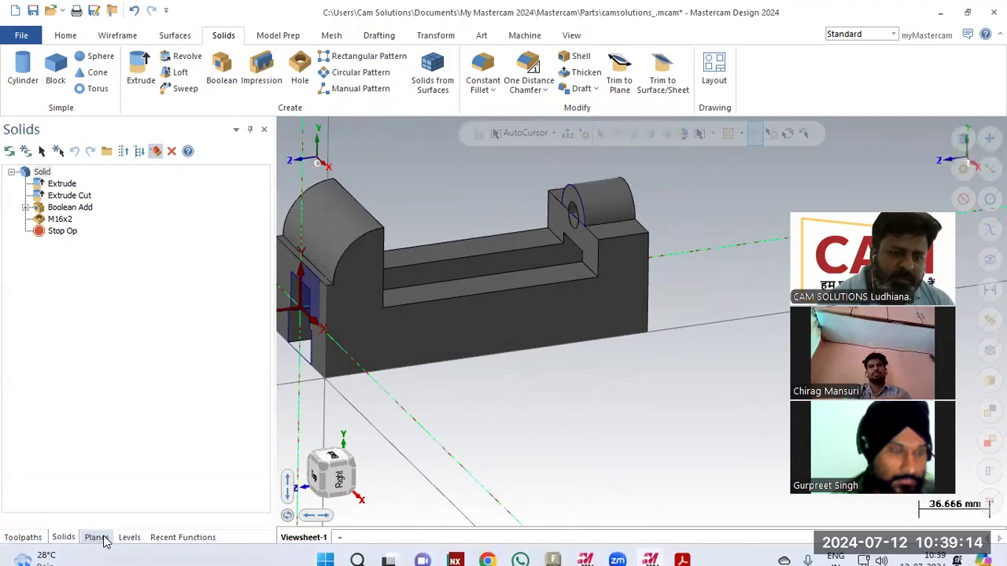
left_click(101, 540)
left_click(25, 541)
left_click(64, 539)
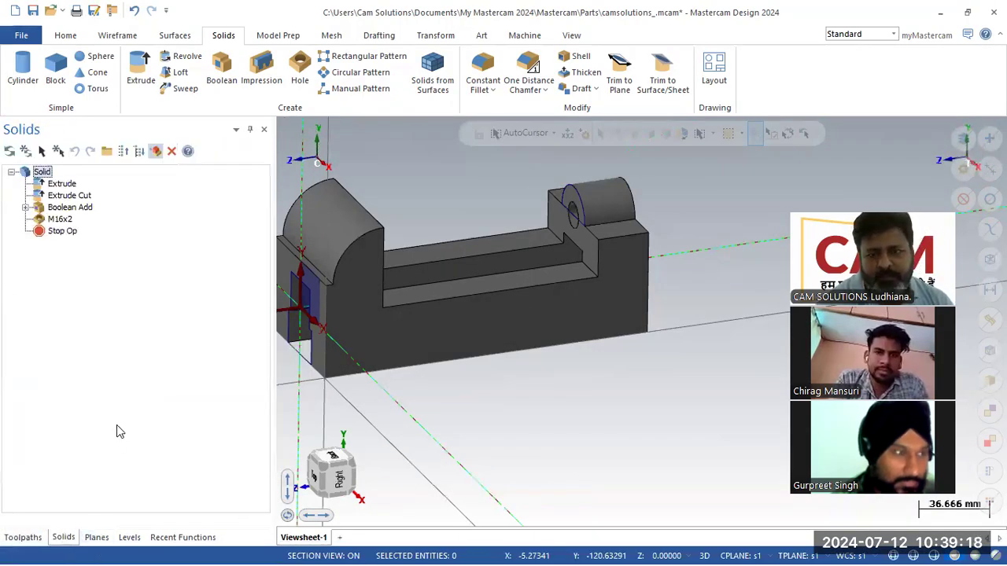
middle_click_drag(555, 367, 650, 362)
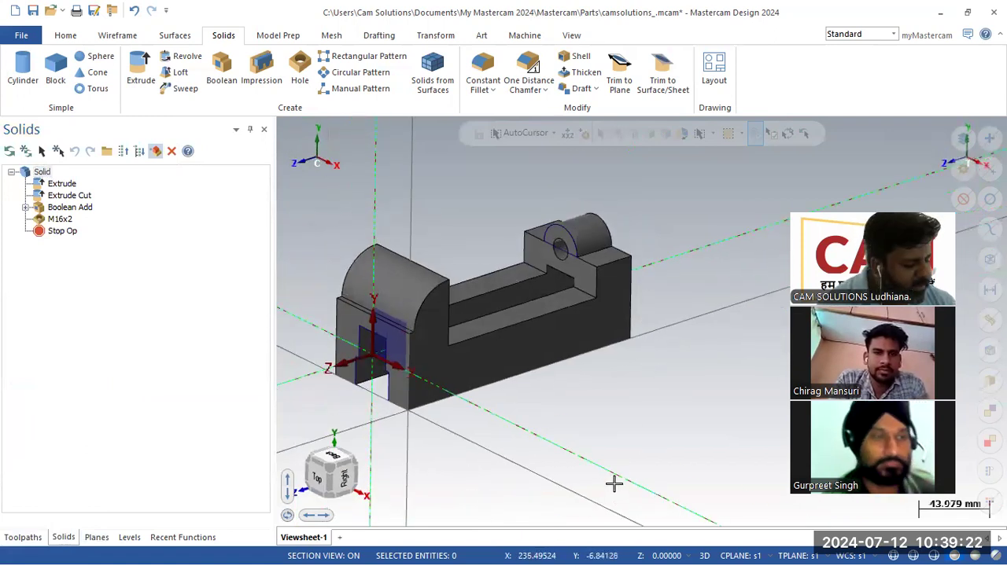
key("alt+Tab")
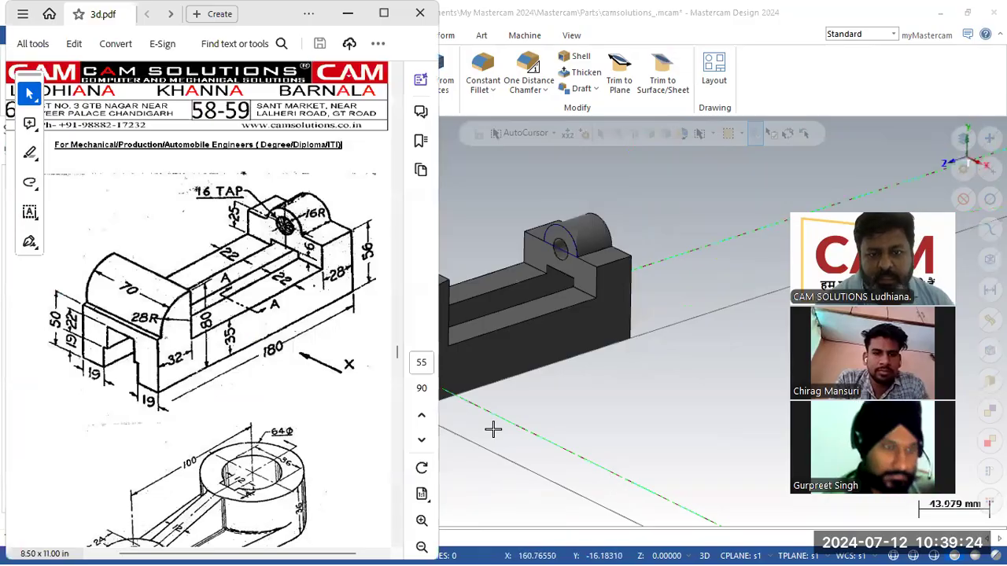
left_click(658, 413)
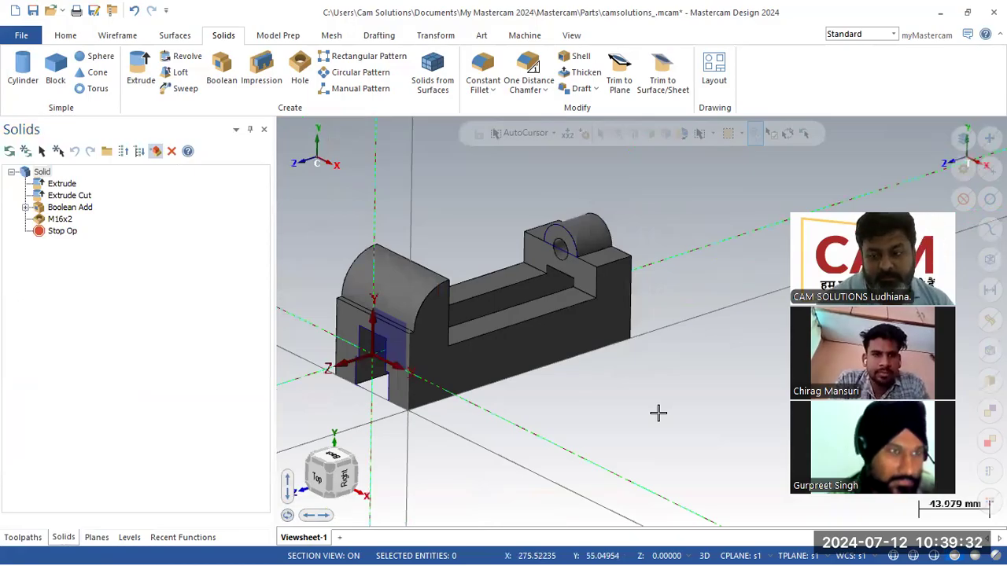
- Toggle visibility of levels 1–5 to inspect their contents, then check the PDF drawing for reference
left_click(18, 540)
left_click(66, 538)
left_click(126, 538)
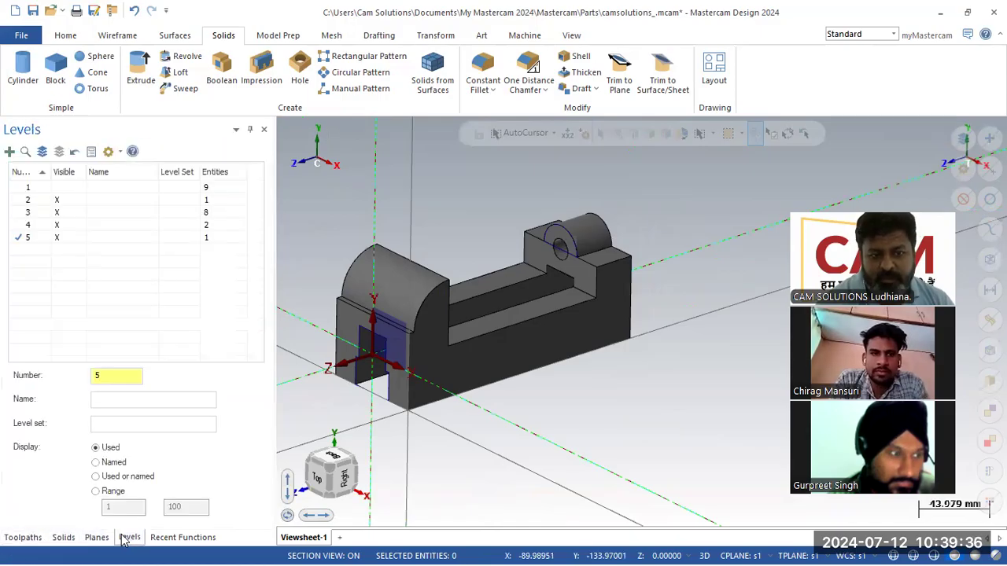
left_click(56, 188)
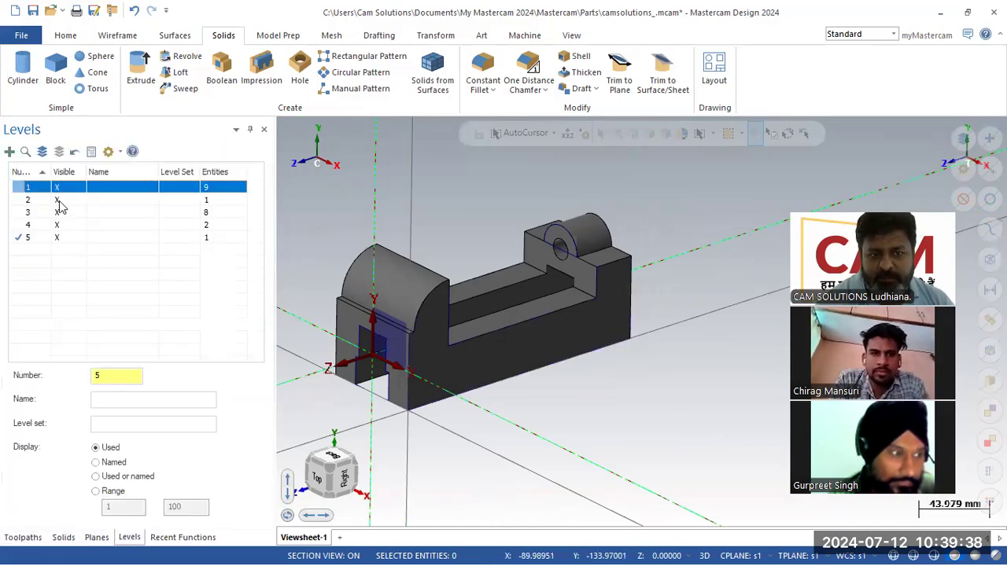
left_click(59, 202)
left_click(59, 213)
left_click(60, 239)
left_click(63, 272)
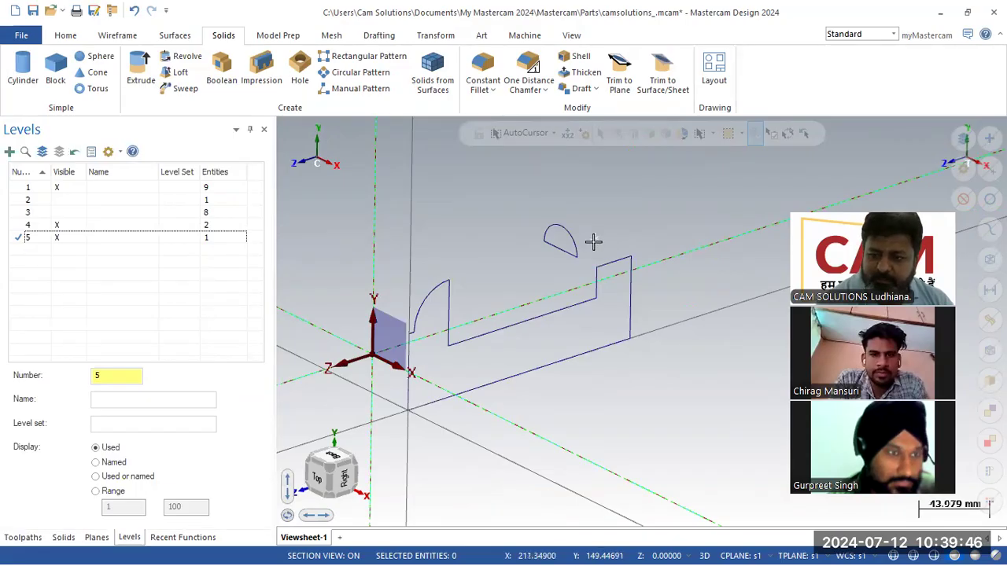
left_click(48, 203)
left_click(62, 213)
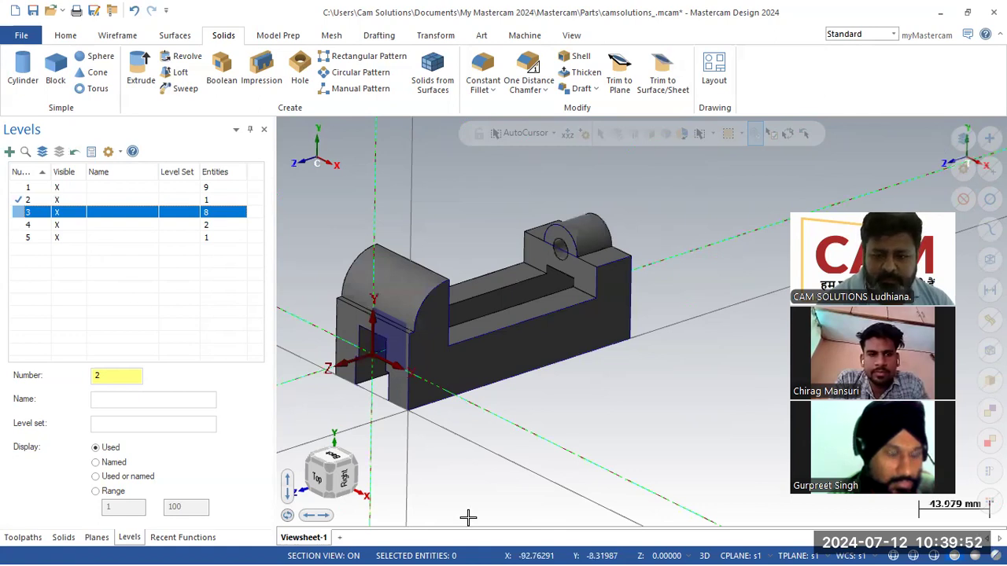
left_click(613, 547)
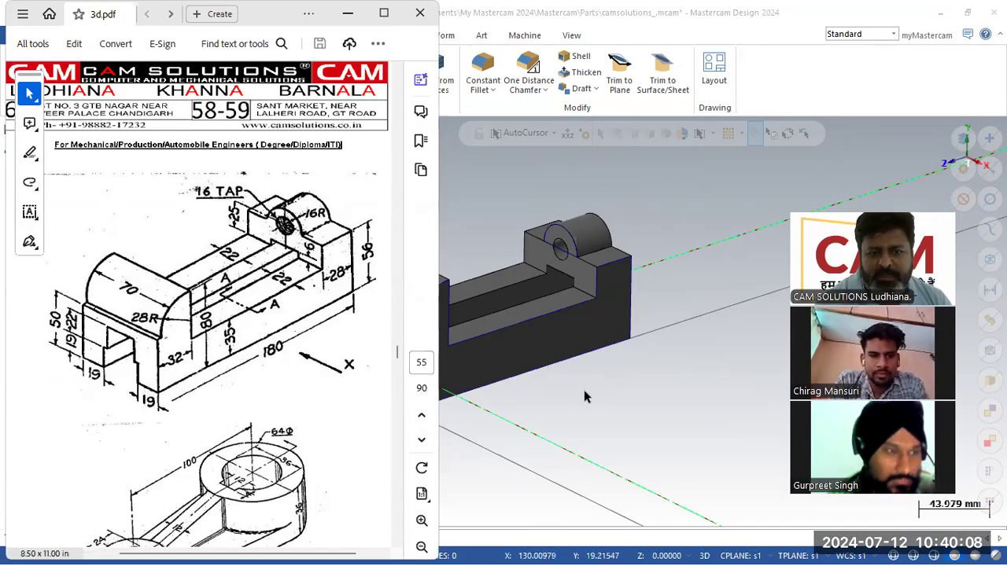
left_click(626, 391)
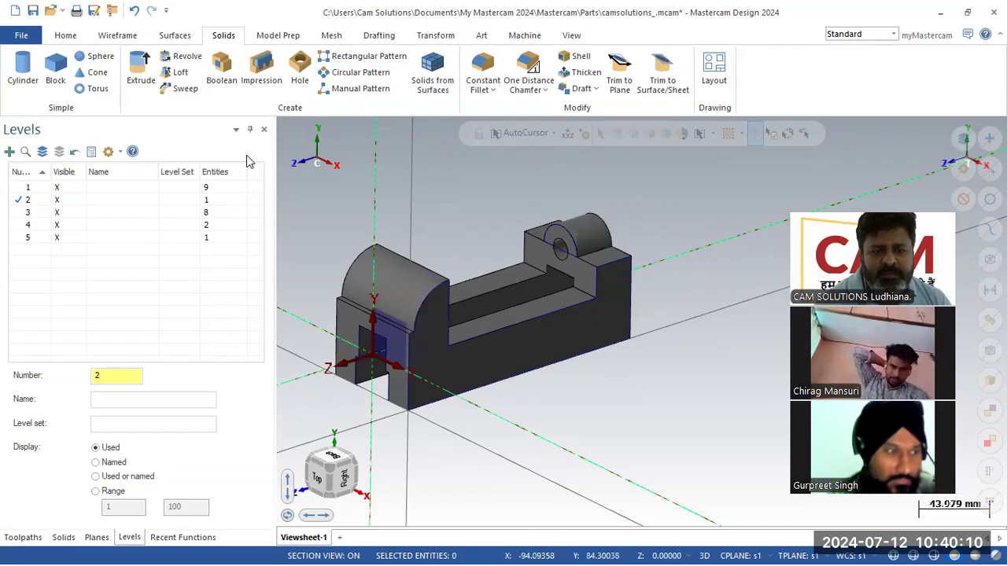
- Create new empty level 6 and make it the current level
left_click(41, 288)
left_click(126, 374)
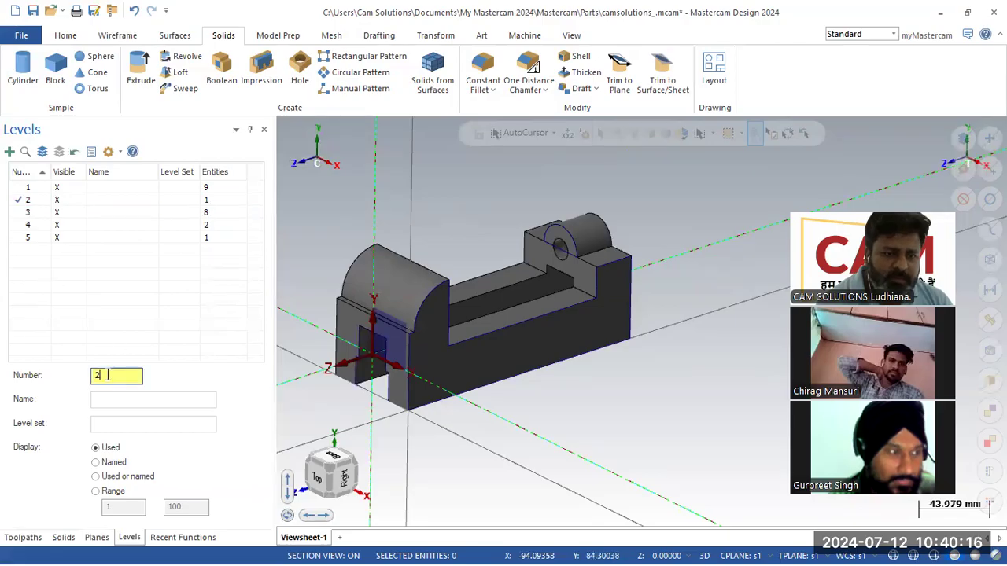
key("Return")
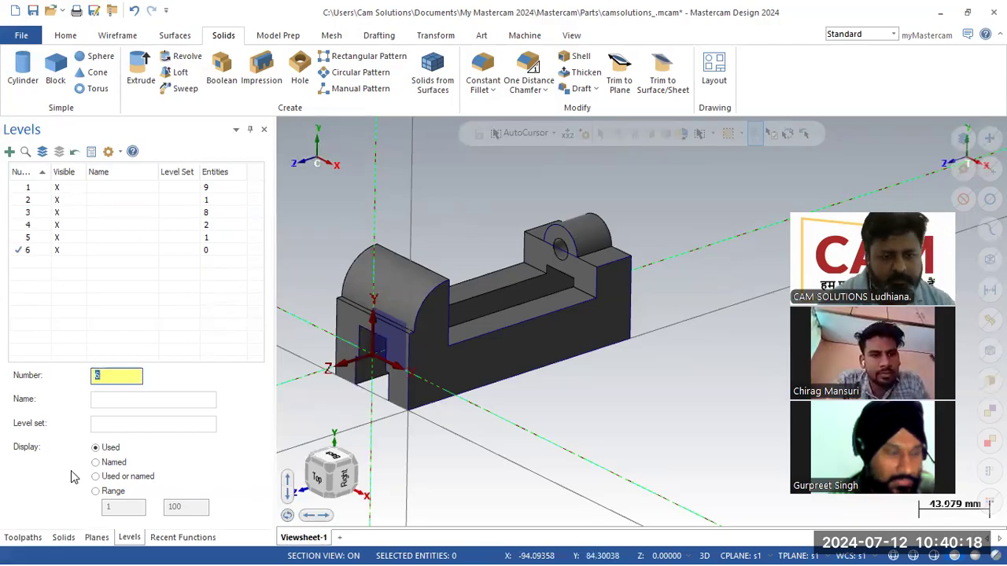
left_click(24, 538)
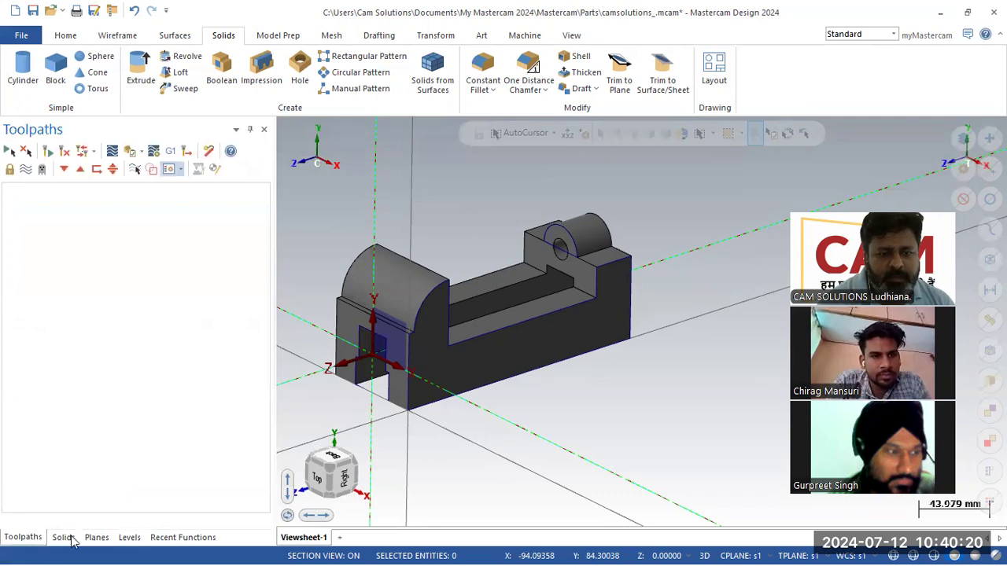
- Hide levels 1, 3, 4 and 5, leaving only level 2 with the solid visible
left_click(129, 537)
left_click(97, 538)
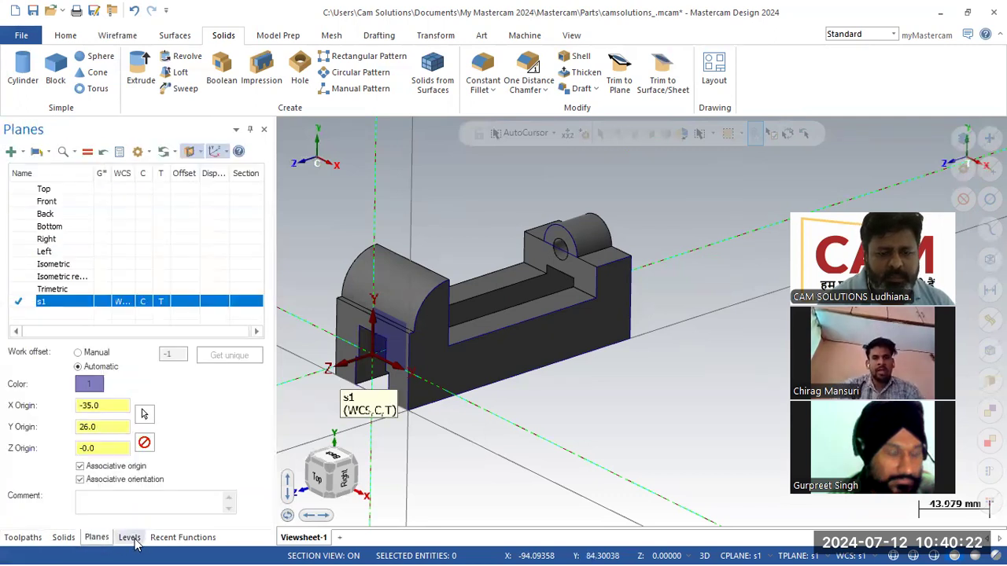
left_click(130, 538)
left_click(57, 188)
left_click(57, 200)
left_click(58, 213)
left_click(58, 225)
left_click(58, 238)
left_click(57, 200)
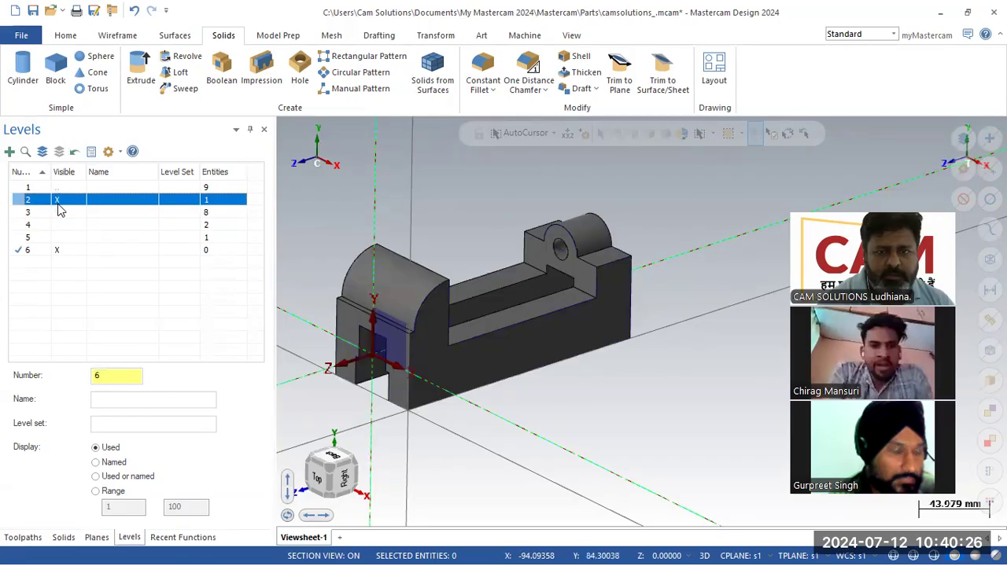
- Create Curve All Edges on the bracket's large side face, producing 9 edge curves
left_click(126, 37)
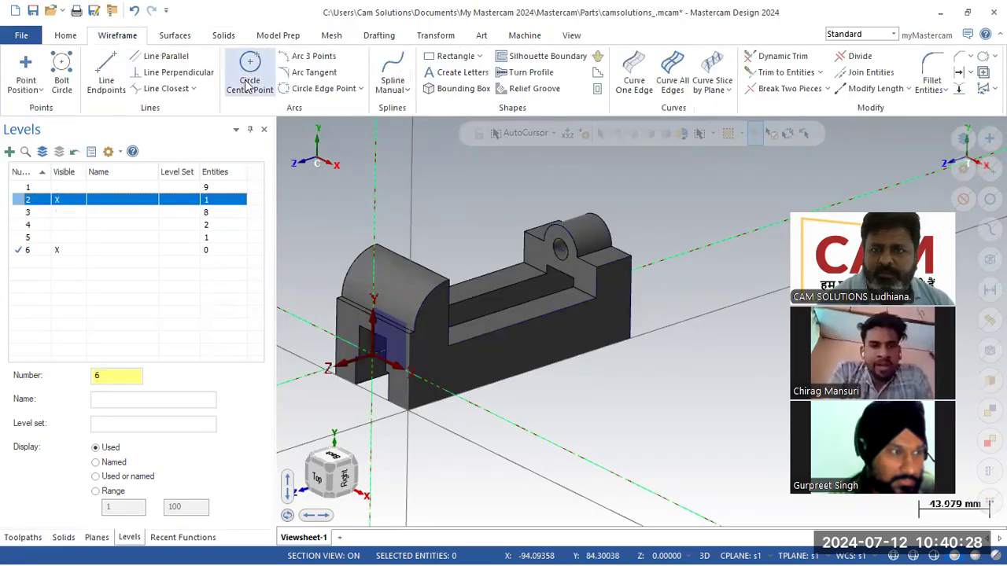
left_click(678, 94)
left_click(593, 342)
left_click(628, 172)
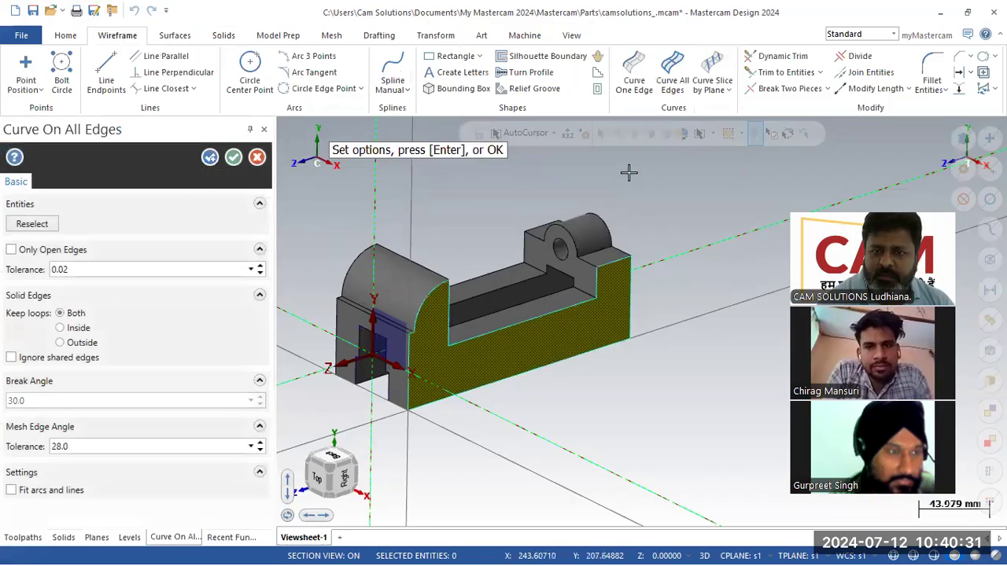
left_click(232, 159)
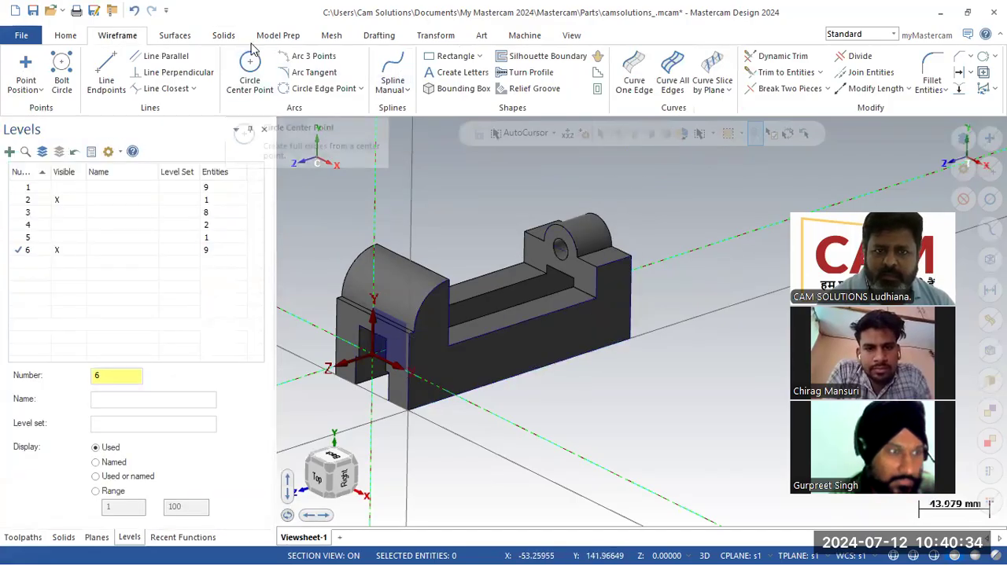
left_click(223, 35)
- Extrude the side-face outline chain as an Add boss, reversed, with distance 1 mm
left_click(141, 75)
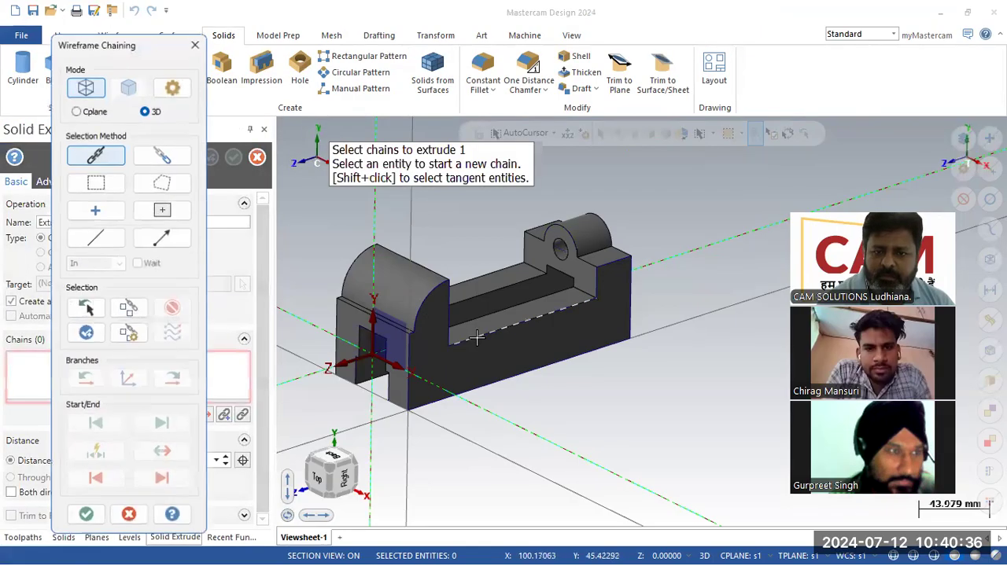
left_click(83, 515)
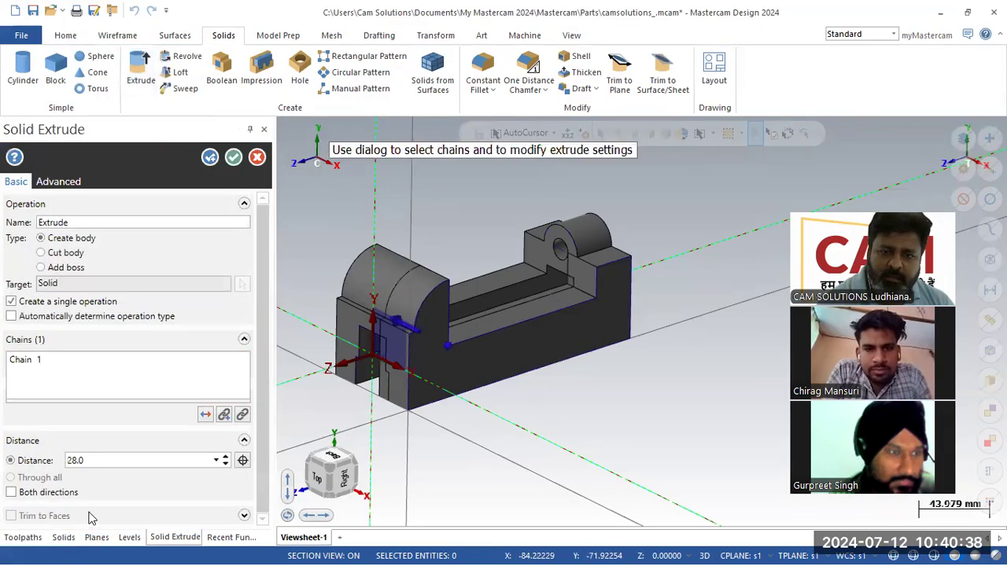
left_click(204, 414)
left_click(70, 267)
double_click(113, 462)
type("1")
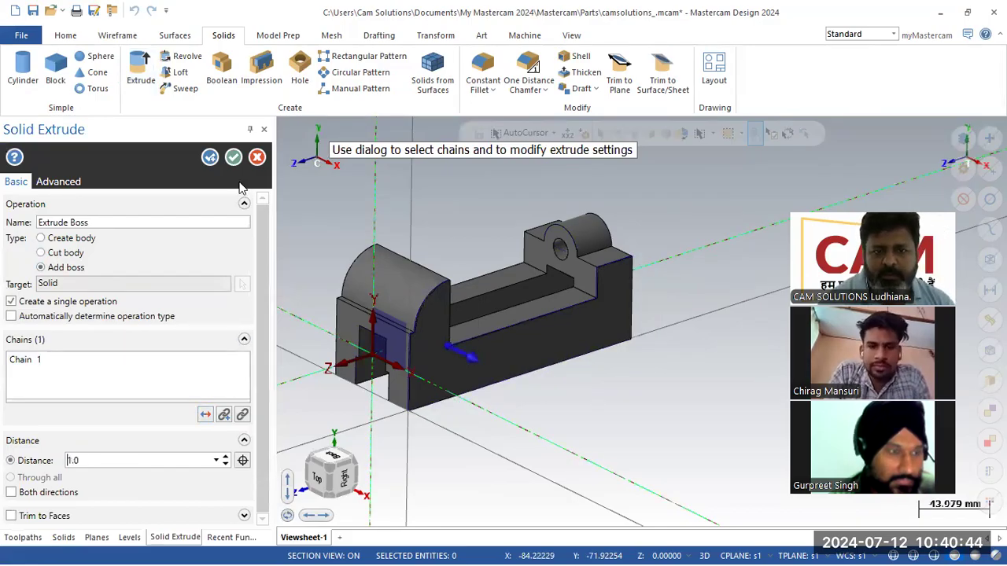
left_click(233, 157)
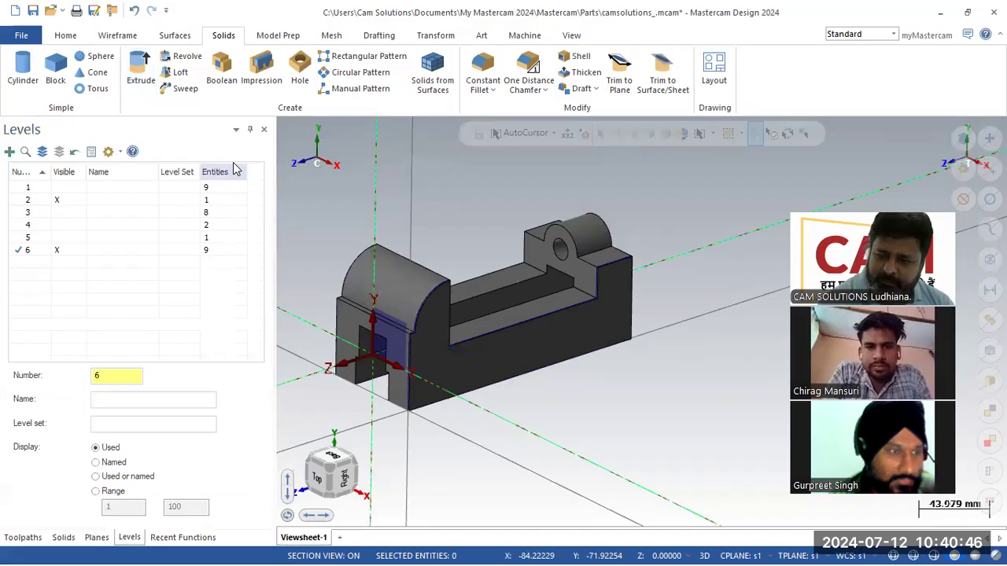
- Orbit and zoom around the model to inspect the new 1 mm boss
scroll(456, 343, "up", 3)
middle_click_drag(456, 343, 603, 364)
scroll(651, 337, "down", 7)
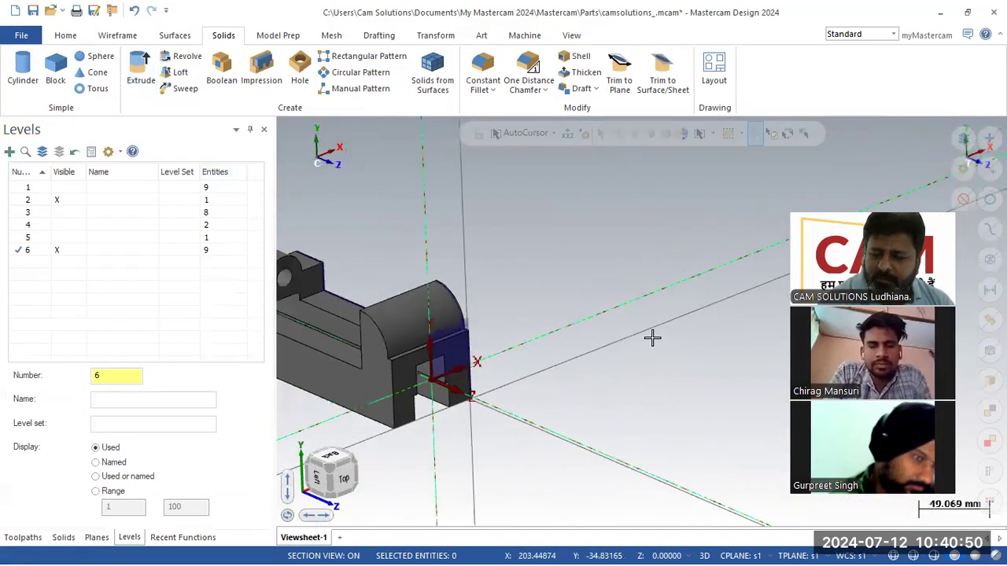
scroll(645, 335, "down", 3)
scroll(584, 299, "up", 6)
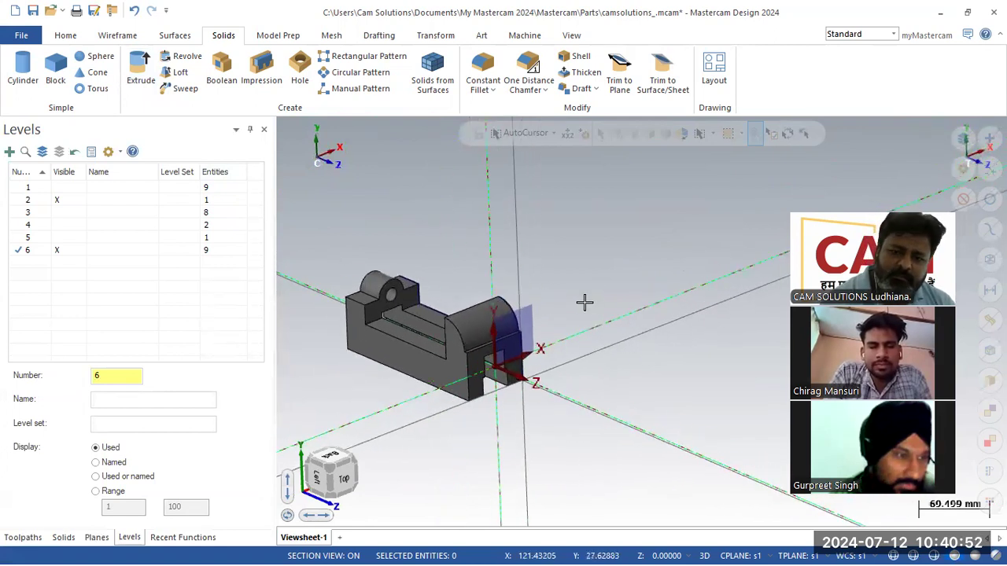
middle_click_drag(613, 320, 411, 323)
scroll(411, 323, "down", 4)
scroll(582, 233, "up", 8)
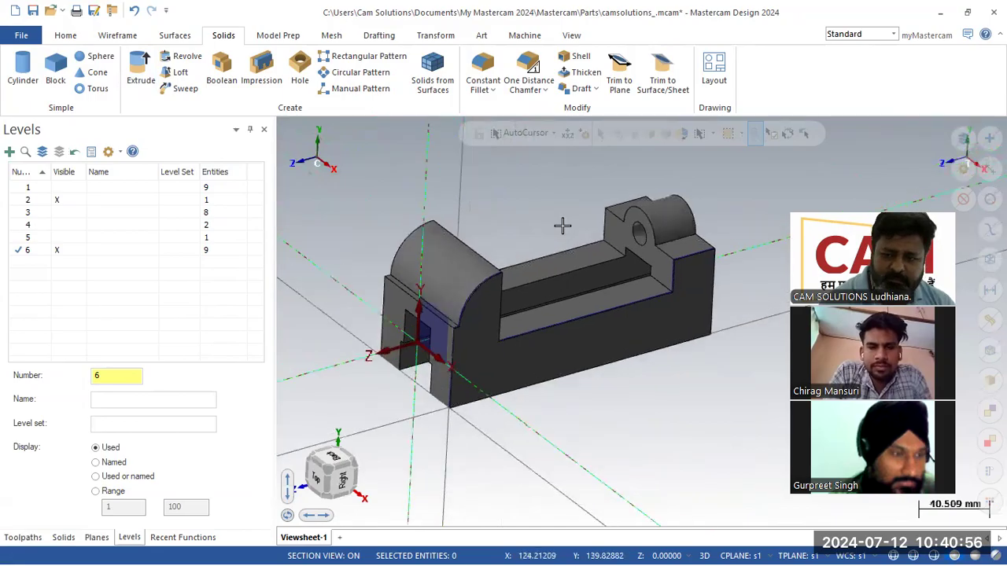
mouse_move(561, 225)
middle_mouse_down()
mouse_move(568, 219)
mouse_move(572, 229)
middle_mouse_up()
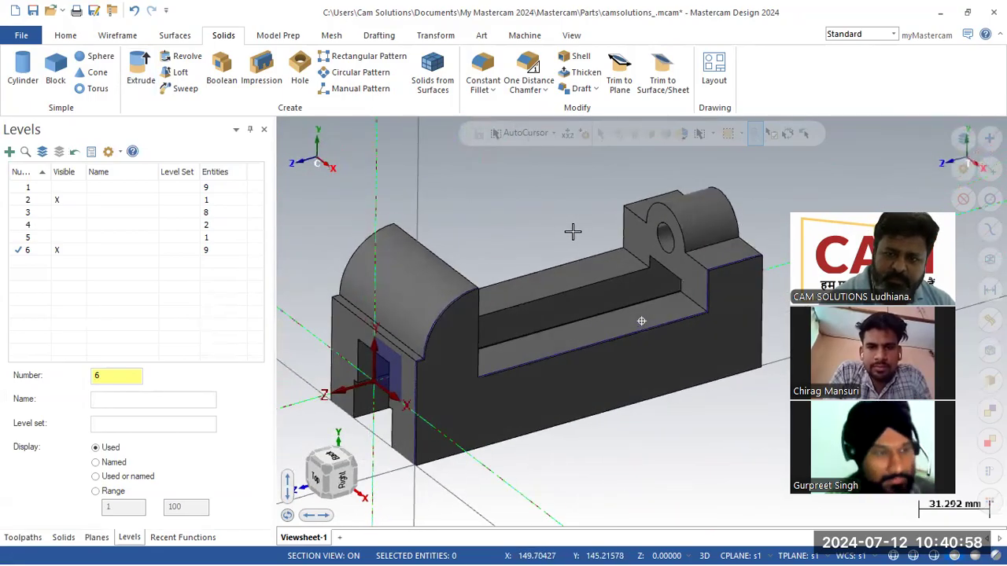
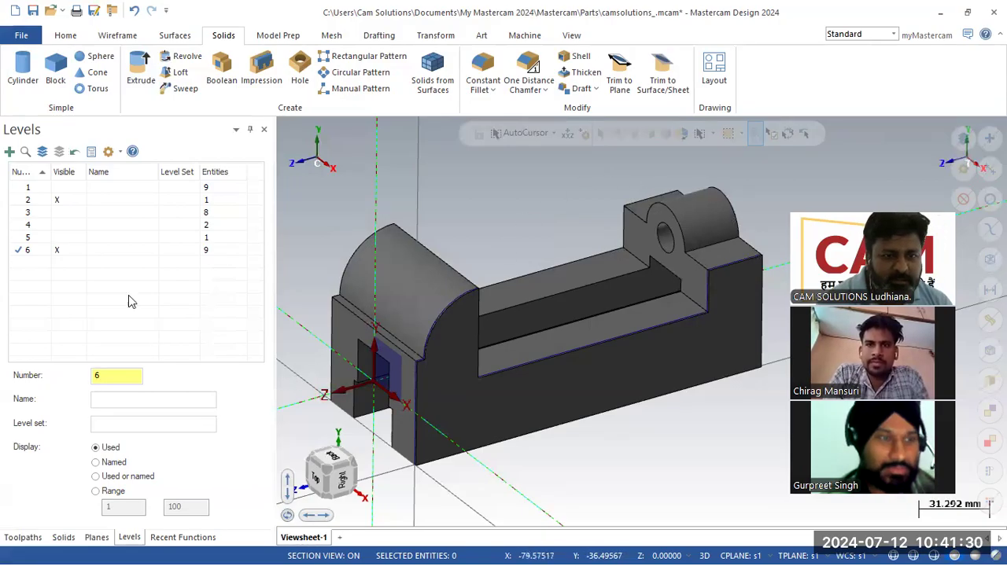
- Hide levels 2 and 6 and make level 1 the active level
left_click(61, 202)
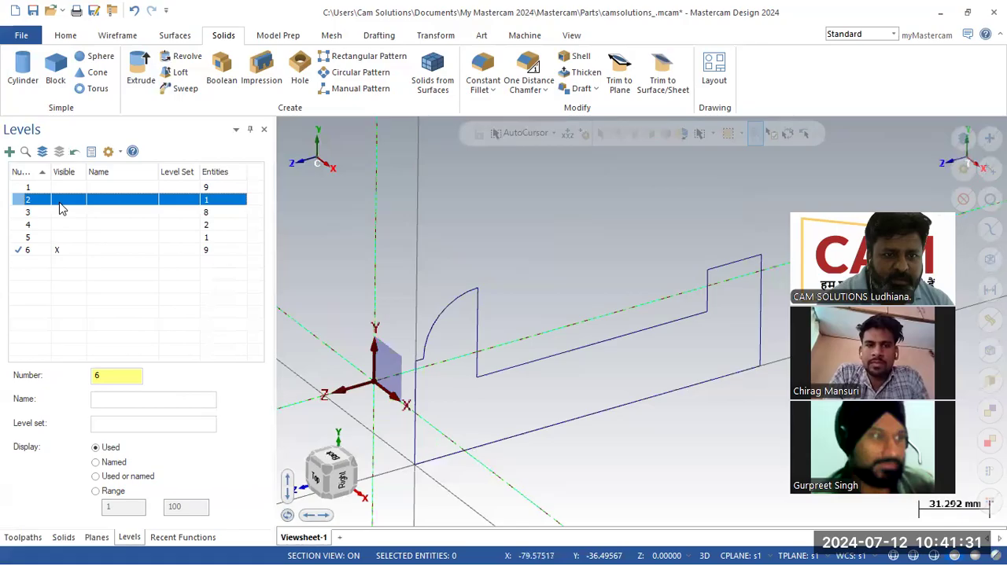
left_click(63, 251)
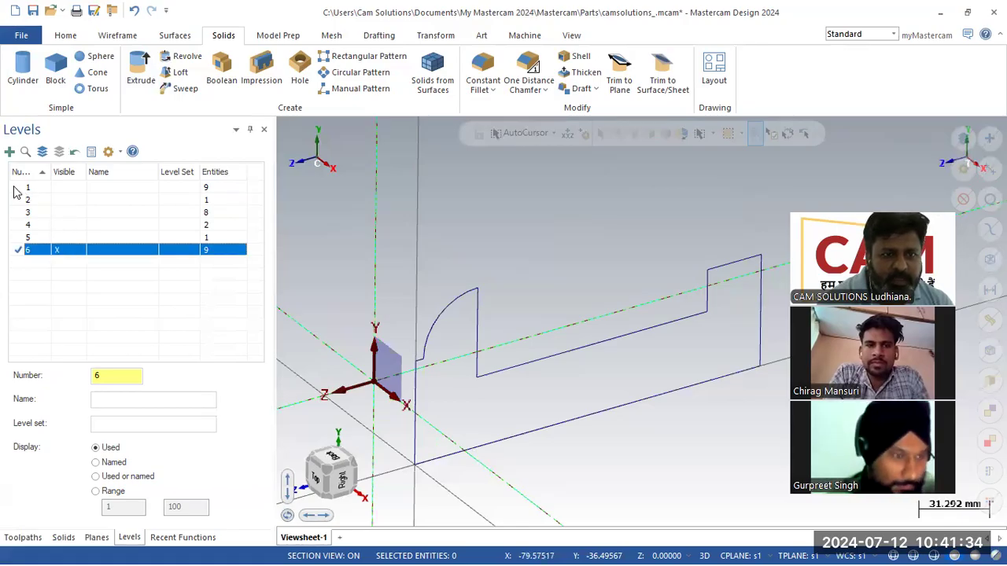
left_click(26, 189)
left_click(57, 251)
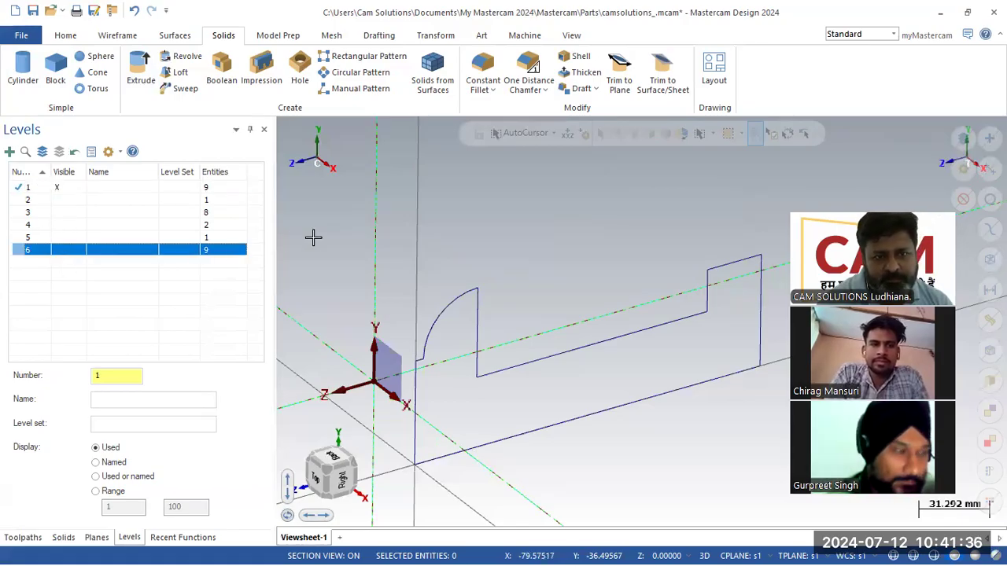
left_click(459, 231)
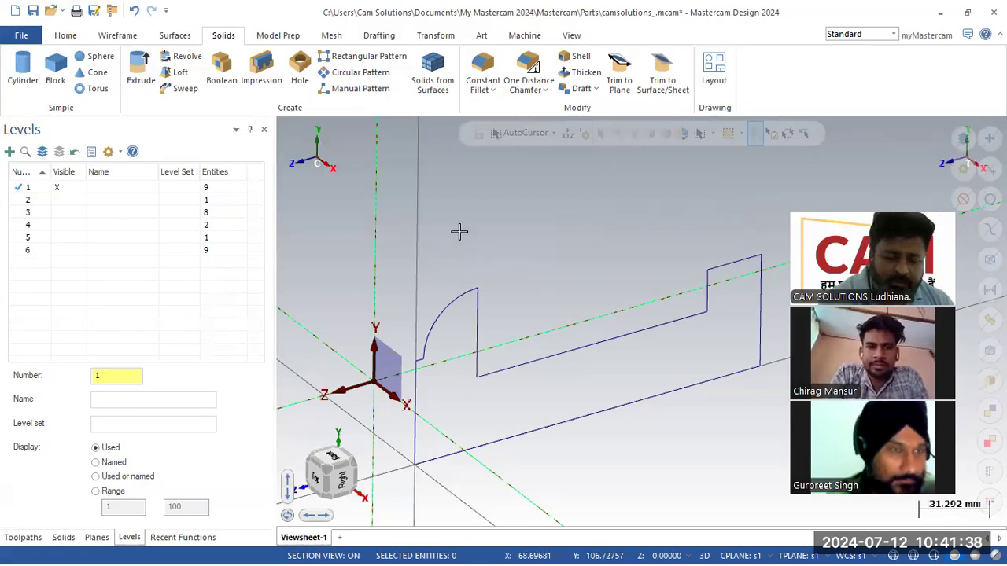
- Check the 3d.pdf reference drawing, then return to the Mastercam model
key("alt+Tab")
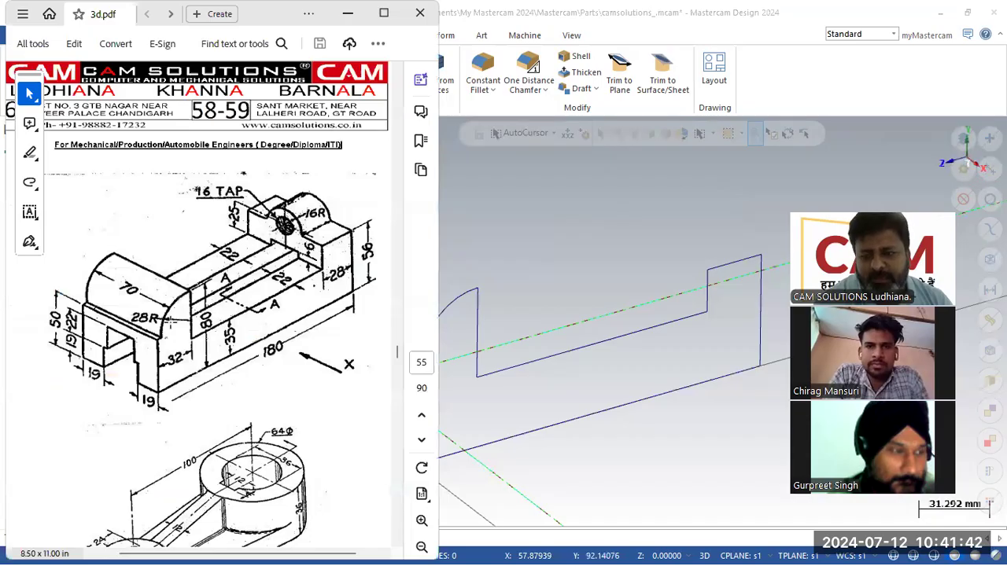
left_click(561, 299)
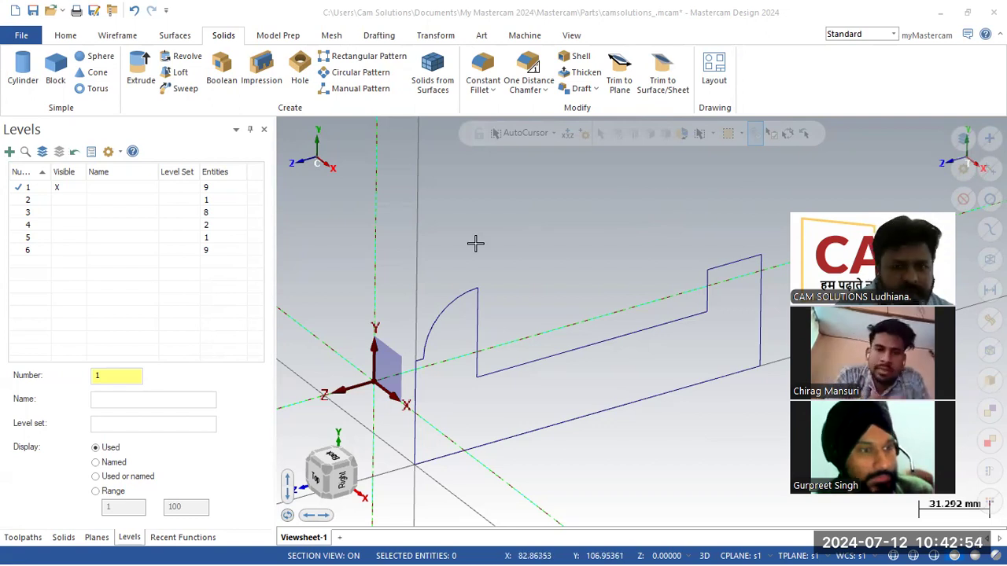
key("alt+Tab")
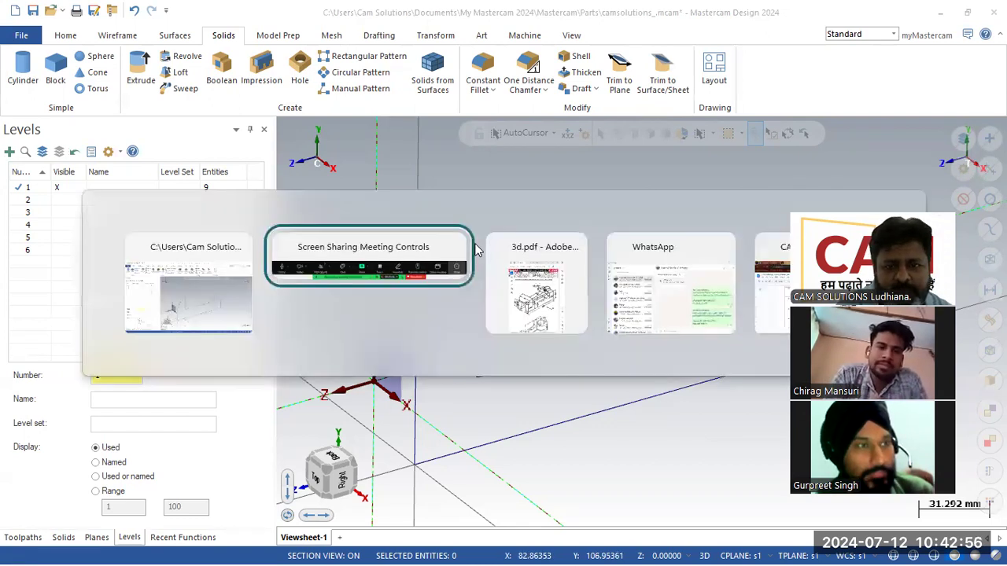
- Set the construction plane to Top after abandoning a first circle attempt
left_click(120, 36)
left_click(249, 69)
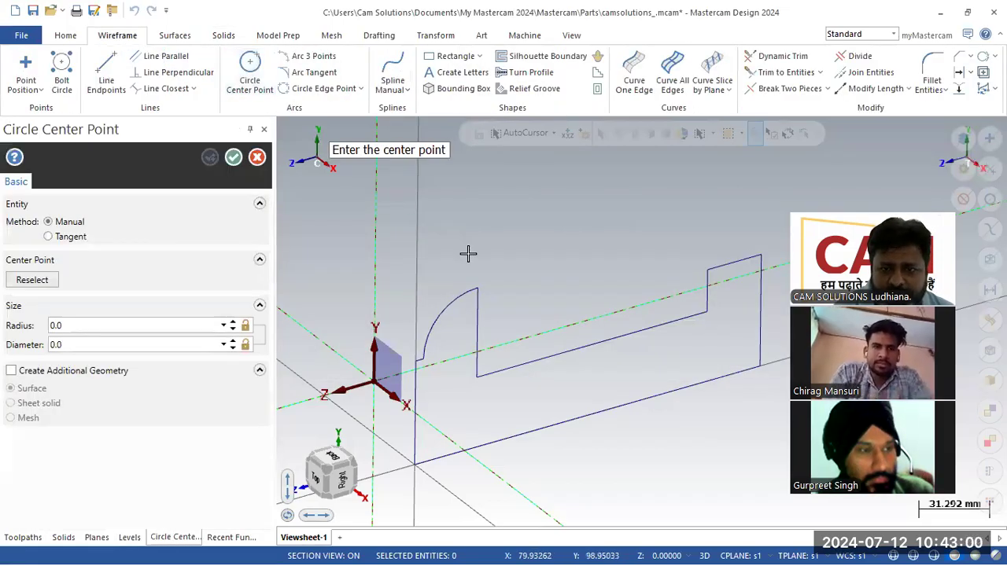
left_click(436, 228)
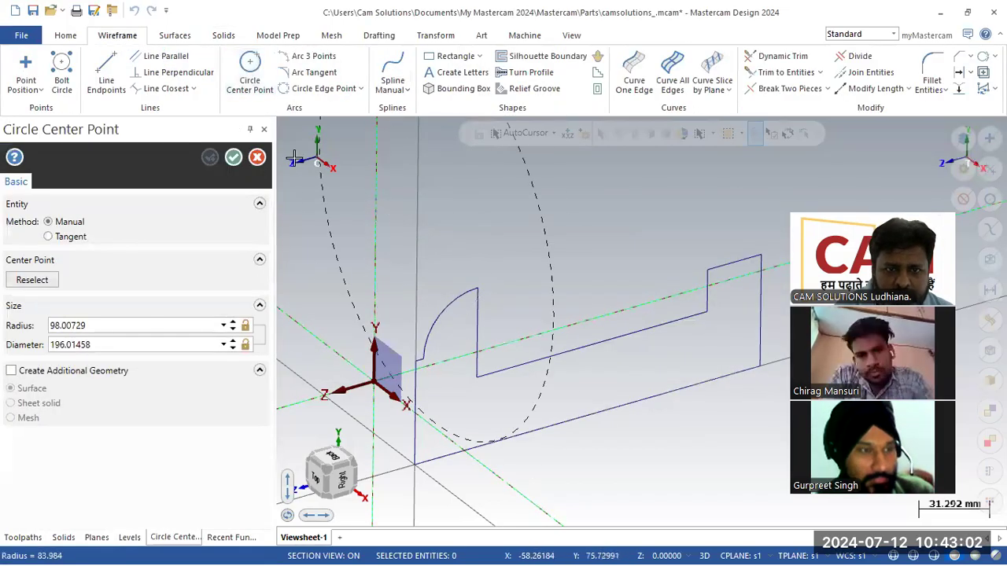
left_click(257, 158)
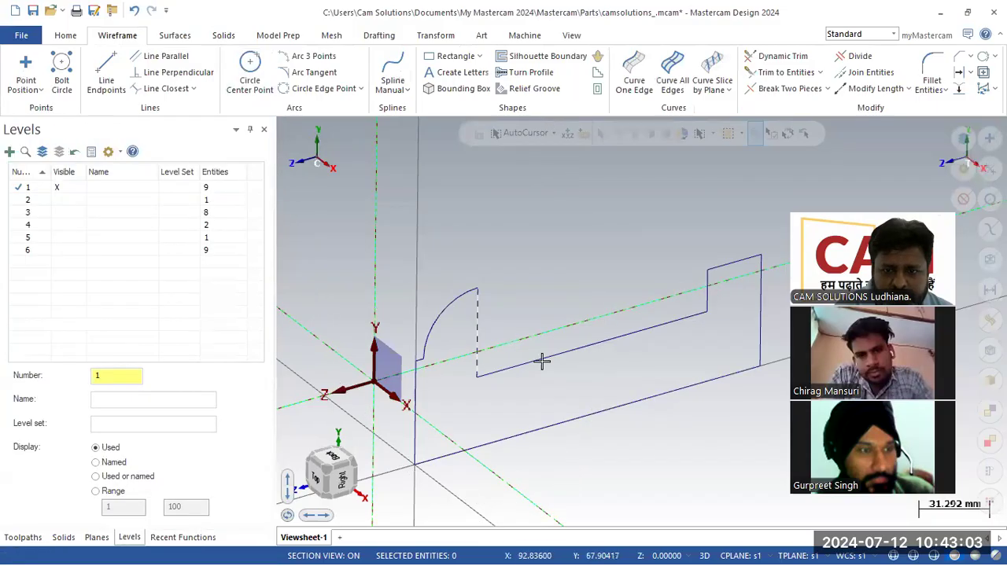
left_click(743, 555)
left_click(752, 404)
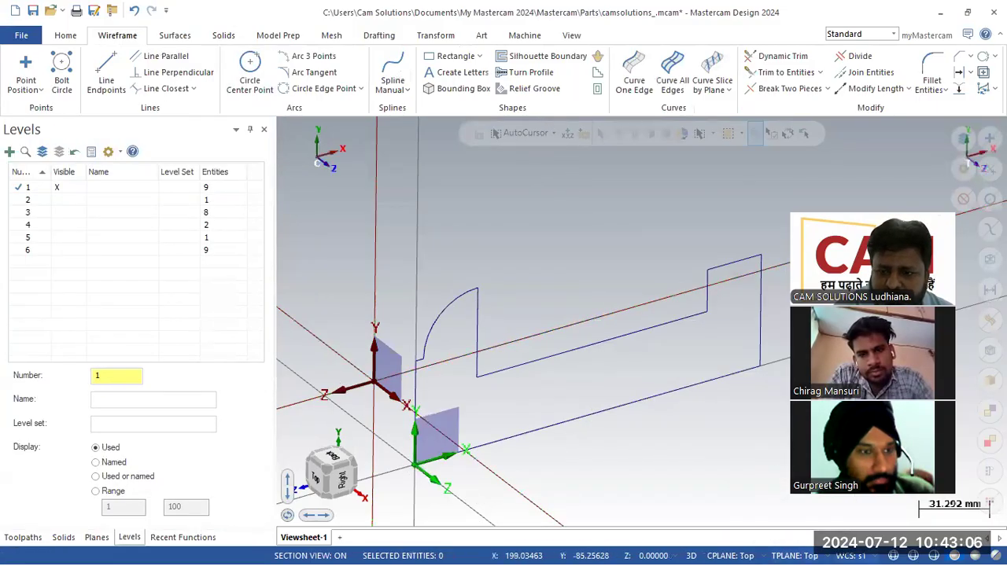
- Draw a radius 27 circle centred on the line intersection at the profile's left end
left_click(249, 75)
left_click(477, 289)
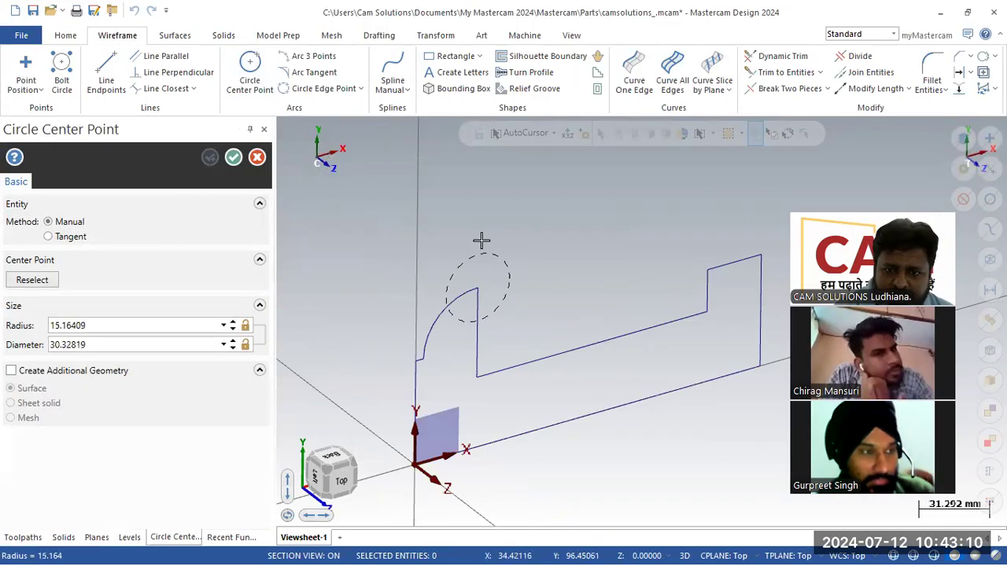
left_click(433, 298)
left_click(138, 329)
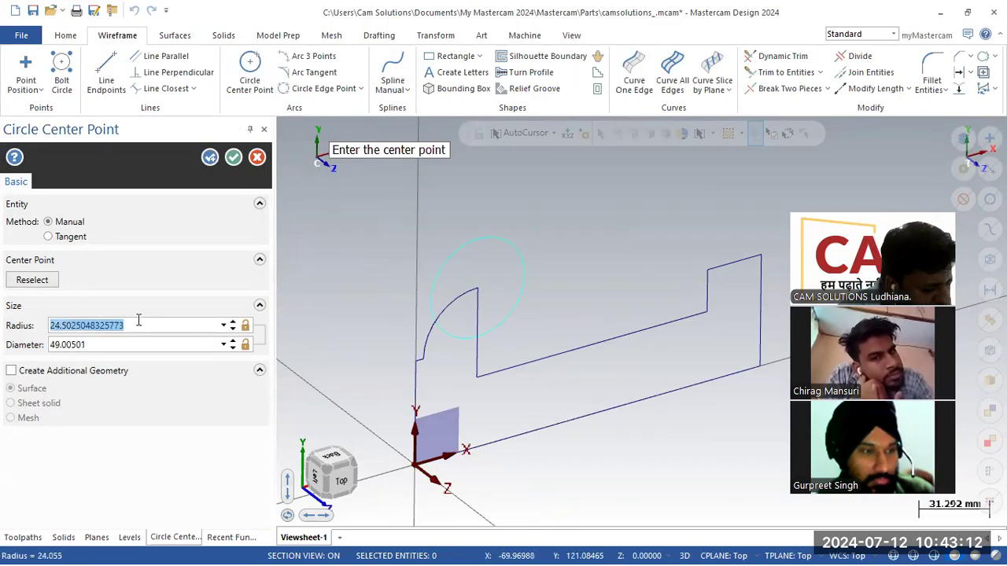
type("270")
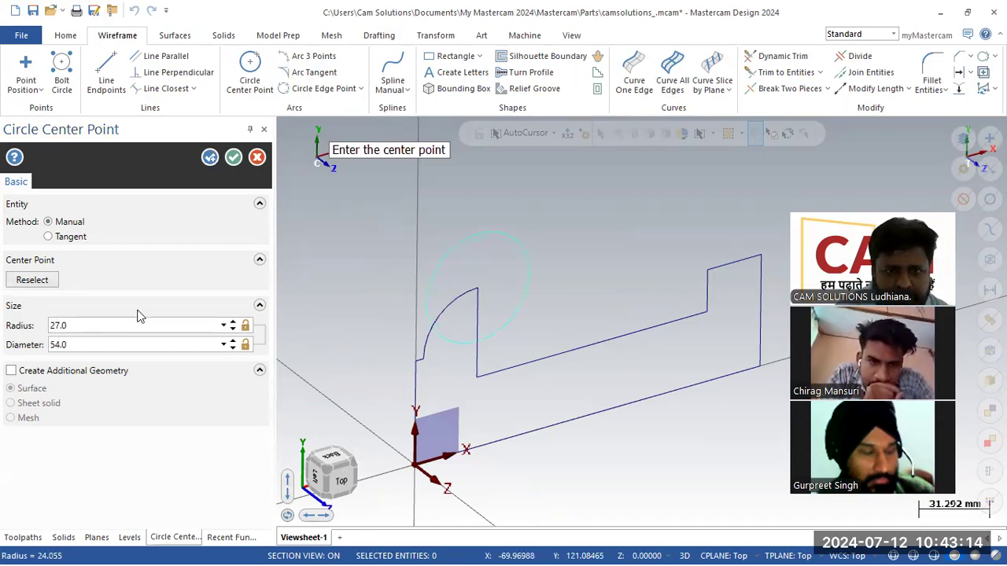
key("Return")
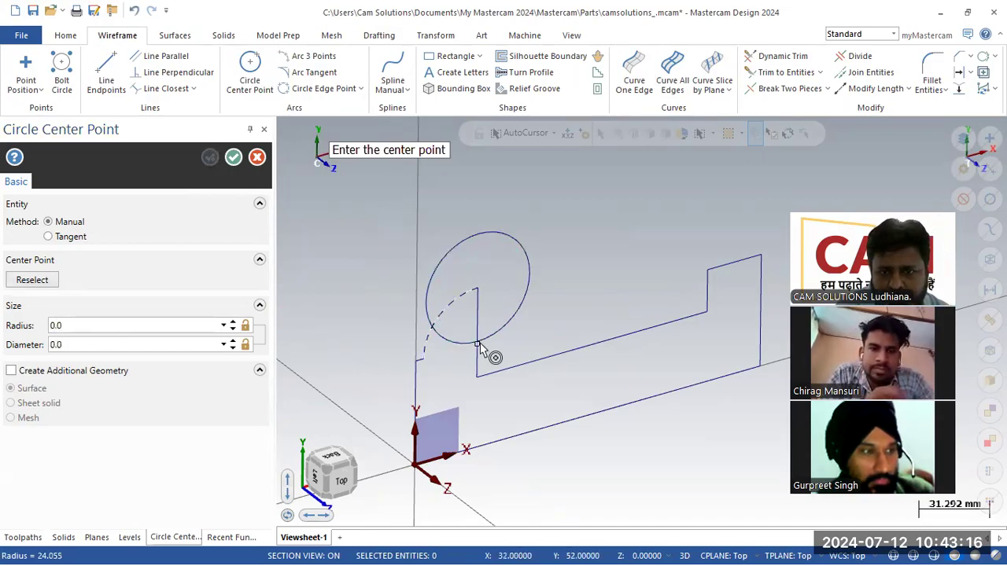
scroll(482, 348, "up", 3)
scroll(477, 348, "up", 1)
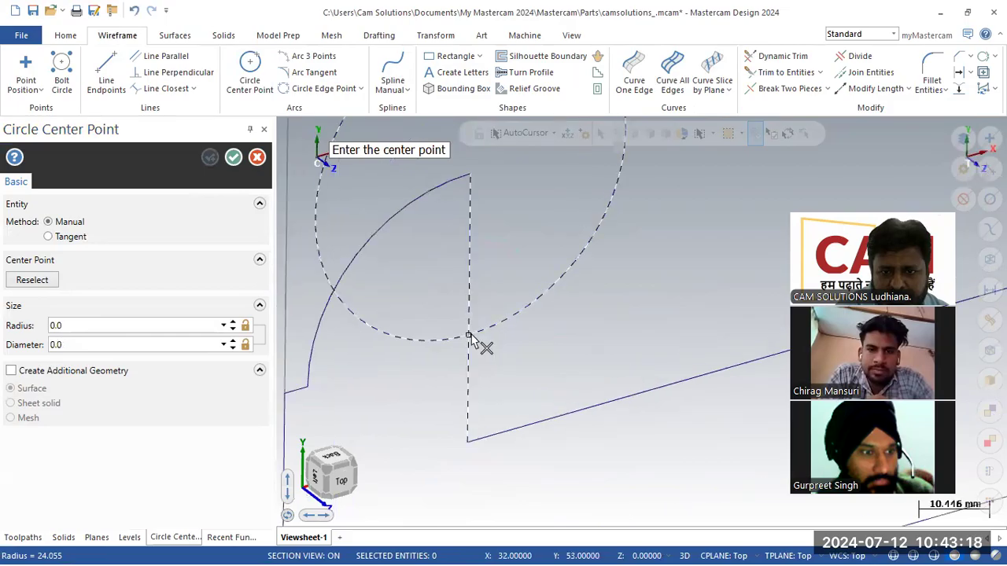
left_click(469, 337)
left_click(469, 174)
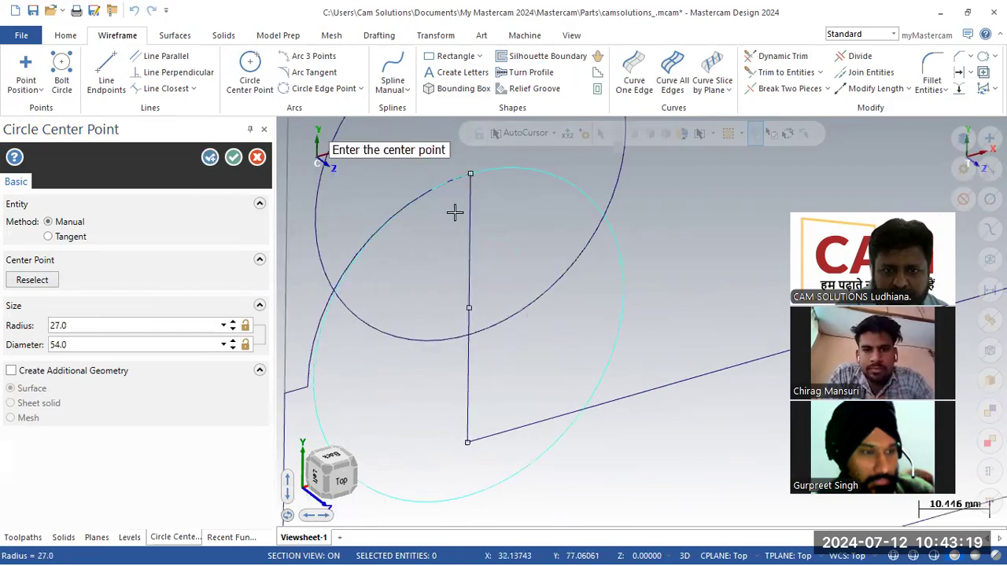
left_click(233, 158)
- Delete the unwanted upper circle and the old corner arc
scroll(537, 249, "down", 1)
left_click(536, 249)
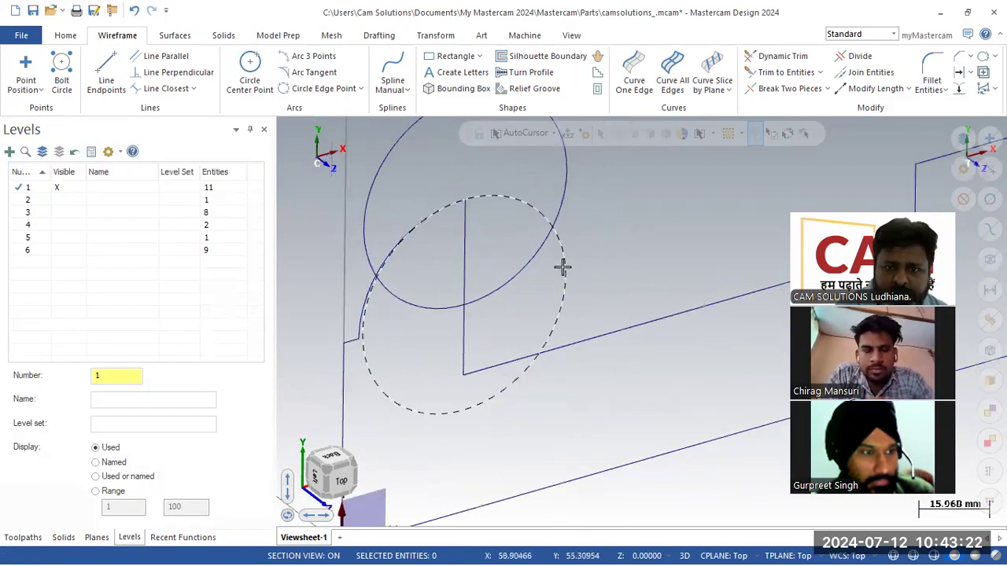
key("Delete")
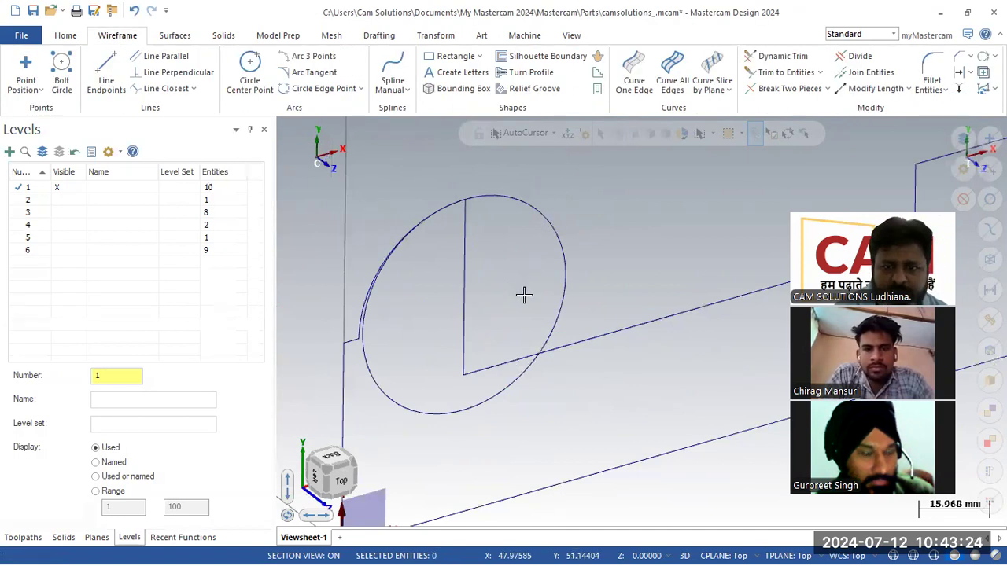
left_click(361, 317)
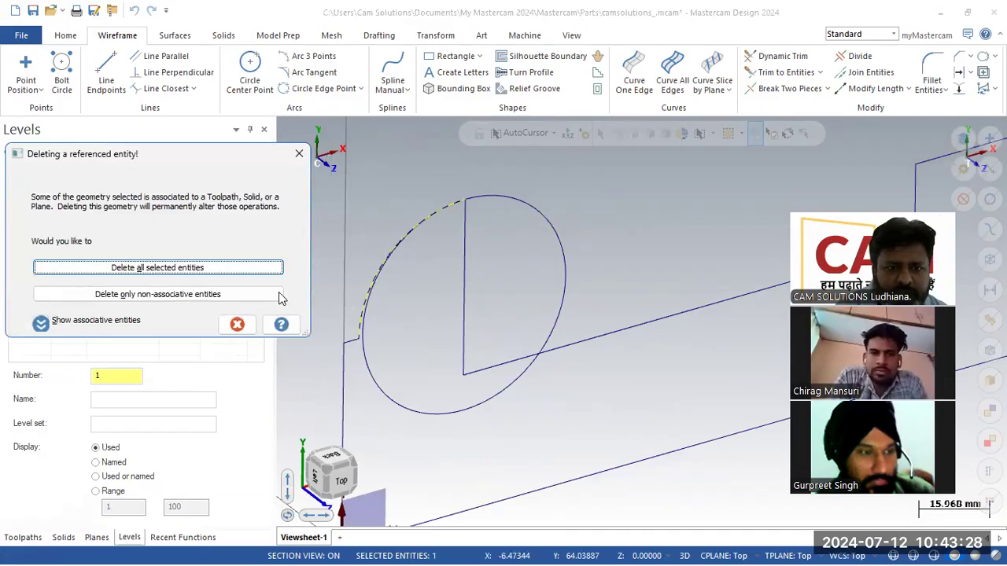
left_click(197, 272)
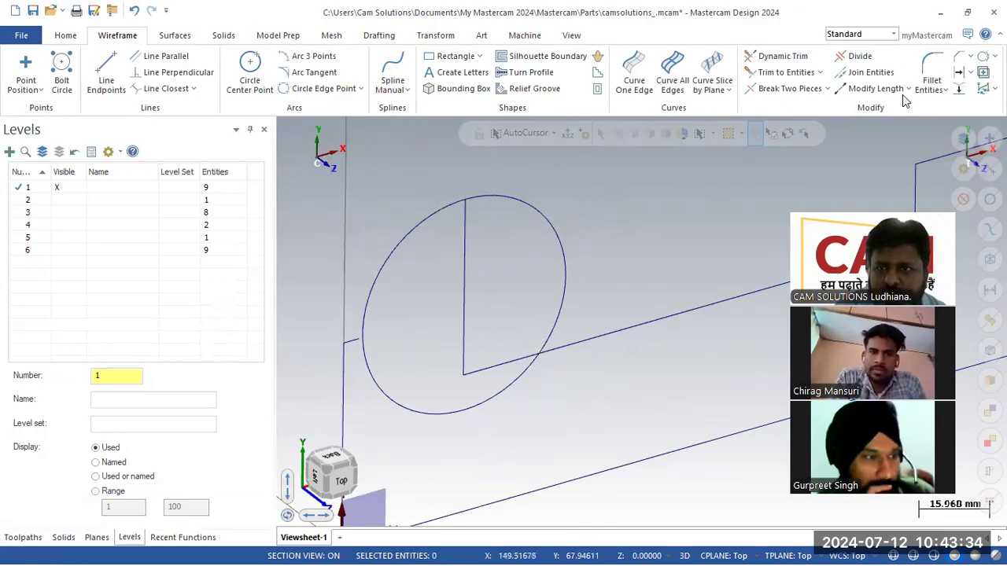
- Lengthen the short line by 29.0 so it reaches the circle
left_click(874, 88)
left_click(351, 340)
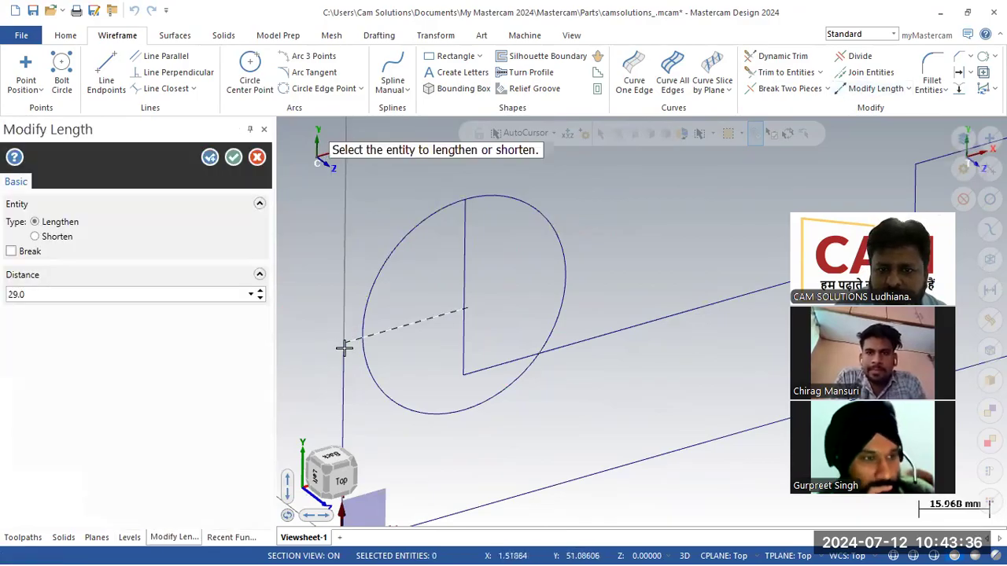
left_click(234, 157)
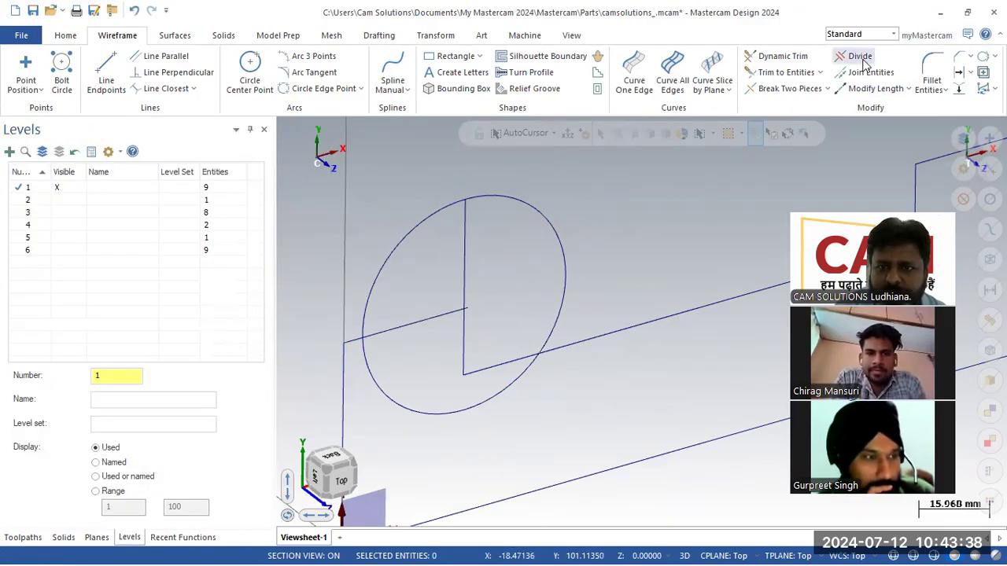
- Divide-trim the line overhang and the circle's lower and right arcs into a clean corner arc
left_click(857, 56)
left_click(470, 310)
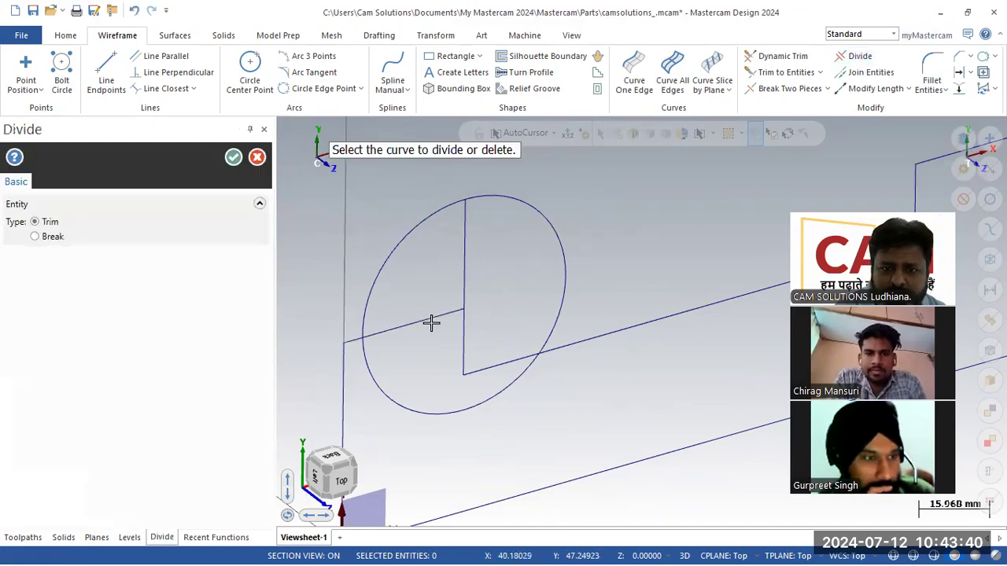
left_click(431, 327)
left_click(408, 415)
left_click(549, 309)
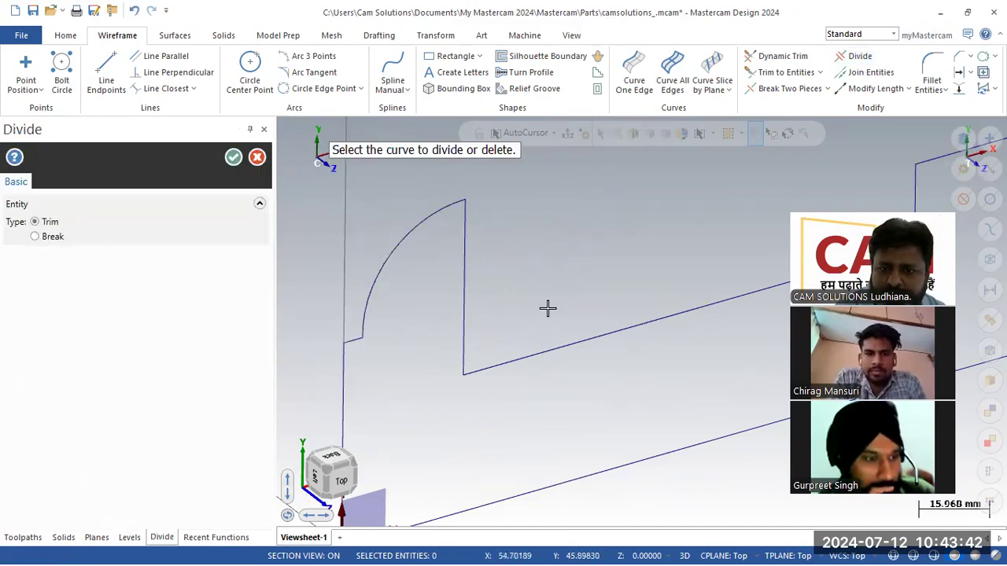
left_click(234, 157)
scroll(414, 233, "down", 8)
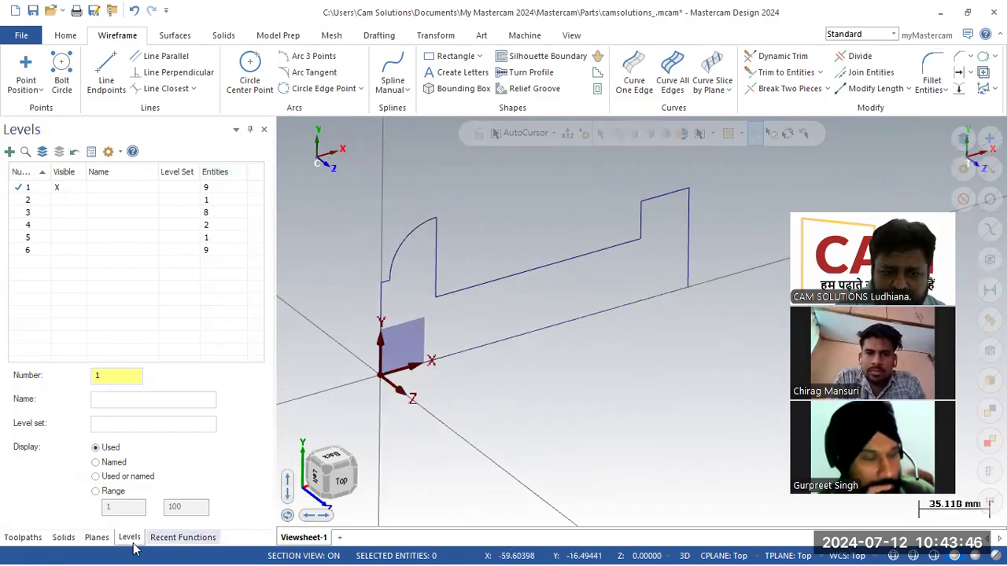
- Rechain the Extrude feature to the revised bracket outline at 70.0 and regenerate all solids
left_click(65, 541)
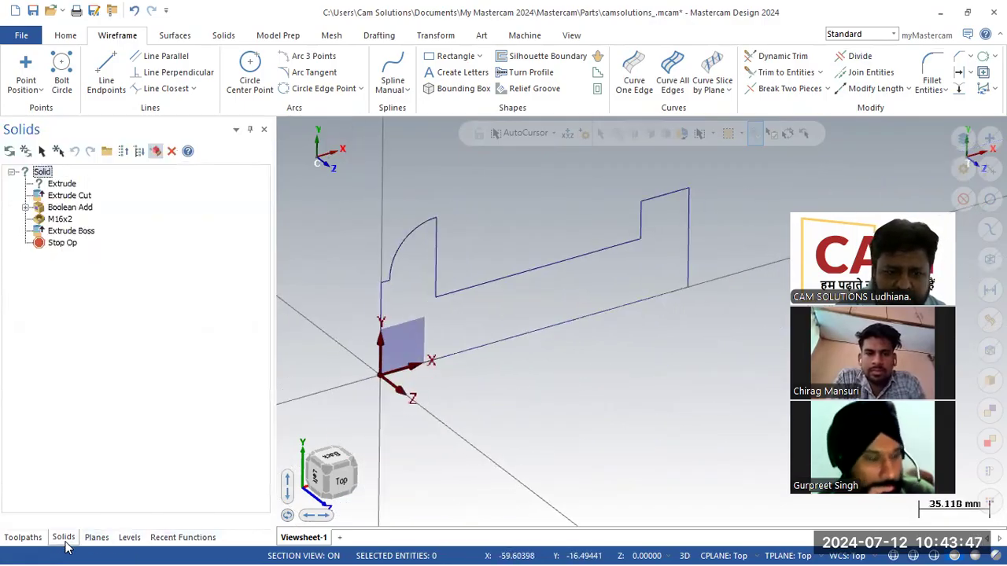
left_click(62, 184)
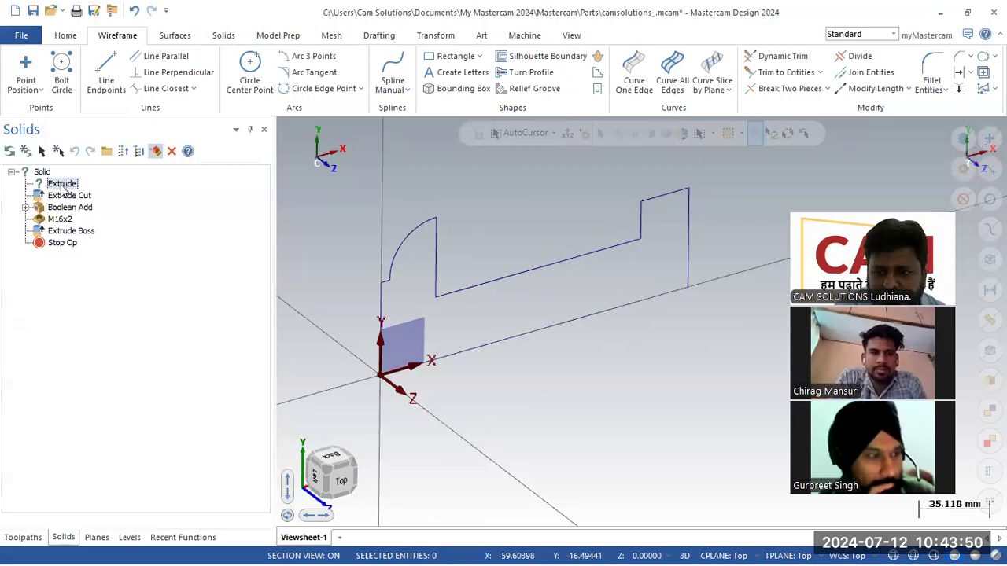
double_click(62, 184)
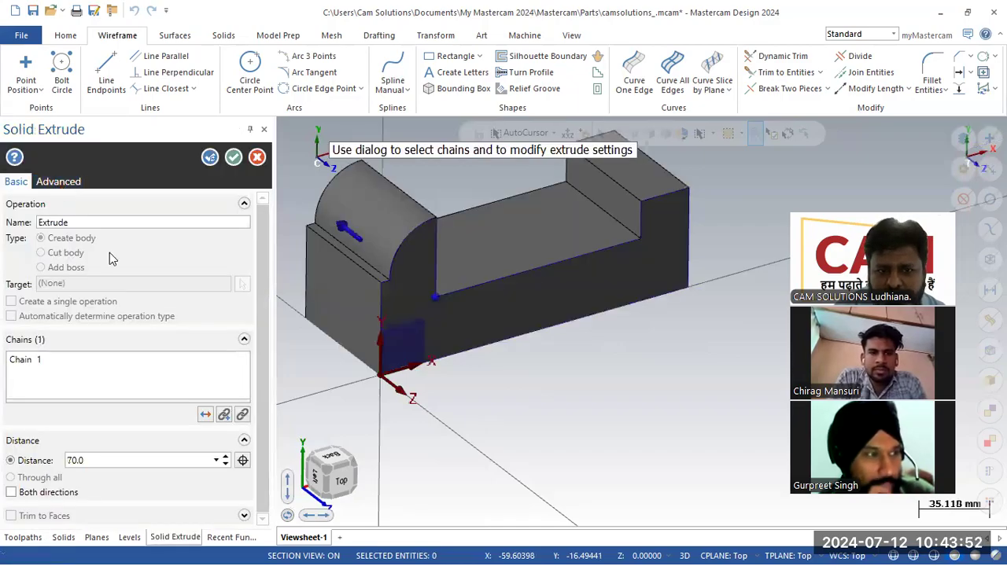
right_click(135, 370)
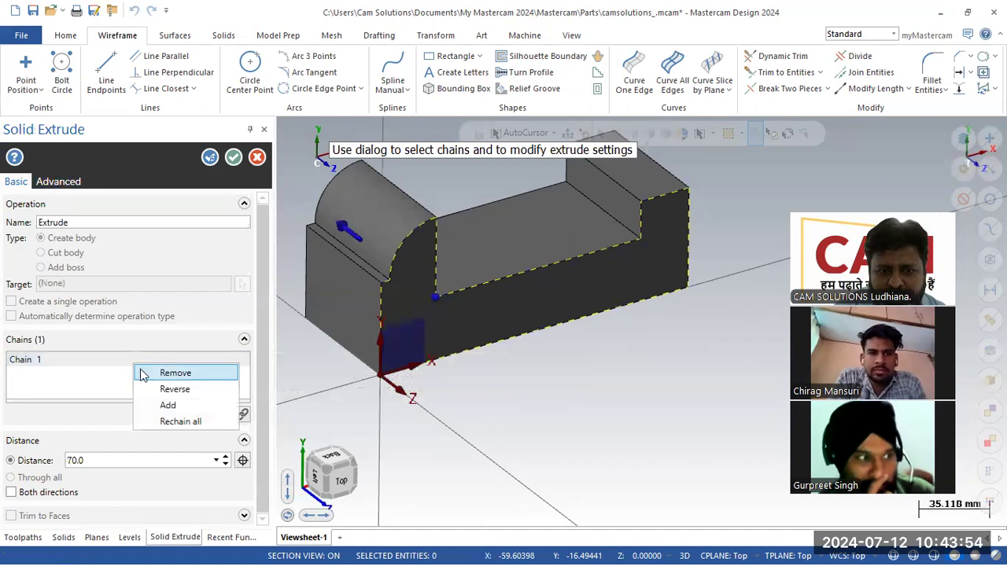
left_click(203, 422)
left_click(481, 346)
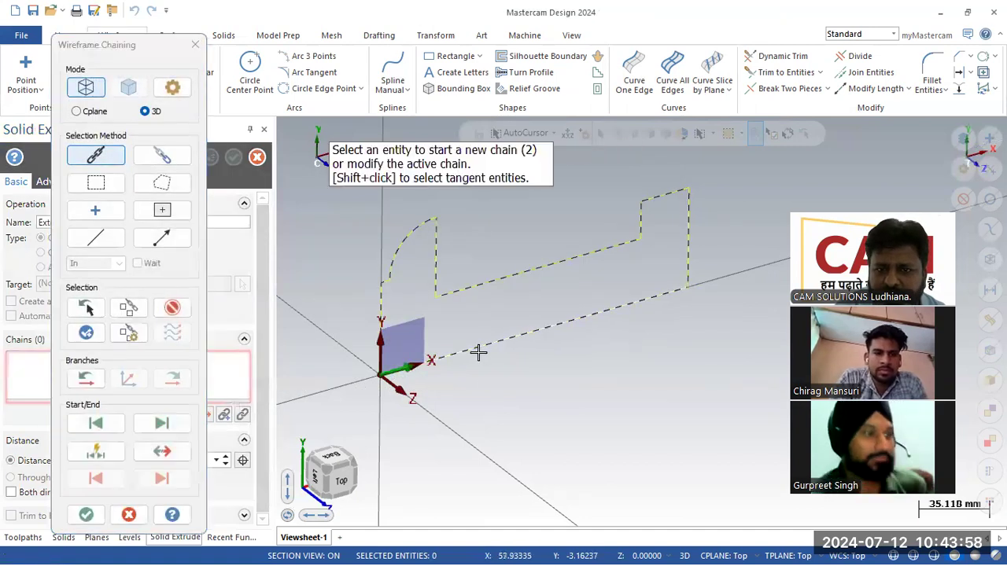
left_click(86, 515)
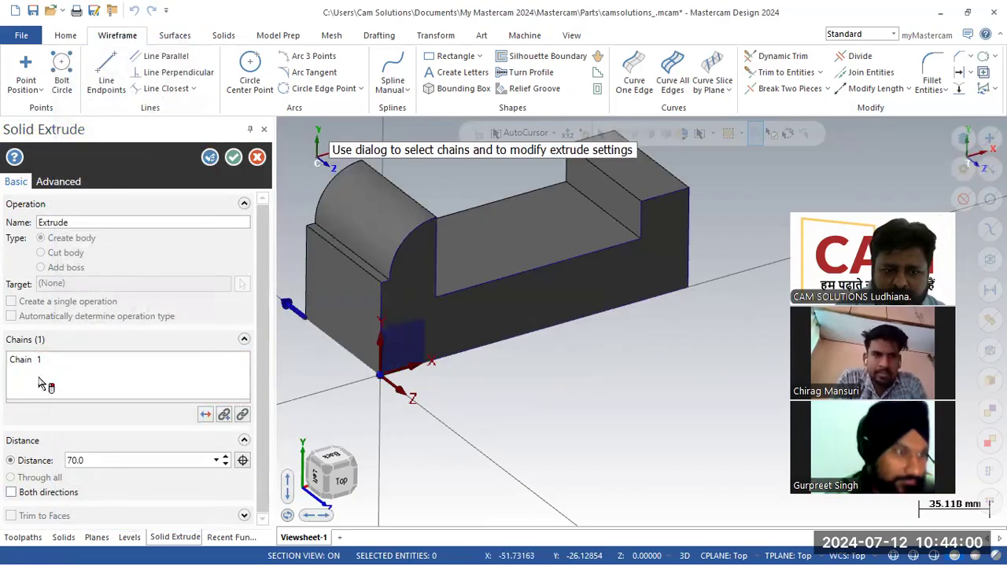
left_click(233, 157)
left_click(9, 151)
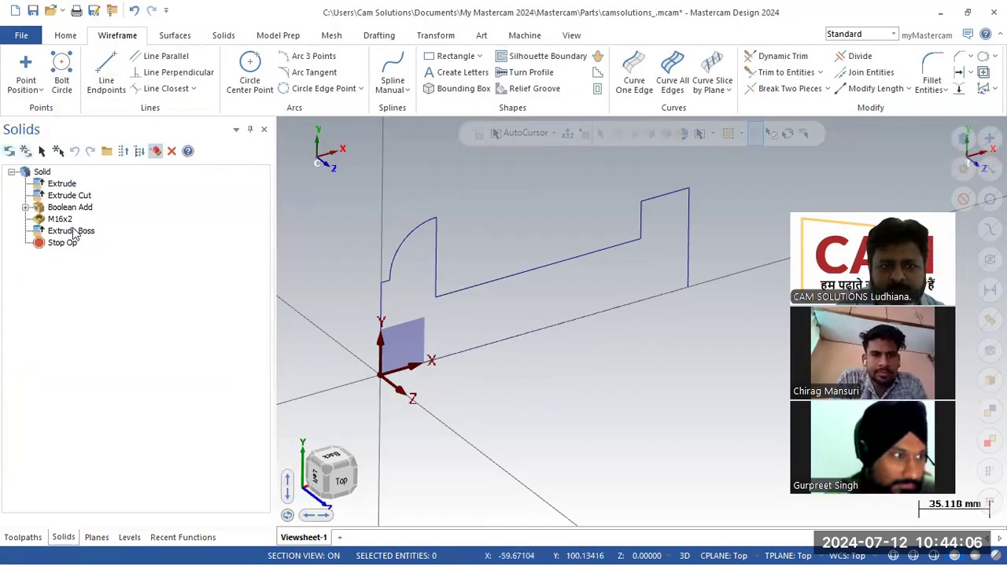
left_click(129, 538)
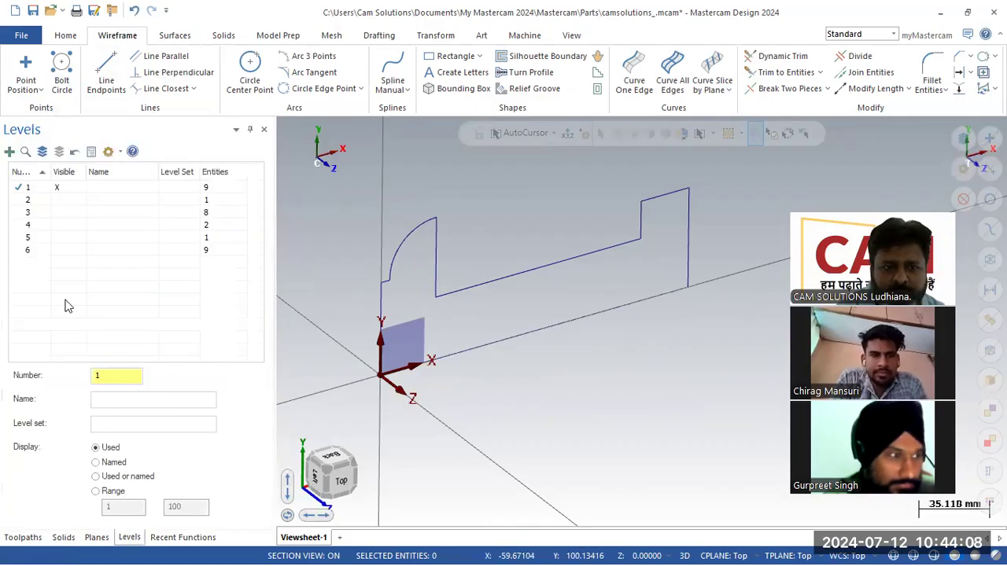
- Make level 2 visible and orbit to inspect the rebuilt bracket solid's rounded end
left_click(62, 211)
left_click(60, 202)
left_click(58, 213)
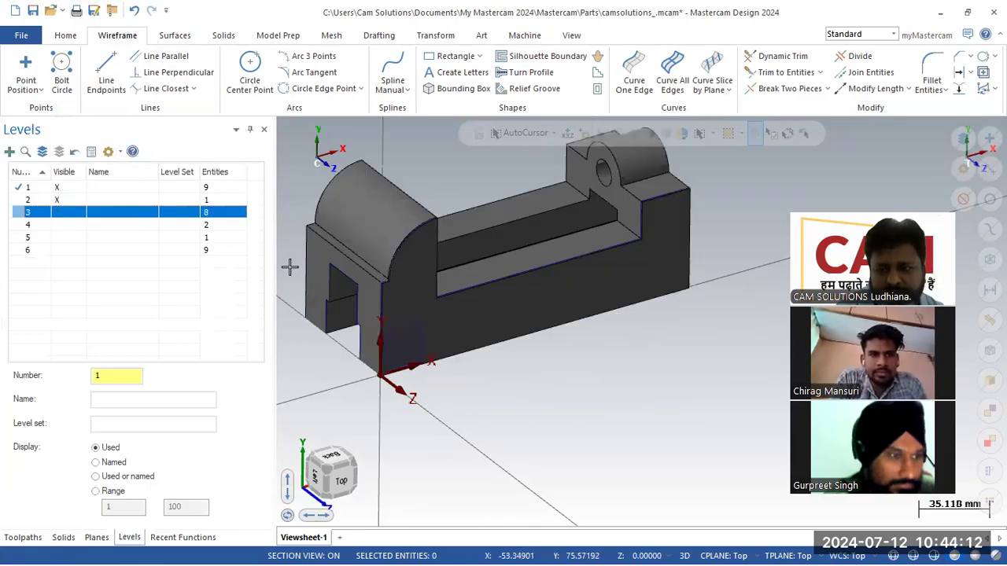
scroll(598, 459, "down", 4)
scroll(492, 249, "up", 5)
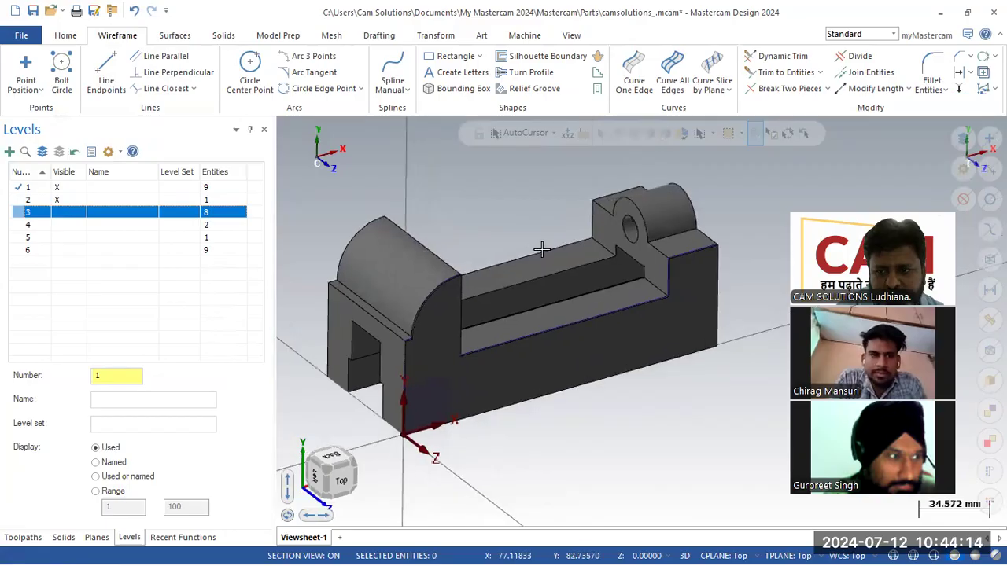
scroll(551, 297, "up", 1)
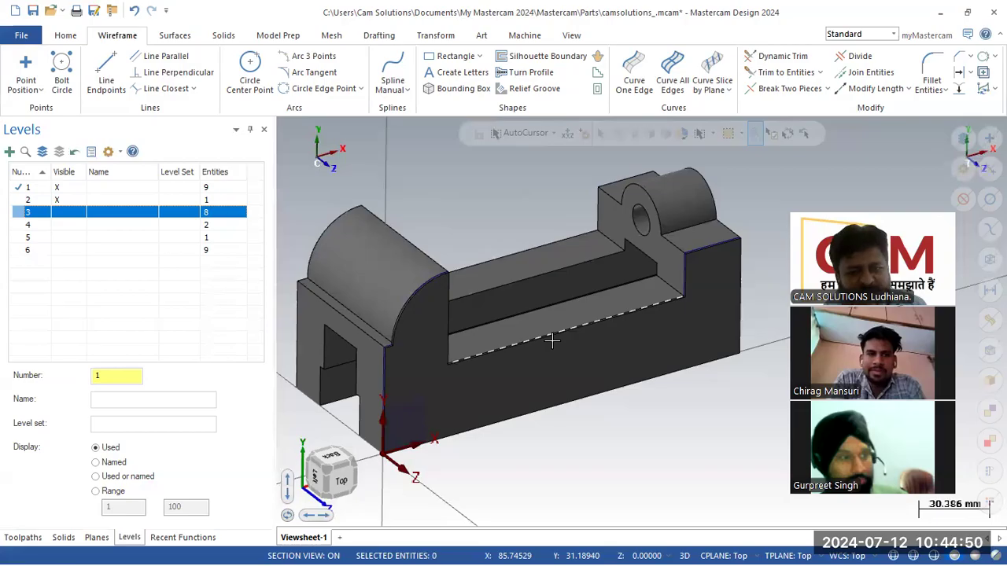
mouse_move(552, 340)
middle_mouse_down()
mouse_move(703, 265)
mouse_move(688, 227)
mouse_move(674, 236)
mouse_move(681, 242)
middle_mouse_up()
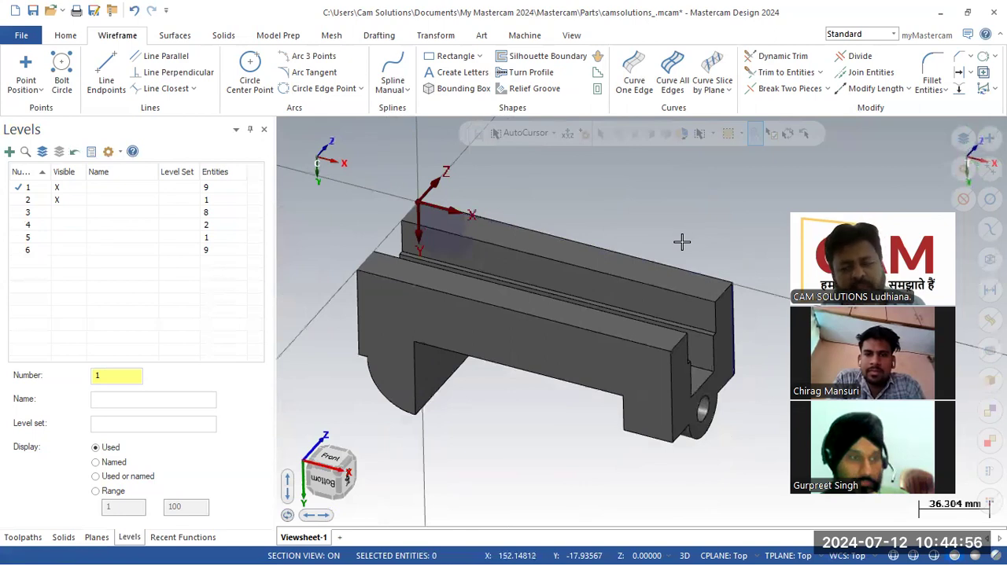
left_click(20, 538)
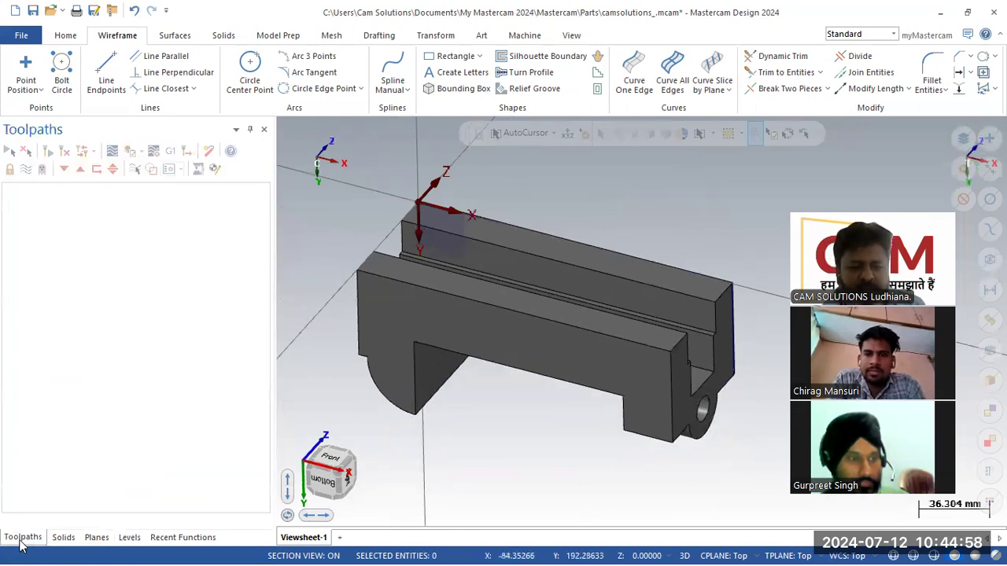
- Create level 20 and make it the current level
left_click(129, 537)
left_click(28, 297)
left_click_drag(115, 372, 7, 398)
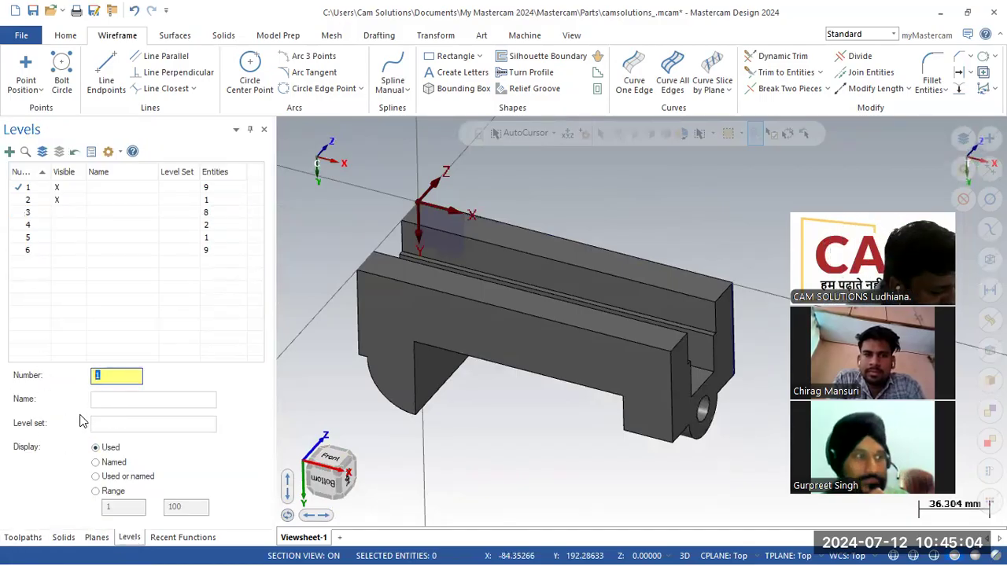
type("20")
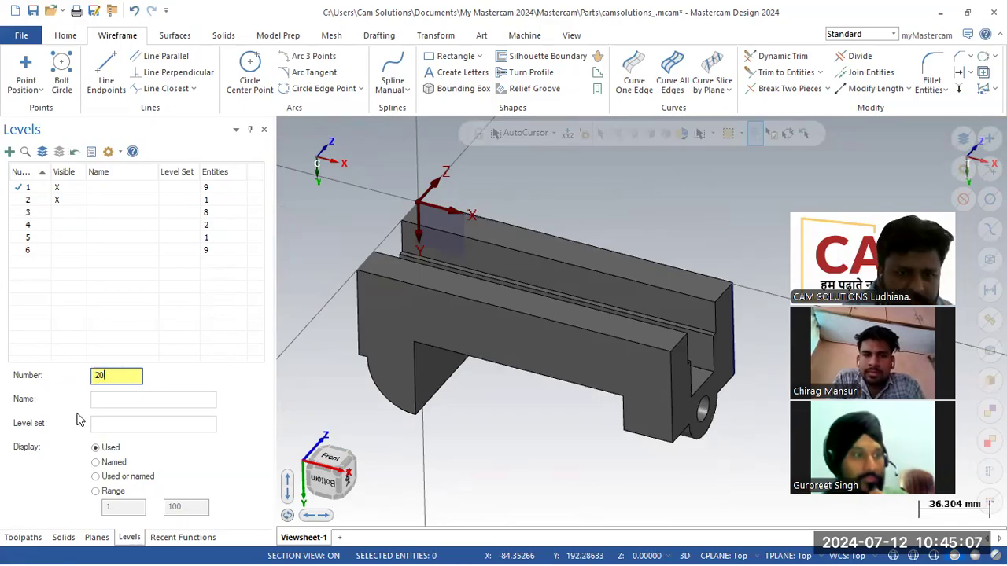
key("Return")
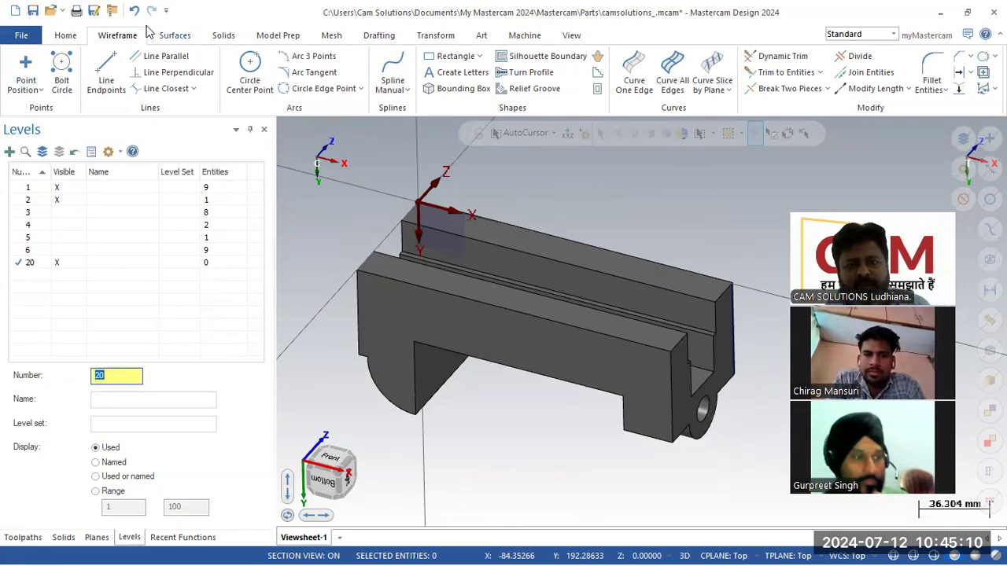
- Add a Mill Default machine group and switch the view to Top
left_click(23, 537)
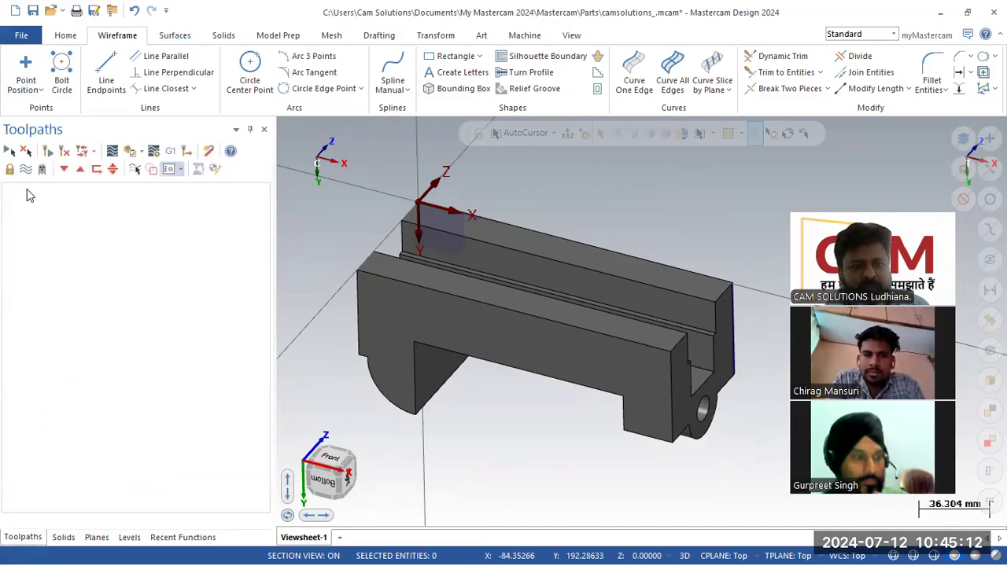
left_click(523, 35)
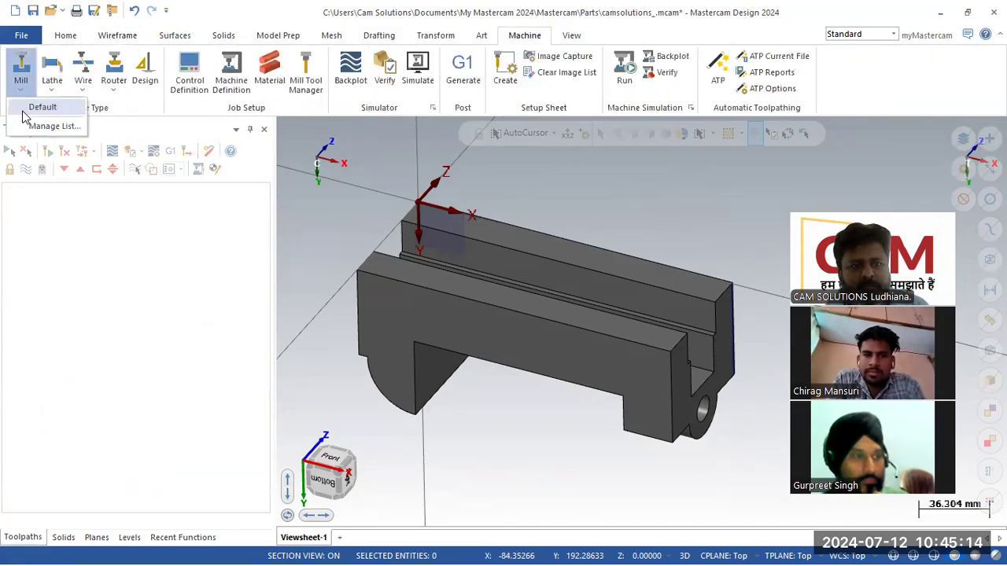
left_click(26, 107)
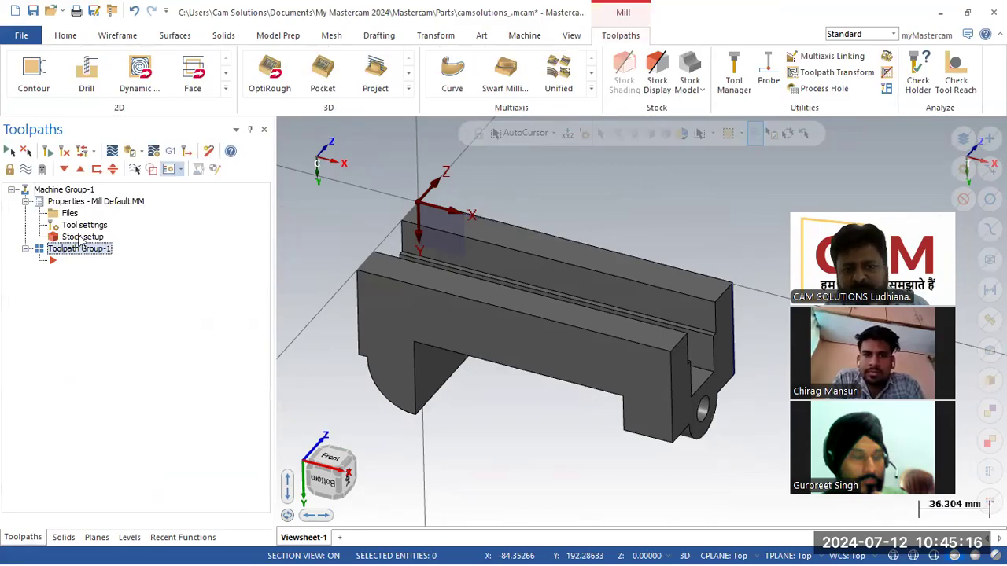
right_click(309, 248)
left_click(318, 326)
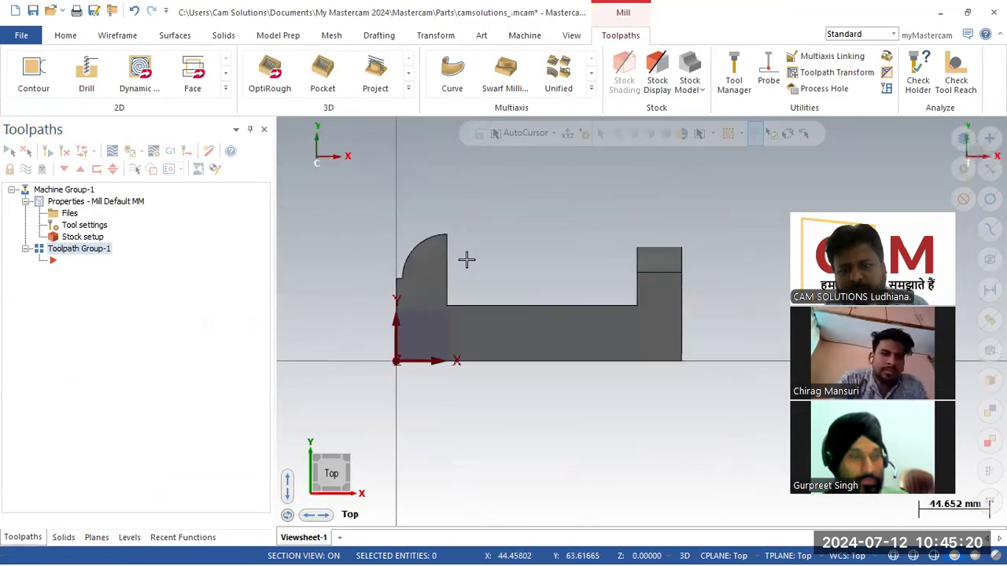
left_click(114, 37)
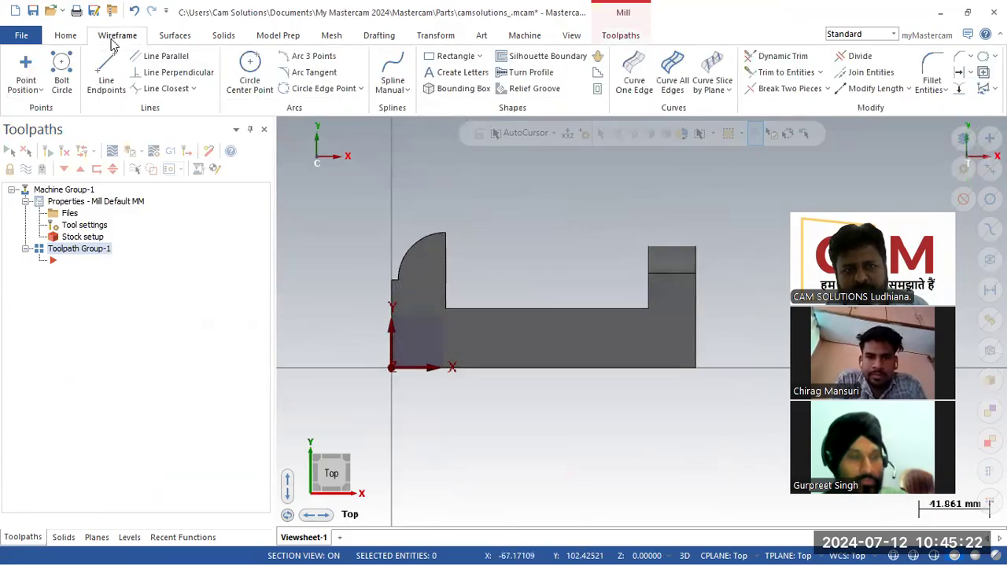
- Draw an outer rectangle around the part and a 115x75 rectangle over the central pocket
left_click(106, 75)
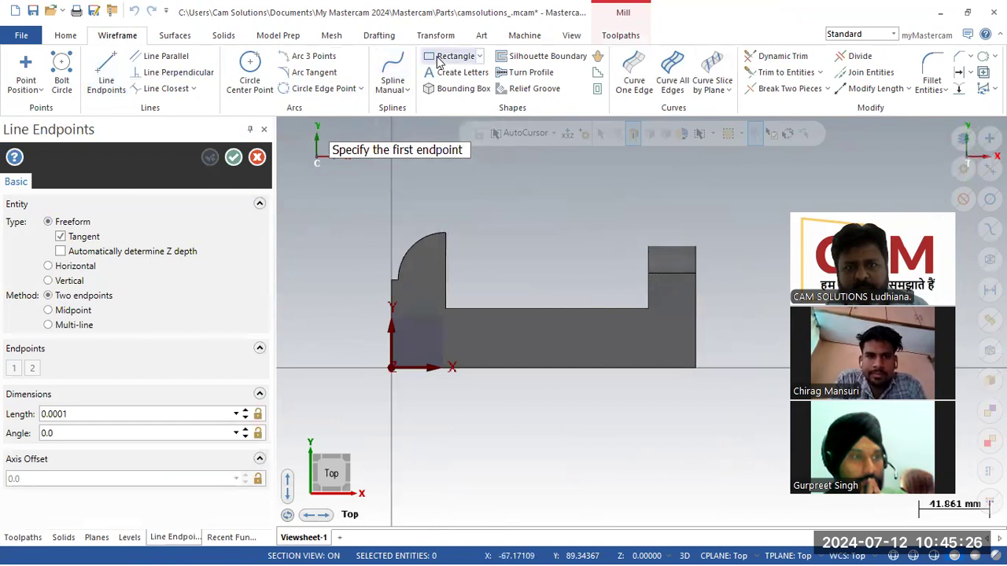
key("Escape")
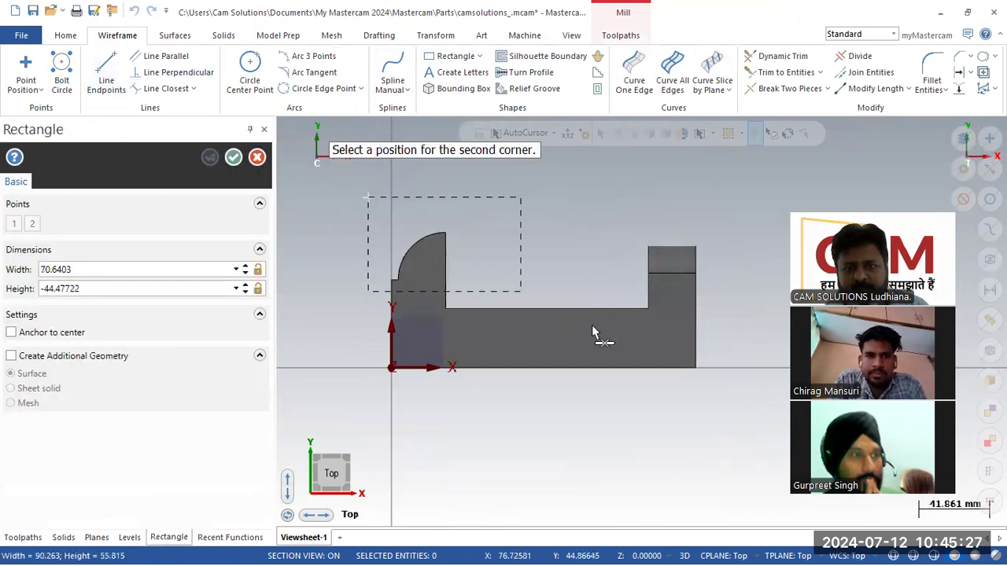
left_click(735, 397)
left_click(449, 177)
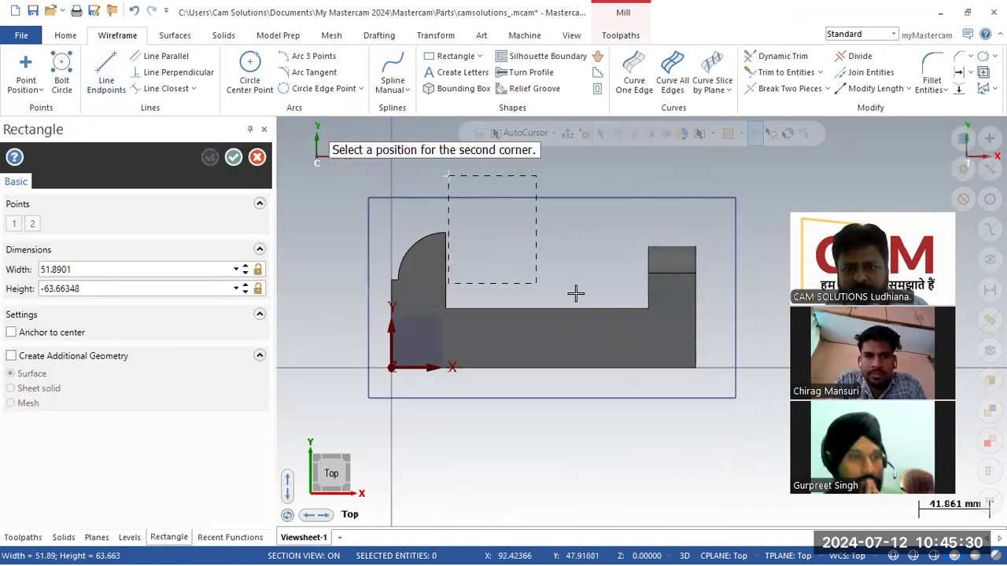
left_click(646, 307)
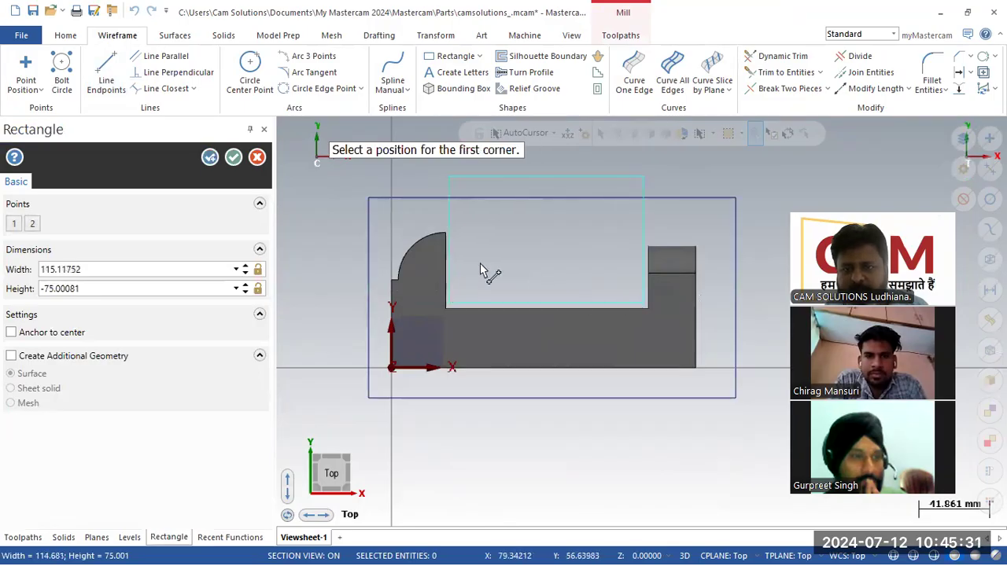
left_click(233, 158)
- Divide-trim the overlapping top lines and stub to form the notch in the boundary
left_click(862, 34)
left_click(796, 61)
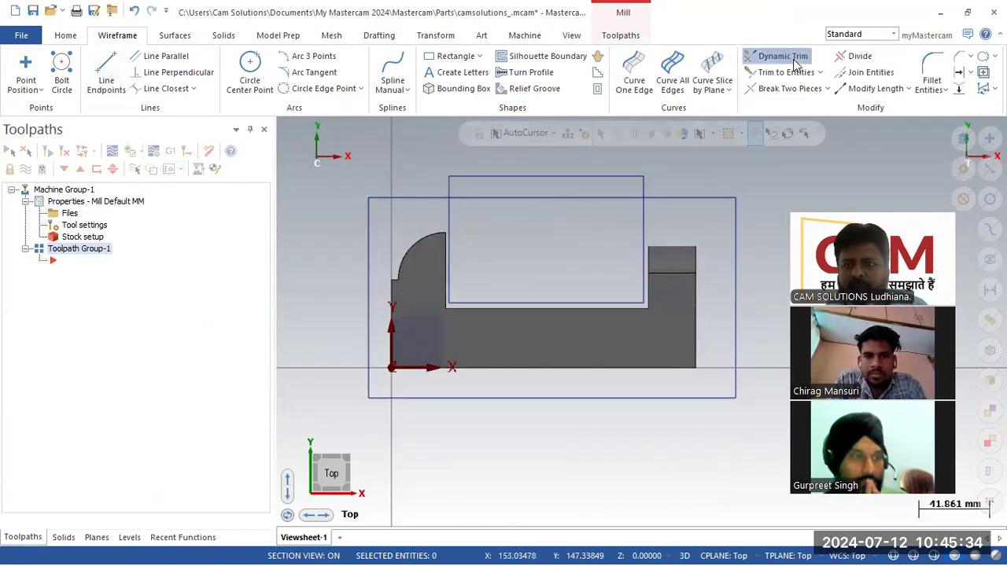
left_click(844, 61)
left_click(566, 185)
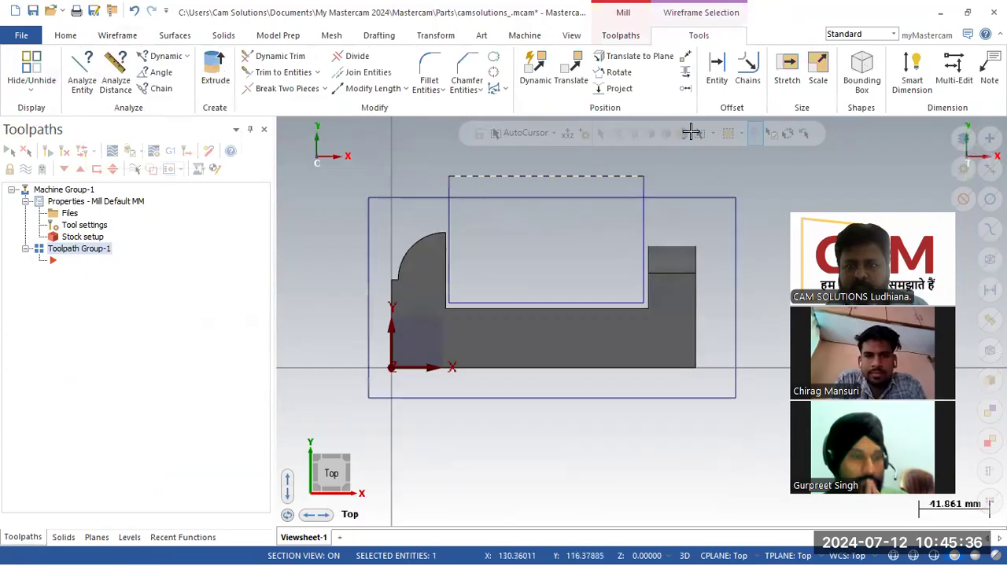
left_click(66, 36)
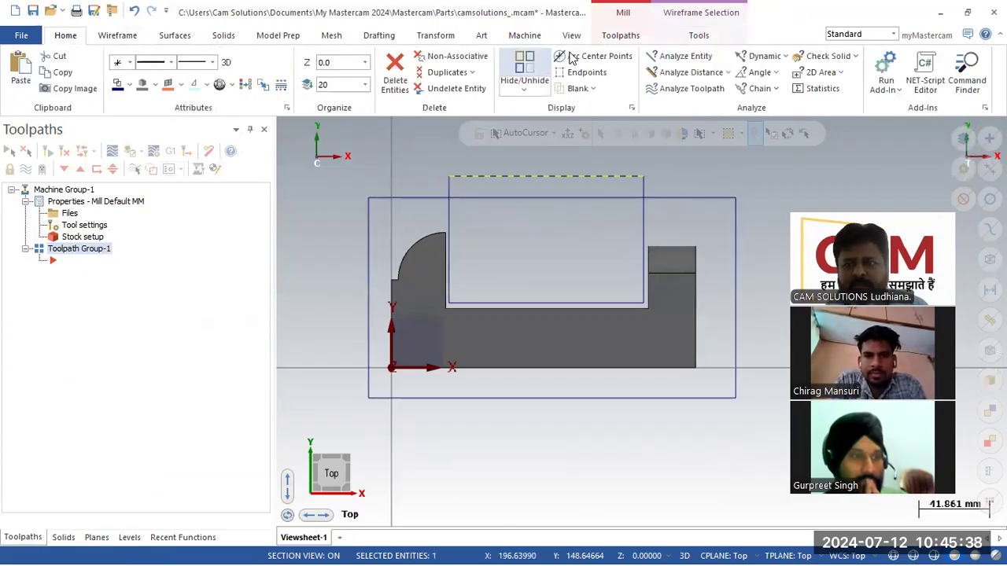
left_click(174, 35)
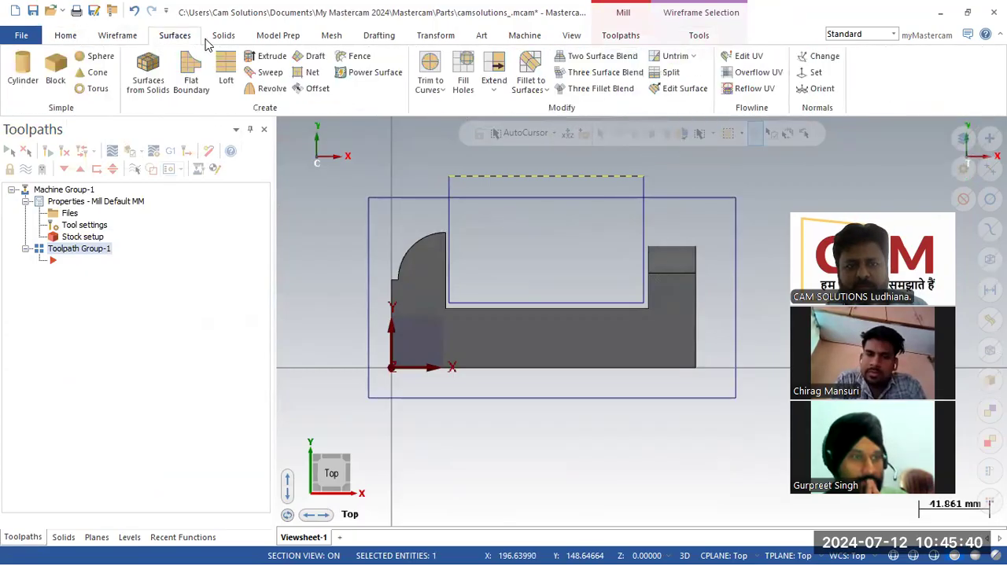
left_click(221, 36)
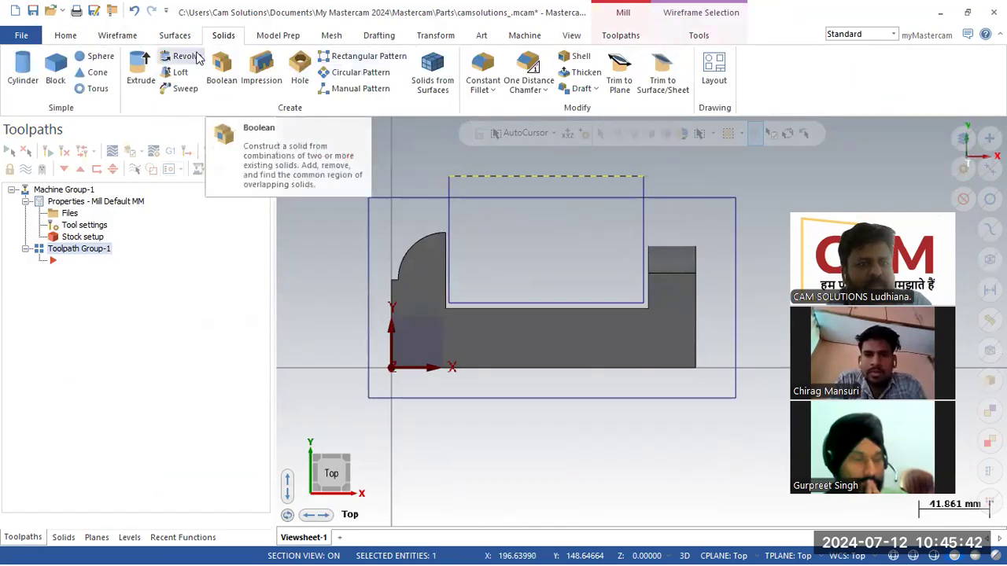
left_click(117, 35)
left_click(859, 58)
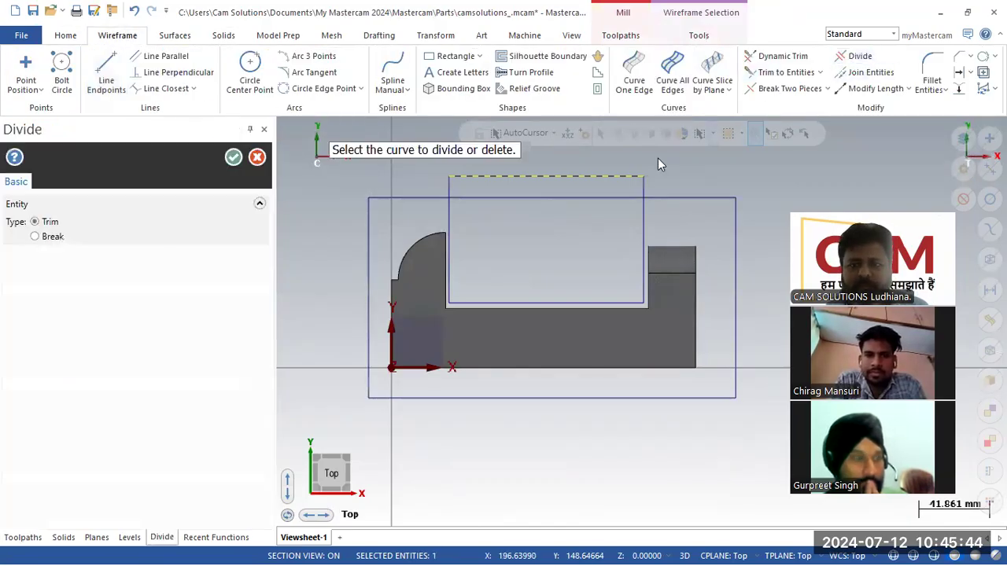
left_click(548, 179)
left_click(546, 194)
left_click(642, 181)
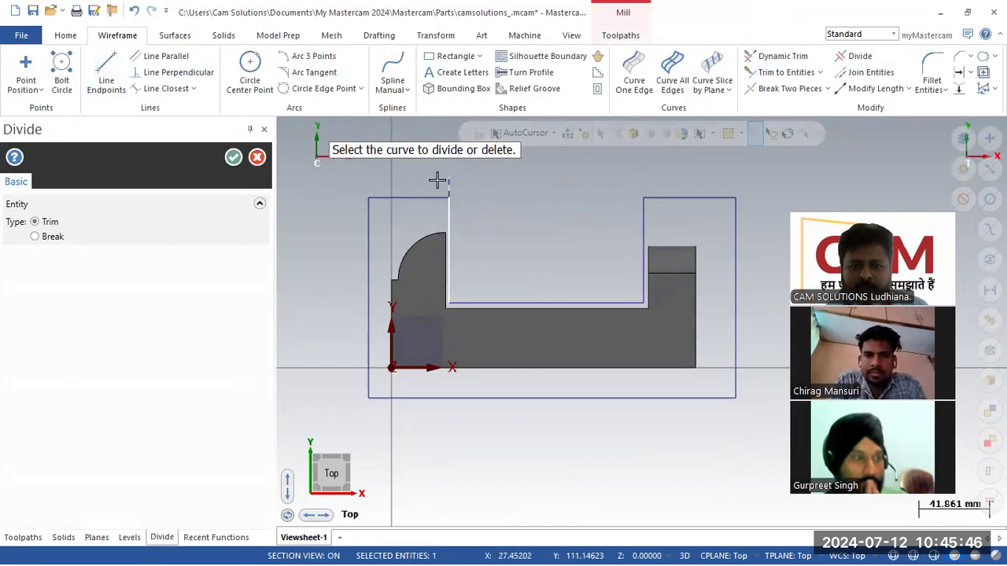
left_click(243, 157)
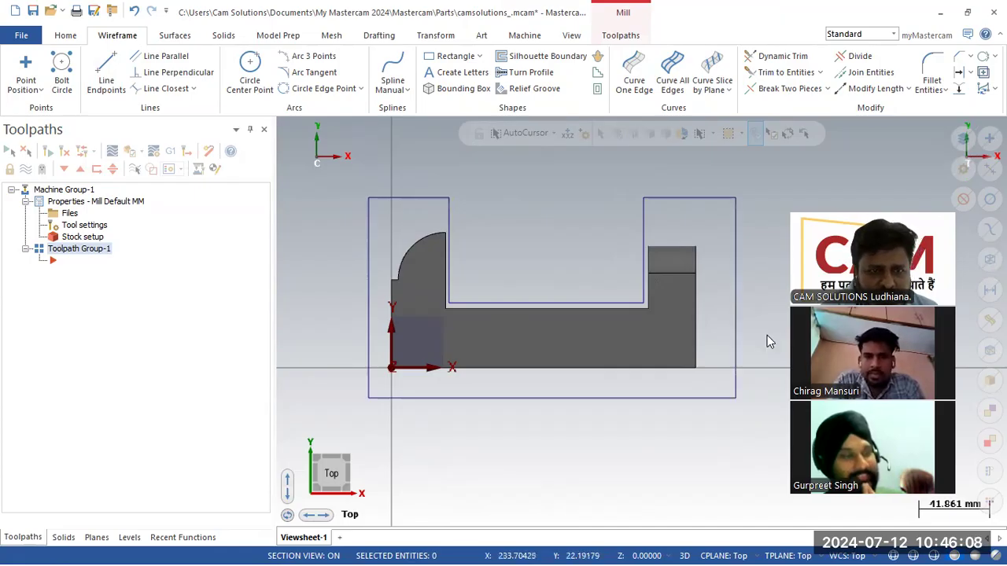
- Start a solid extrude and chain the part's outer wireframe profile
left_click(223, 35)
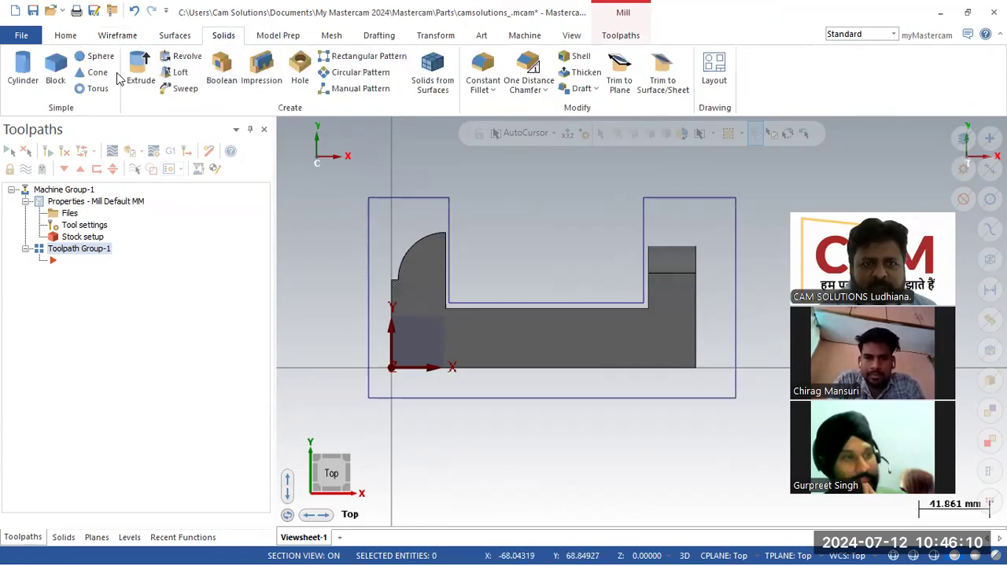
left_click(140, 70)
middle_click_drag(360, 249, 324, 237)
left_click(383, 277)
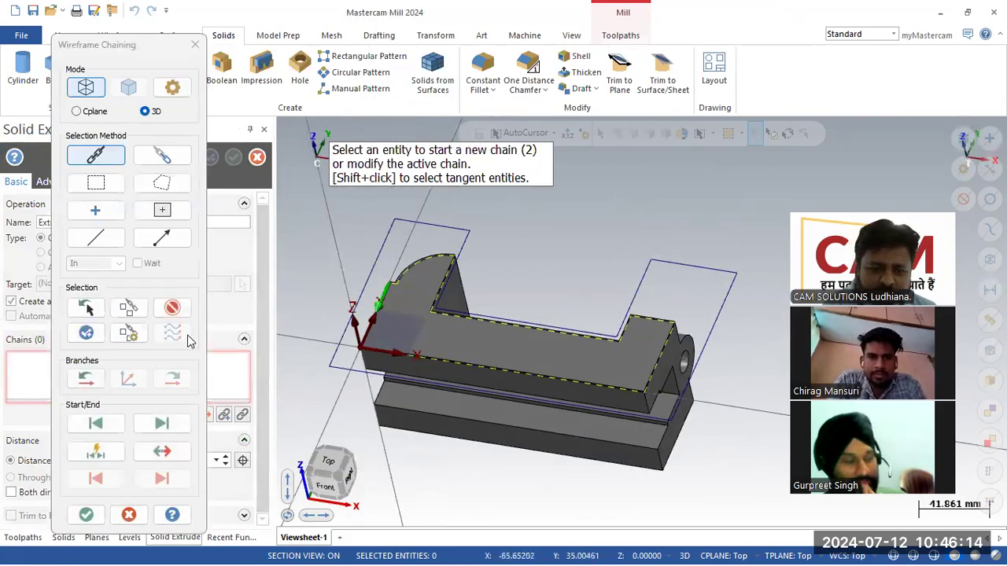
left_click(175, 310)
left_click(377, 260)
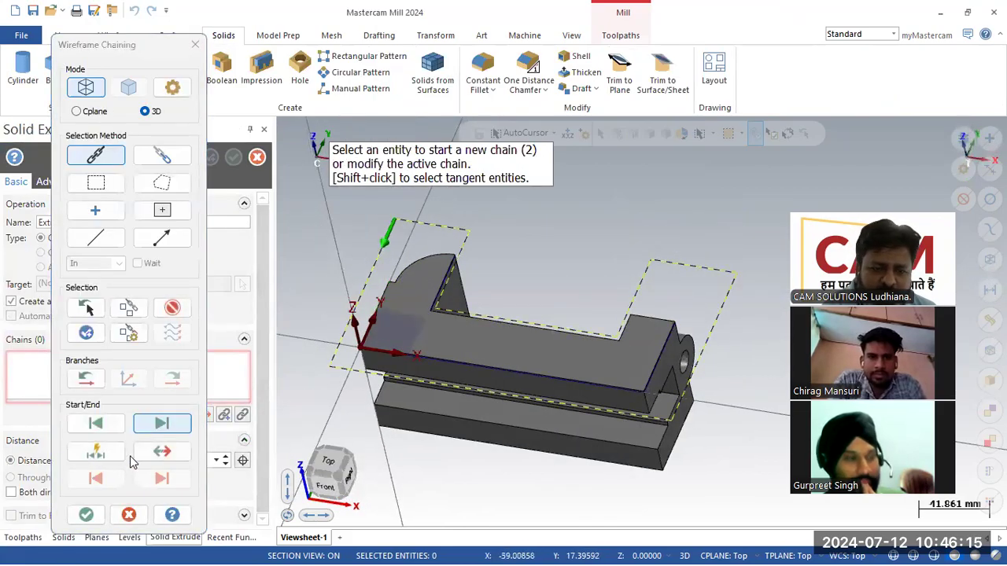
left_click(86, 515)
- Set the extrusion distance to 70 with type Create body and finish the extrude
scroll(427, 202, "down", 2)
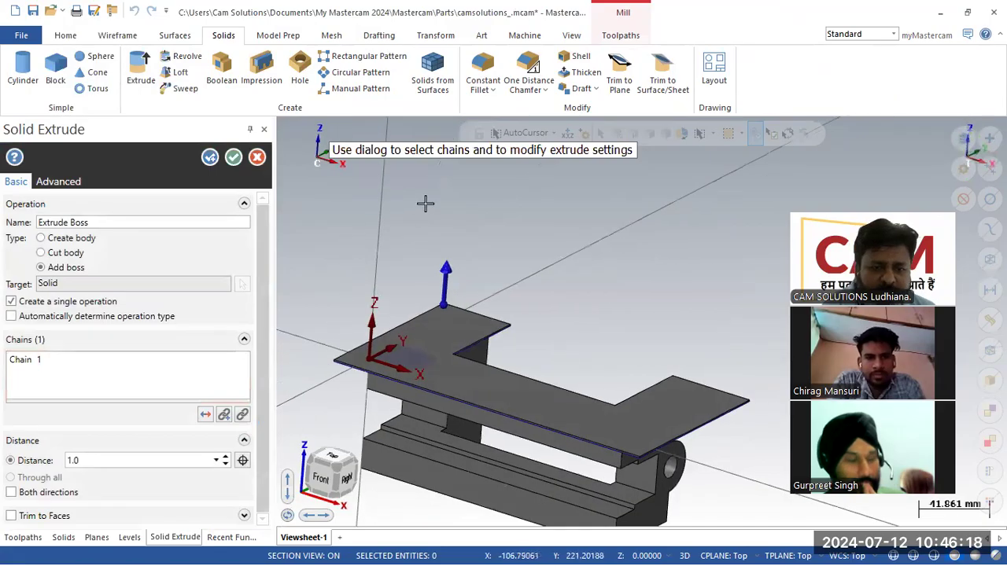
left_click(189, 462)
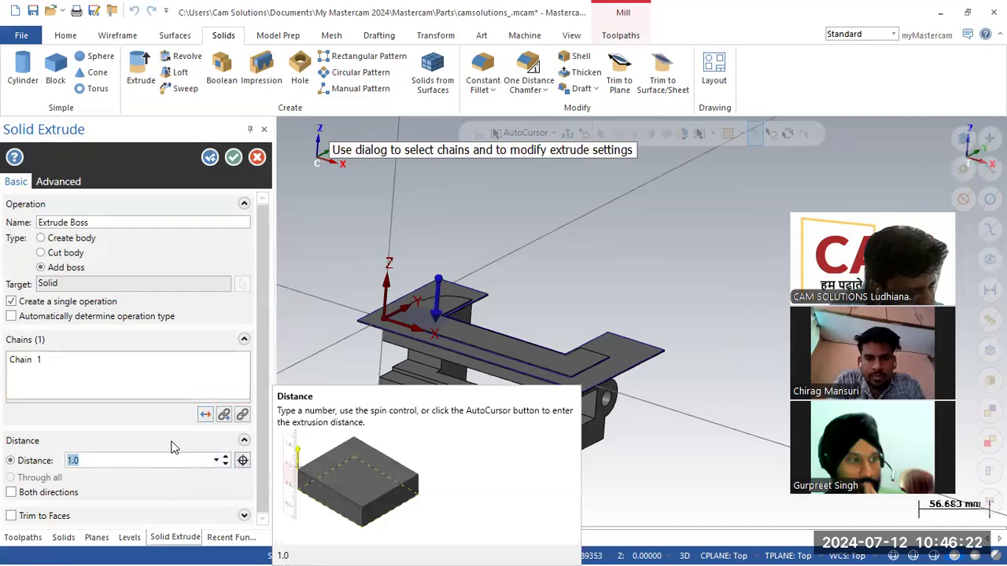
type("70")
key("Return")
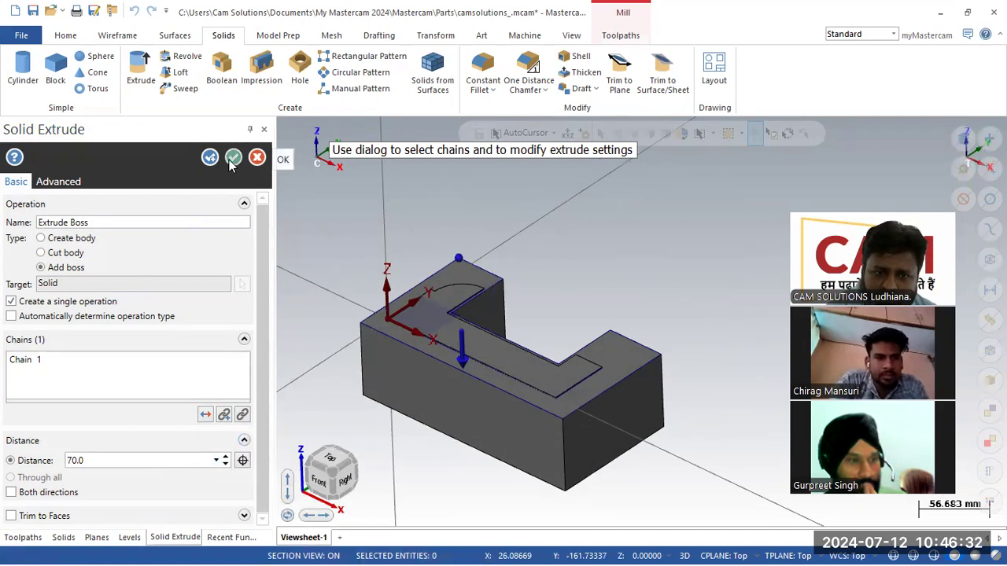
scroll(603, 405, "up", 3)
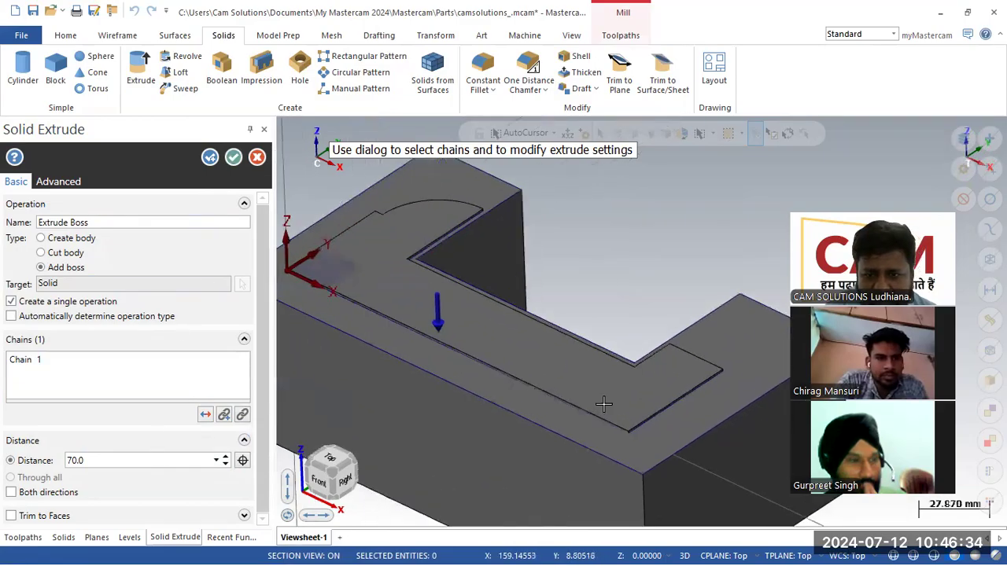
scroll(632, 434, "up", 4)
scroll(643, 327, "down", 3)
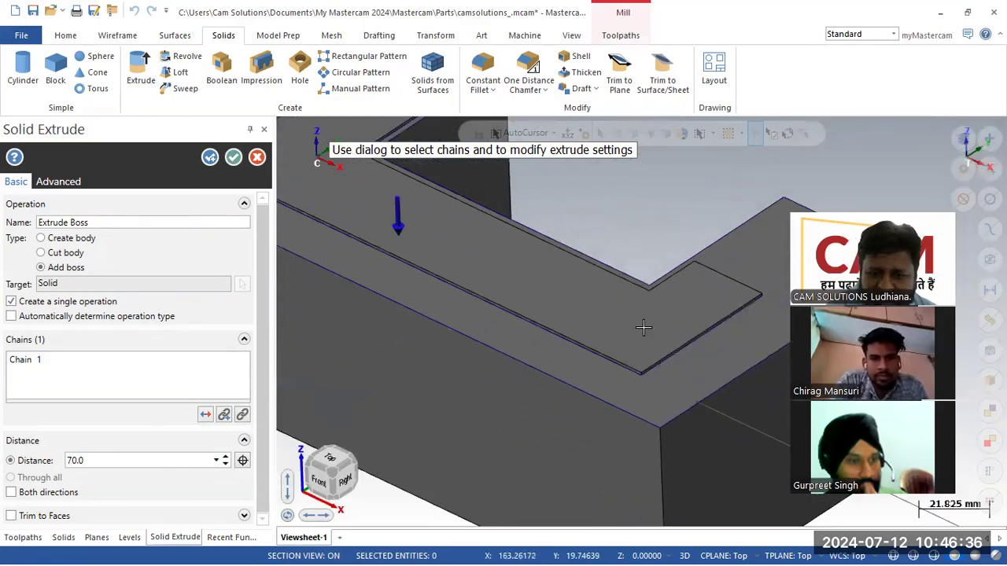
scroll(643, 328, "down", 3)
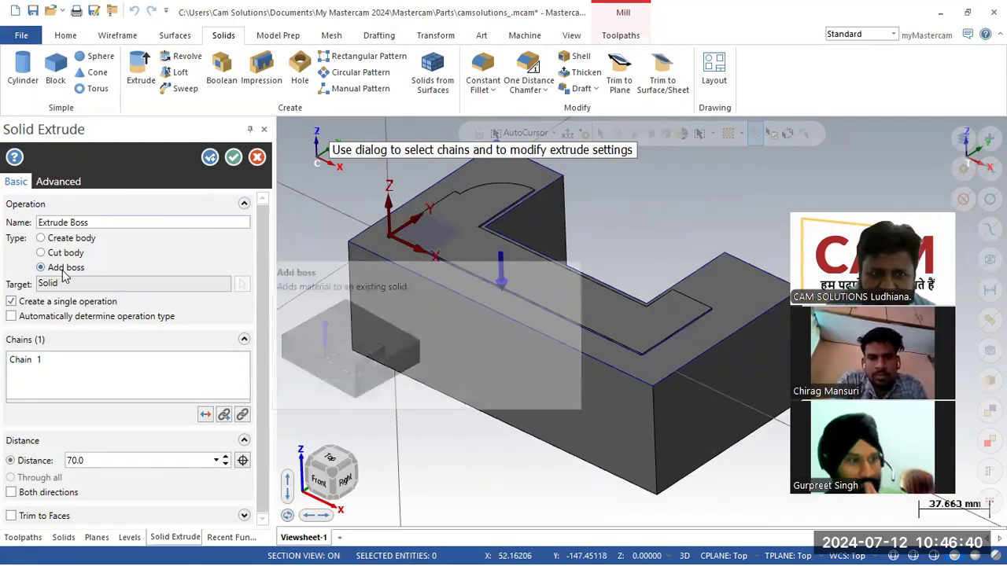
left_click(69, 238)
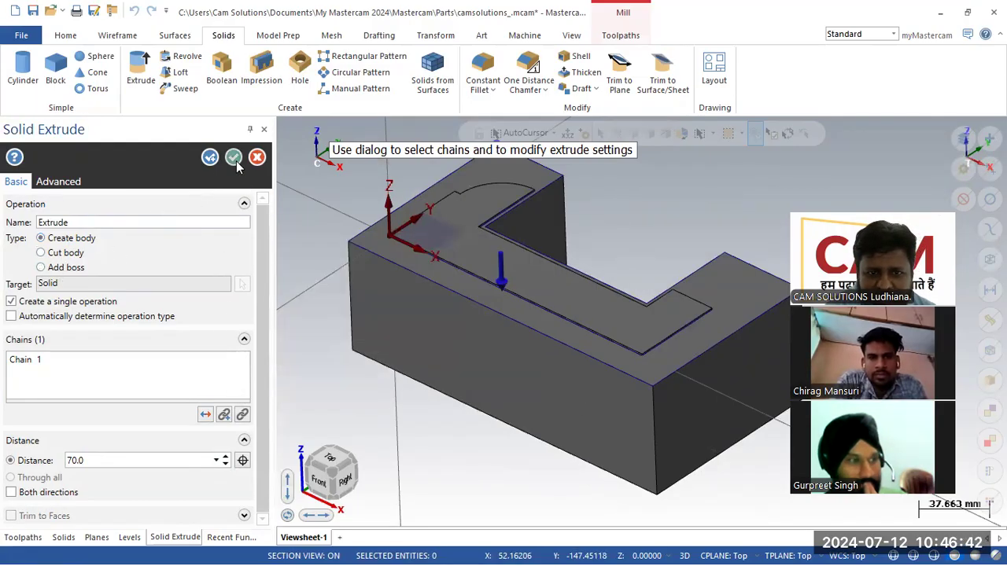
left_click(233, 158)
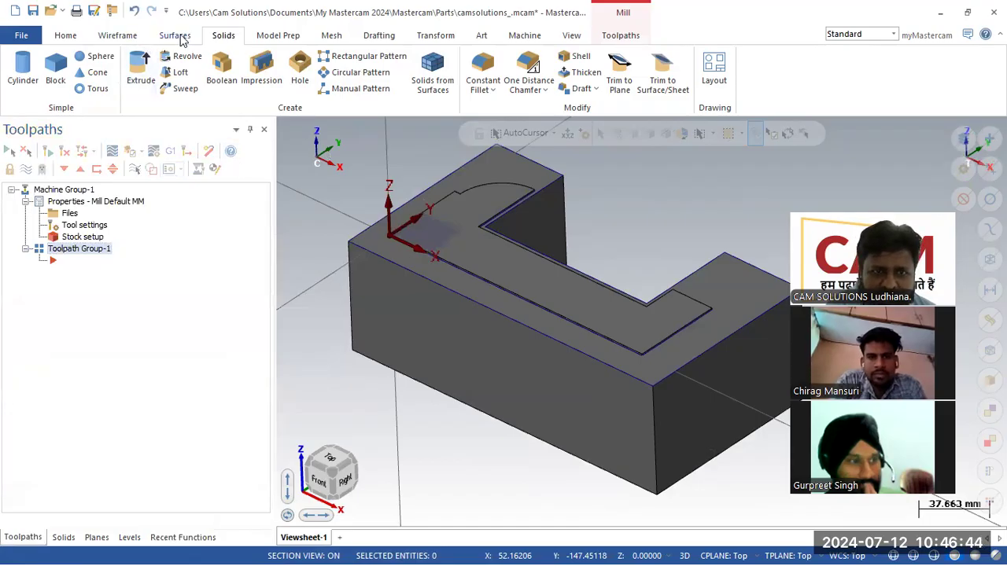
- Extrude the block's top-edge chain 2 mm upward as a thin slab
left_click(141, 71)
left_click(363, 233)
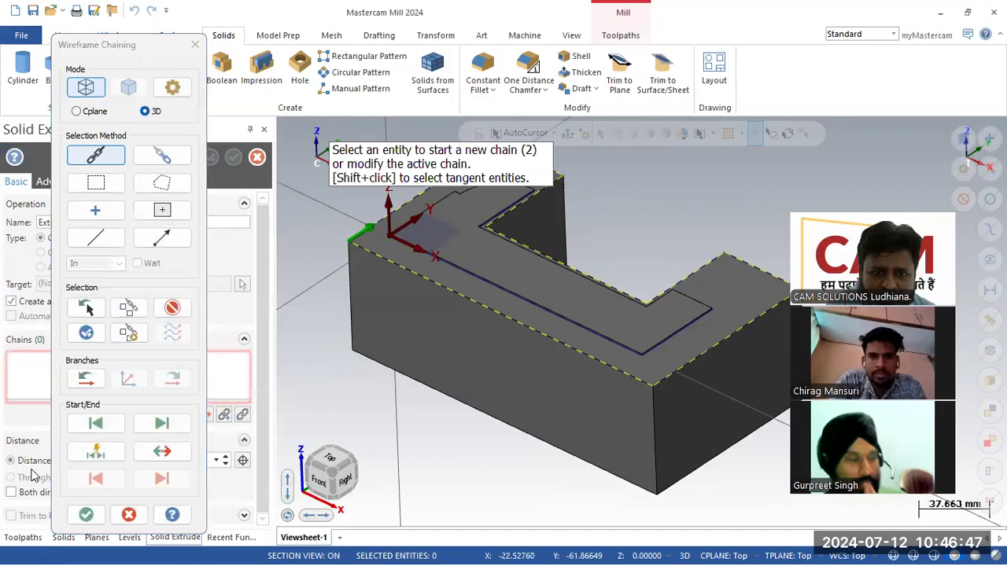
left_click(84, 508)
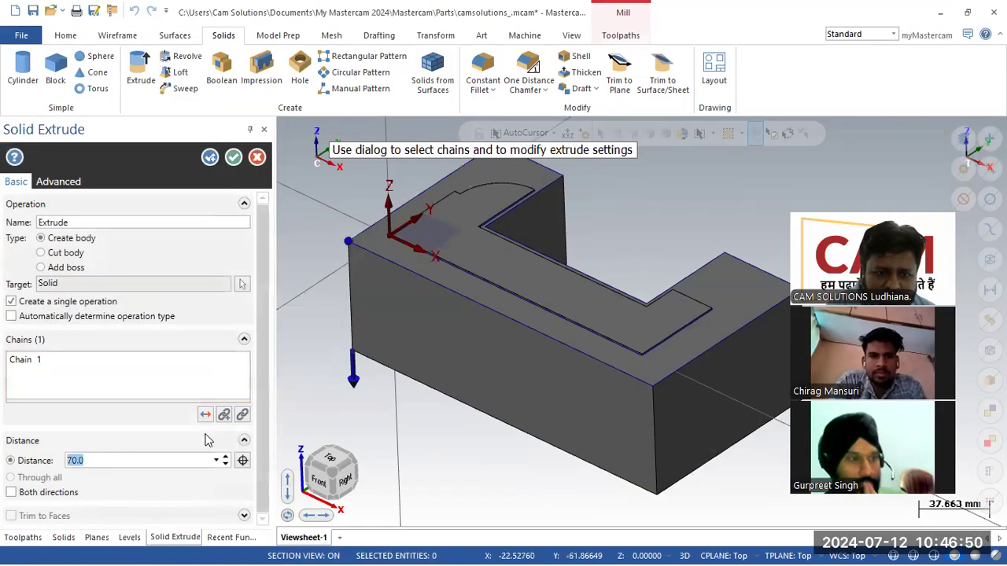
left_click(205, 413)
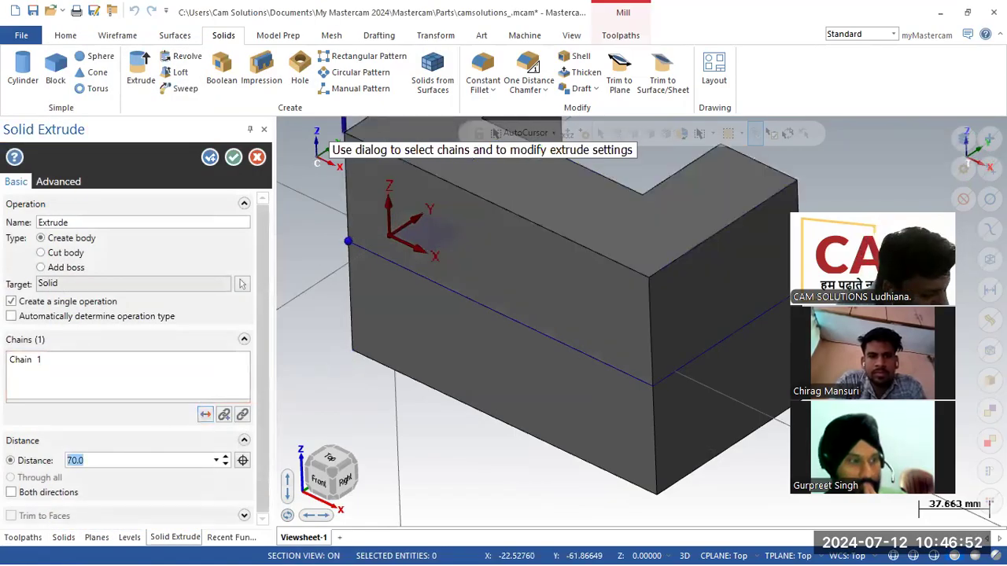
key("Return")
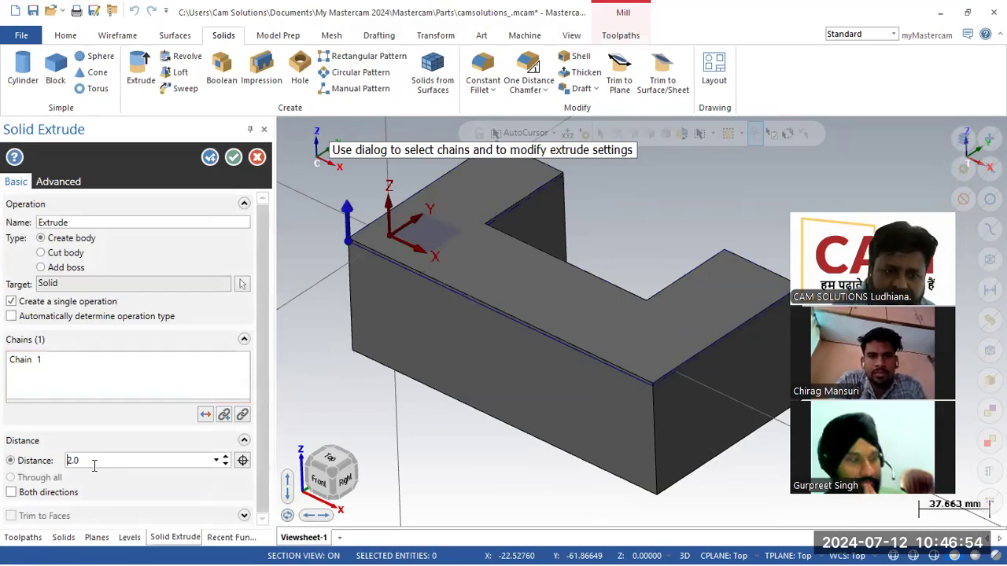
left_click(234, 159)
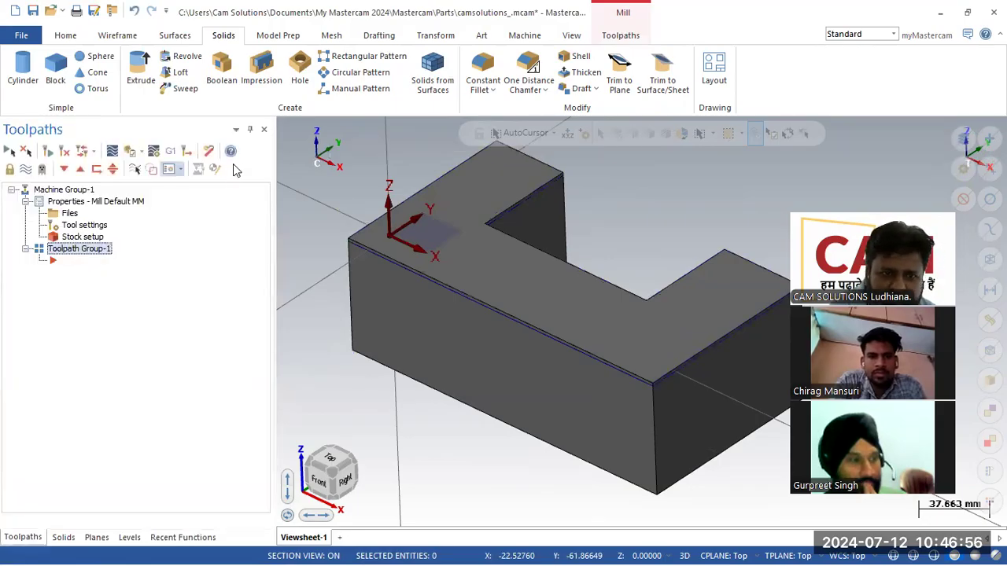
- Boolean Add the thin slab as tool body into the L-shaped block as target
left_click(66, 537)
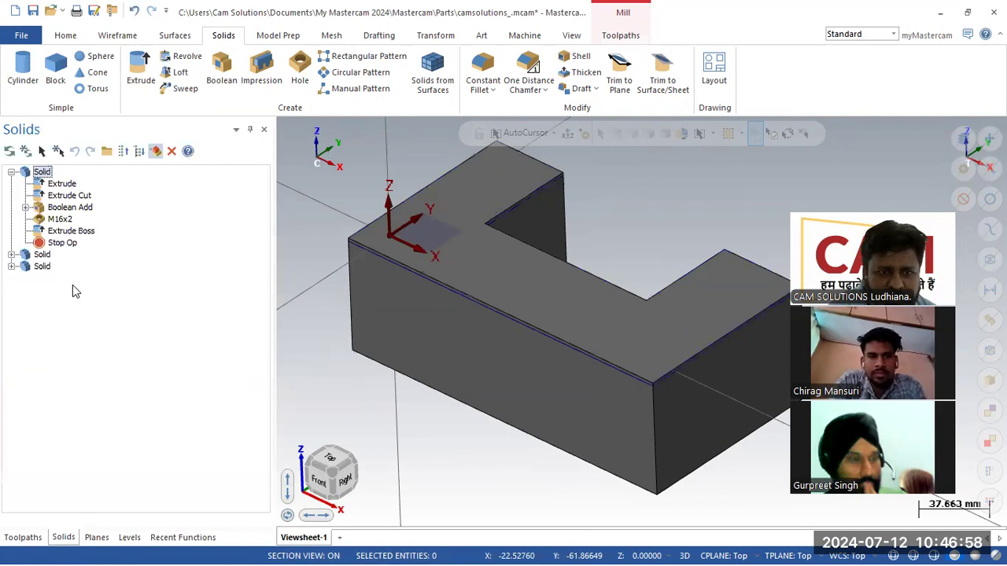
left_click(221, 72)
left_click(386, 350)
left_click(594, 165)
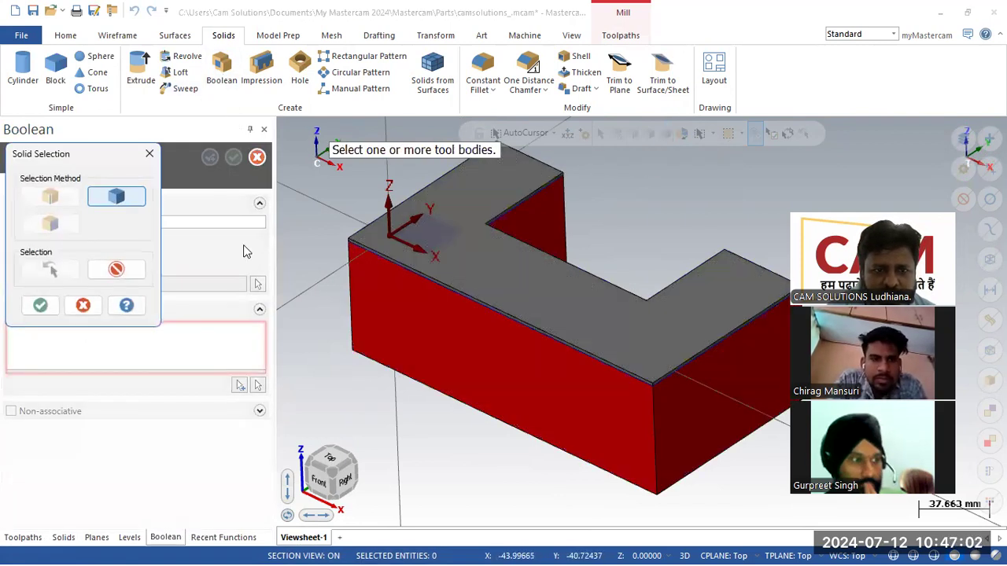
left_click(40, 305)
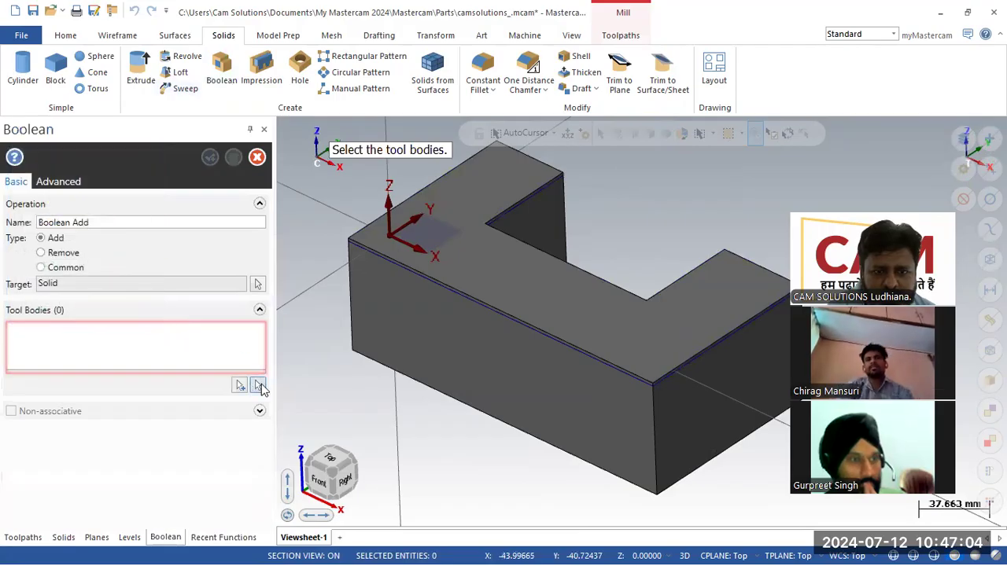
left_click(257, 384)
left_click(472, 265)
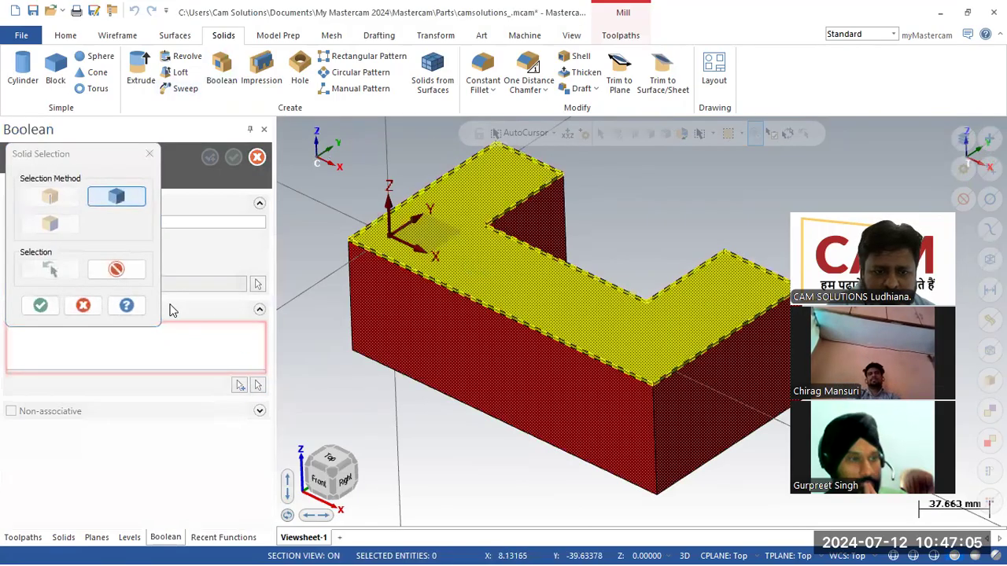
left_click(40, 305)
left_click(234, 158)
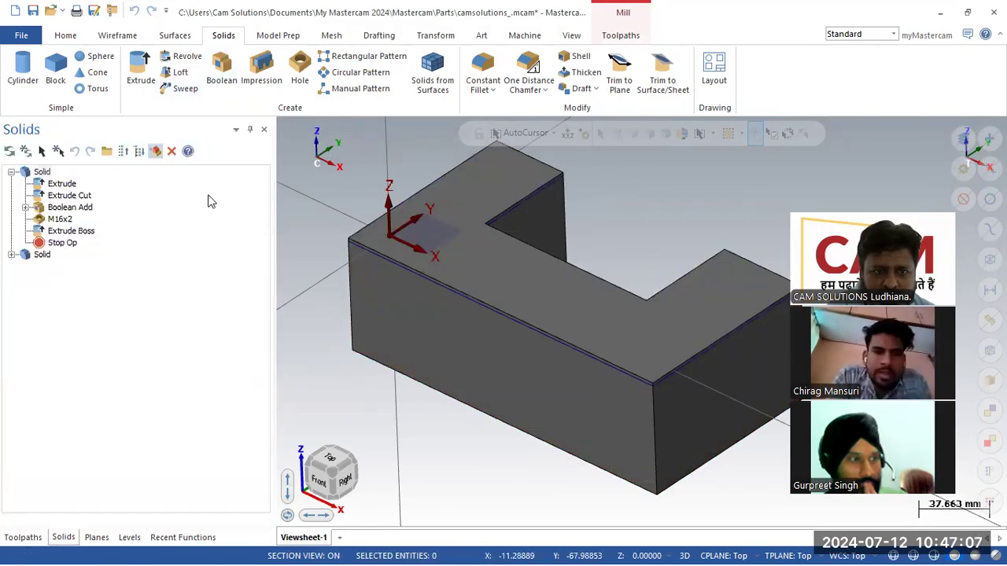
left_click(11, 255)
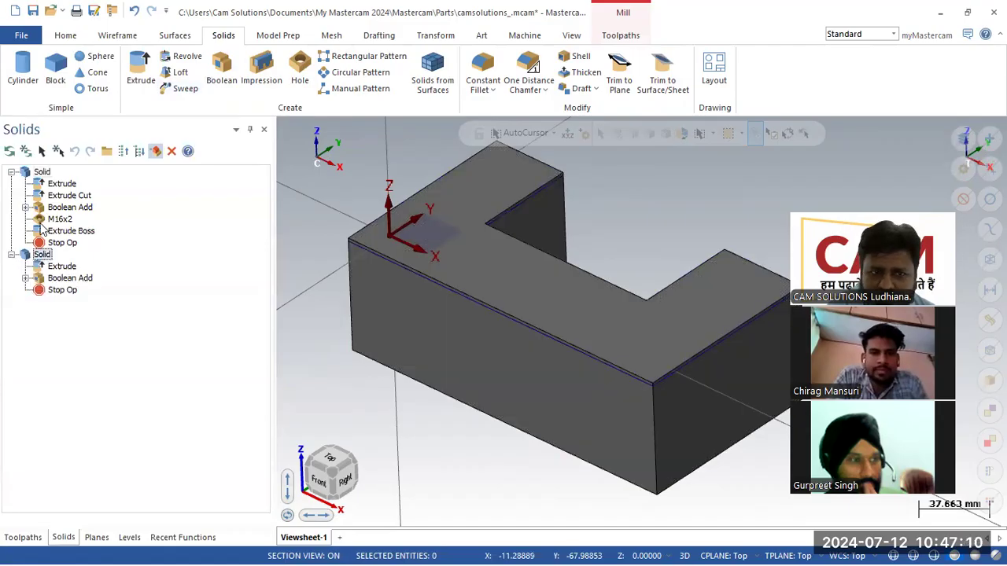
- Make level 6 active and open Stock setup under Machine Group-1
left_click(25, 539)
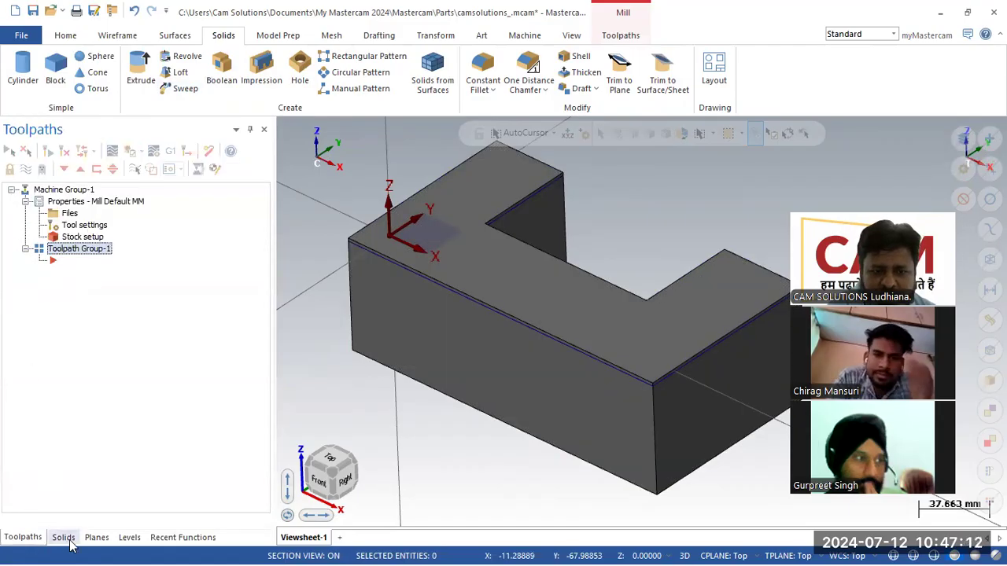
left_click(130, 540)
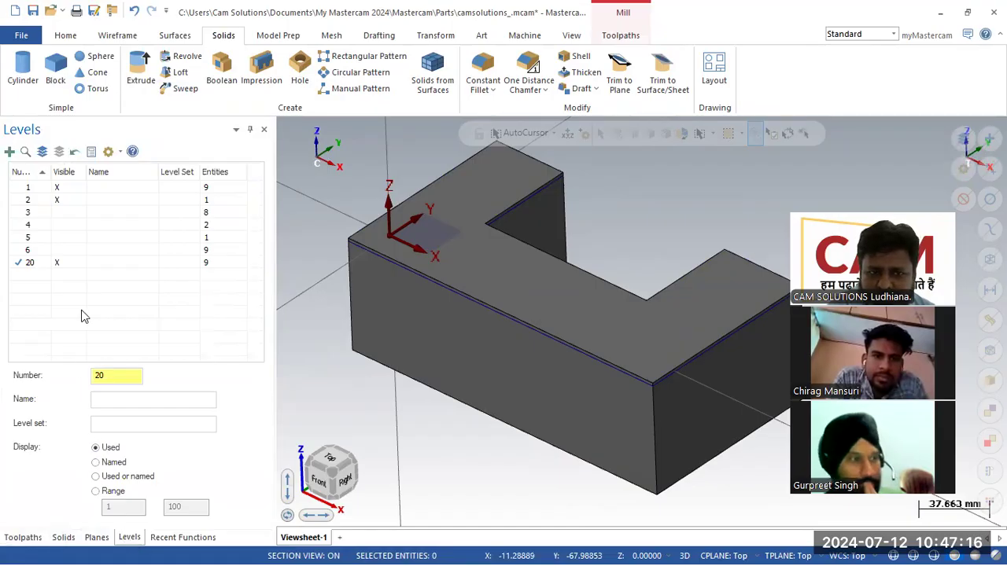
left_click(62, 266)
left_click(16, 249)
left_click(55, 262)
left_click(55, 262)
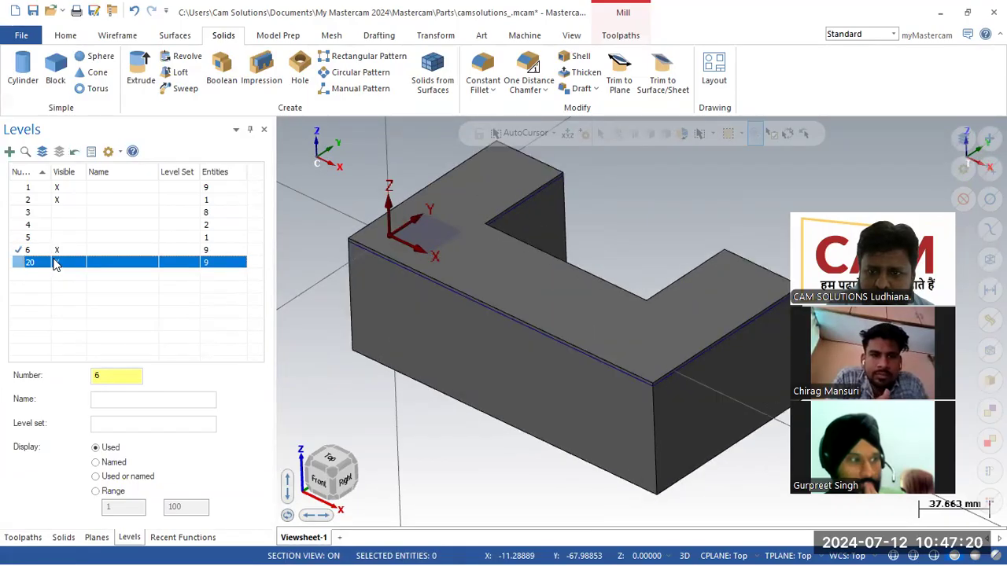
left_click(24, 539)
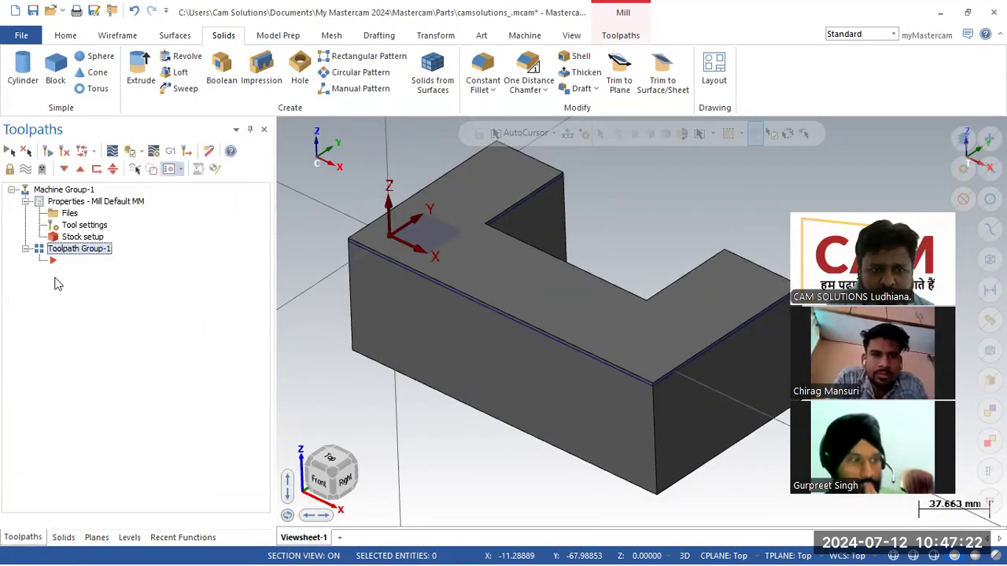
left_click(91, 238)
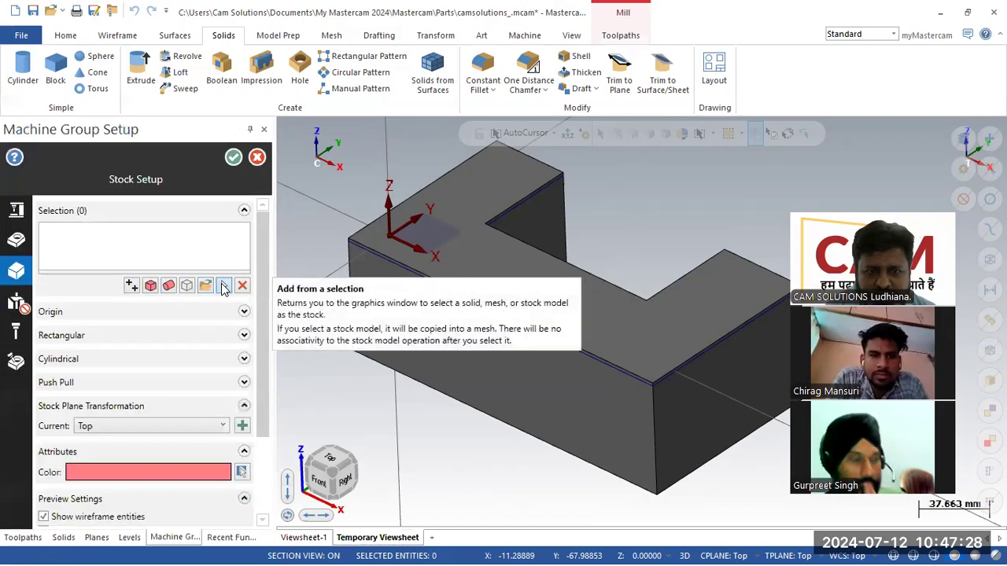
- Pick Solid 1 as the stock body and confirm Stock Setup
left_click(223, 287)
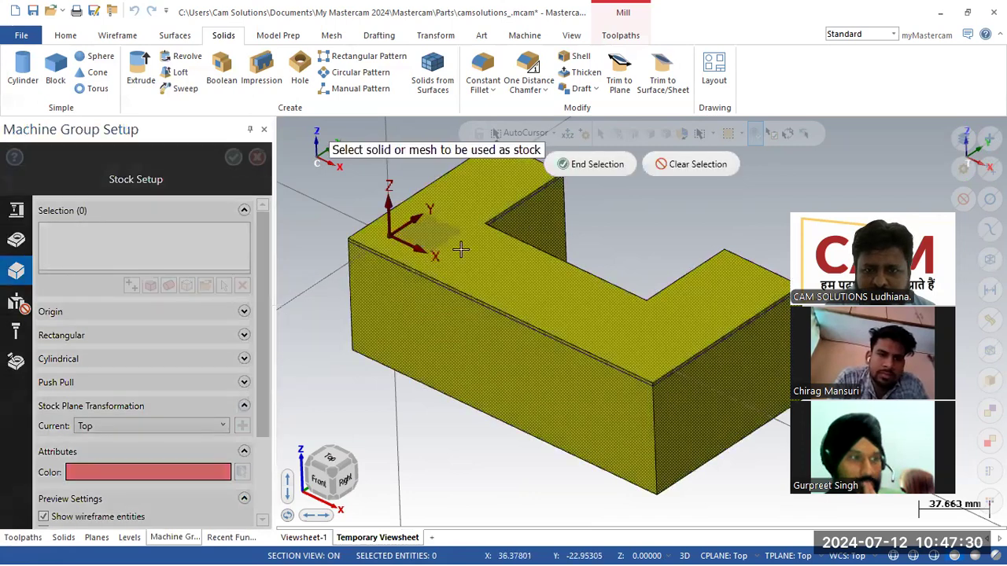
left_click(597, 164)
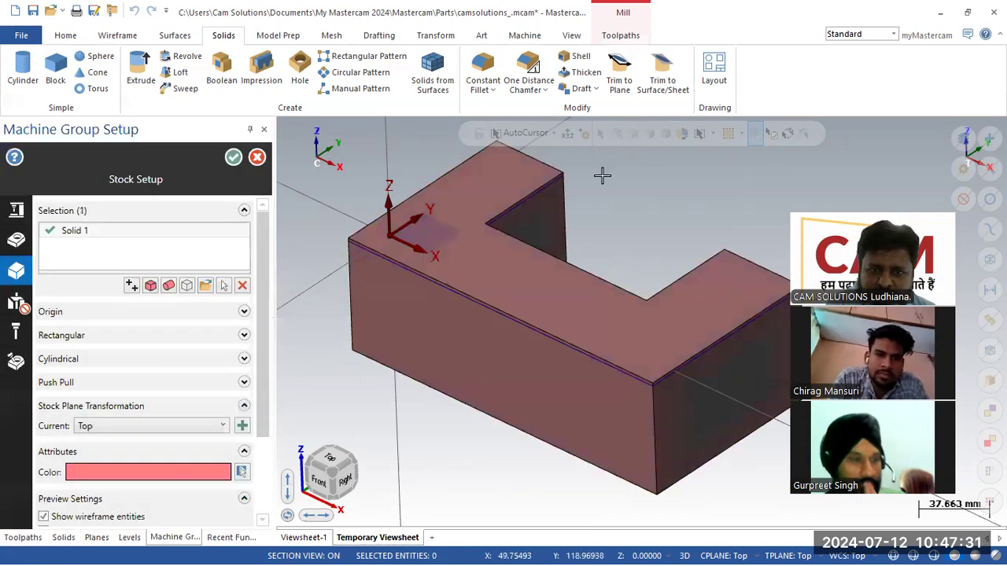
left_click(233, 156)
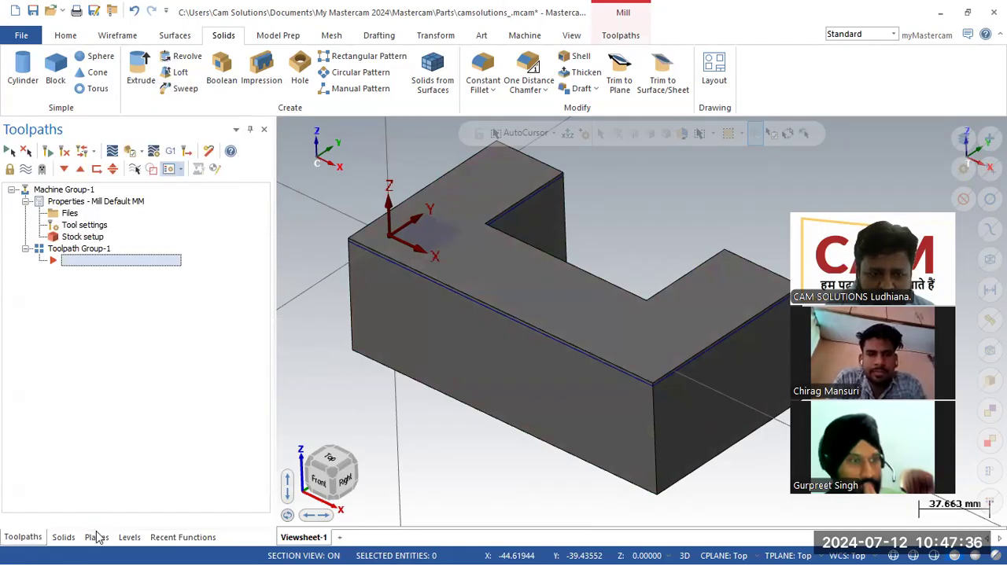
- In the Levels list, make level 6 active and toggle level 20 off and back on
left_click(129, 538)
left_click(12, 267)
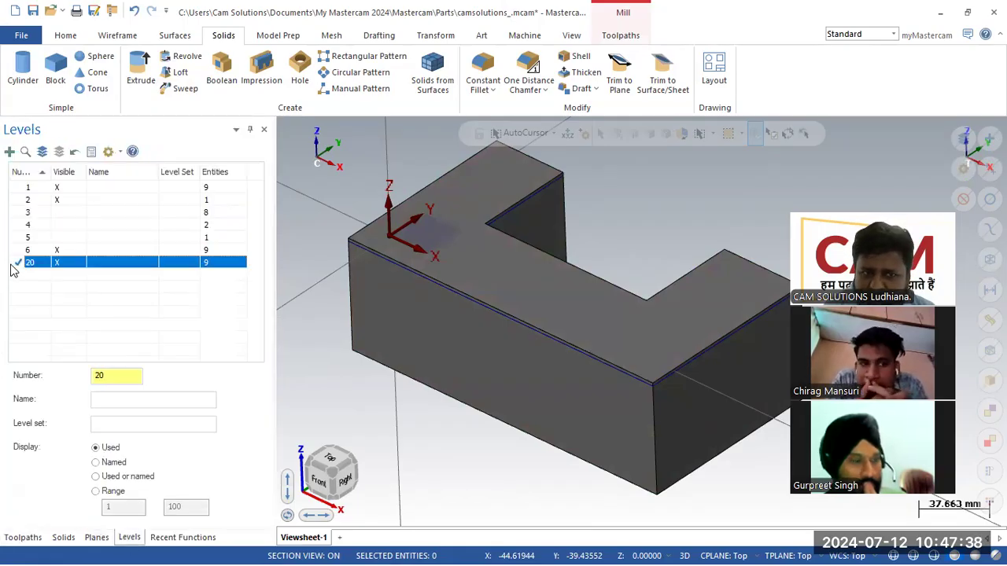
left_click(18, 250)
left_click(54, 261)
left_click(54, 261)
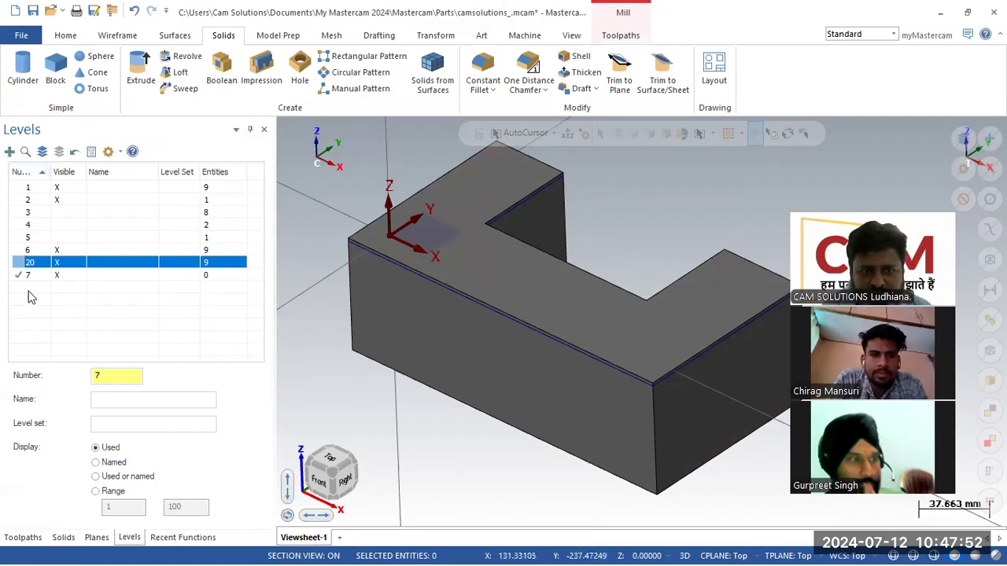
- Switch to a top wireframe view and draw a rectangle beside the bracket's right tab
right_click(337, 334)
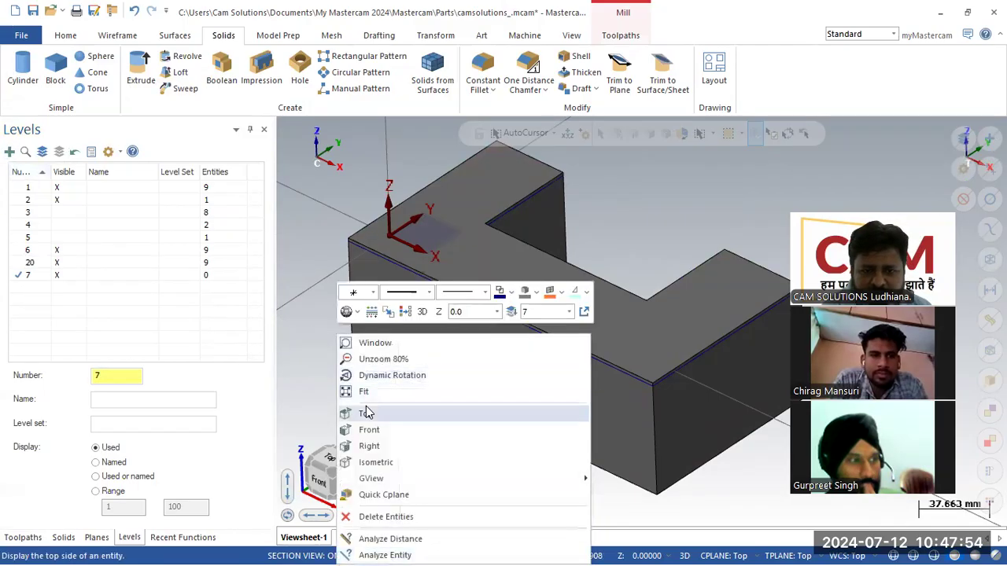
left_click(367, 413)
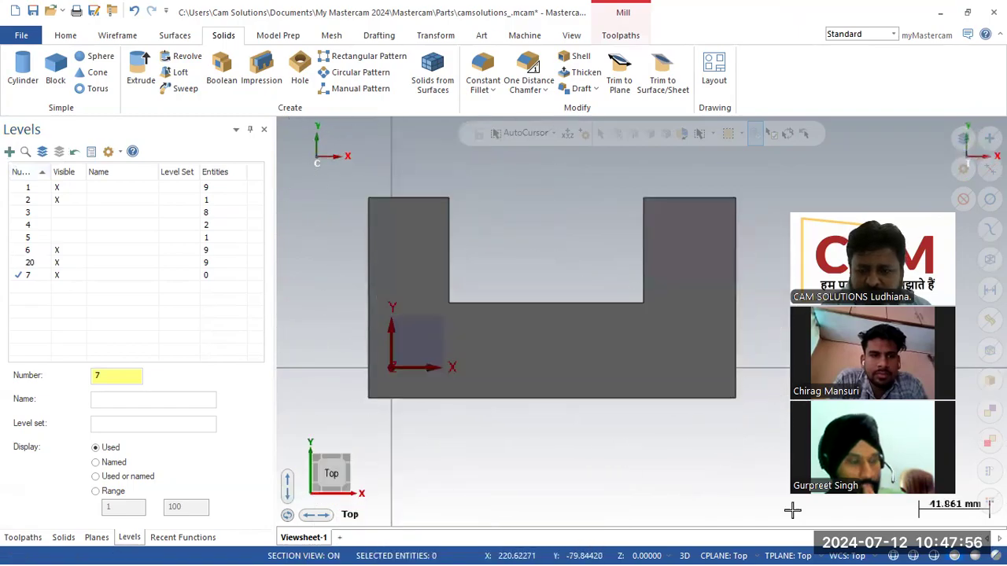
left_click(892, 556)
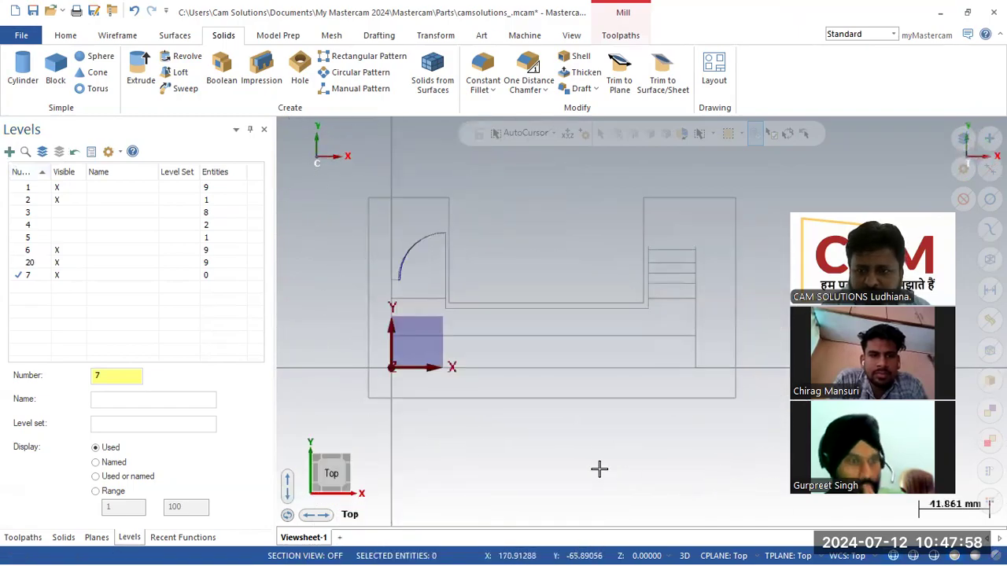
scroll(384, 382, "down", 5)
scroll(589, 322, "up", 4)
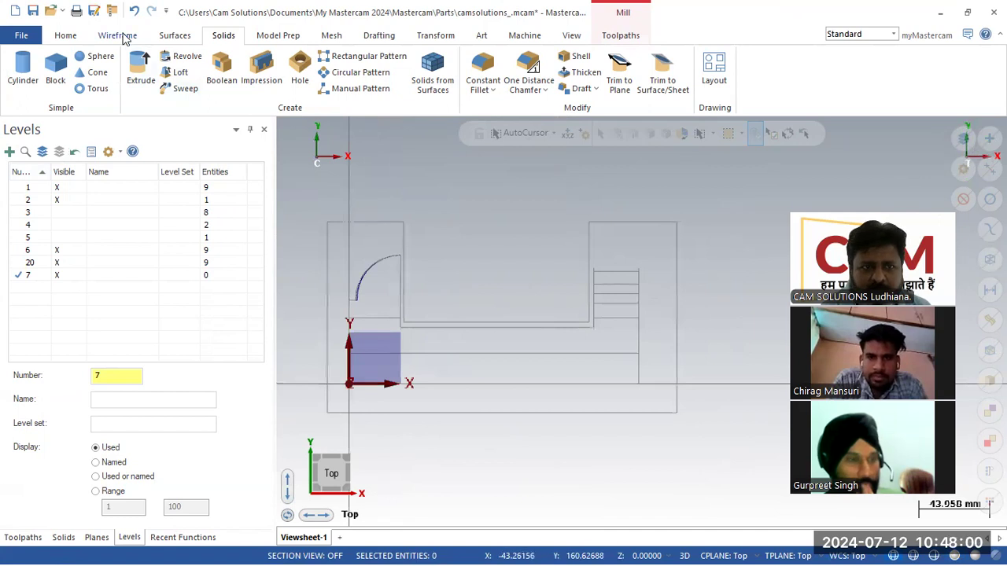
left_click(119, 36)
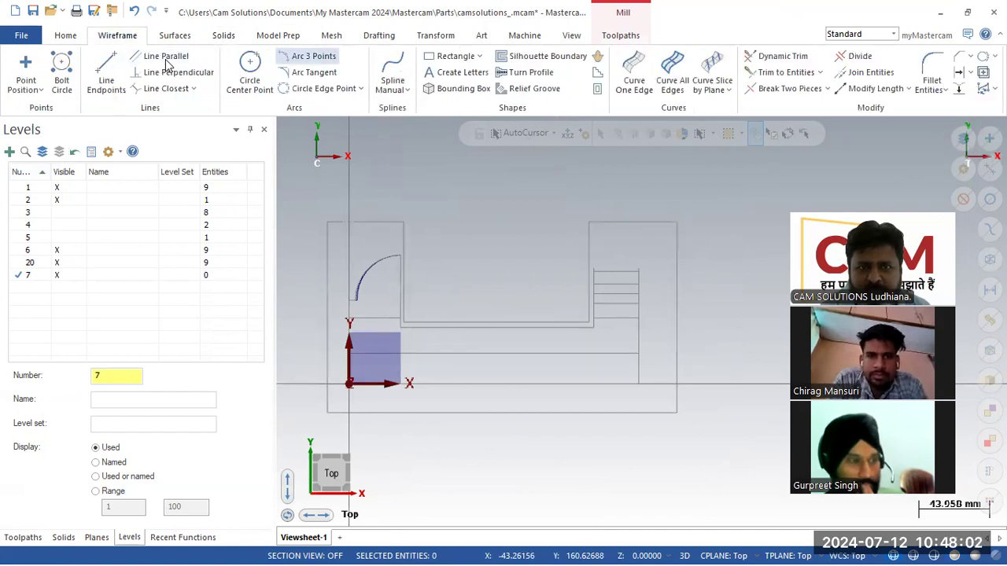
left_click(451, 56)
left_click(660, 244)
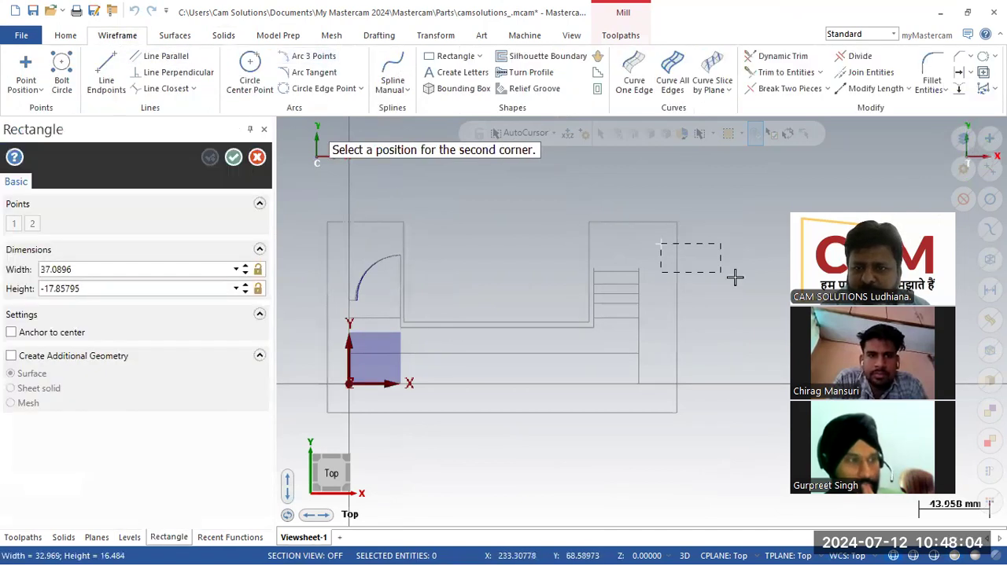
left_click(763, 279)
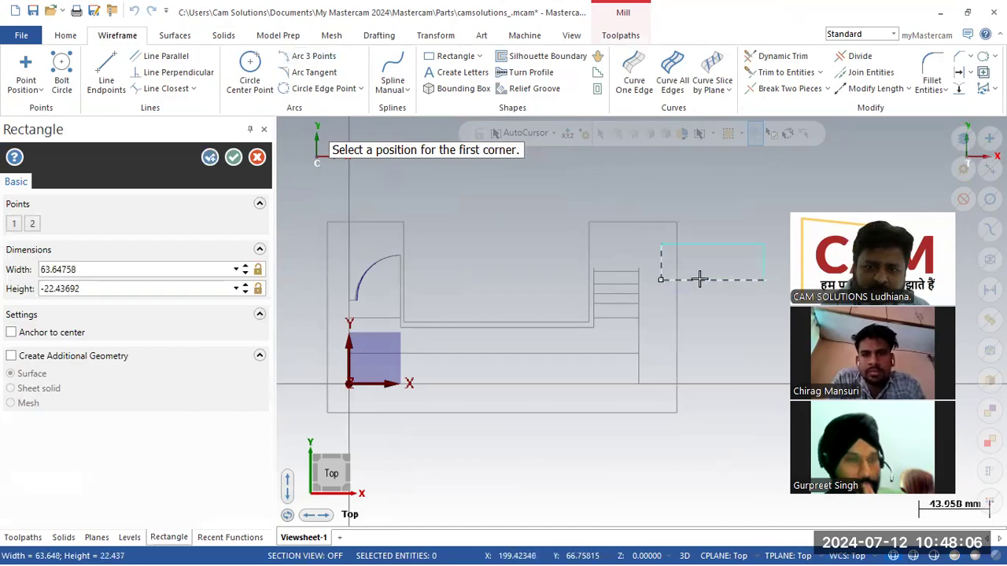
scroll(697, 271, "up", 3)
- Chamfer the rectangle's left corners by 5.0
left_click(933, 91)
left_click(955, 61)
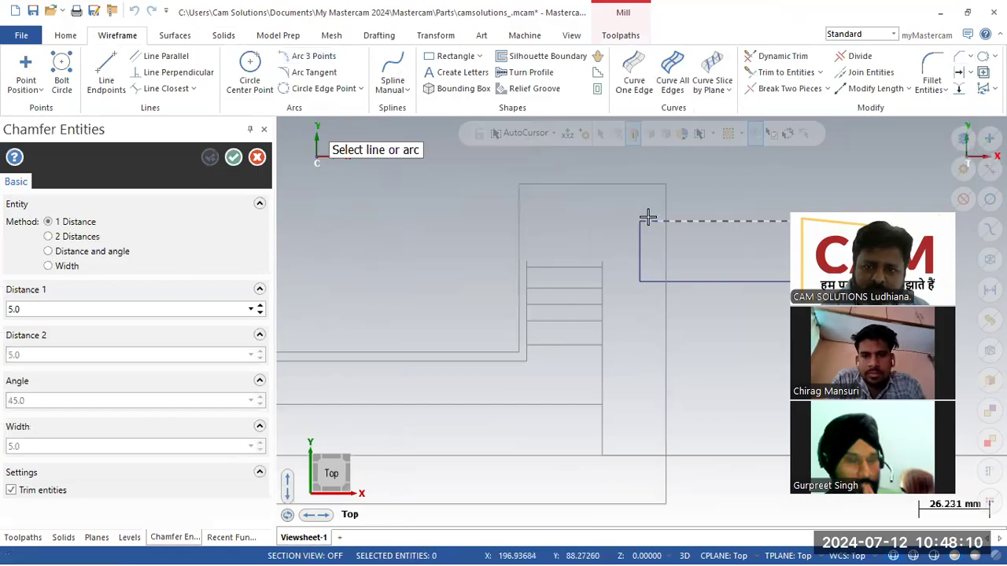
left_click(636, 245)
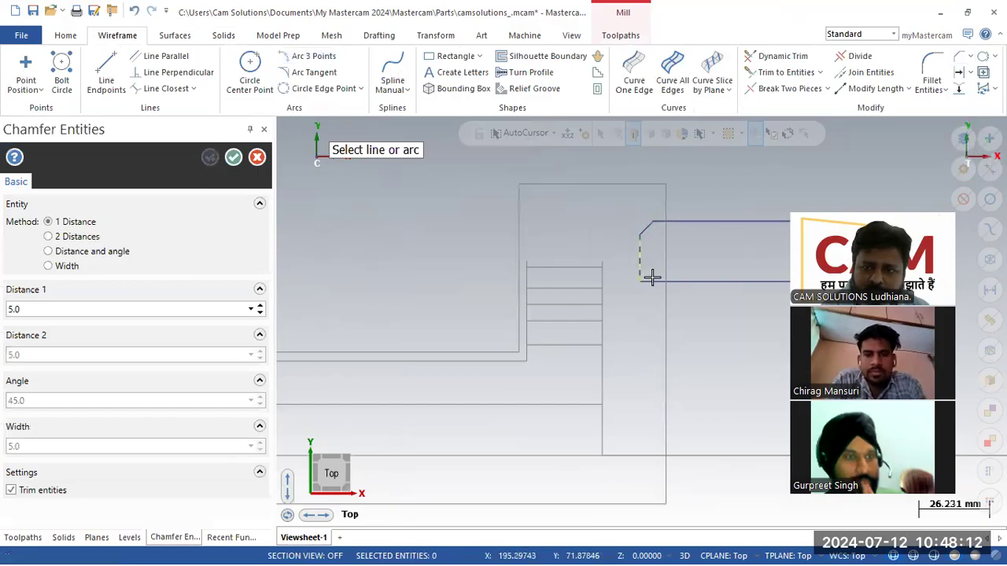
scroll(649, 207, "down", 4)
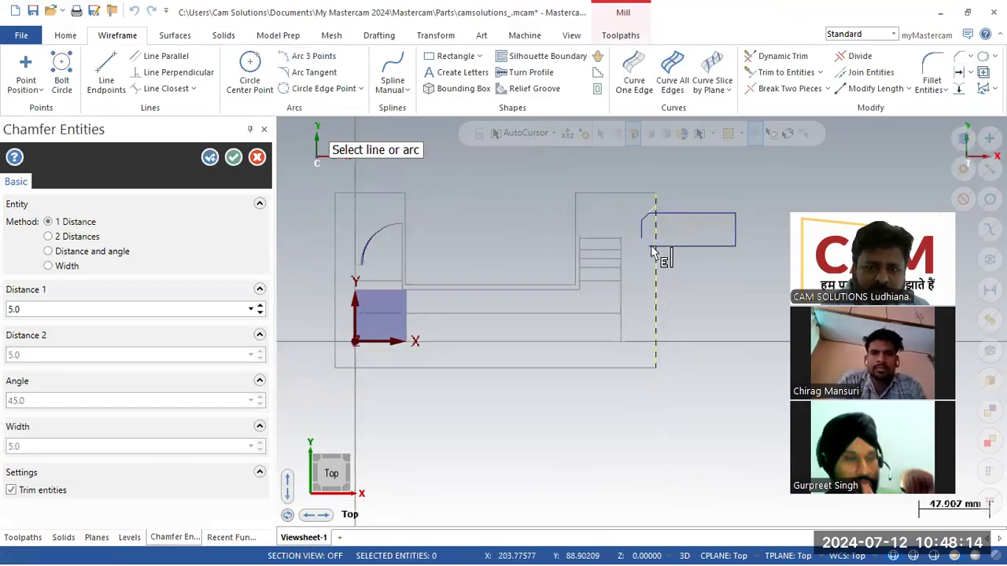
left_click(233, 161)
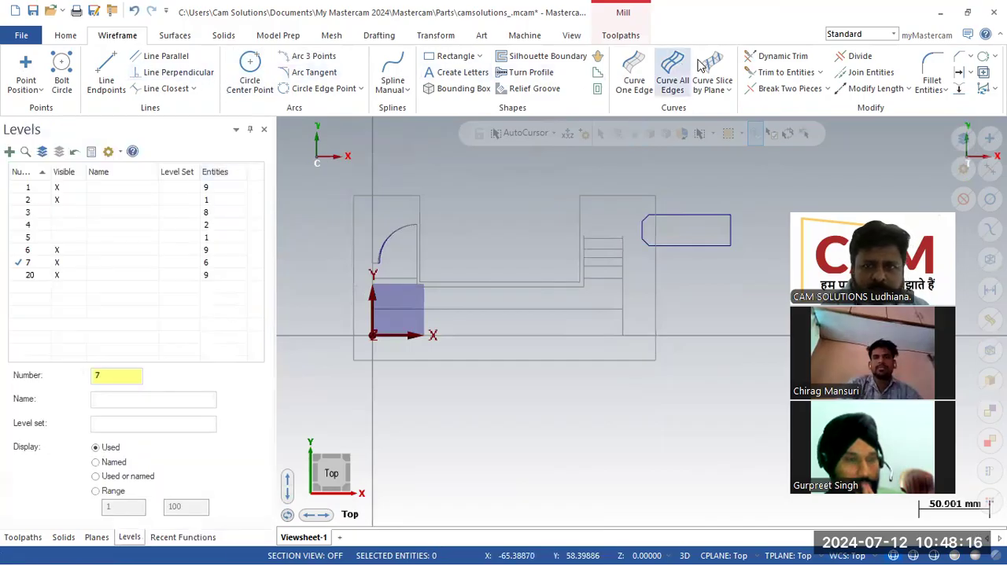
- Draw a second rectangle from the origin down below the part's left end
left_click(452, 56)
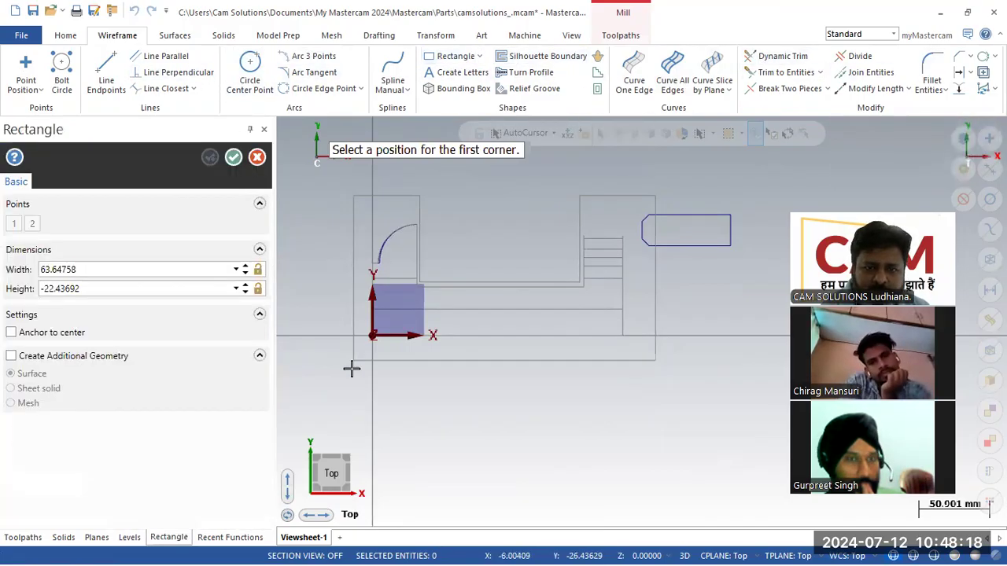
left_click(368, 327)
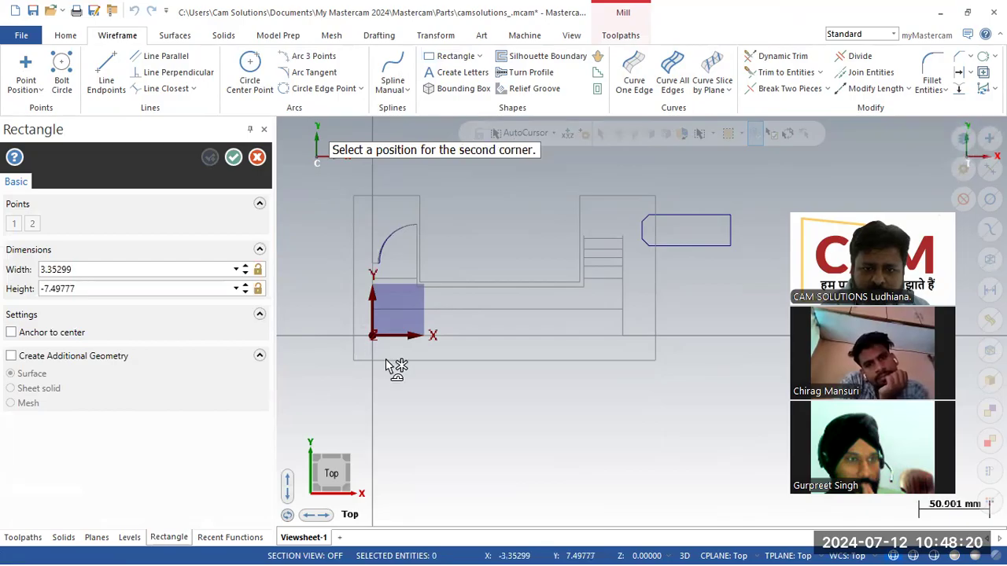
left_click(406, 407)
left_click(234, 157)
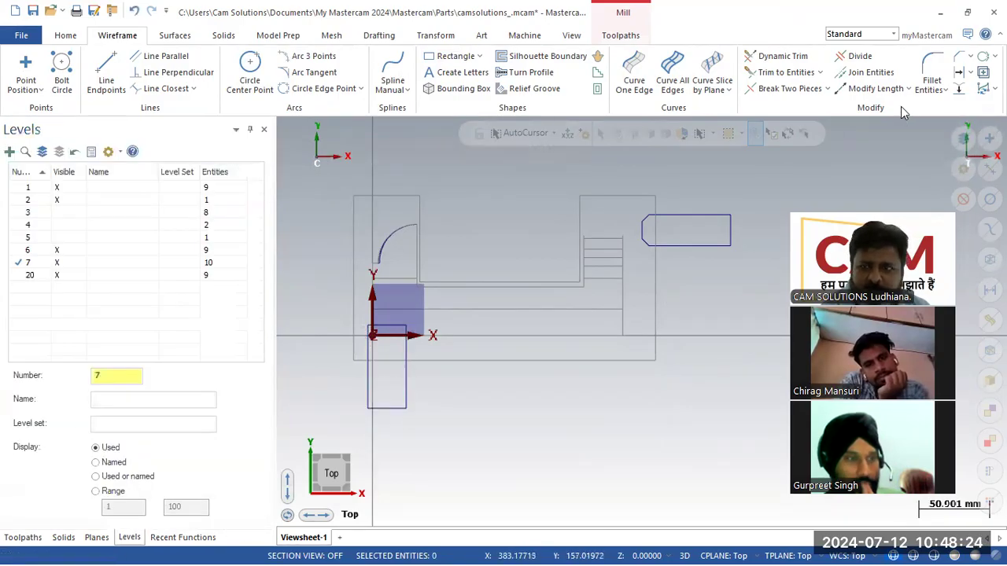
- Chamfer the new rectangle's corners and view the model isometrically
left_click(960, 58)
scroll(404, 343, "up", 1)
scroll(403, 338, "up", 1)
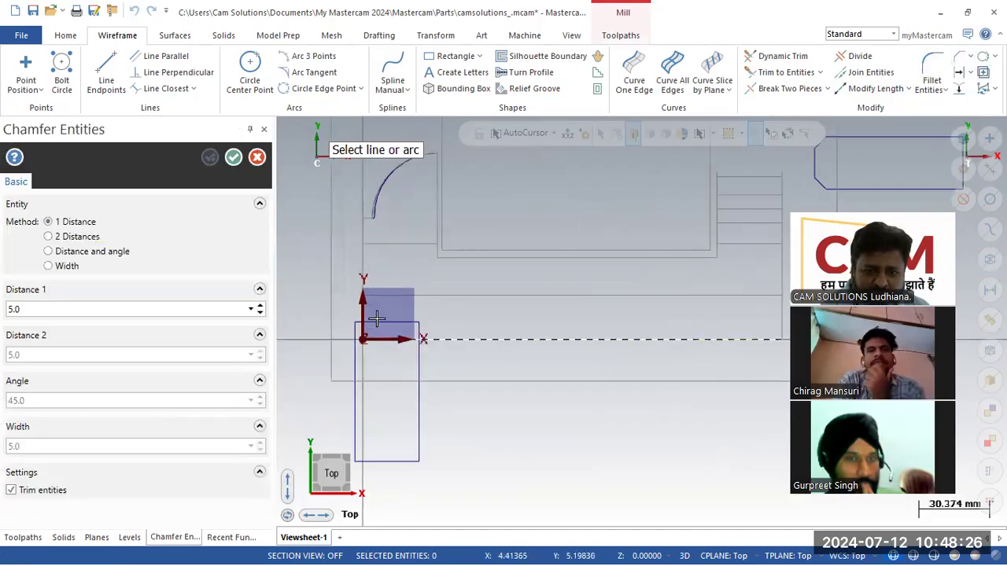
left_click(418, 348)
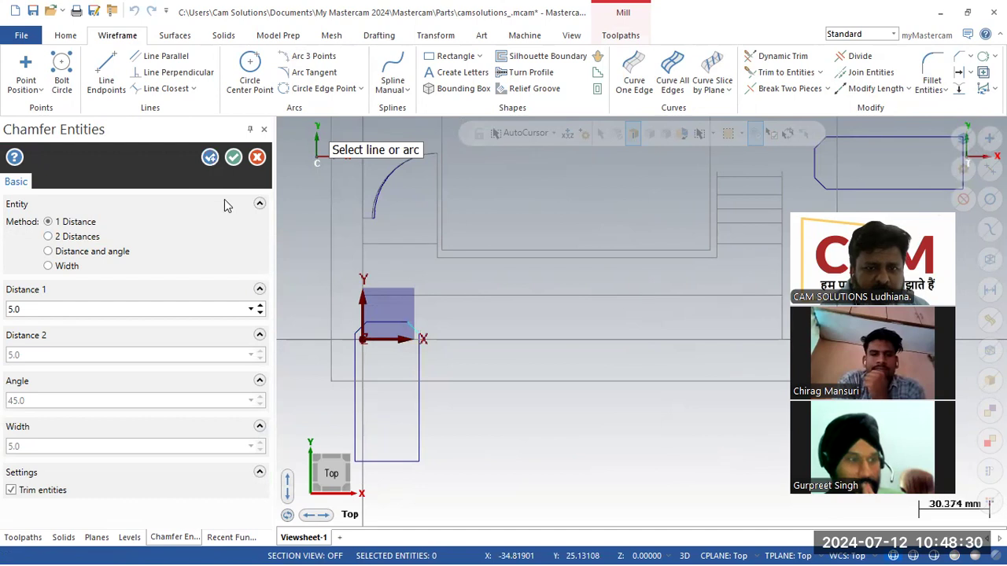
left_click(233, 157)
scroll(511, 330, "down", 2)
middle_click_drag(510, 330, 409, 328)
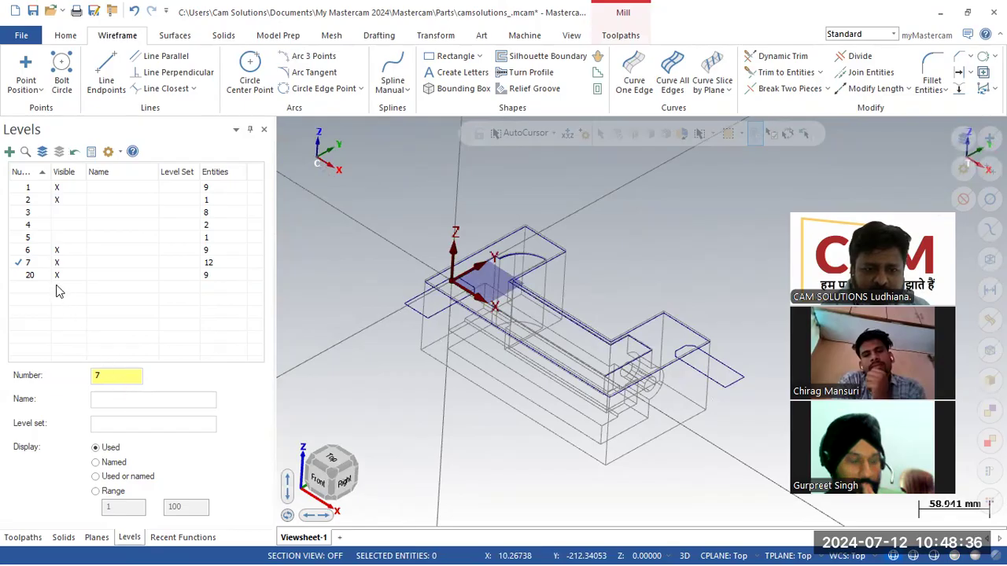
- Extrude the left and right chamfered tab outlines 10.0 into solid blocks
left_click(236, 37)
left_click(140, 69)
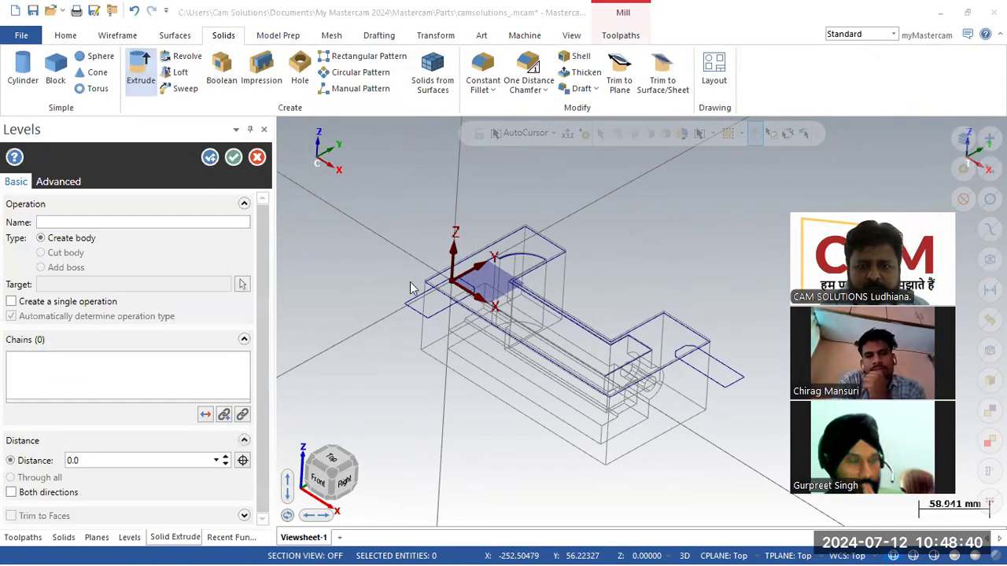
left_click(415, 296)
left_click(708, 379)
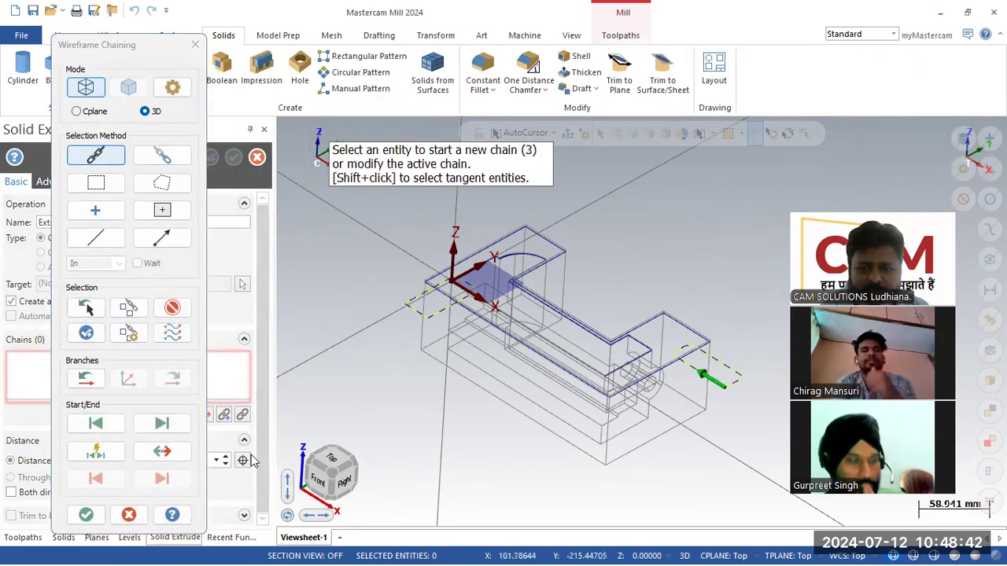
left_click(75, 515)
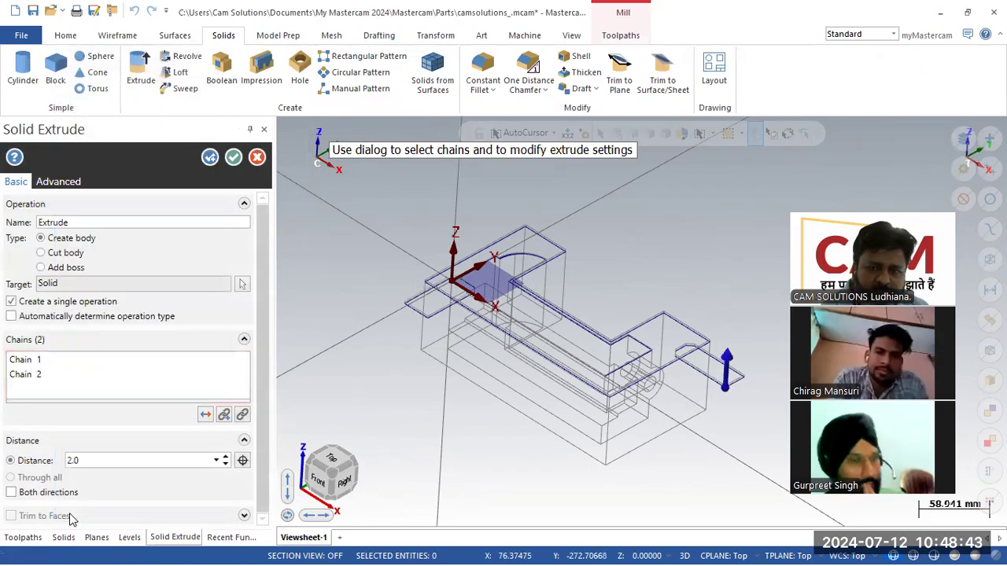
left_click(225, 457)
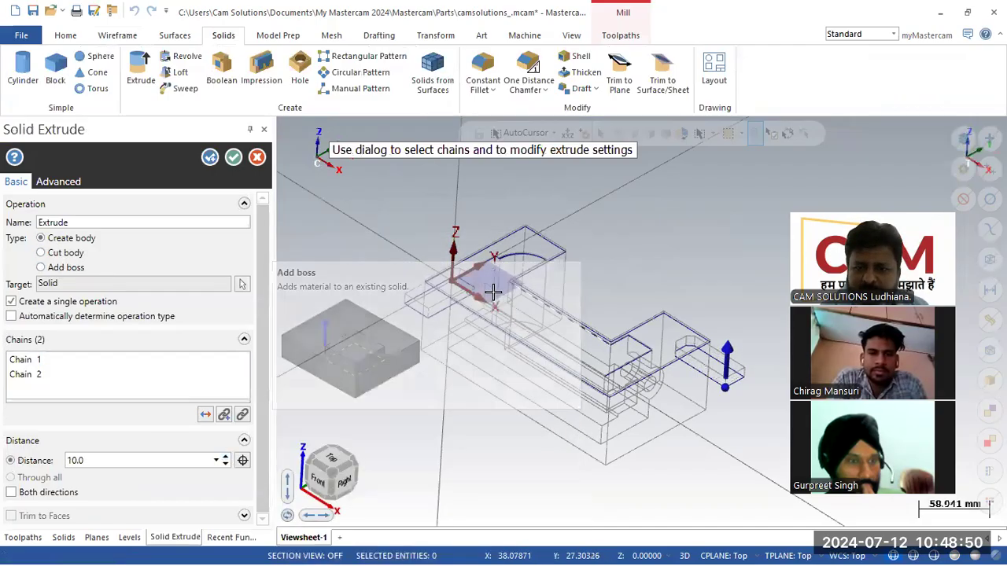
left_click(233, 157)
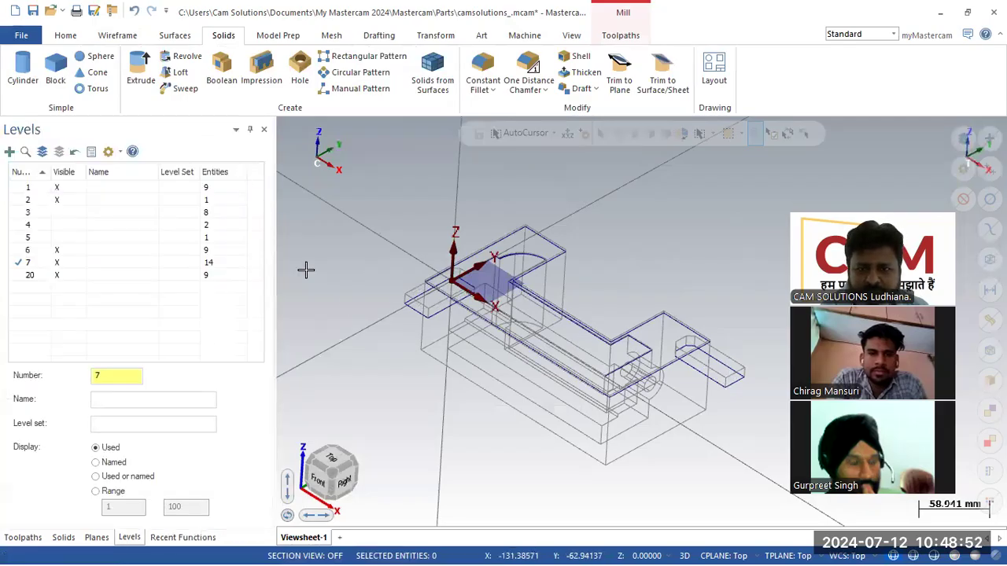
- Open Machine Group-1's Stock setup from the Toolpaths manager
mouse_move(738, 445)
middle_mouse_down()
mouse_move(746, 419)
mouse_move(748, 443)
middle_mouse_up()
middle_click_drag(498, 411, 503, 414)
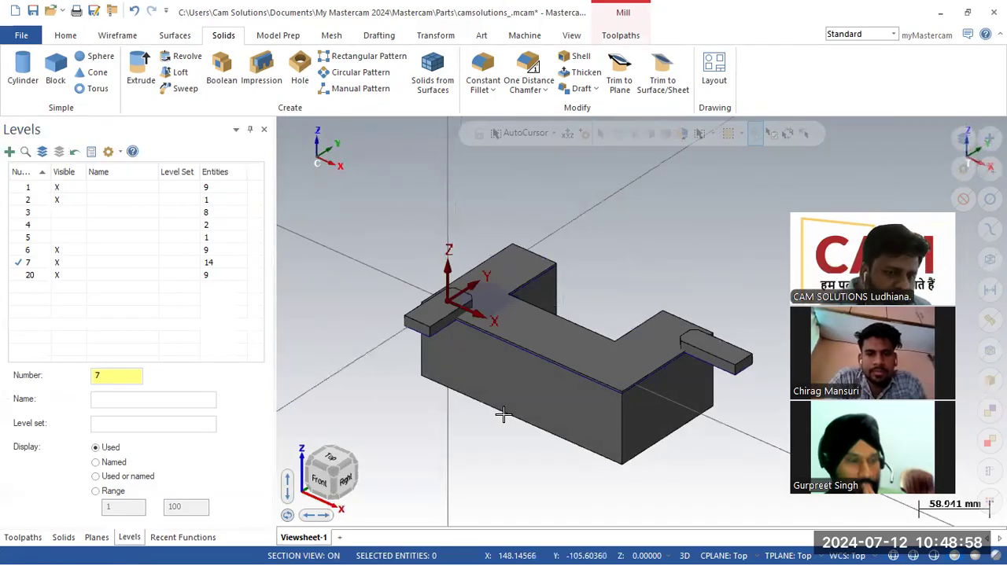
left_click(23, 537)
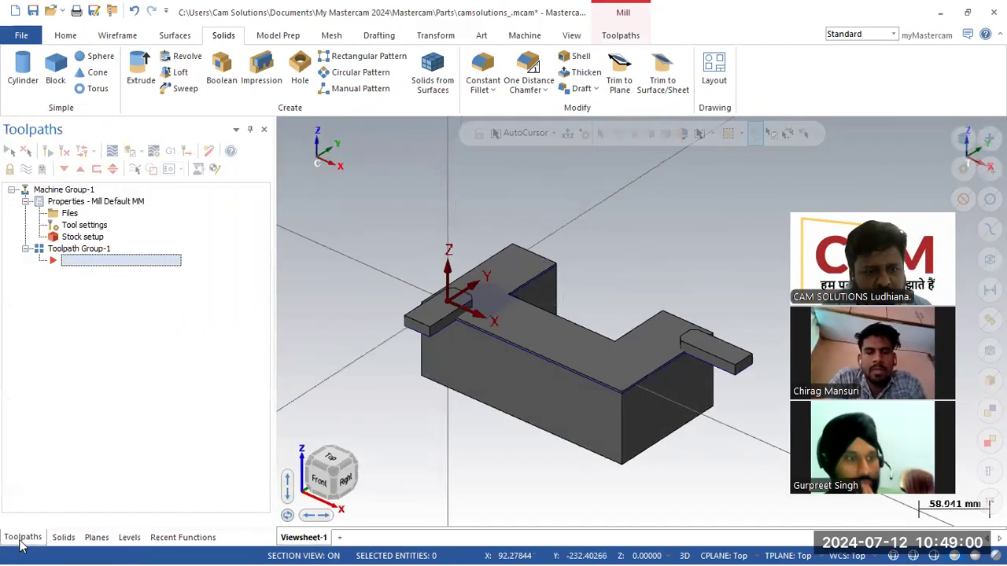
left_click(82, 238)
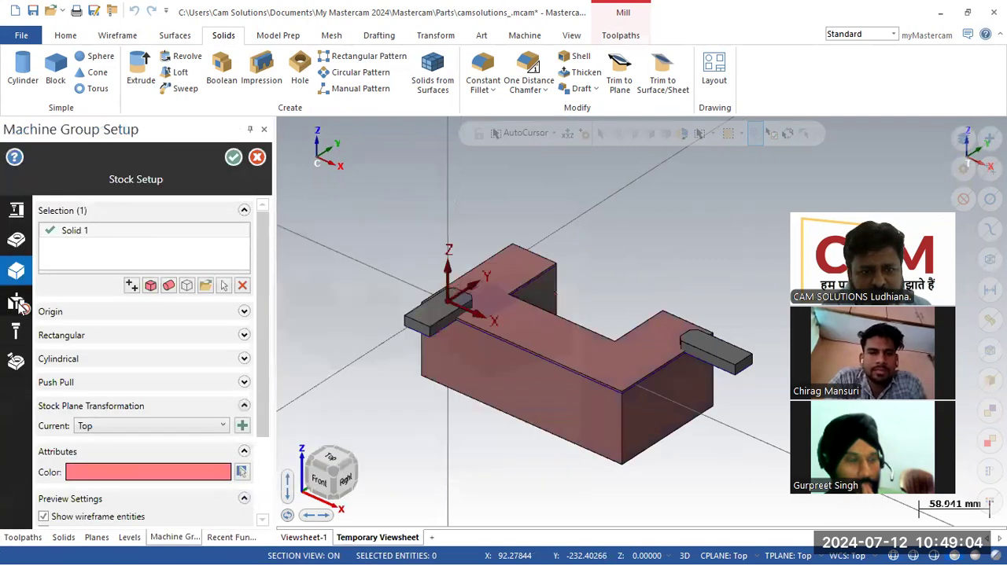
- Enable Workholding fixtures, select both tab solids as Solid 1 and Solid 2, and confirm
left_click(21, 306)
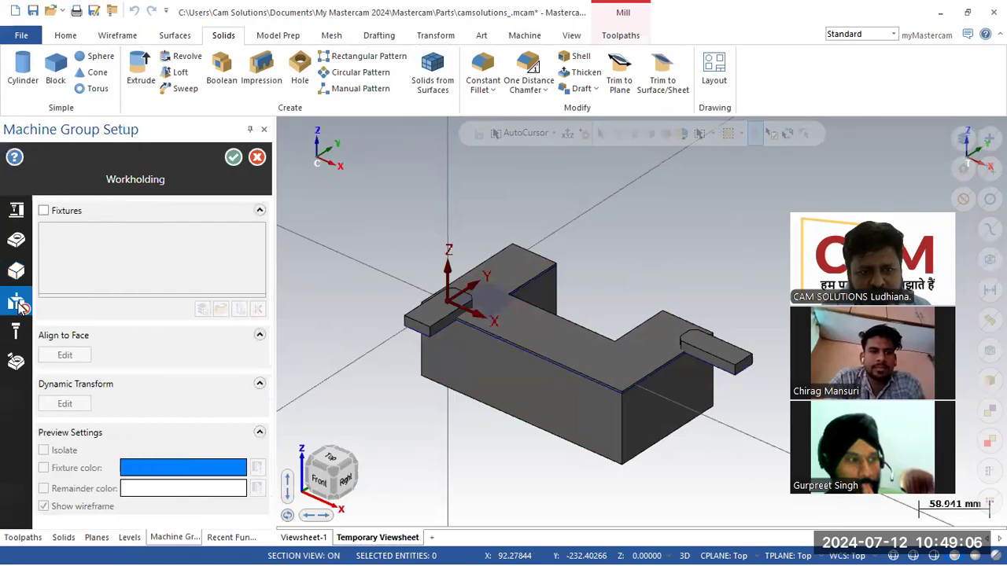
left_click(44, 211)
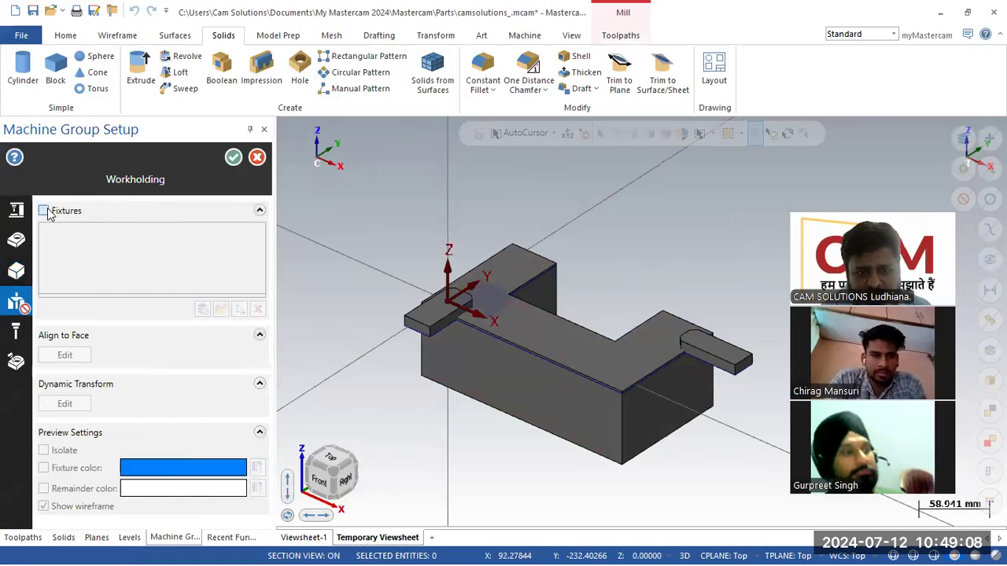
left_click(240, 309)
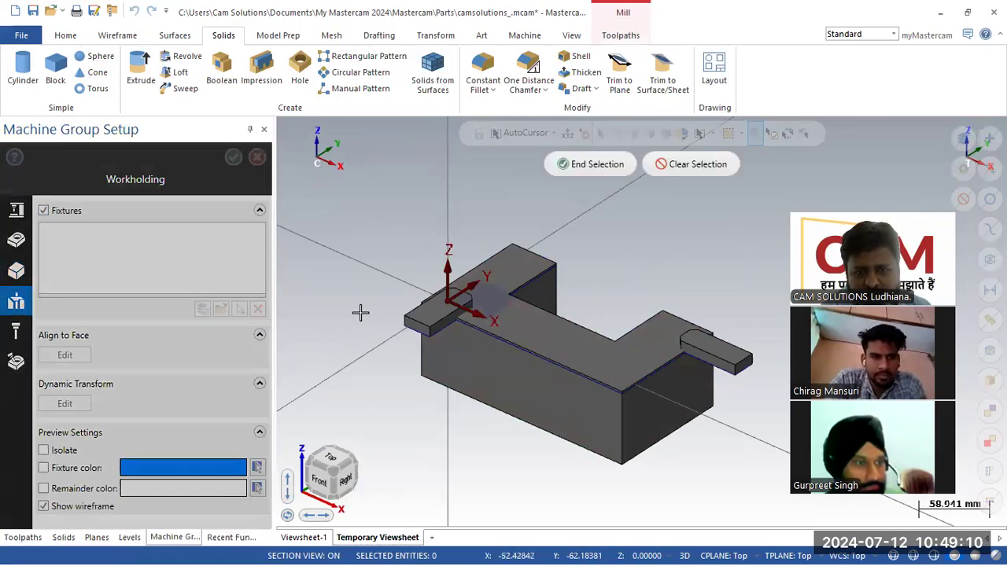
left_click(416, 320)
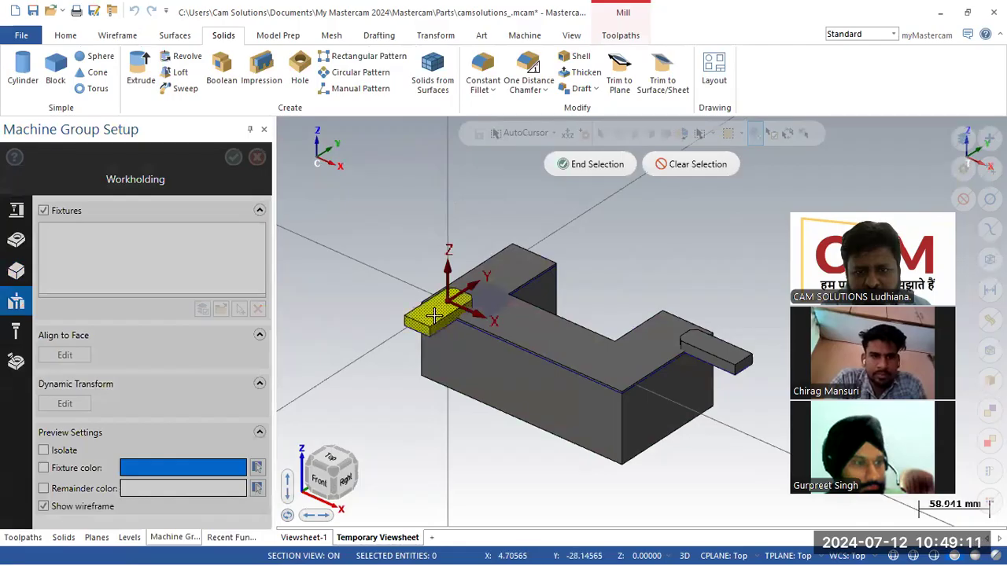
left_click(722, 350)
left_click(594, 167)
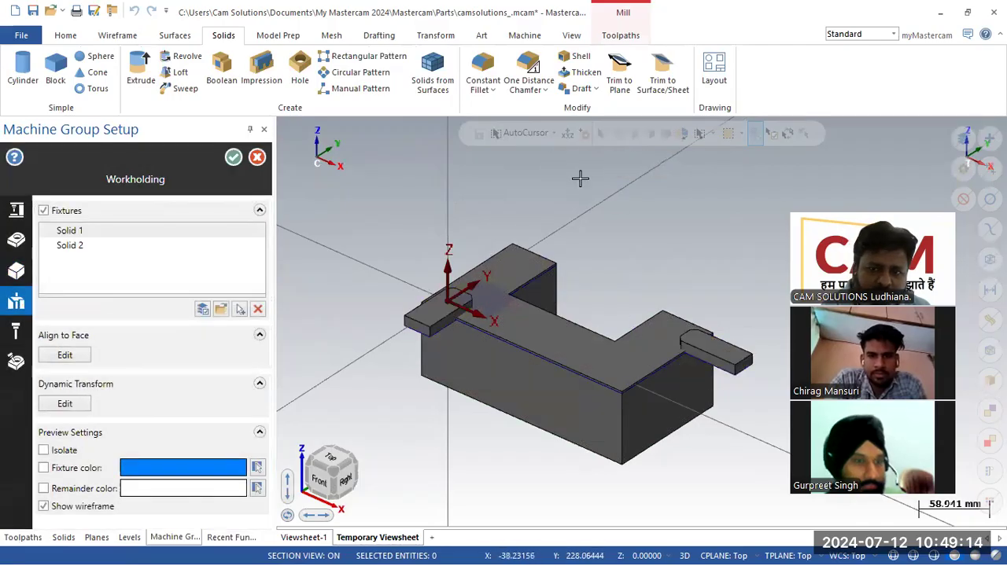
left_click(233, 158)
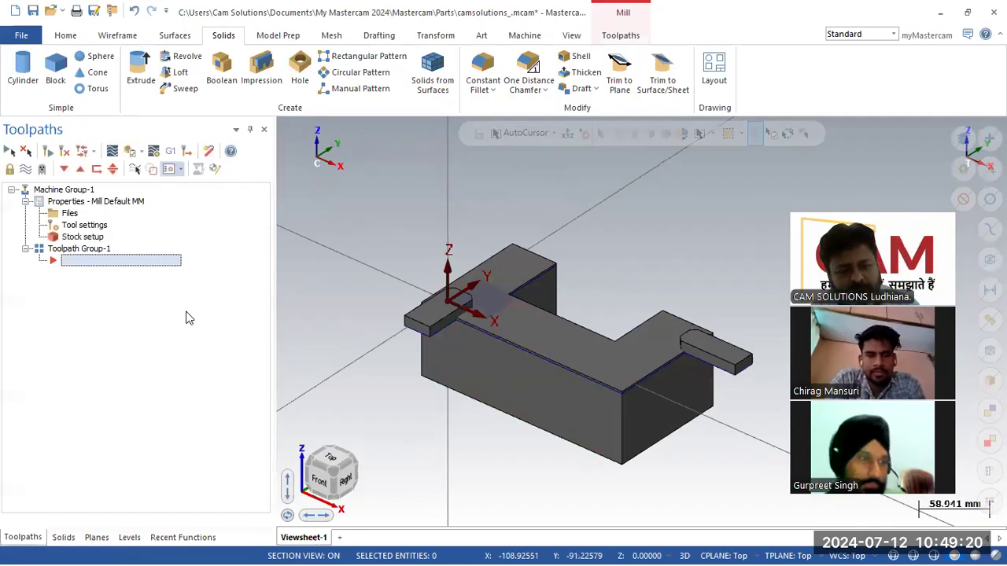
- Hide levels 20 and 6, make level 5 the working level, and show level 7
left_click(97, 537)
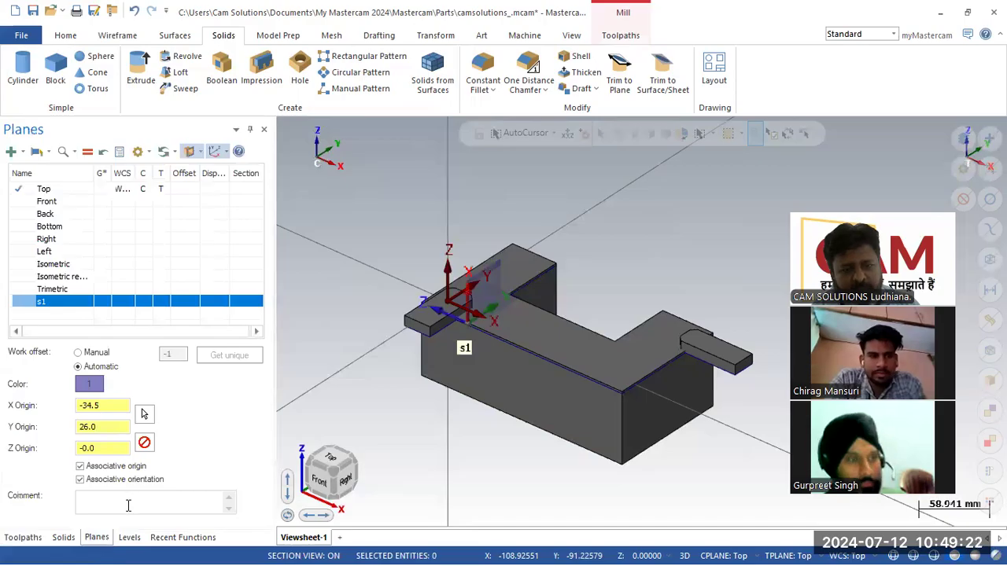
left_click(129, 537)
left_click(59, 266)
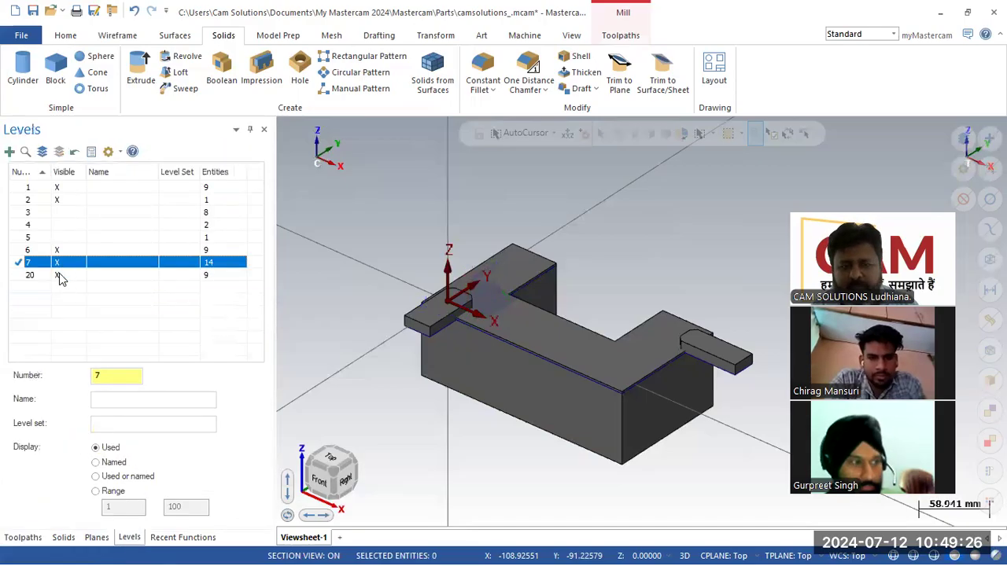
left_click(62, 277)
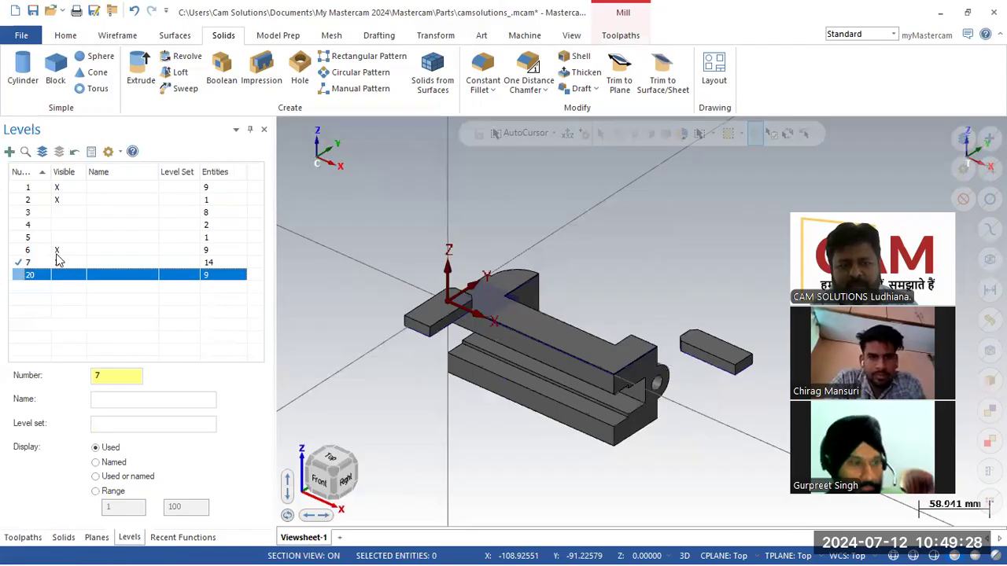
left_click(58, 251)
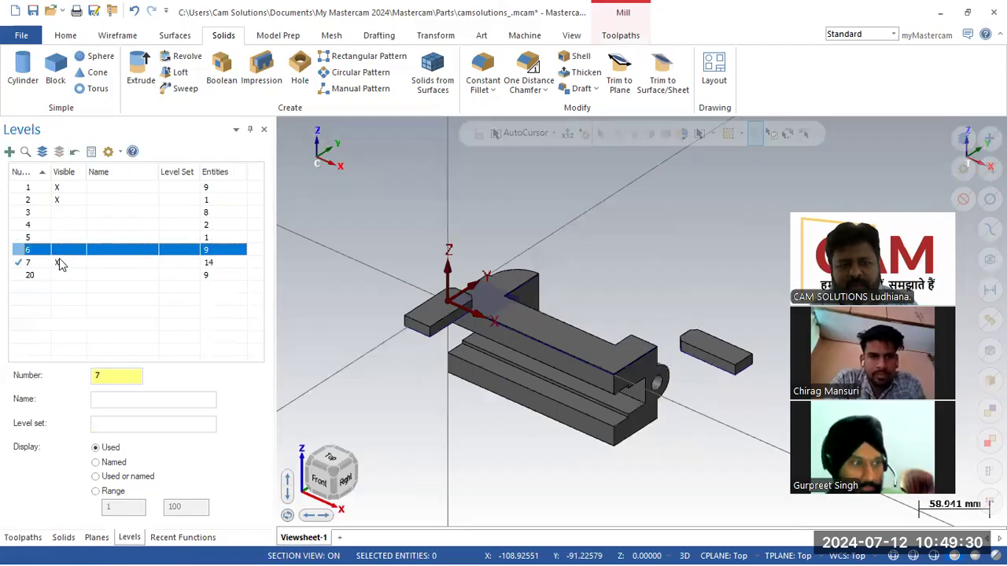
left_click(60, 265)
left_click(19, 239)
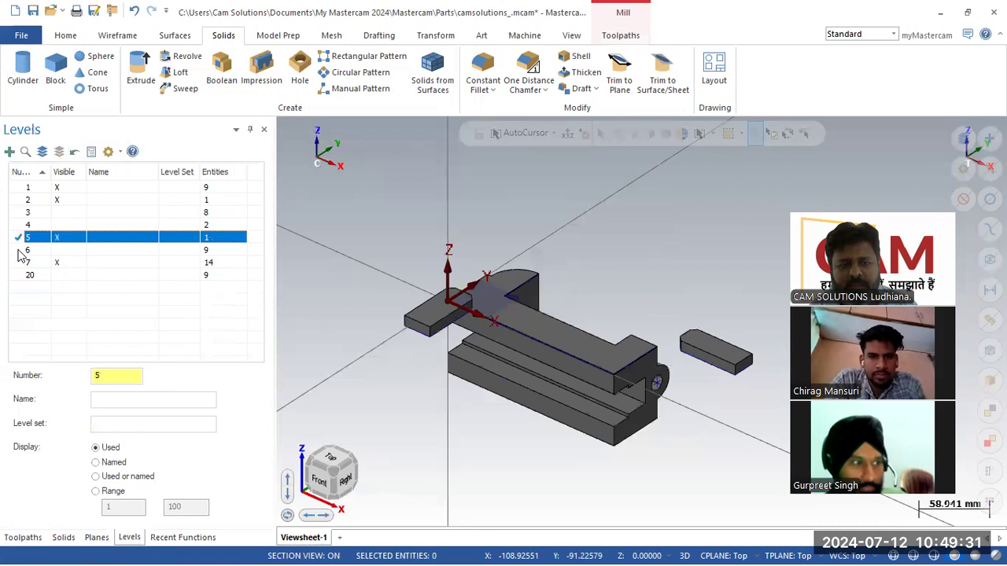
left_click(56, 265)
left_click(56, 265)
left_click(57, 265)
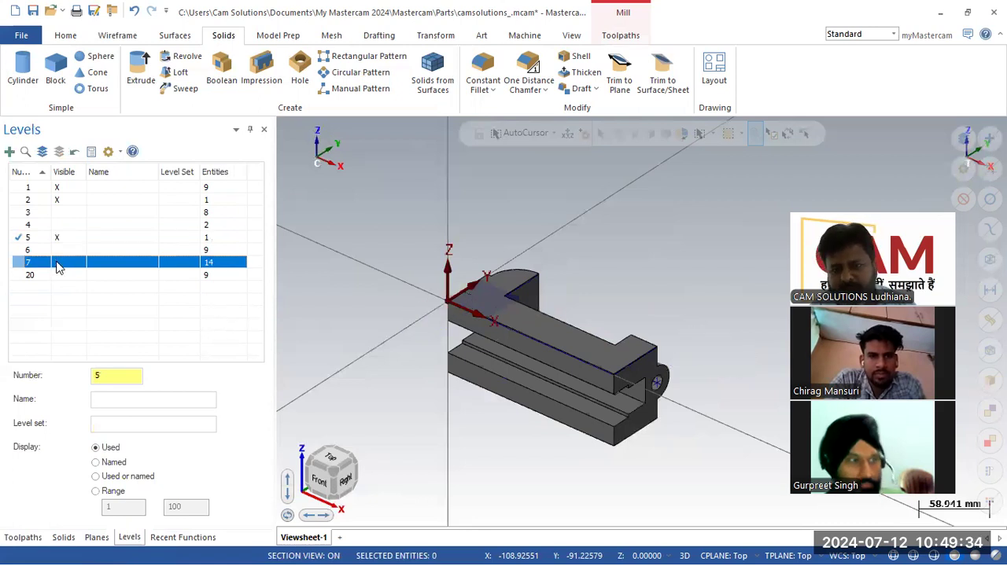
left_click(56, 265)
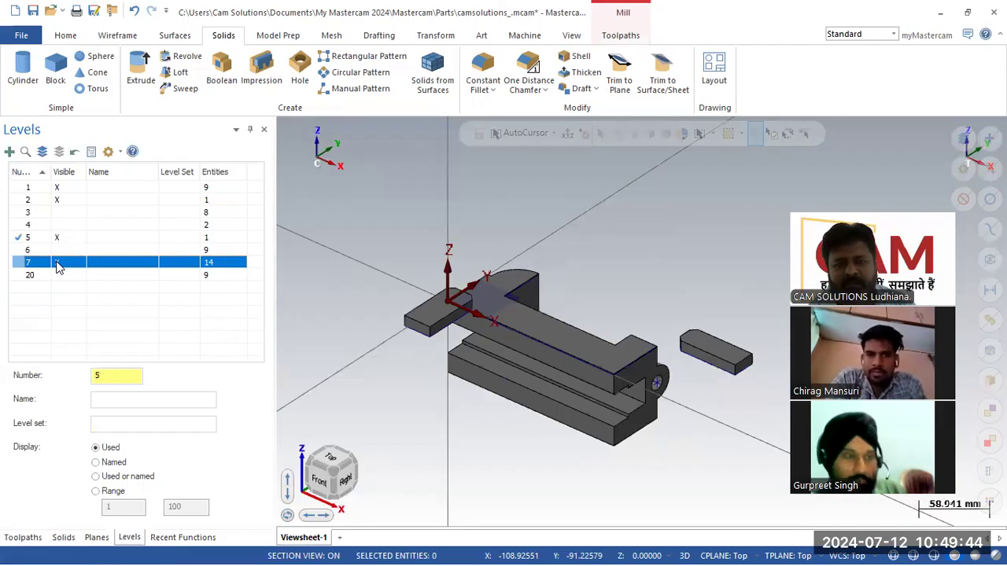
middle_click_drag(338, 276, 338, 273)
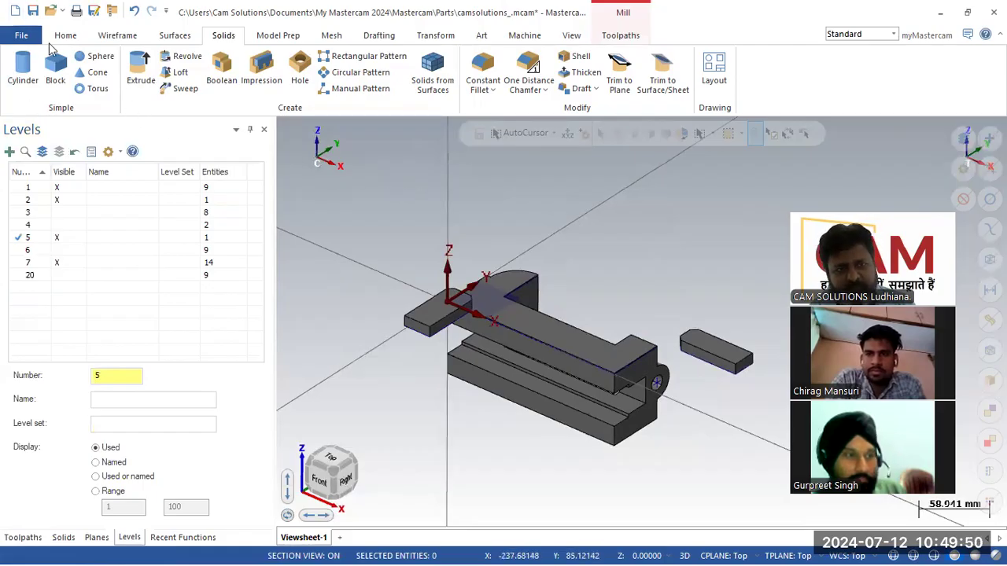
left_click(22, 35)
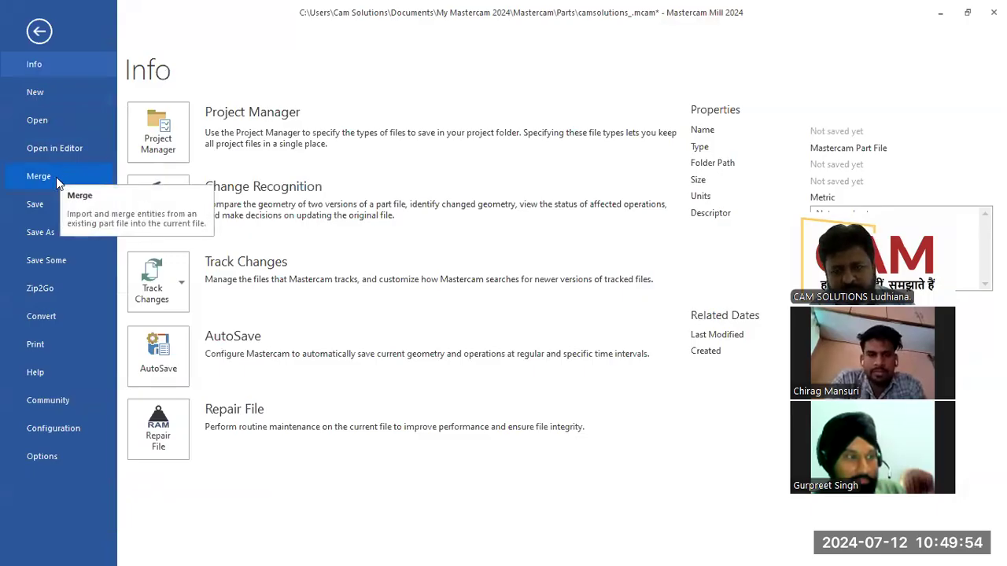
left_click(56, 177)
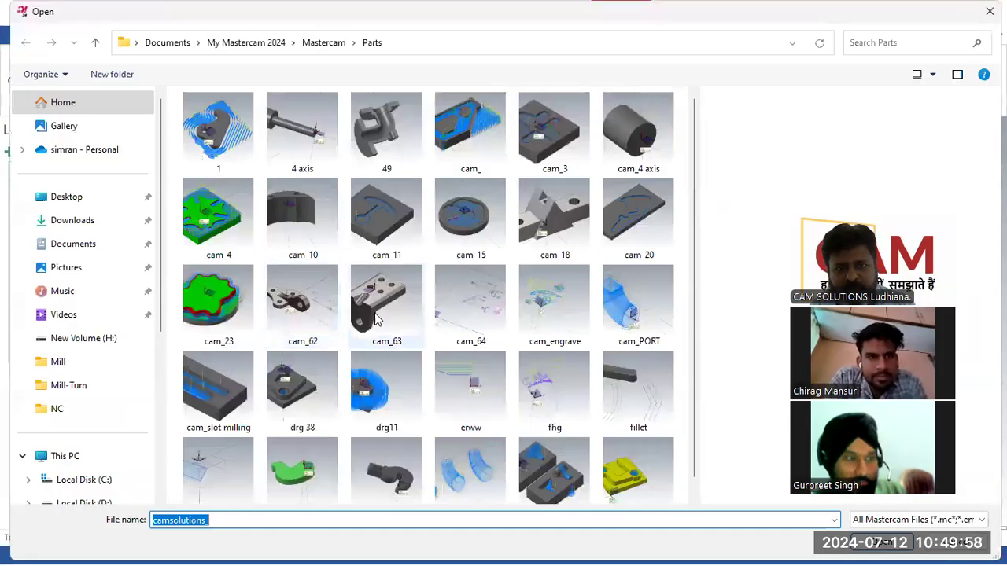
left_click(302, 303)
left_click(856, 539)
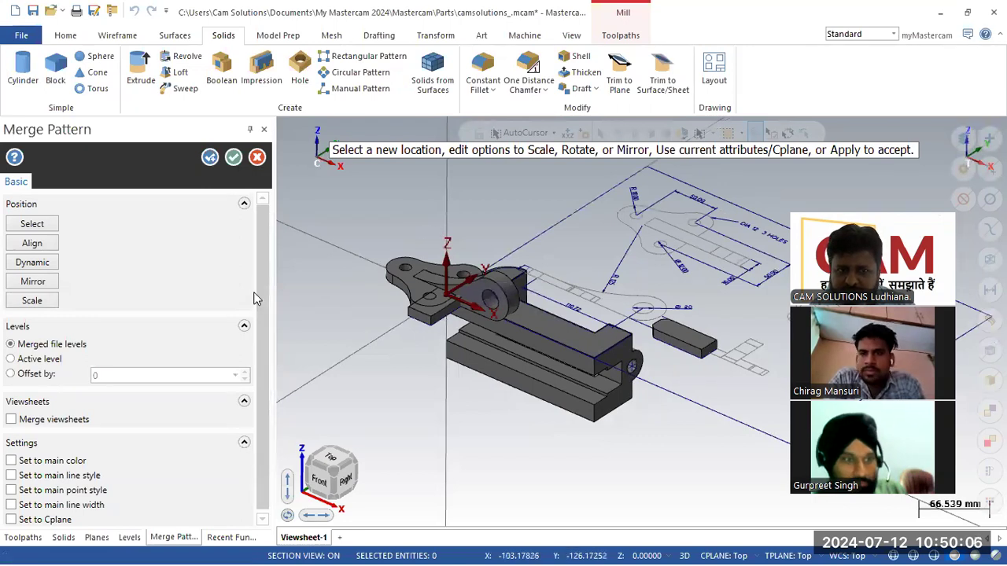
left_click_drag(262, 295, 270, 367)
left_click_drag(267, 292, 263, 277)
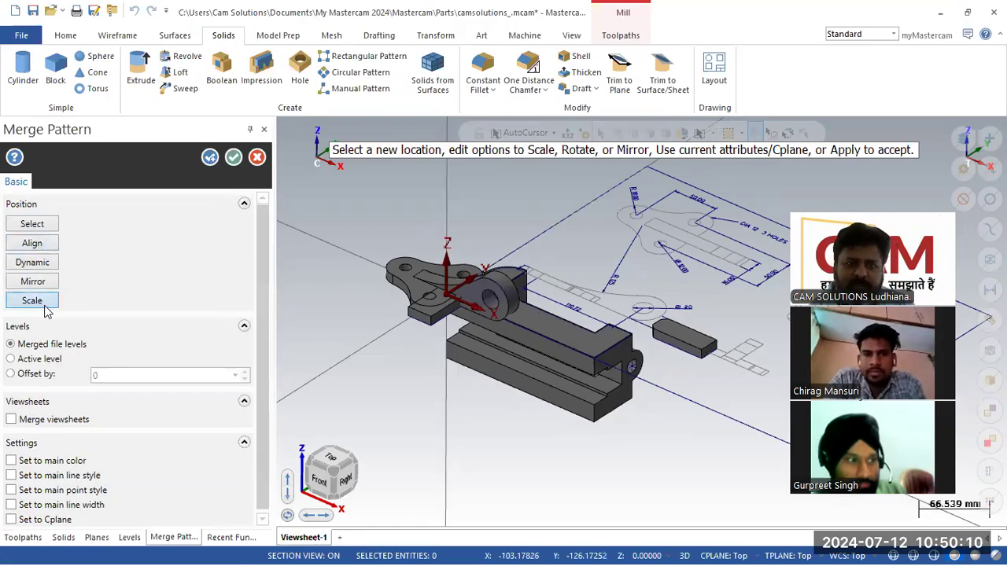
left_click(257, 158)
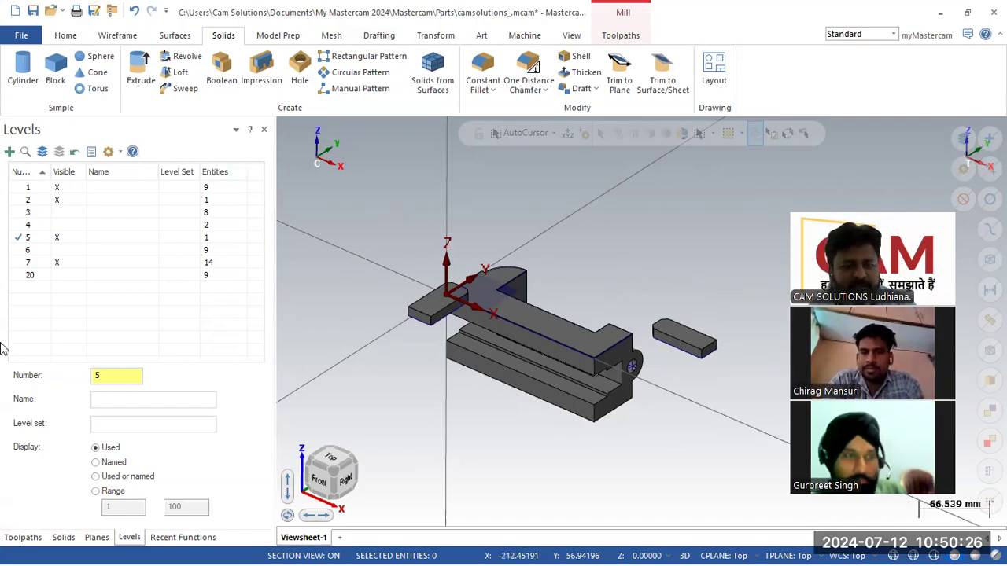
- Open Machine Group-1's Stock setup and switch to its Workholding page
left_click(65, 538)
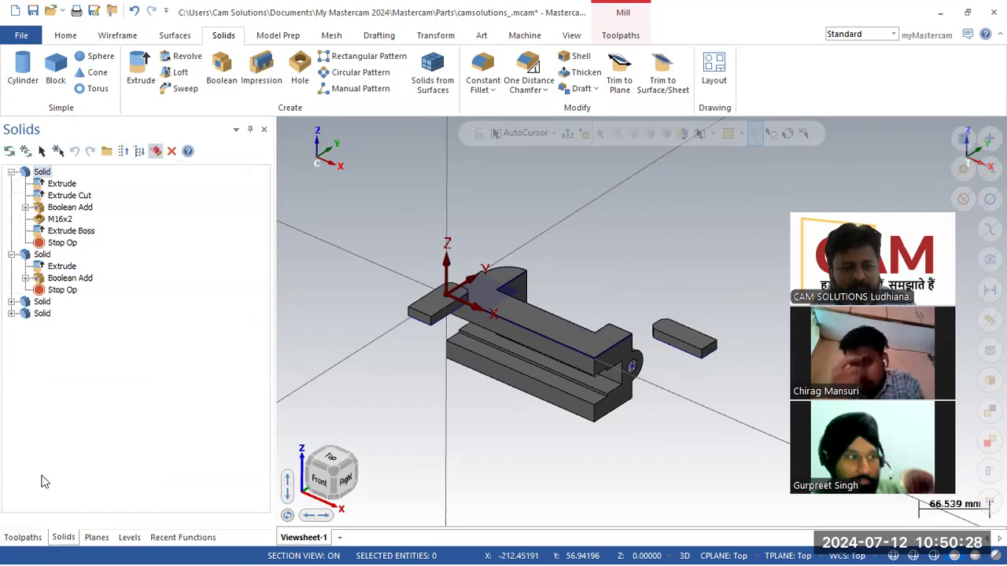
left_click(29, 539)
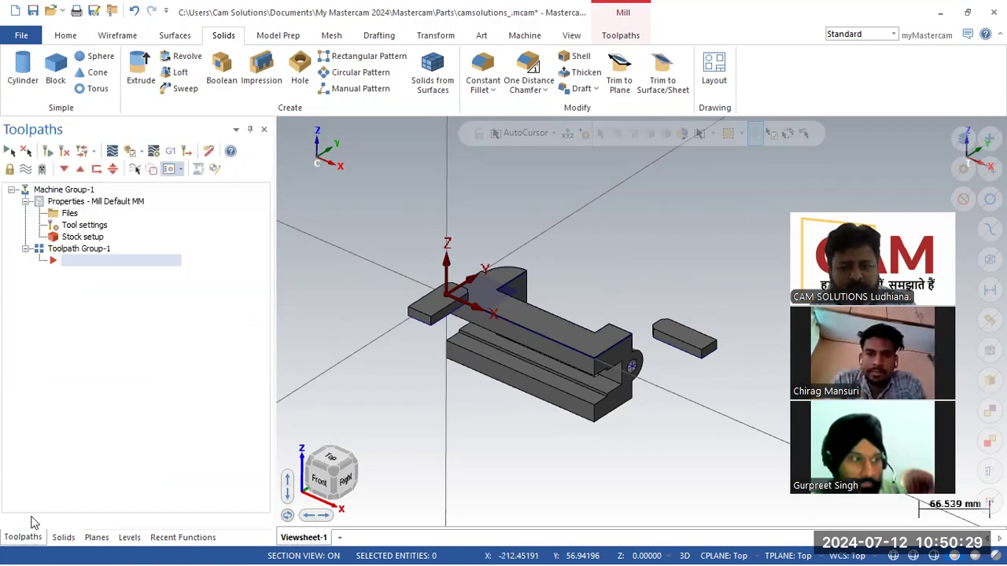
left_click(69, 239)
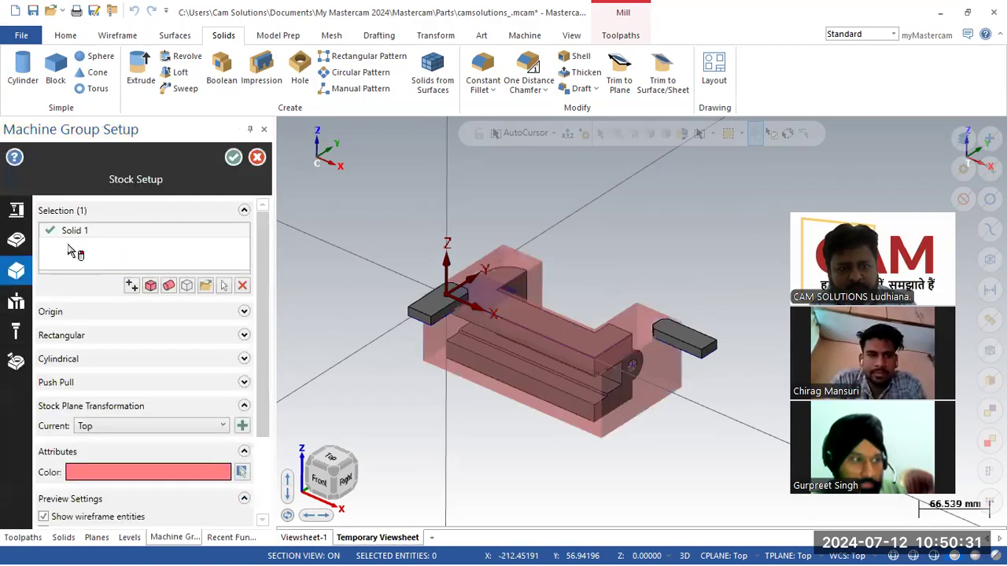
left_click(16, 304)
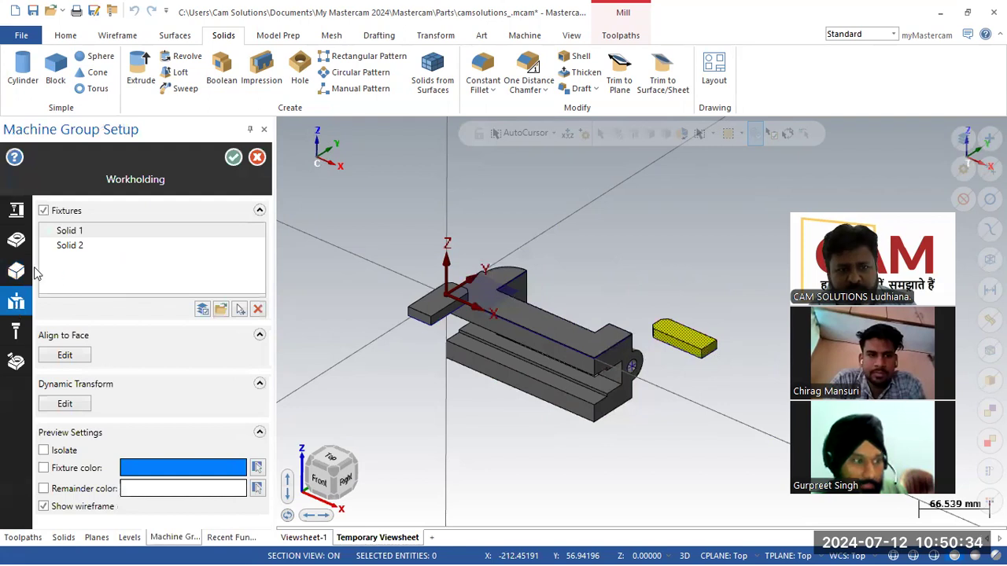
mouse_move(14, 297)
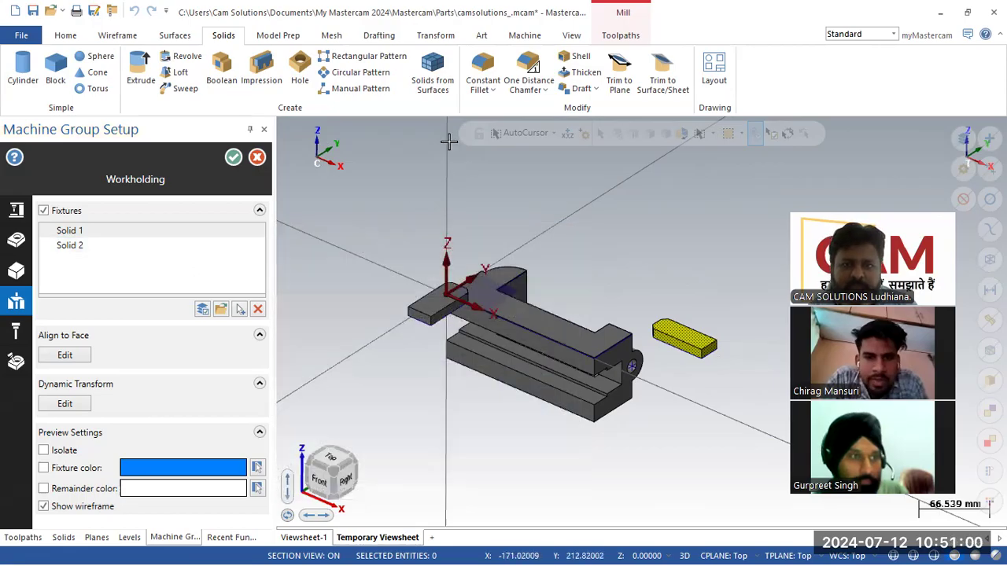
- Close the Machine Group Setup, confirming to leave without saving
left_click(613, 36)
left_click(408, 88)
left_click(369, 130)
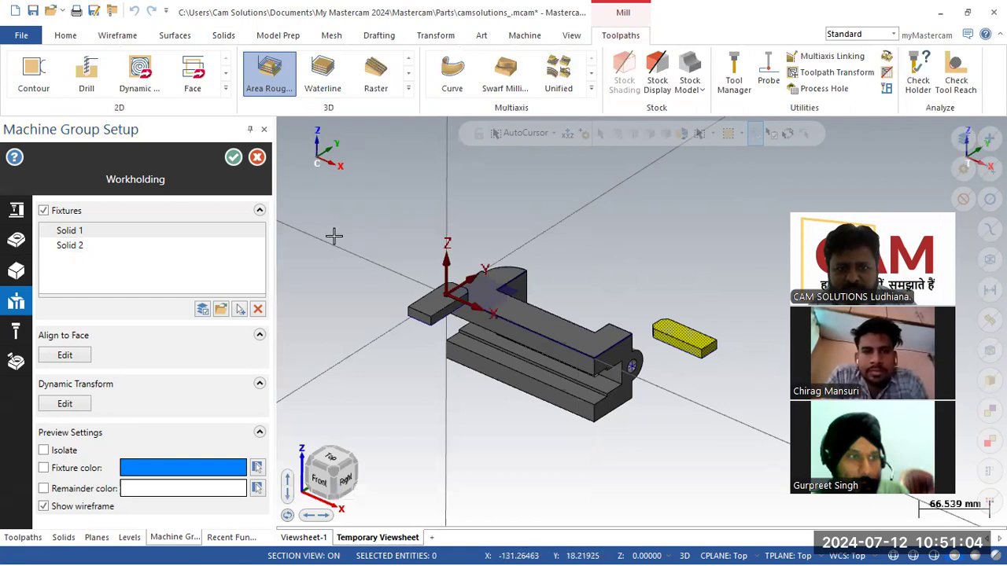
left_click(257, 160)
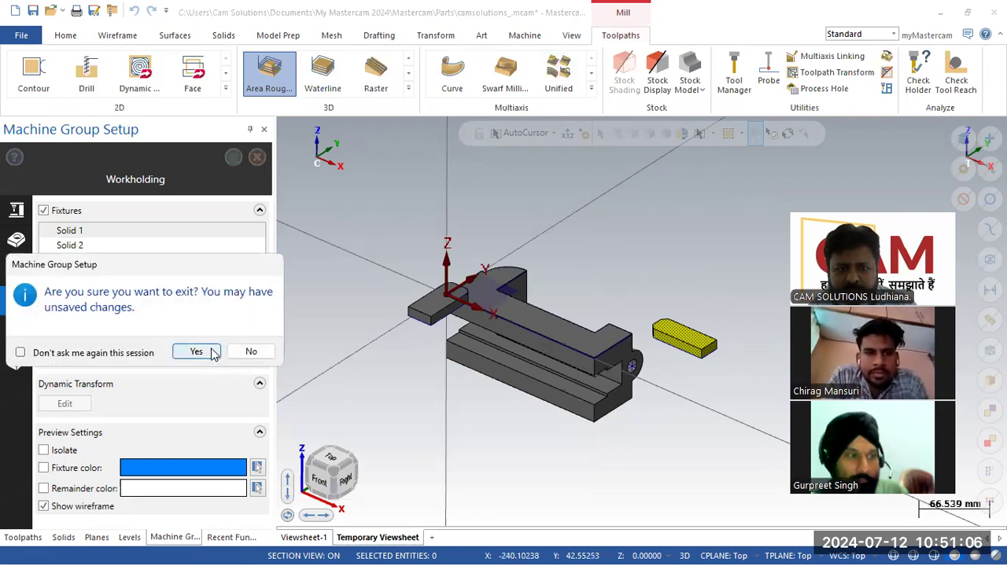
left_click(212, 352)
- Start a 3D Area Roughing toolpath, then close it and discard the operation
left_click(409, 88)
left_click(391, 145)
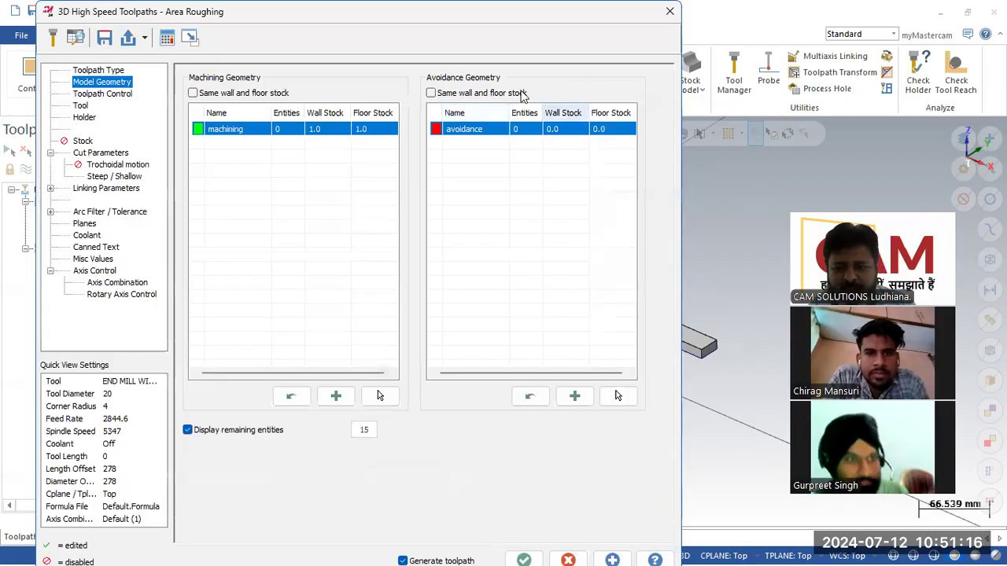
left_click(670, 11)
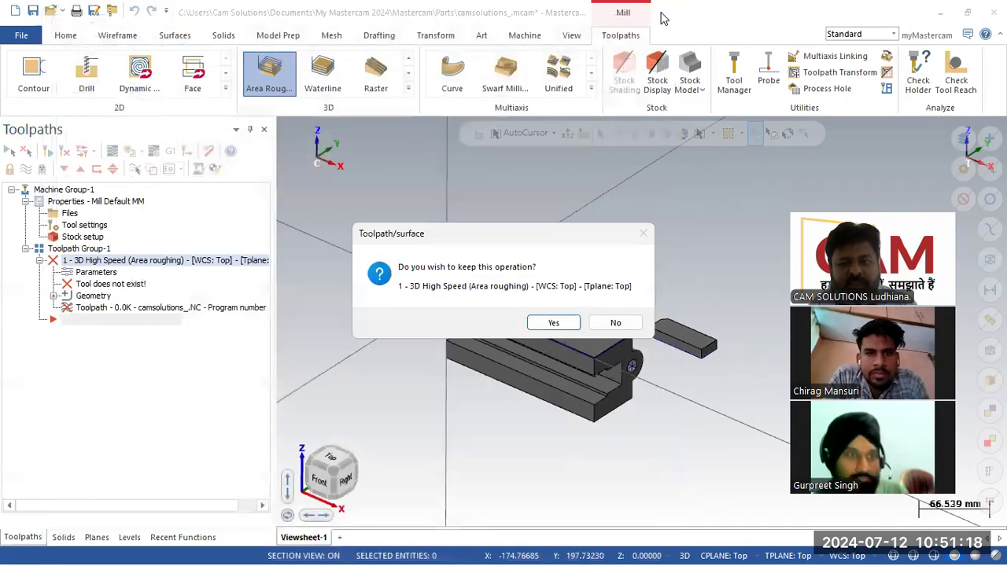
left_click(617, 324)
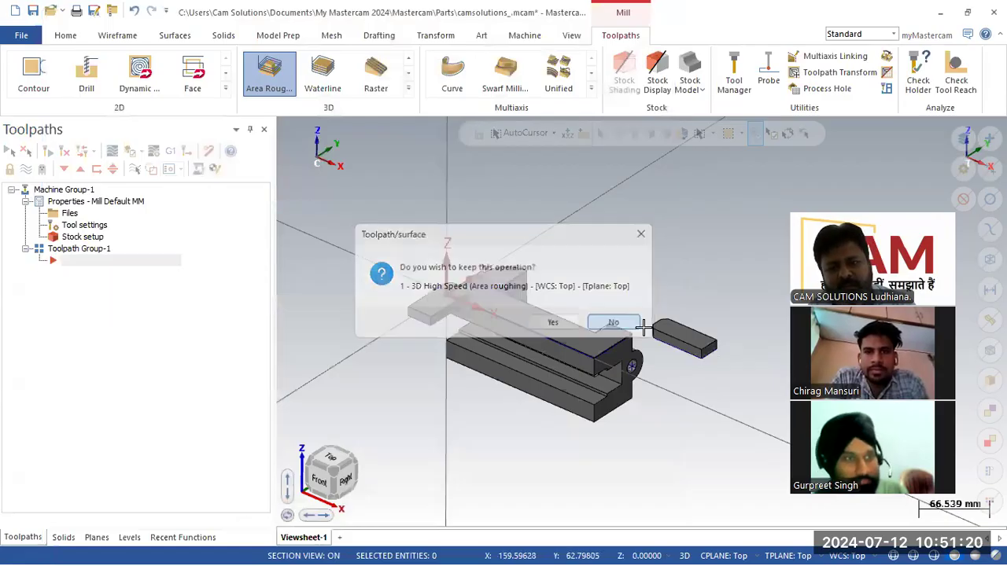
scroll(694, 438, "up", 2)
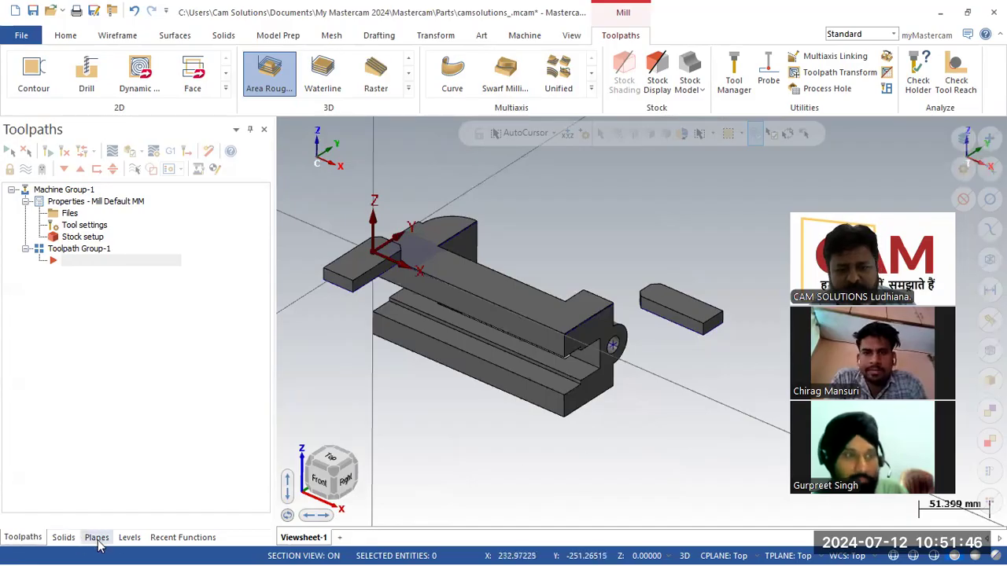
- Turn on levels 3, 4 and 6, and hide level 7's tab fixtures and level 20's bracket
left_click(129, 538)
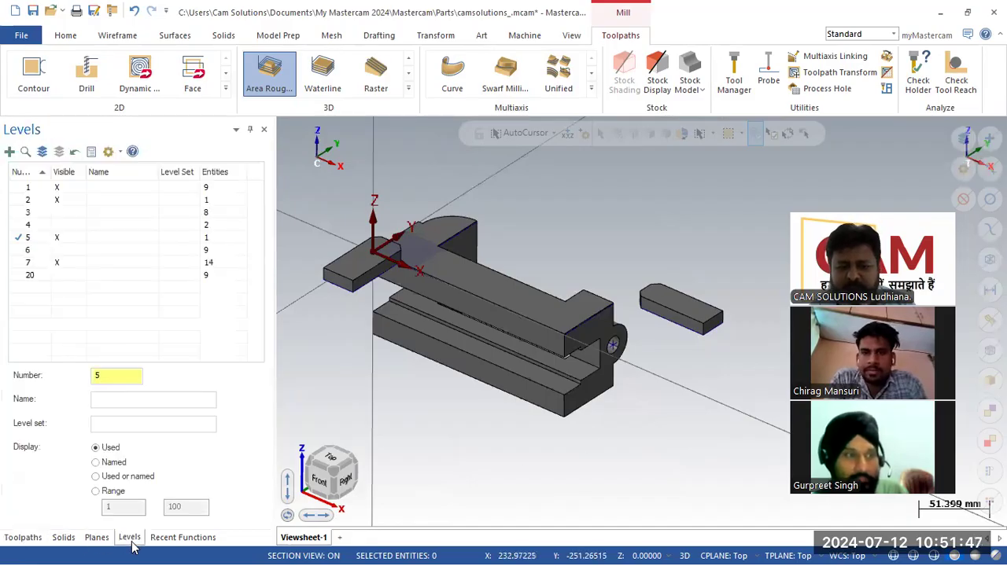
left_click(56, 241)
left_click(54, 252)
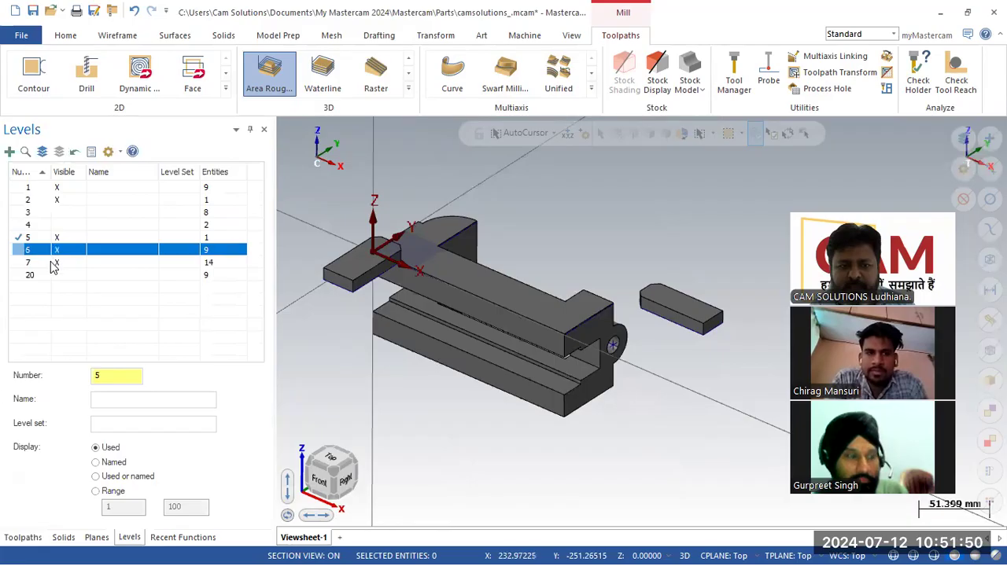
left_click(57, 275)
left_click(57, 247)
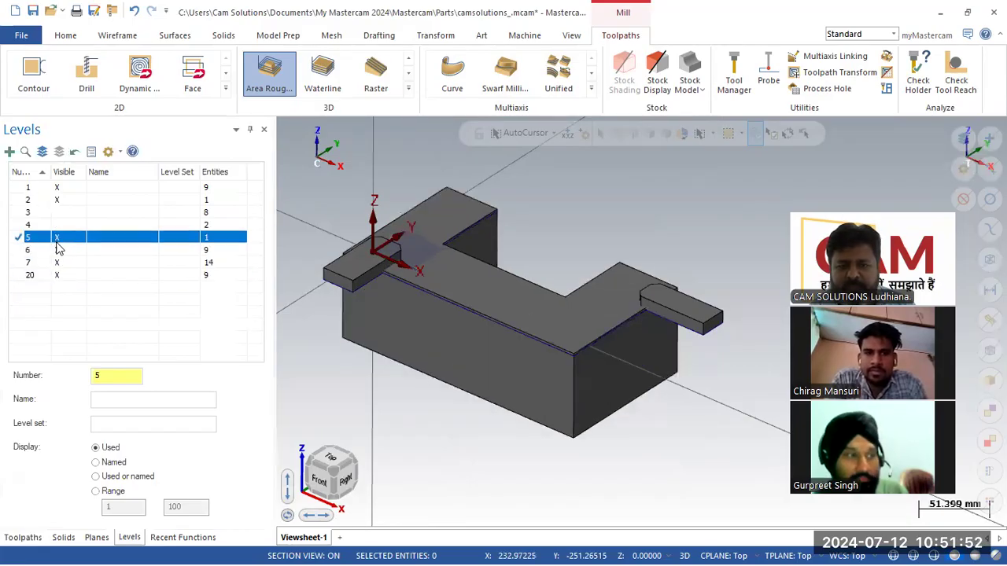
left_click(62, 215)
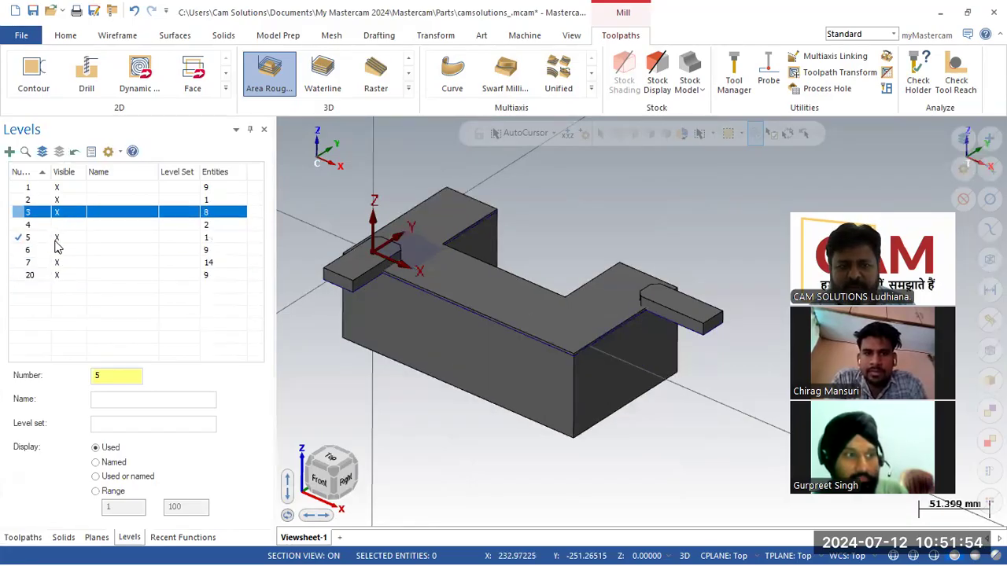
left_click(56, 226)
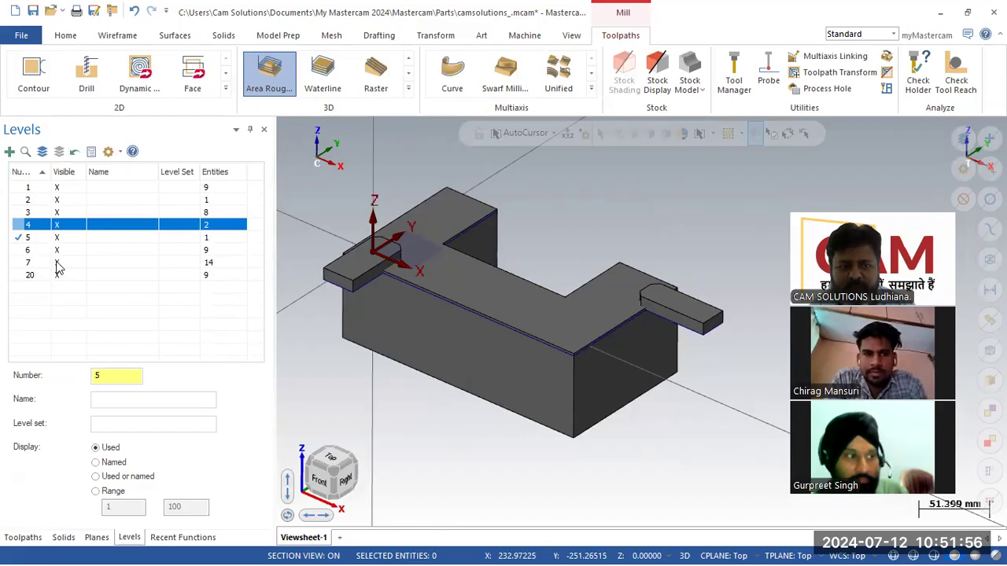
left_click(57, 262)
left_click(57, 274)
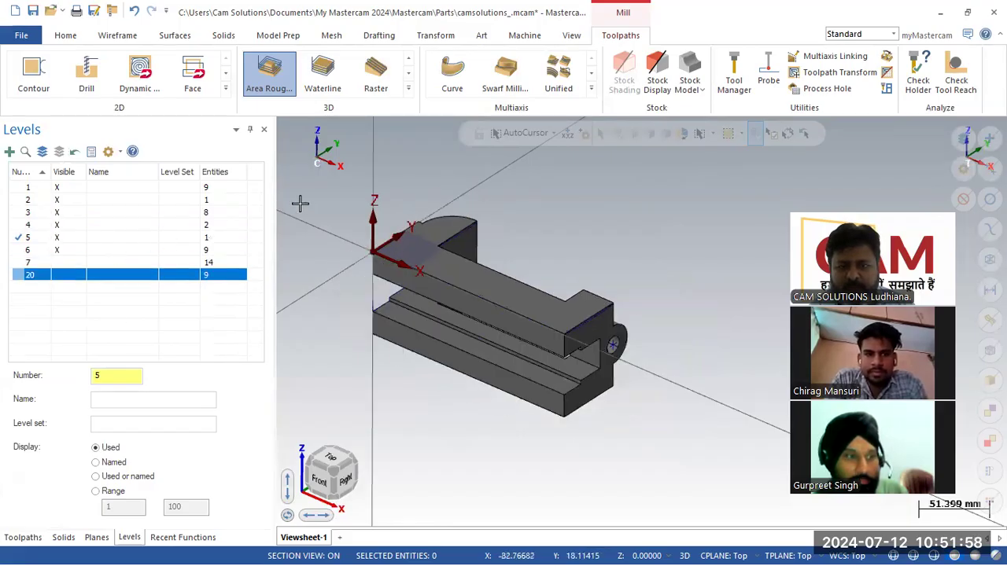